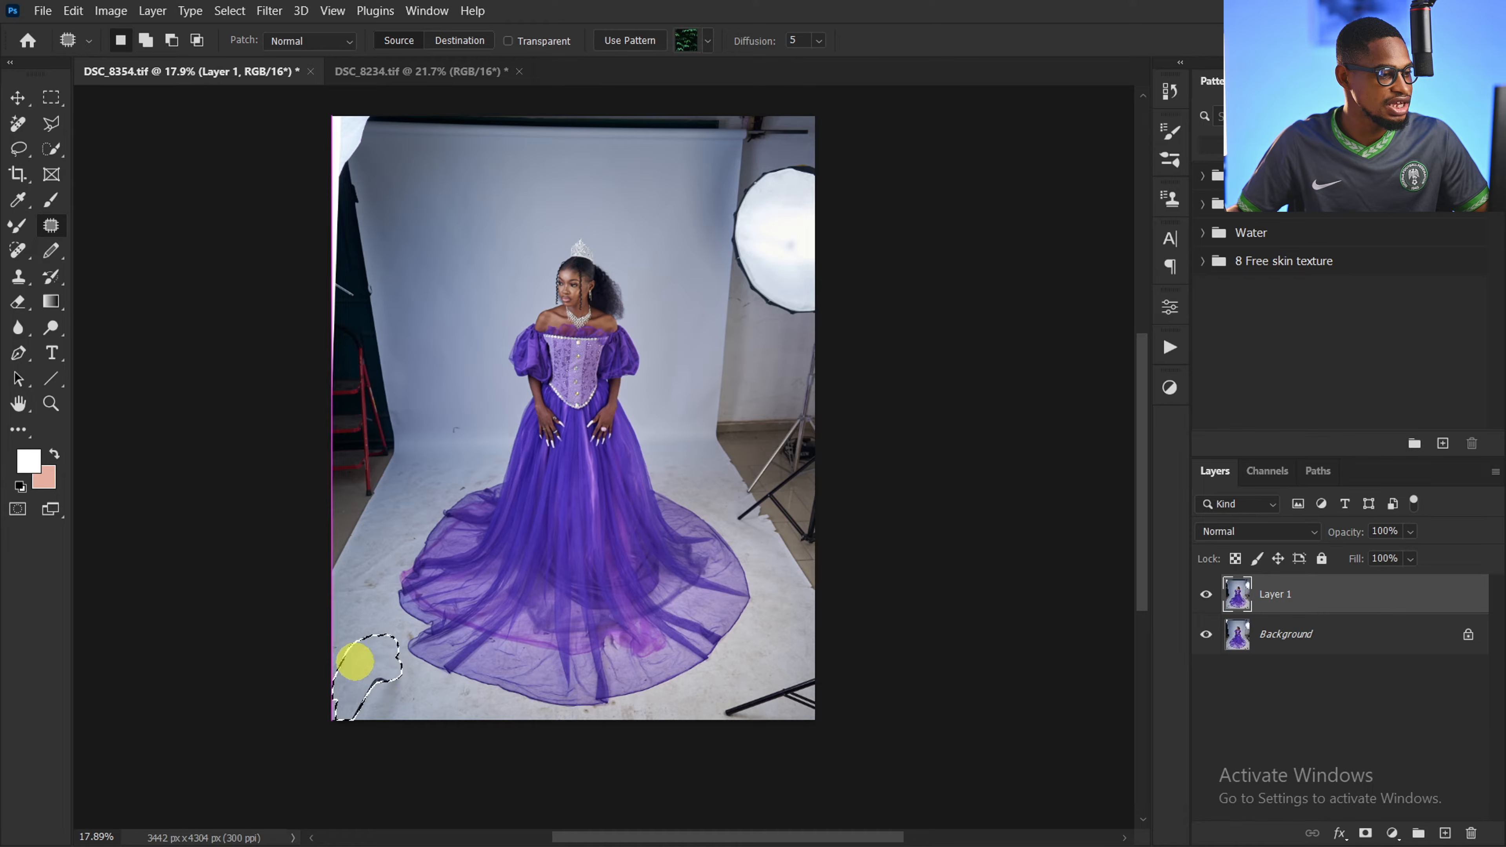
# Clear the current selection and patch out the black light-stand leg and its leftover mark in the photo's lower-right corner
pyautogui.hotkey('ctrl', 'd')
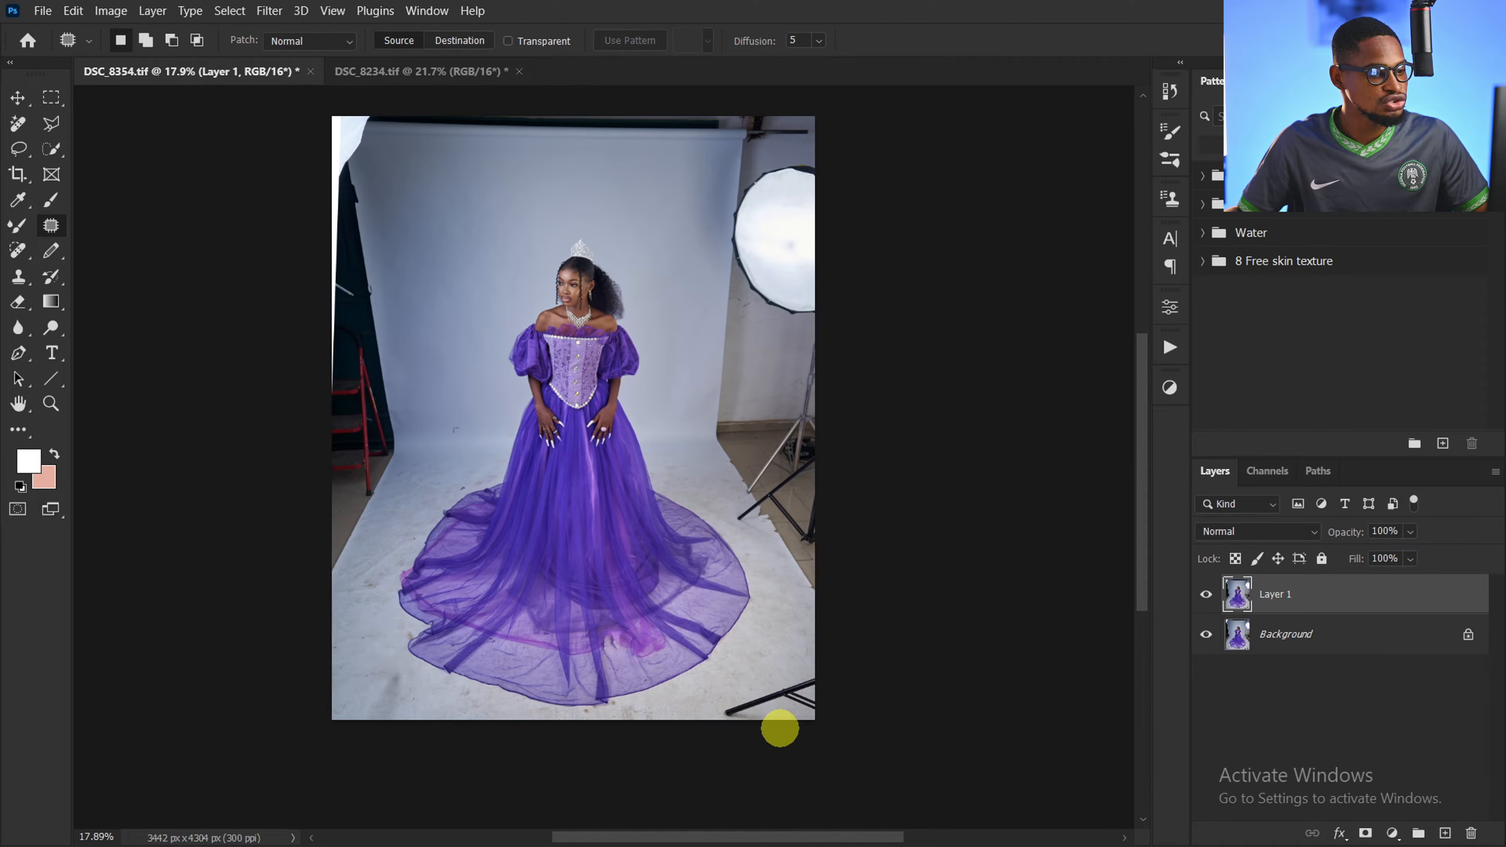
pyautogui.moveTo(827, 663)
pyautogui.mouseDown()
pyautogui.moveTo(749, 730)
pyautogui.moveTo(720, 715)
pyautogui.mouseUp()
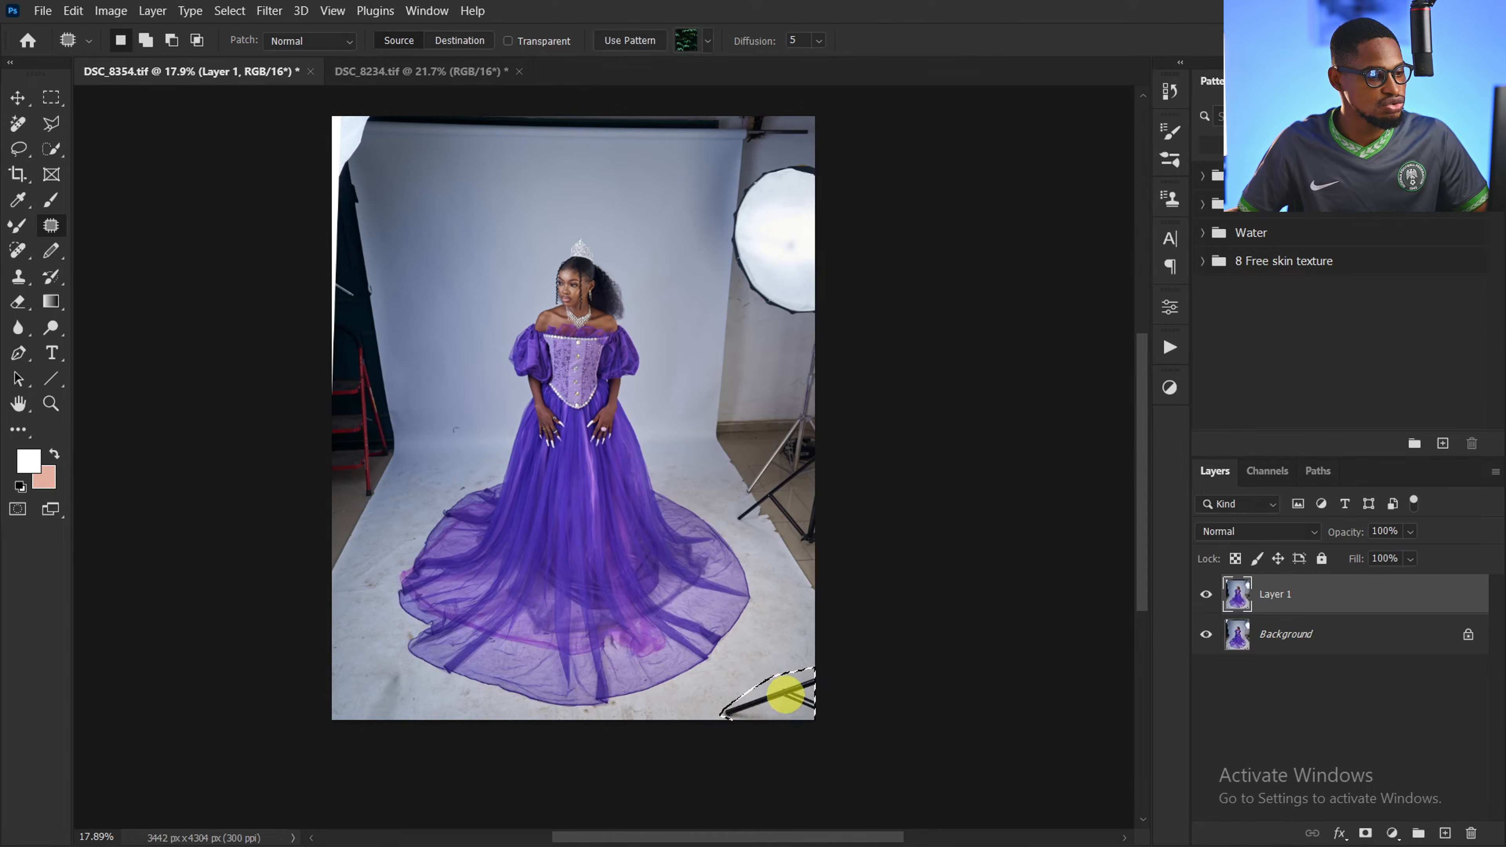
pyautogui.hotkey('ctrl', 'd')
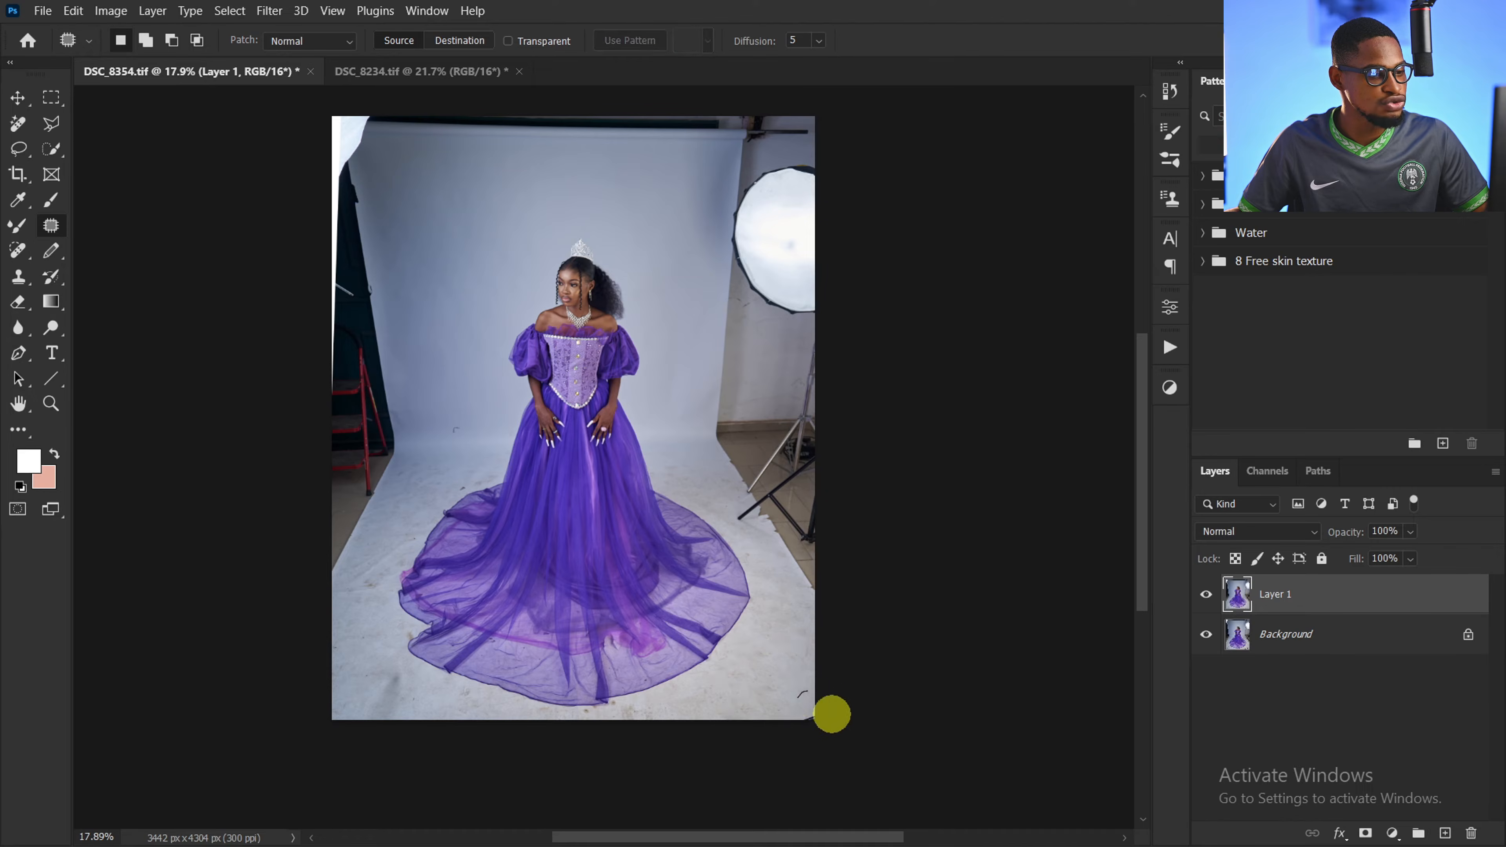
pyautogui.moveTo(832, 714); pyautogui.dragTo(799, 716)
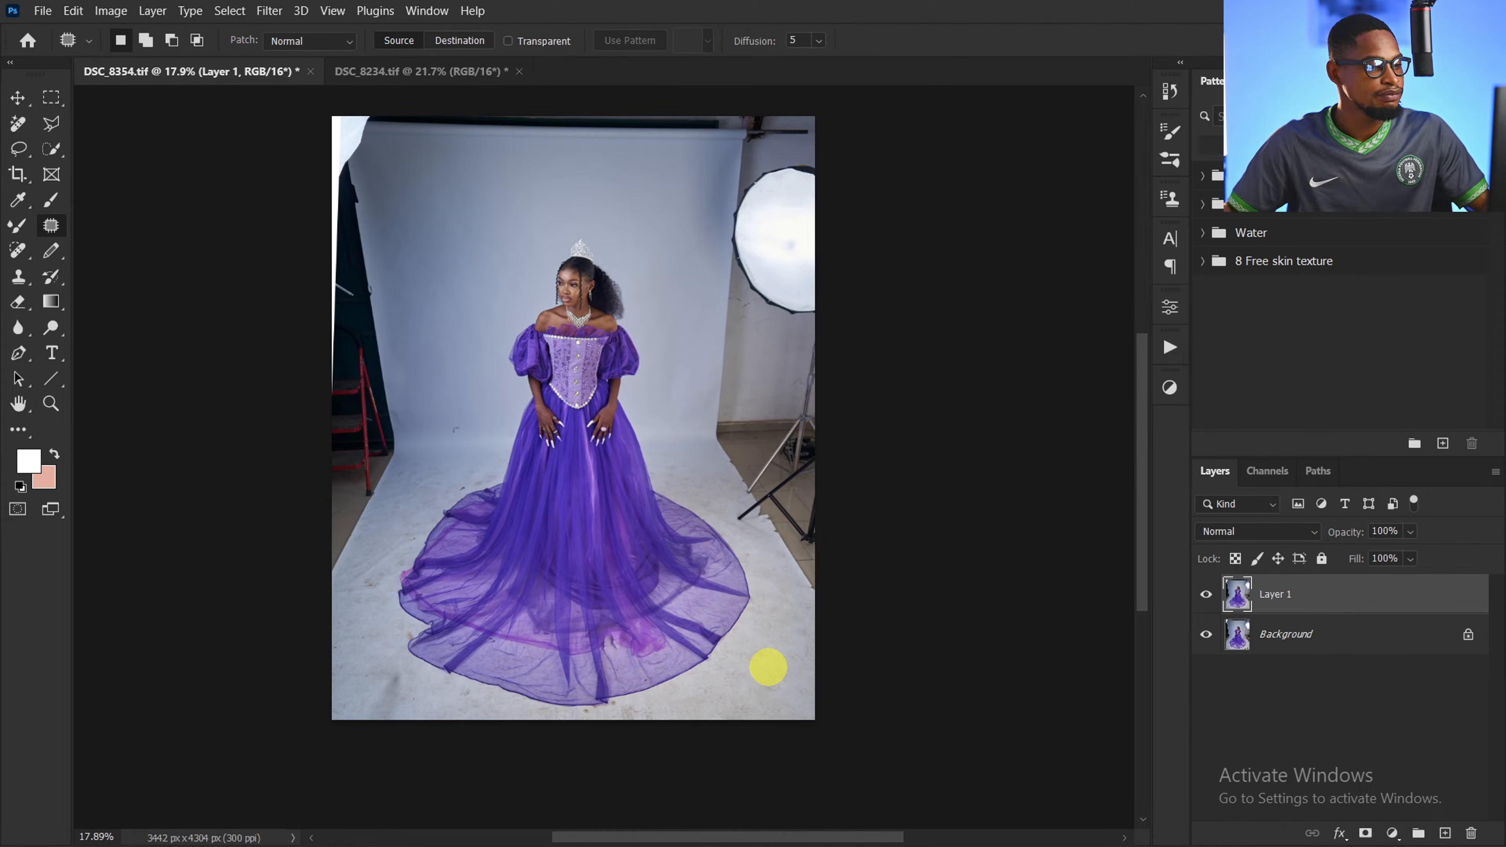
# Lasso the studio clutter around the backdrop's top and both sides, including the softbox, stands and ladder, leaving the model outside the selection
pyautogui.moveTo(696, 397); pyautogui.dragTo(649, 397)
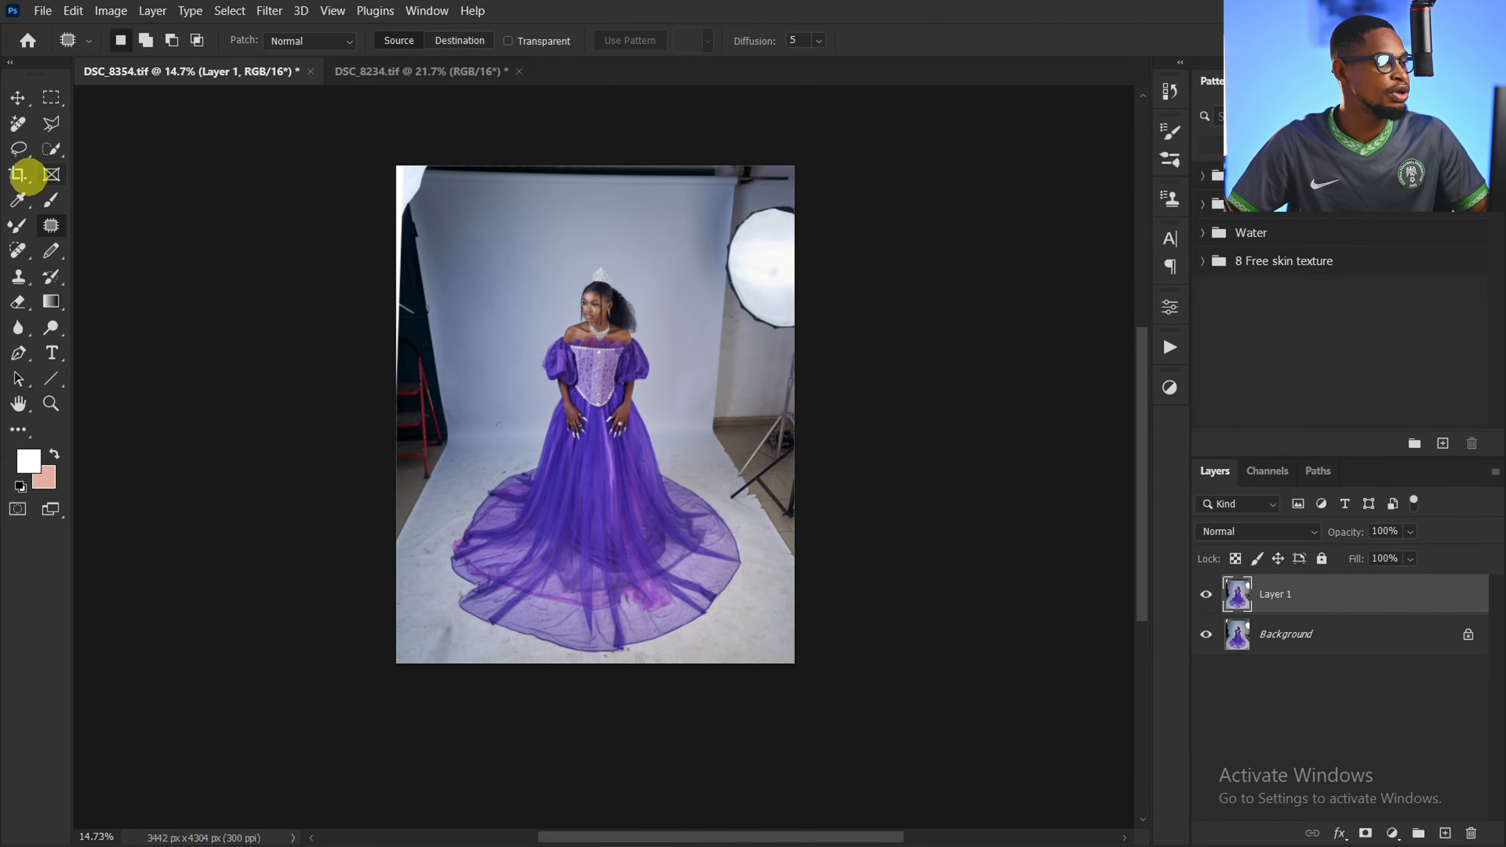
pyautogui.click(17, 148)
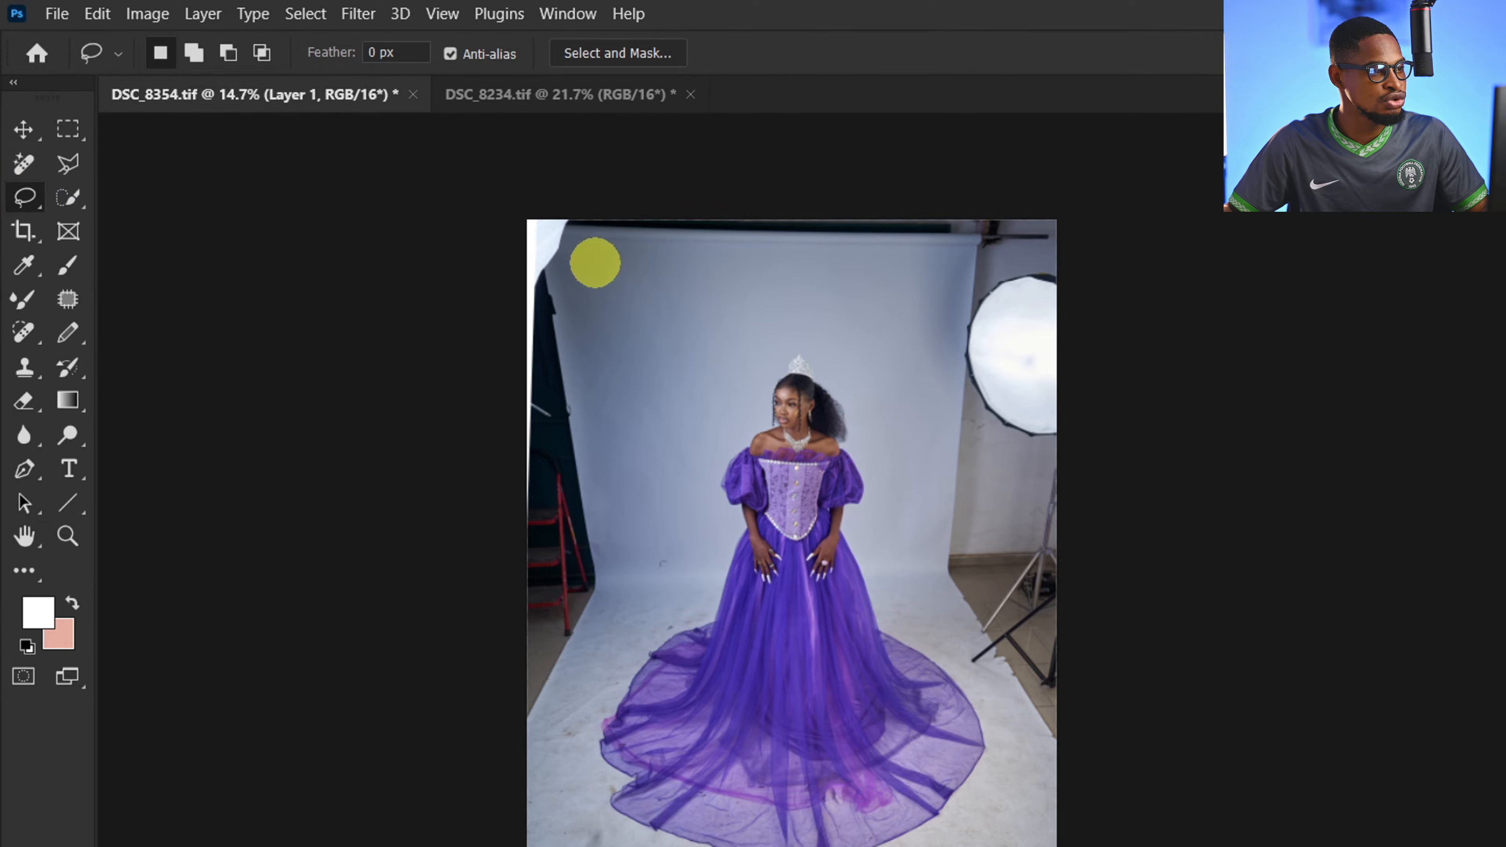
pyautogui.moveTo(585, 261)
pyautogui.mouseDown()
pyautogui.moveTo(760, 242)
pyautogui.moveTo(938, 264)
pyautogui.moveTo(948, 611)
pyautogui.moveTo(1033, 762)
pyautogui.mouseUp()
pyautogui.moveTo(958, 708)
pyautogui.mouseDown()
pyautogui.moveTo(1031, 734)
pyautogui.moveTo(992, 405)
pyautogui.moveTo(932, 166)
pyautogui.moveTo(898, 124)
pyautogui.moveTo(682, 174)
pyautogui.moveTo(370, 184)
pyautogui.moveTo(400, 362)
pyautogui.moveTo(366, 564)
pyautogui.mouseUp()
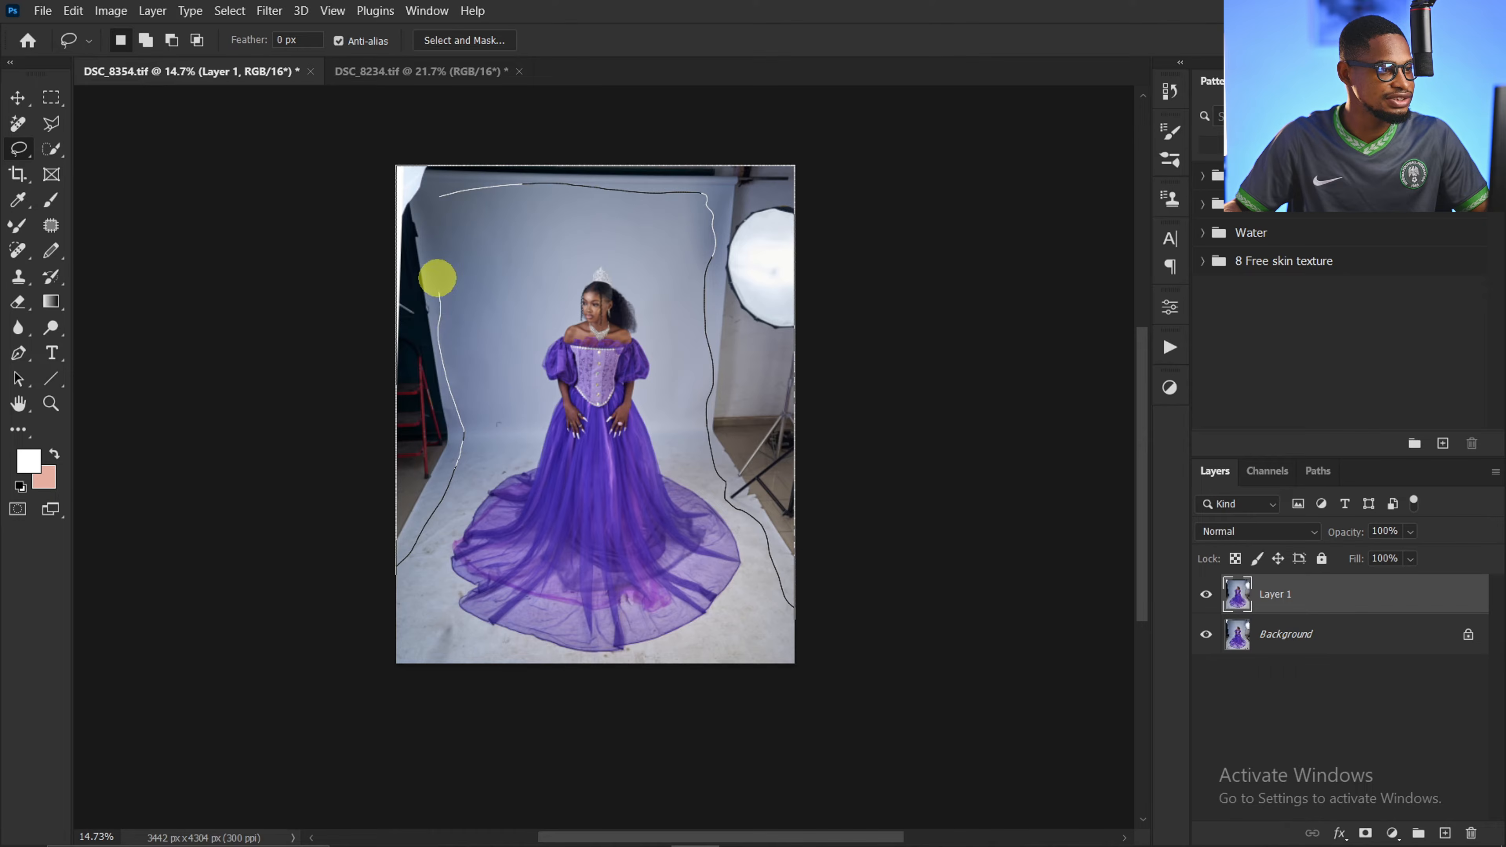
pyautogui.moveTo(439, 198); pyautogui.dragTo(431, 185)
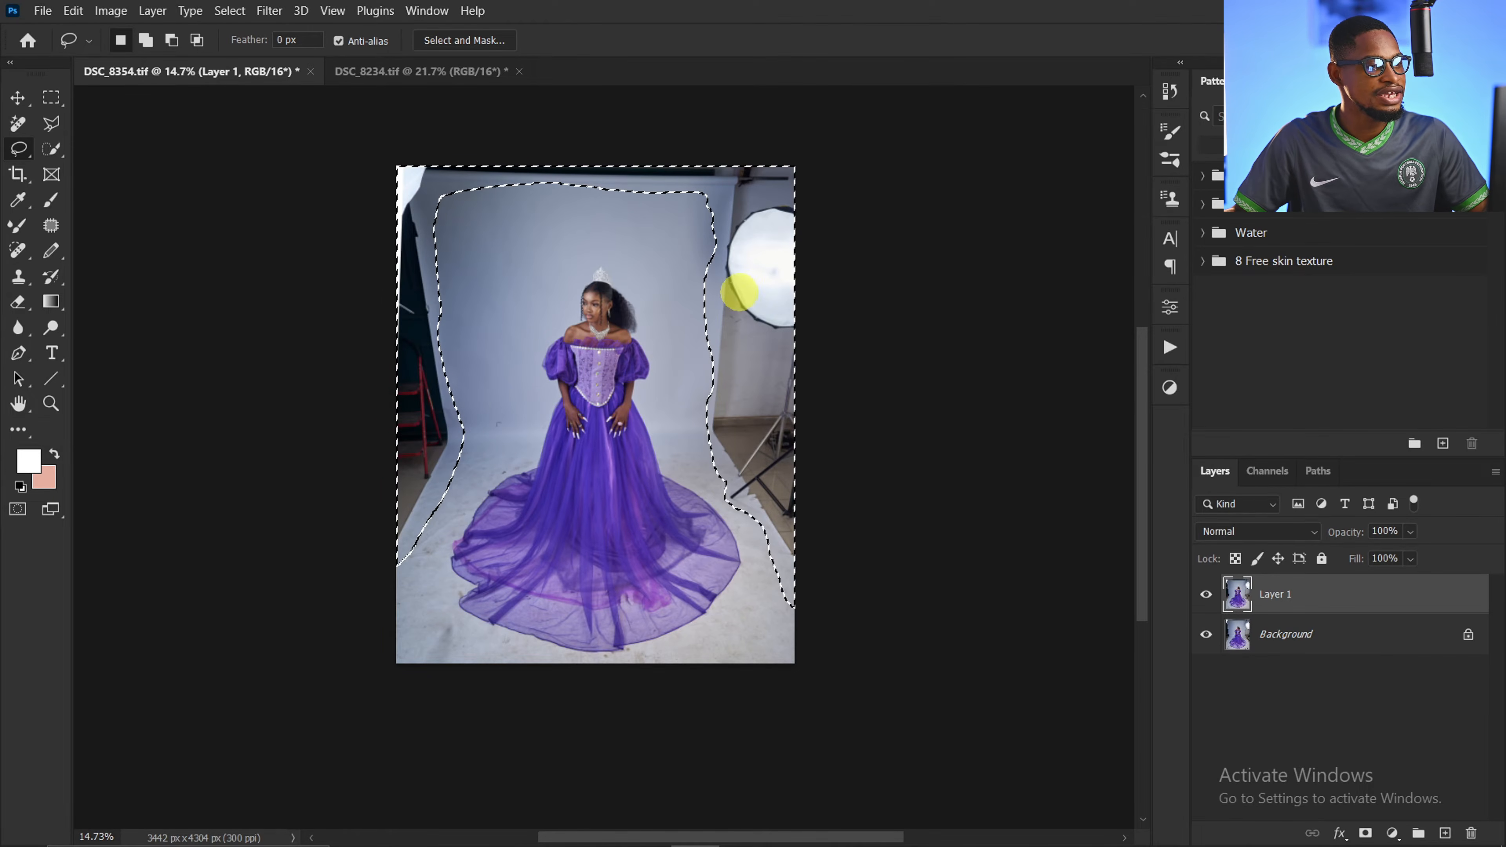
# Content-Aware Fill the selected clutter to a new layer, excluding the area around the model and dress from sampling, and deselect
pyautogui.rightClick(738, 294)
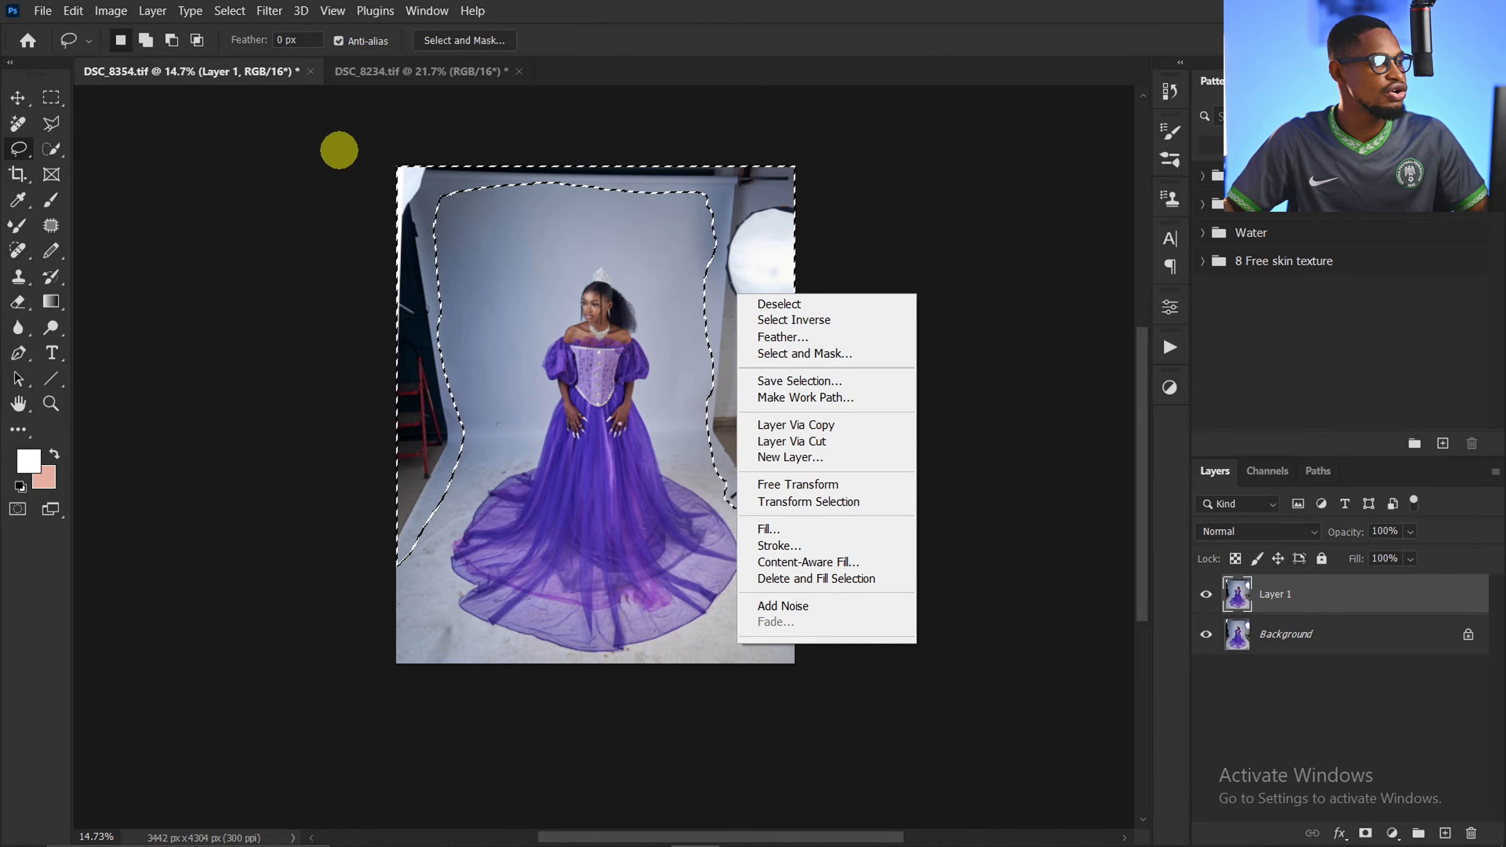
pyautogui.click(72, 10)
pyautogui.click(73, 10)
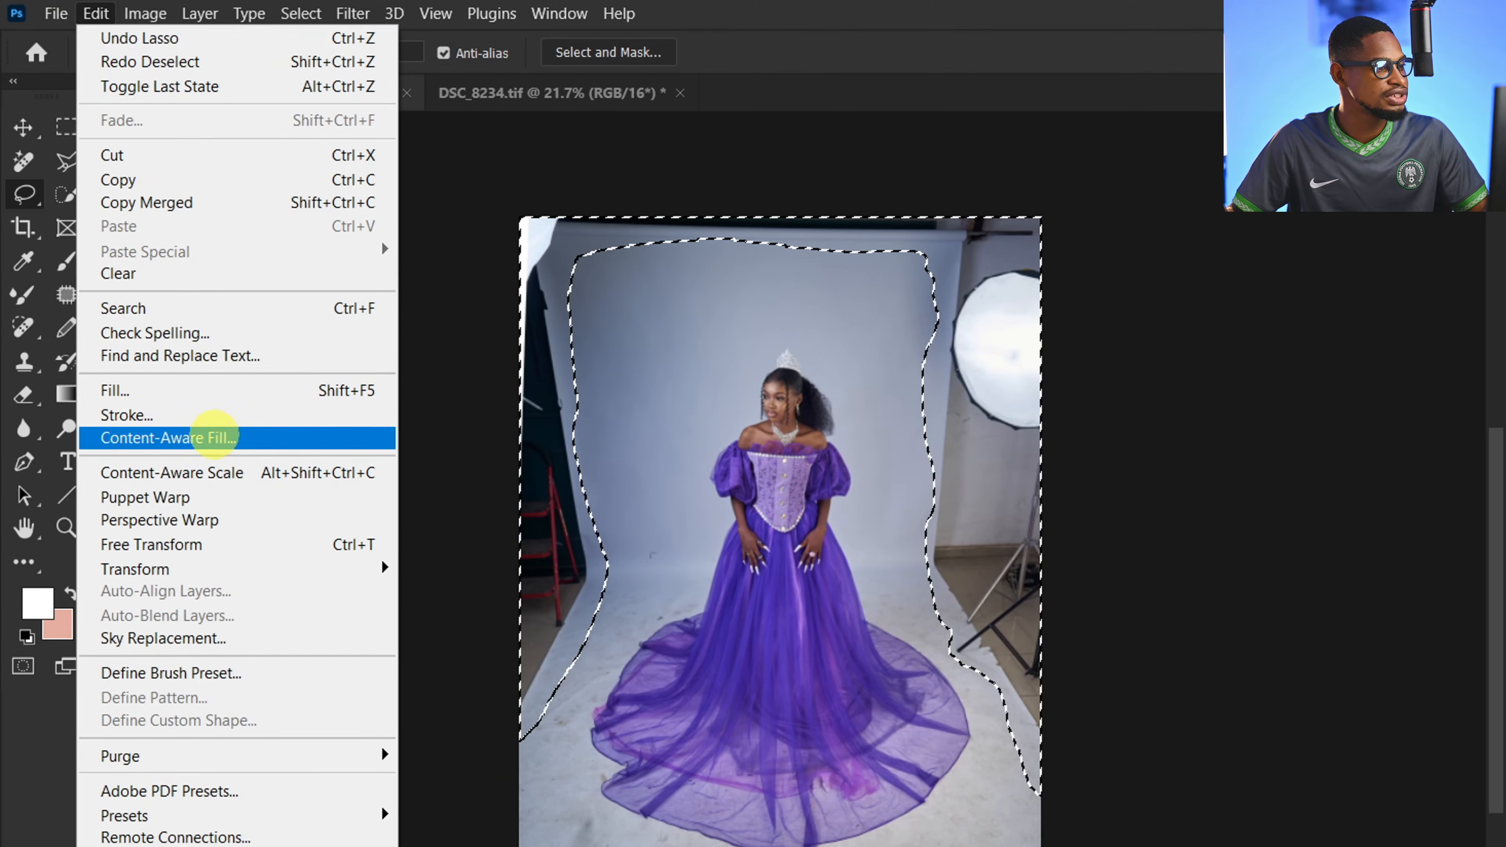
pyautogui.click(213, 437)
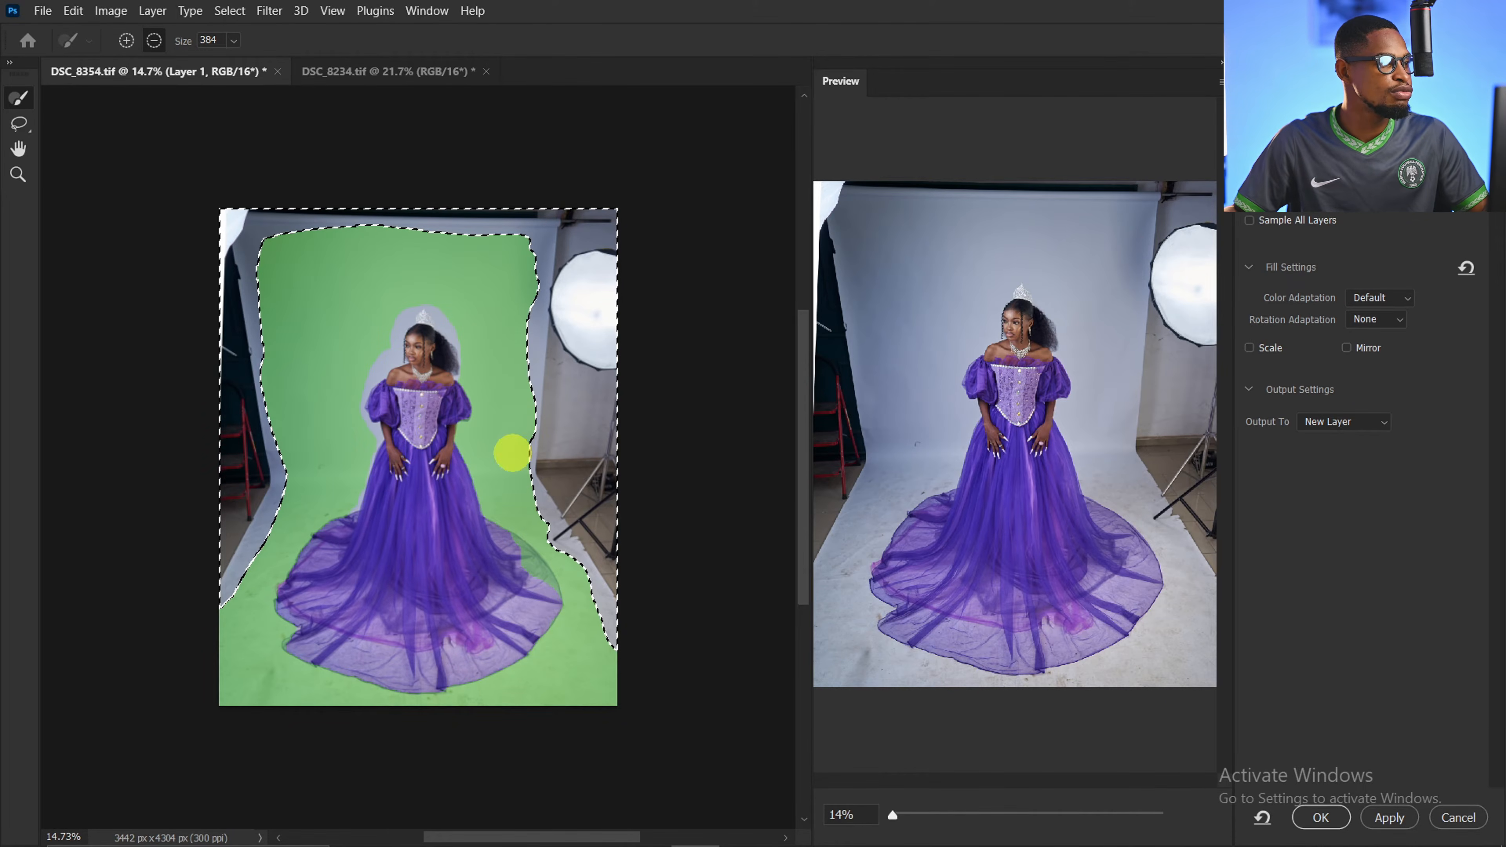
pyautogui.click(154, 41)
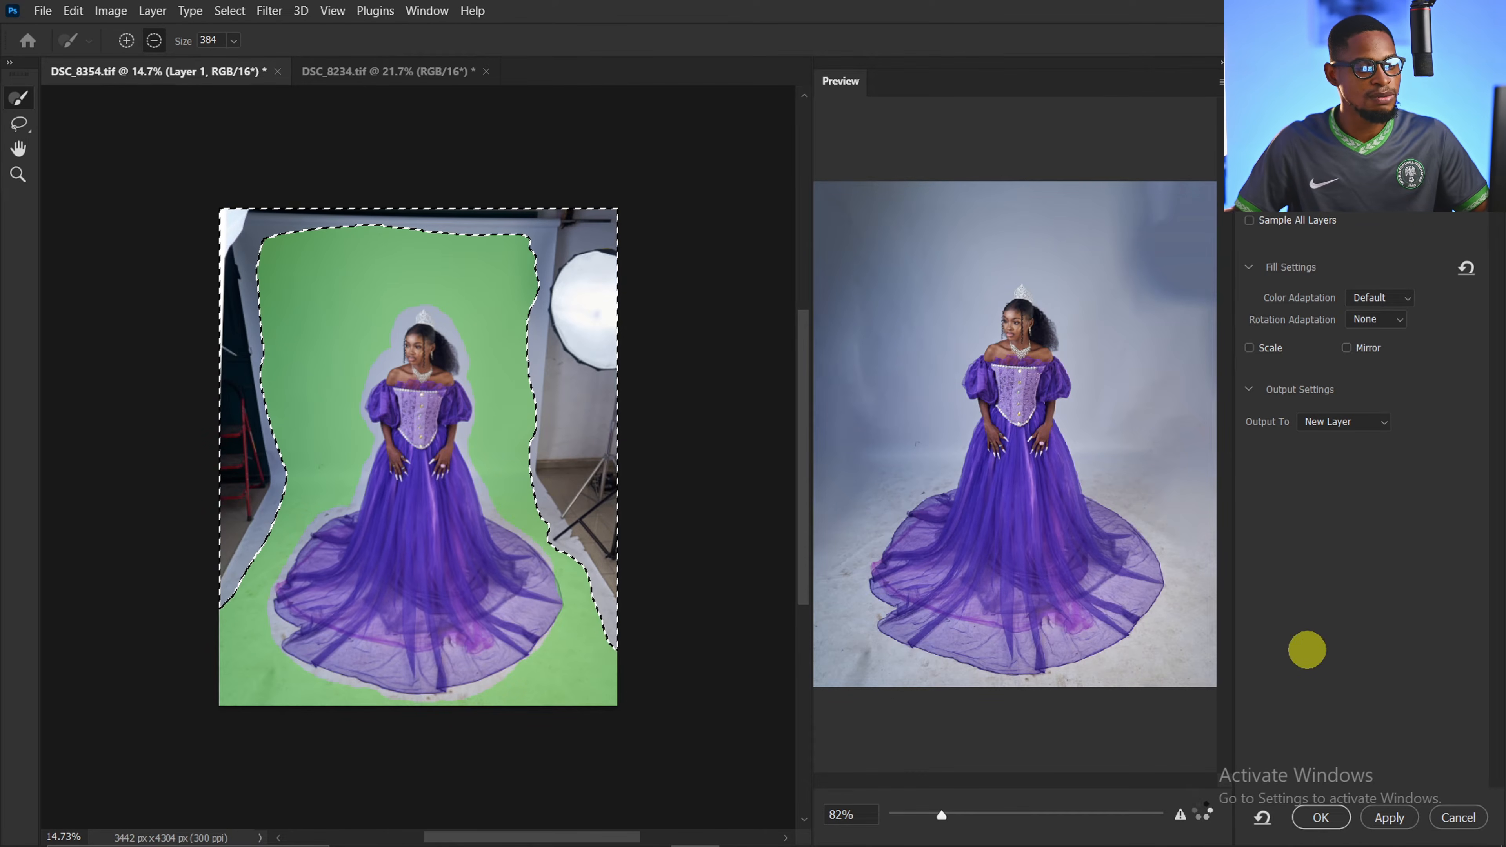
pyautogui.click(1320, 817)
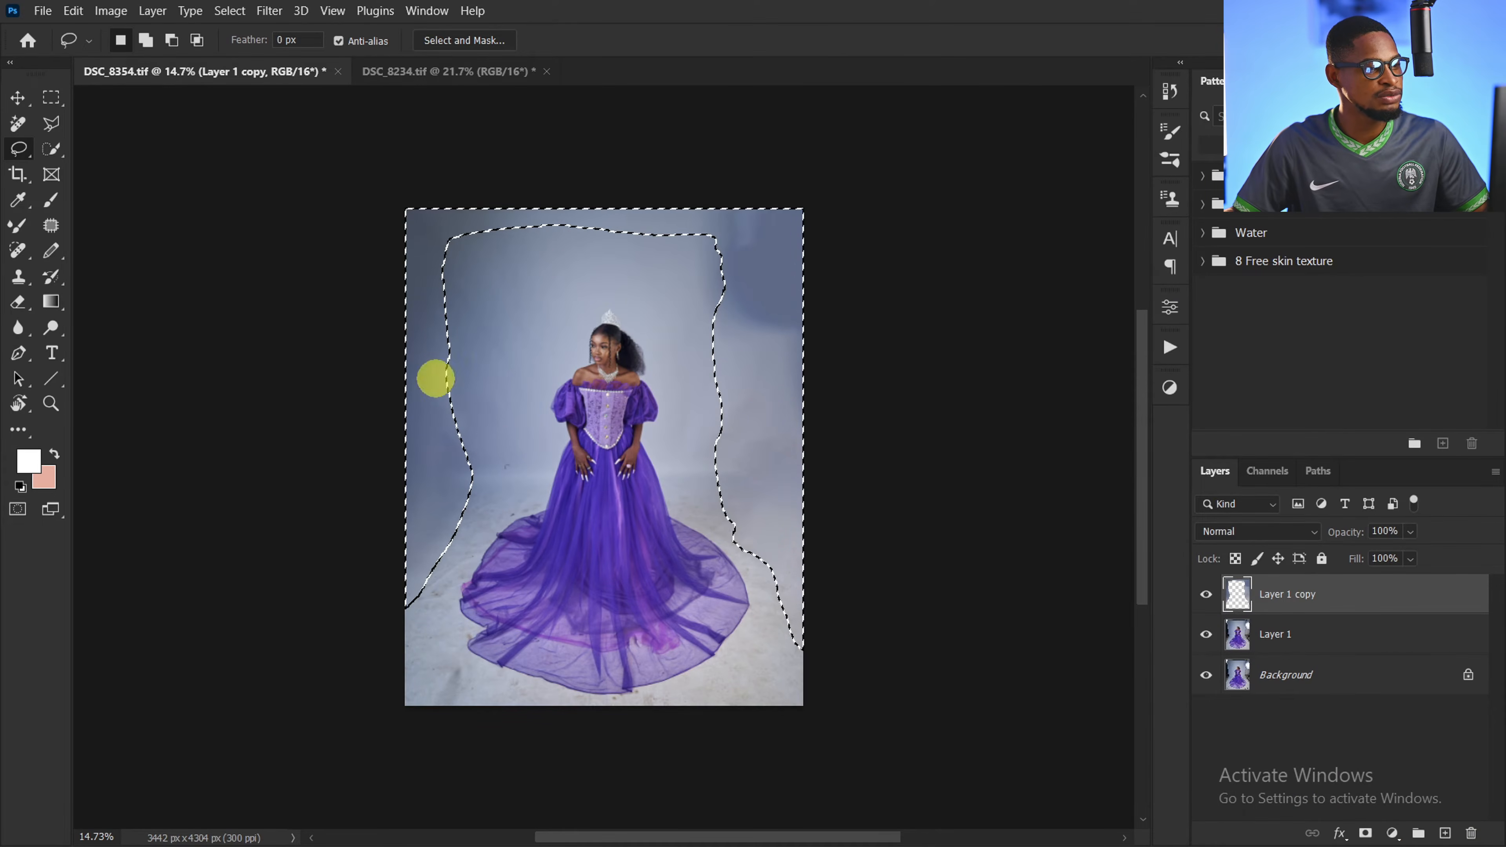
pyautogui.hotkey('ctrl', 'd')
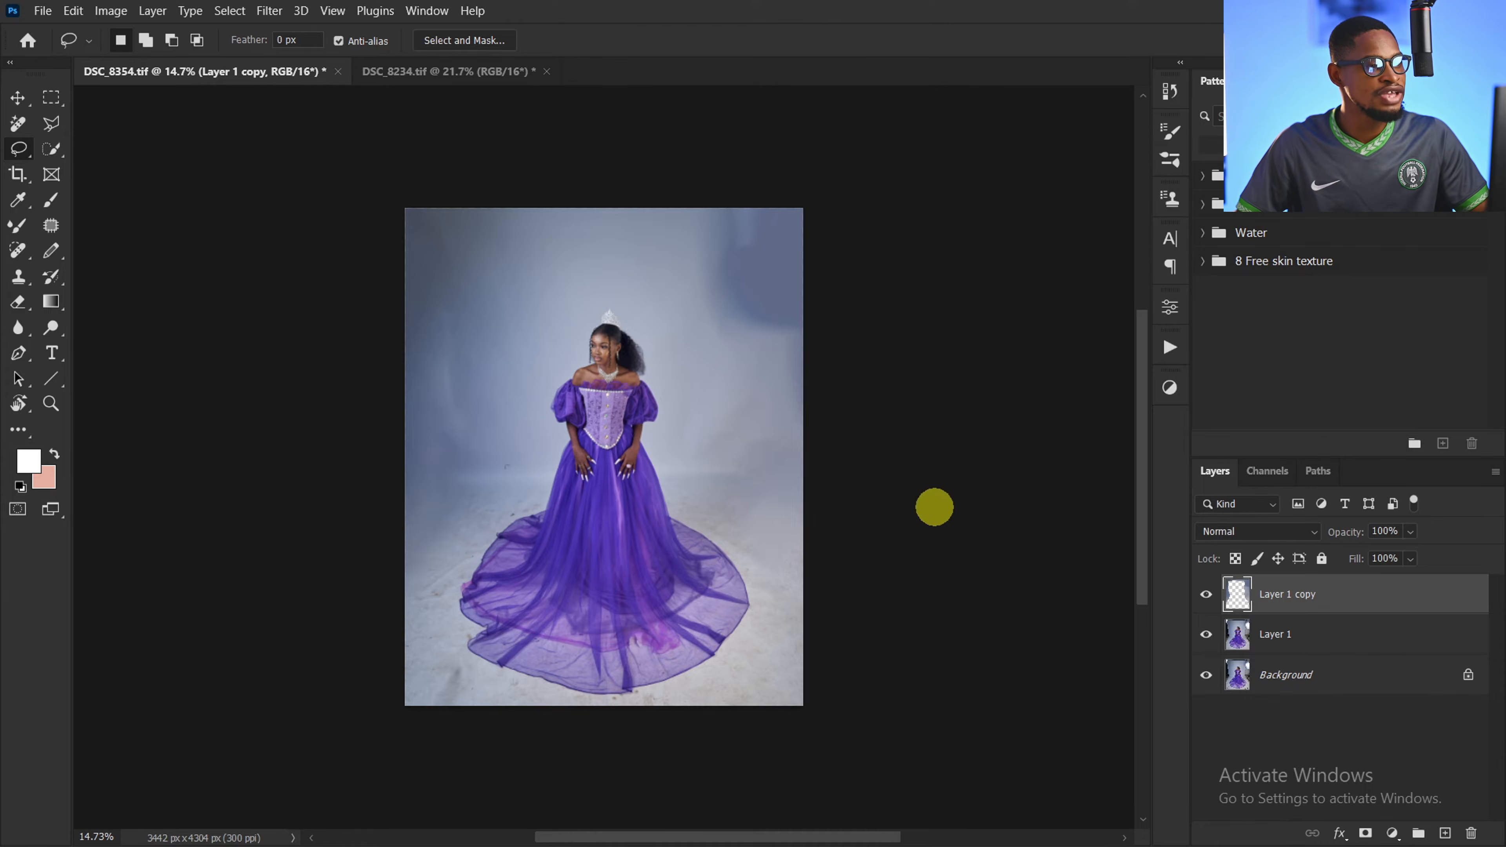
# Check the filled backdrop up close and merge Layer 1 copy with Layer 1
pyautogui.press('z')
pyautogui.click(730, 262)
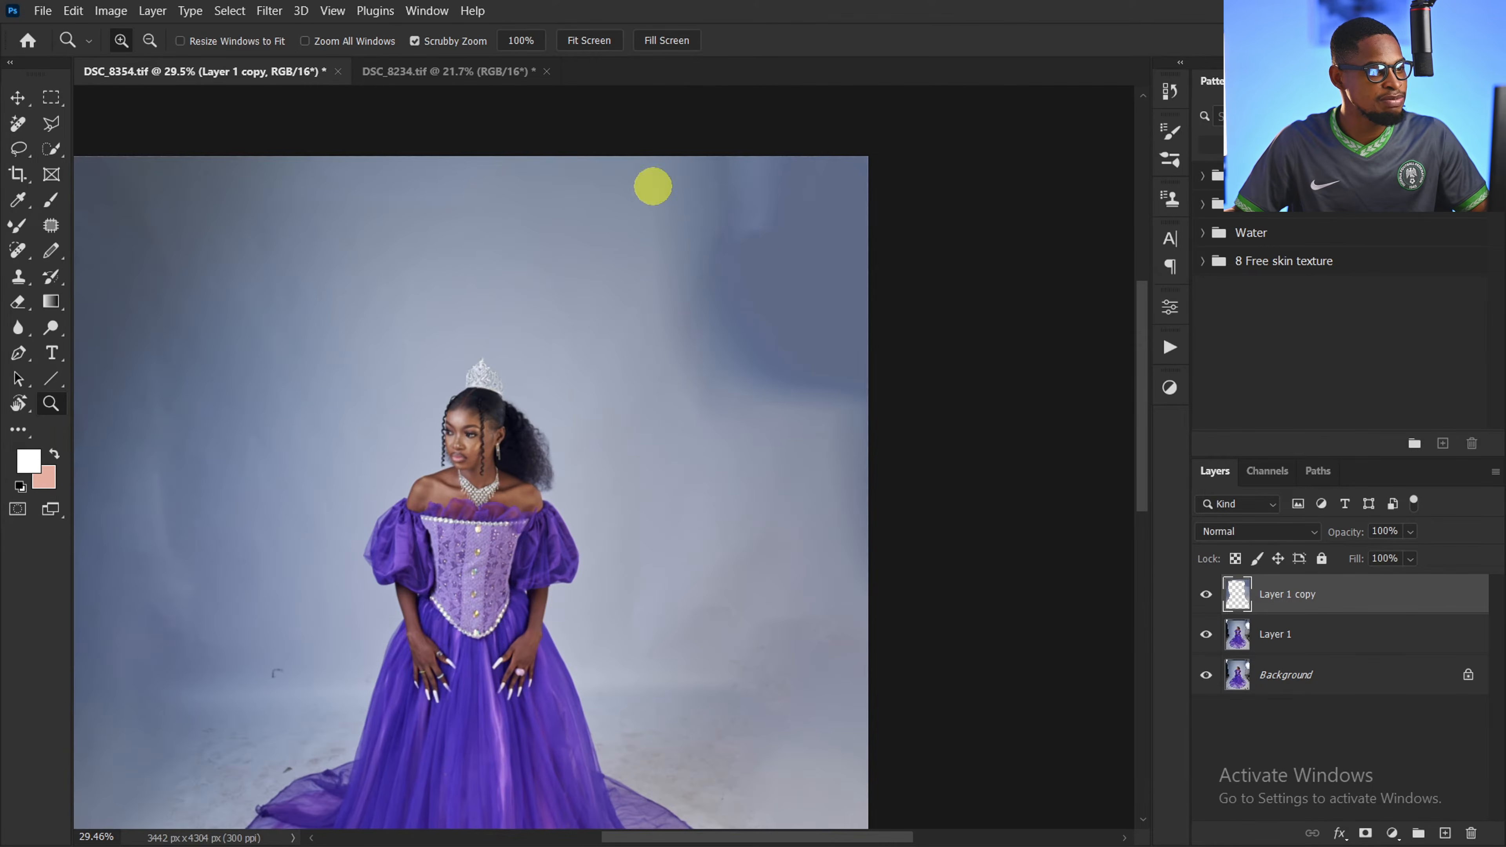
pyautogui.moveTo(763, 321); pyautogui.dragTo(696, 300)
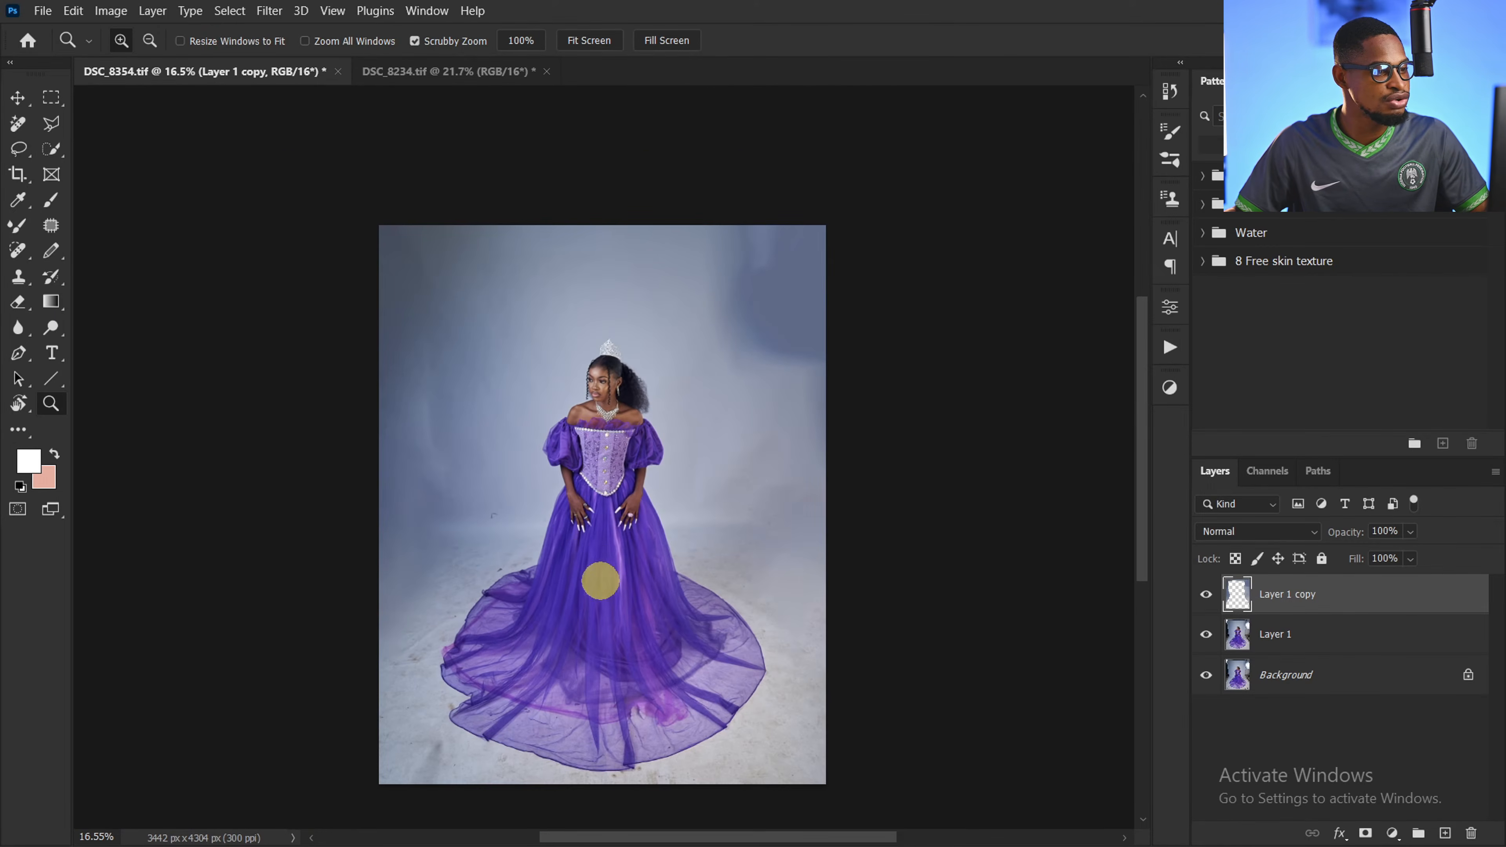
pyautogui.moveTo(598, 576)
pyautogui.mouseDown()
pyautogui.moveTo(649, 570)
pyautogui.moveTo(499, 403)
pyautogui.mouseUp()
pyautogui.press('l')
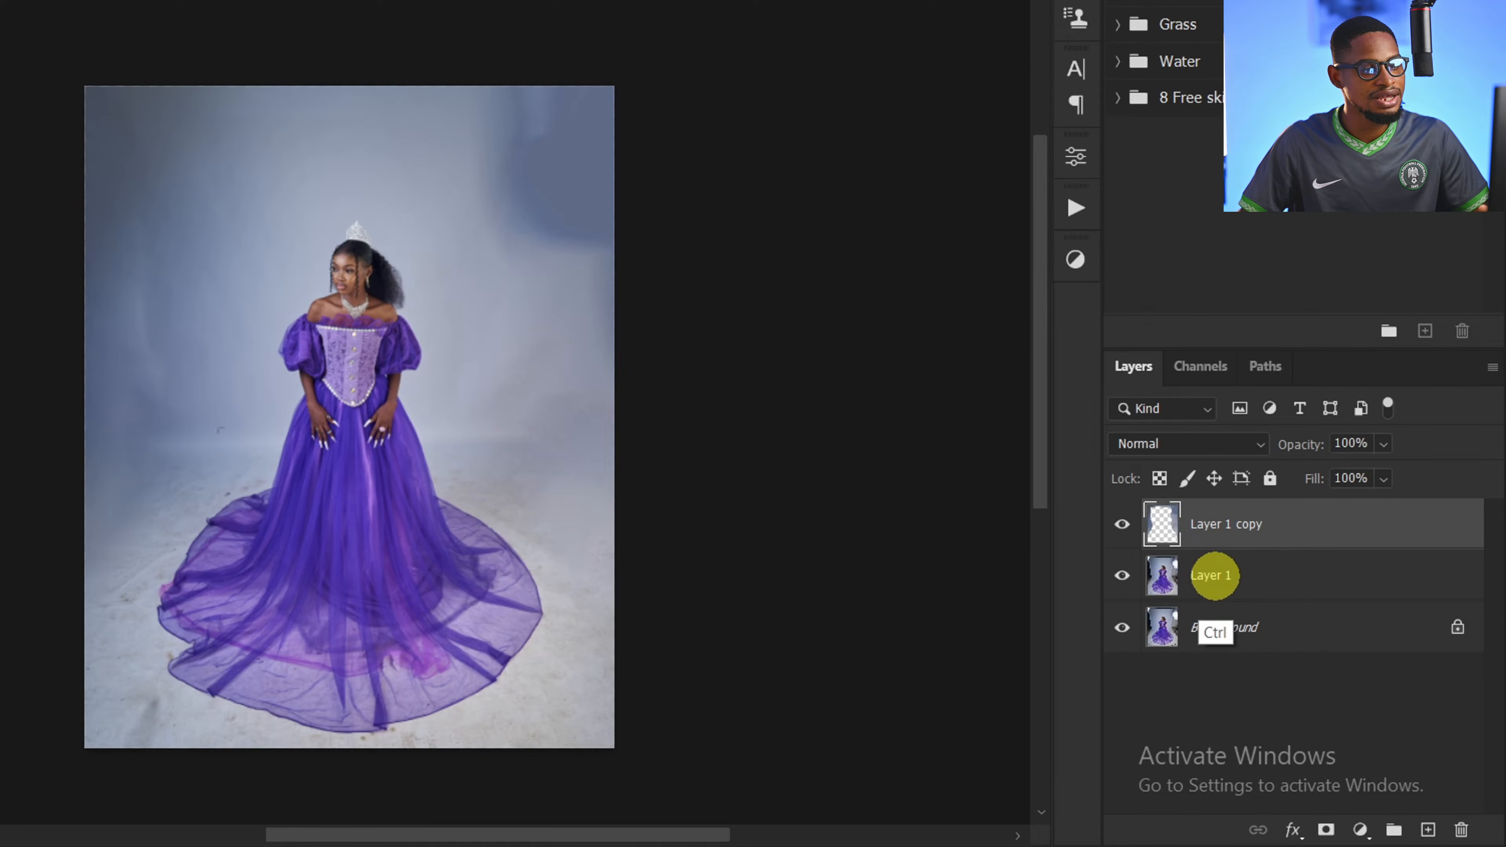
pyautogui.keyDown('ctrl'); pyautogui.click(1214, 575); pyautogui.keyUp('ctrl')
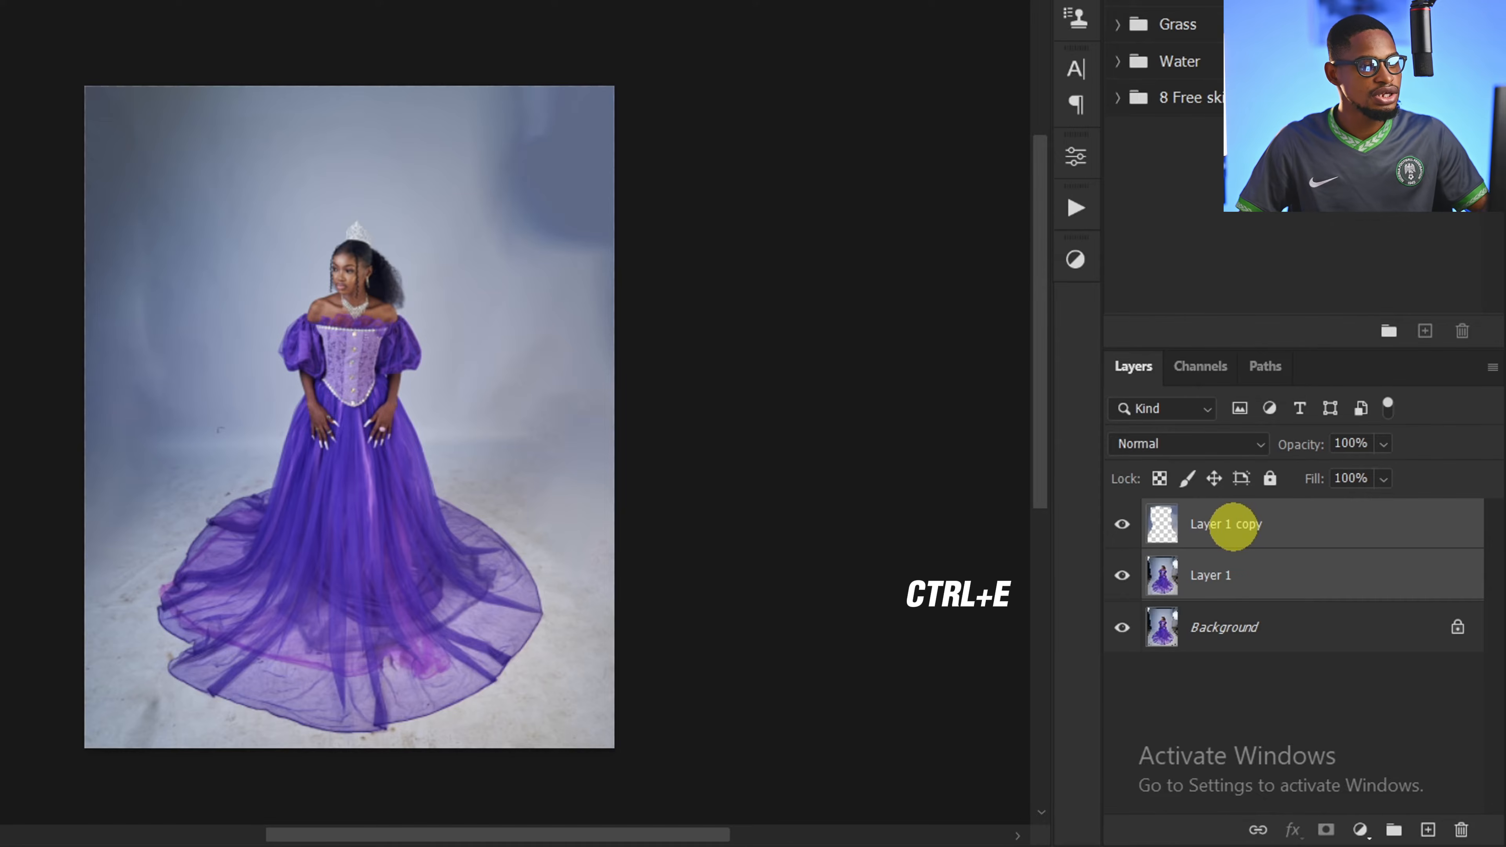
pyautogui.hotkey('ctrl', 'e')
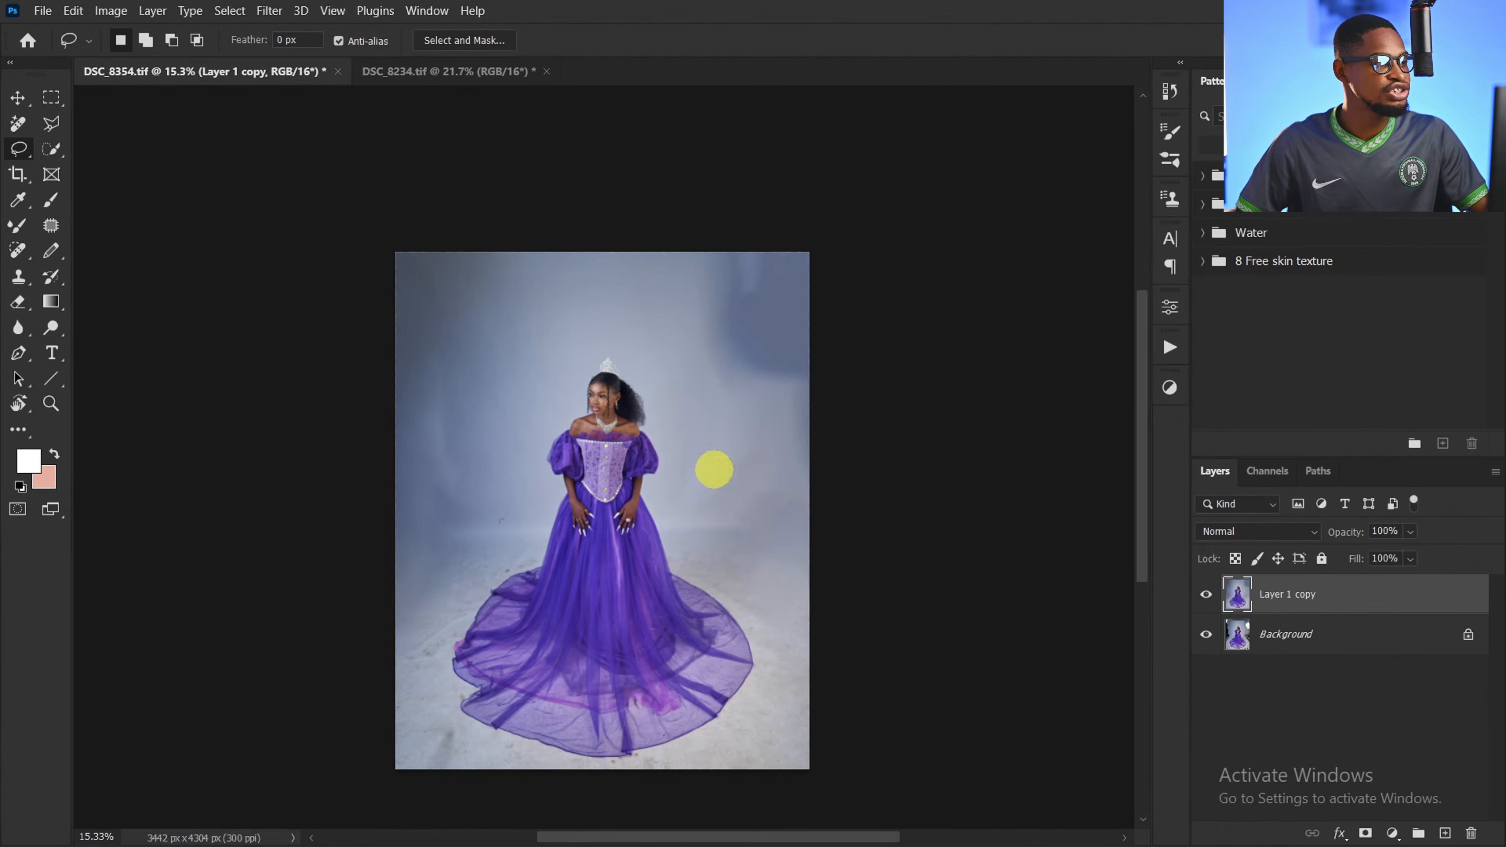
# Patch the dark blotch in the backdrop's upper-right area with smoother backdrop sampled nearby, using the Patch tool
pyautogui.press('j')
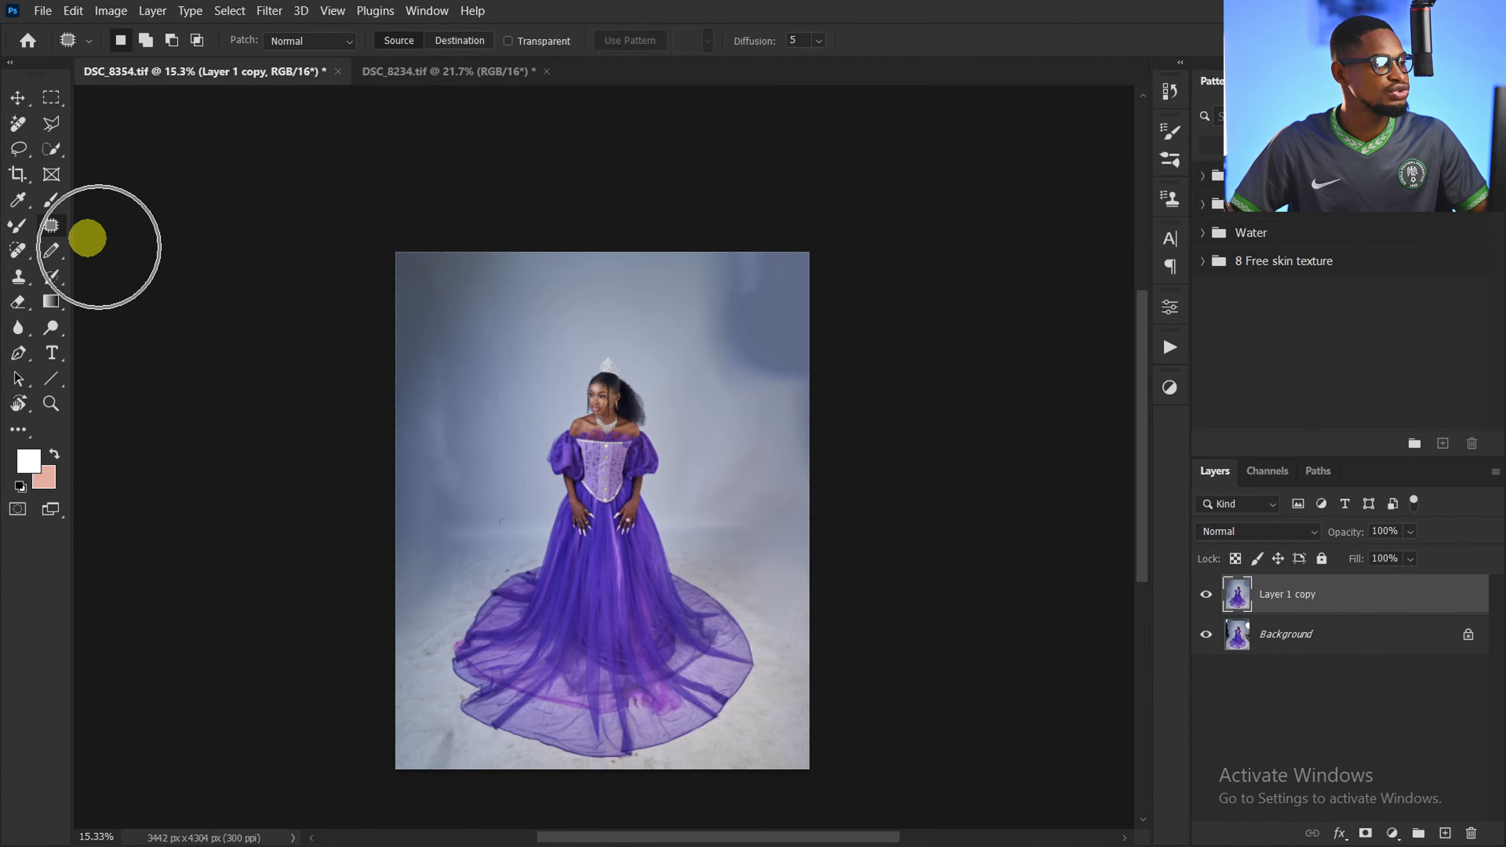
pyautogui.moveTo(797, 266)
pyautogui.mouseDown()
pyautogui.moveTo(722, 253)
pyautogui.moveTo(712, 298)
pyautogui.moveTo(766, 401)
pyautogui.moveTo(822, 407)
pyautogui.moveTo(823, 244)
pyautogui.mouseUp()
pyautogui.moveTo(767, 347); pyautogui.dragTo(722, 350)
pyautogui.hotkey('ctrl', 'd')
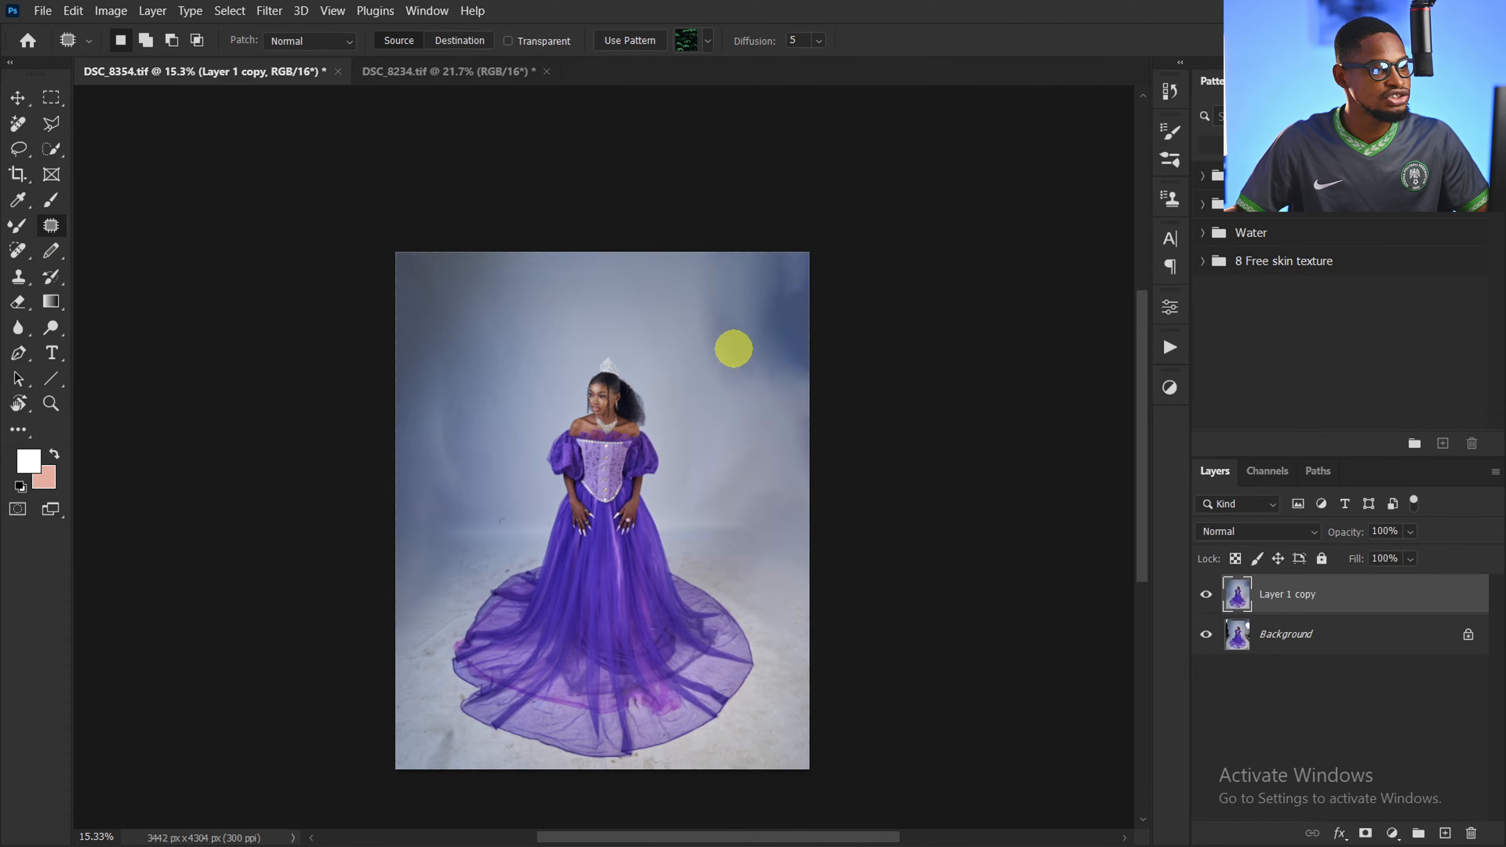
pyautogui.moveTo(701, 287)
pyautogui.mouseDown()
pyautogui.moveTo(730, 302)
pyautogui.moveTo(709, 286)
pyautogui.mouseUp()
pyautogui.moveTo(722, 357); pyautogui.dragTo(671, 339)
pyautogui.hotkey('ctrl', 'd')
pyautogui.moveTo(740, 426); pyautogui.dragTo(740, 406)
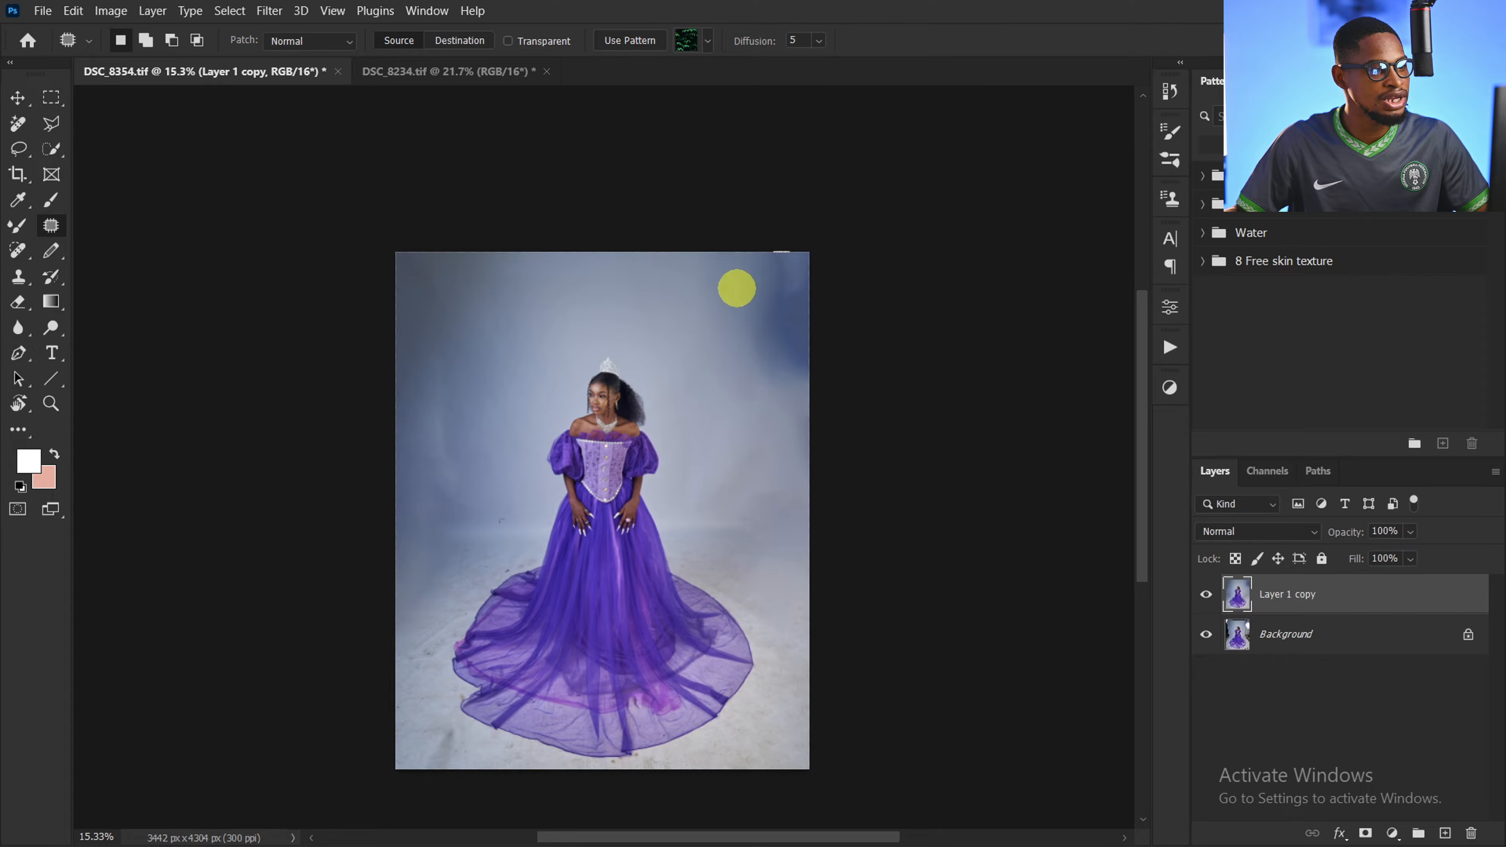
pyautogui.moveTo(736, 288)
pyautogui.mouseDown()
pyautogui.moveTo(828, 362)
pyautogui.moveTo(797, 258)
pyautogui.mouseUp()
pyautogui.moveTo(777, 338); pyautogui.dragTo(740, 336)
pyautogui.hotkey('ctrl', 'd')
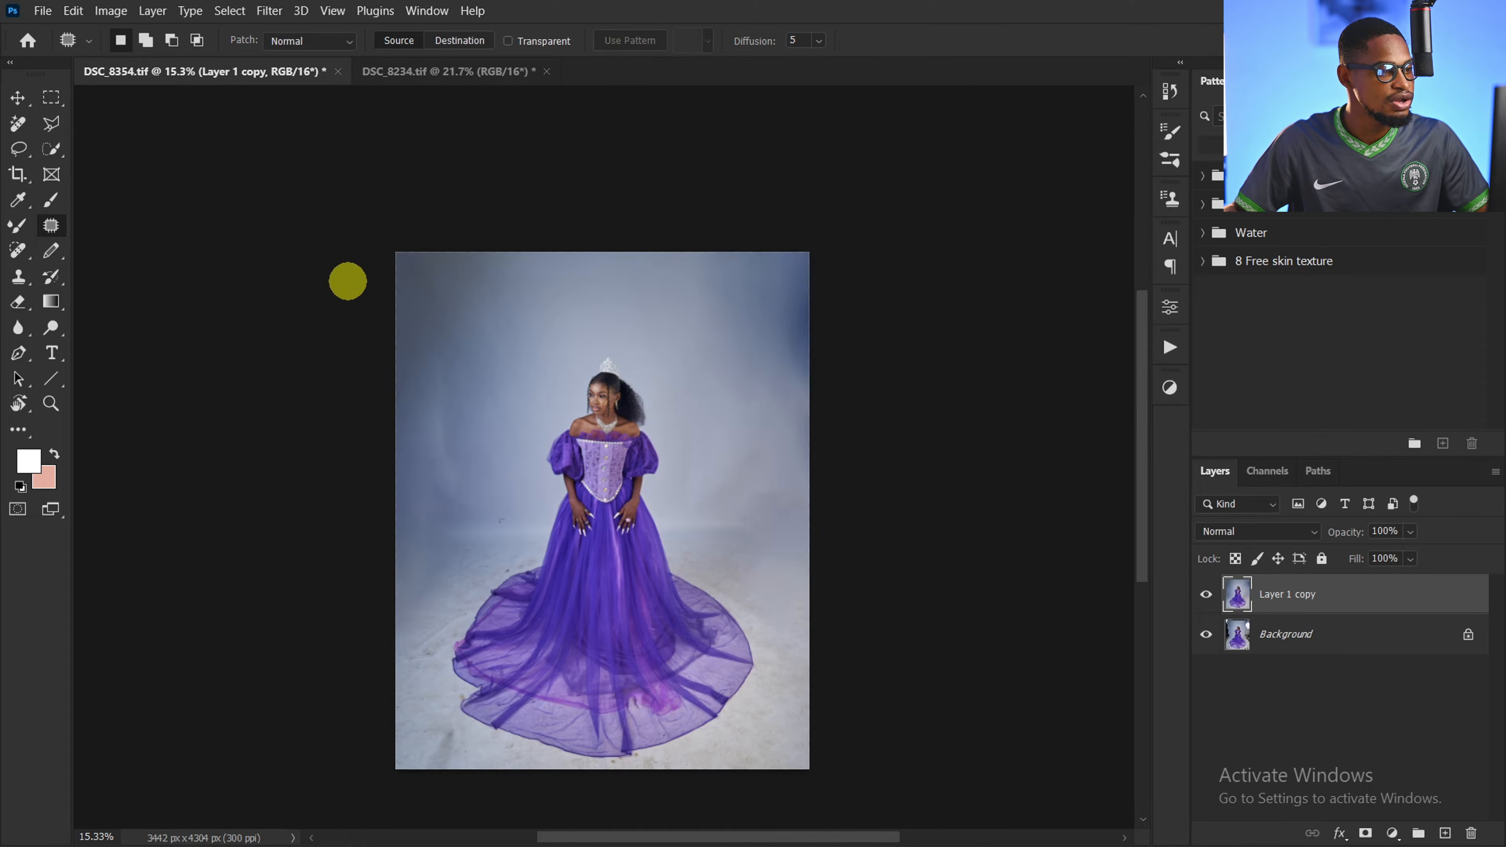
# Patch the uneven dark tones along the backdrop's left edge and upper-left area with cleaner backdrop
pyautogui.moveTo(396, 256)
pyautogui.mouseDown()
pyautogui.moveTo(495, 463)
pyautogui.moveTo(377, 474)
pyautogui.mouseUp()
pyautogui.moveTo(433, 419); pyautogui.dragTo(486, 405)
pyautogui.hotkey('ctrl', 'd')
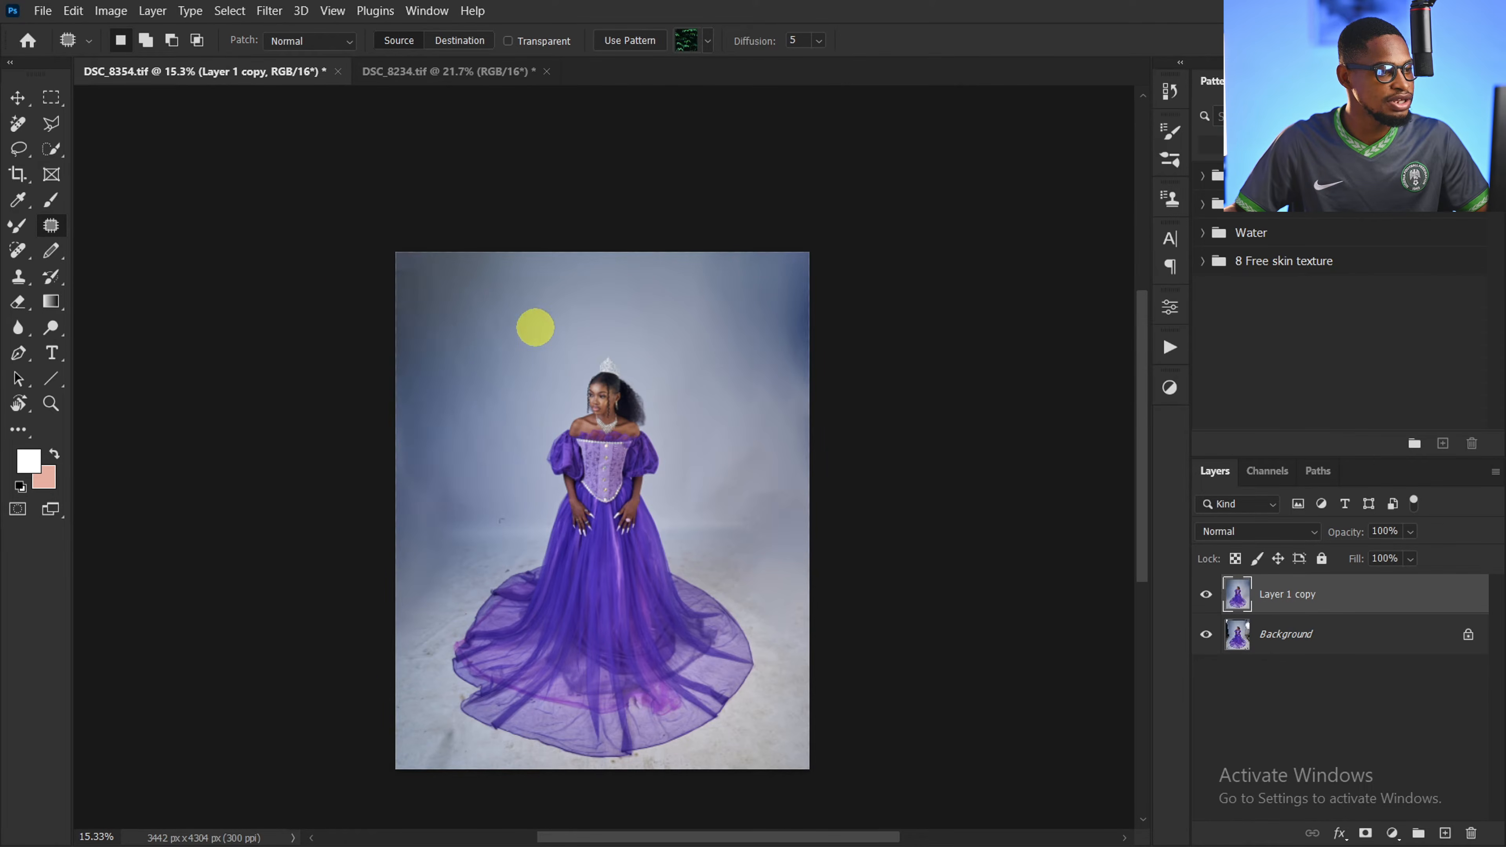
pyautogui.moveTo(451, 274)
pyautogui.mouseDown()
pyautogui.moveTo(381, 298)
pyautogui.moveTo(498, 293)
pyautogui.mouseUp()
pyautogui.hotkey('ctrl', 'd')
pyautogui.moveTo(503, 296); pyautogui.dragTo(509, 296)
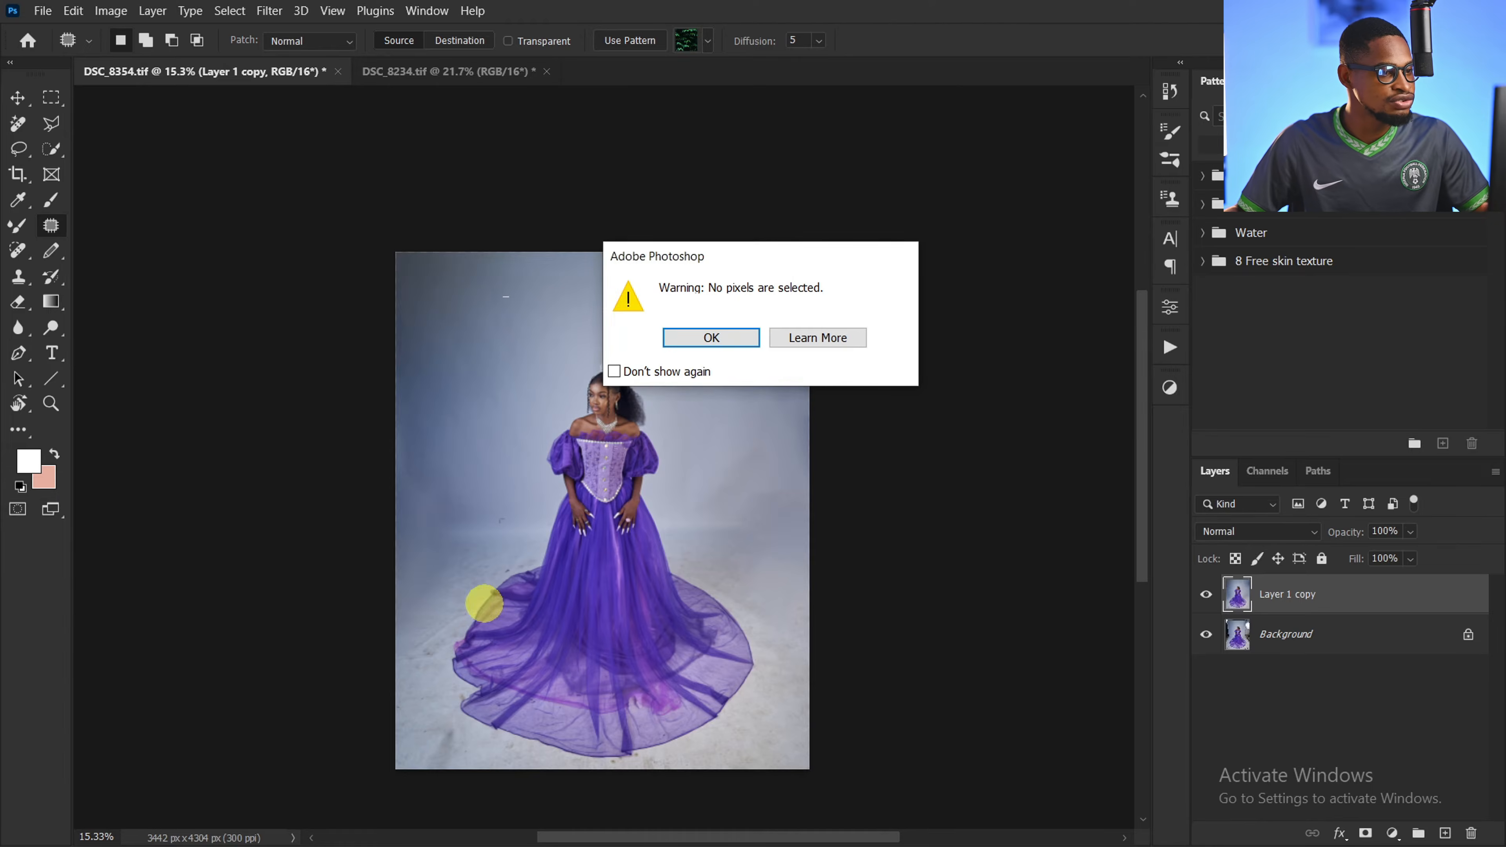
pyautogui.click(732, 331)
pyautogui.press('z')
pyautogui.moveTo(475, 522); pyautogui.dragTo(494, 478)
pyautogui.press('j')
pyautogui.moveTo(336, 360); pyautogui.dragTo(386, 317)
pyautogui.moveTo(369, 387); pyautogui.dragTo(474, 389)
pyautogui.hotkey('ctrl', 'd')
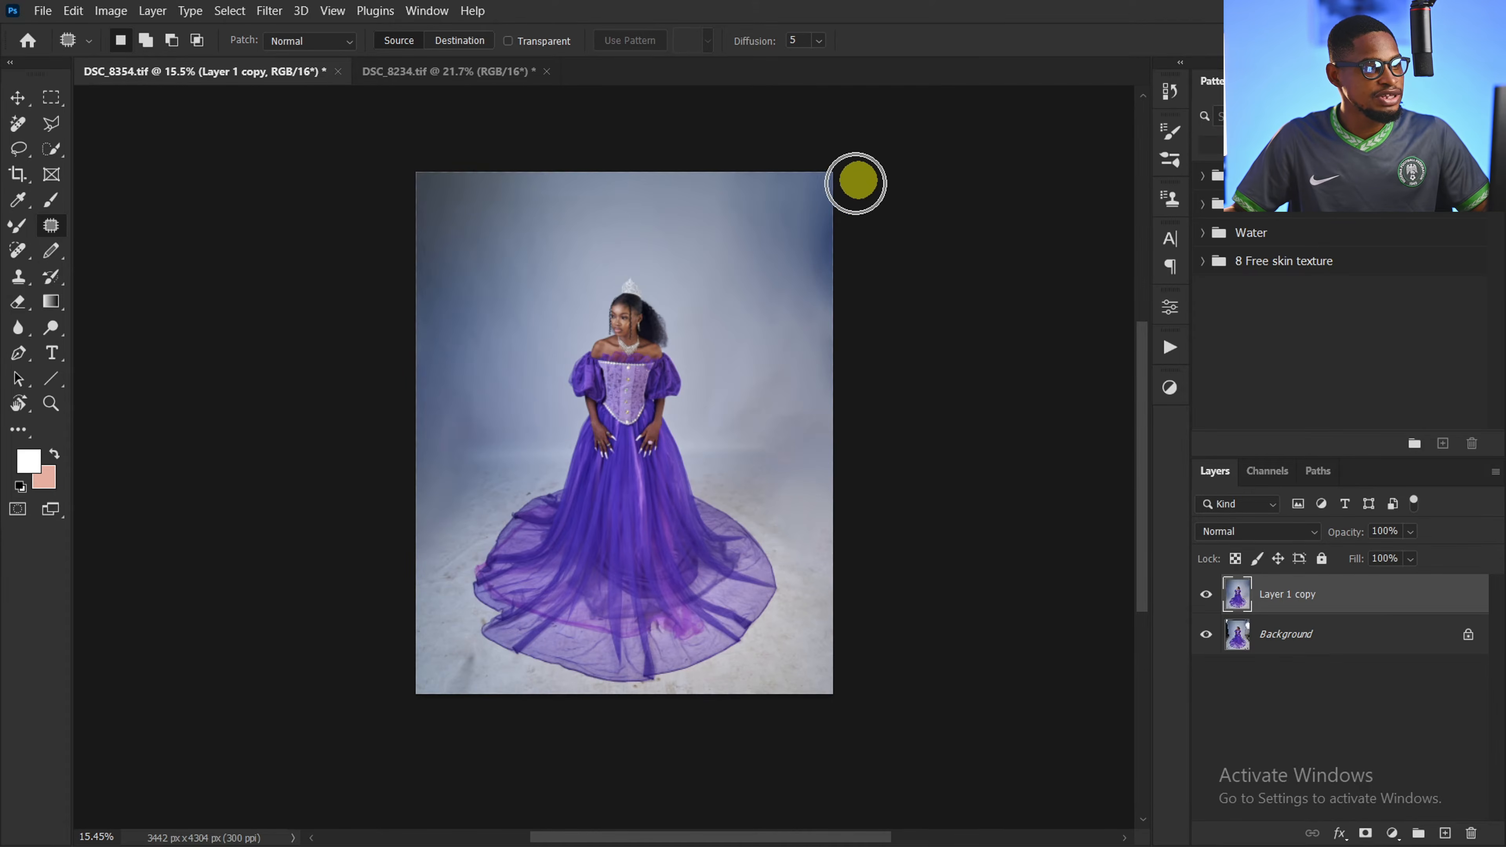
# Patch the dark strip at the backdrop's upper-right edge with lighter backdrop from beside it
pyautogui.moveTo(855, 183)
pyautogui.mouseDown()
pyautogui.moveTo(800, 242)
pyautogui.moveTo(873, 192)
pyautogui.mouseUp()
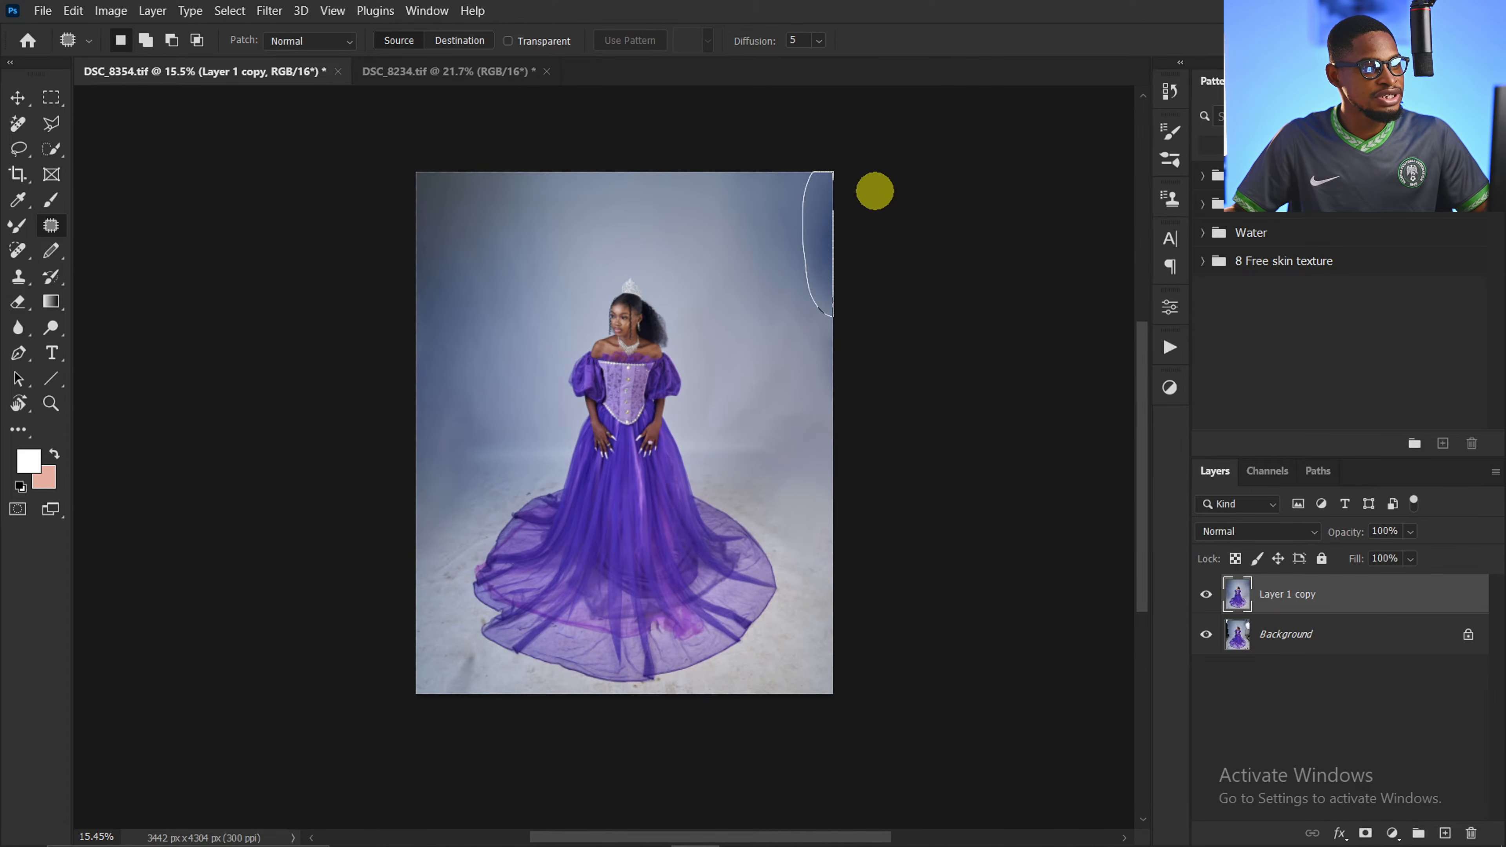
pyautogui.click(755, 287)
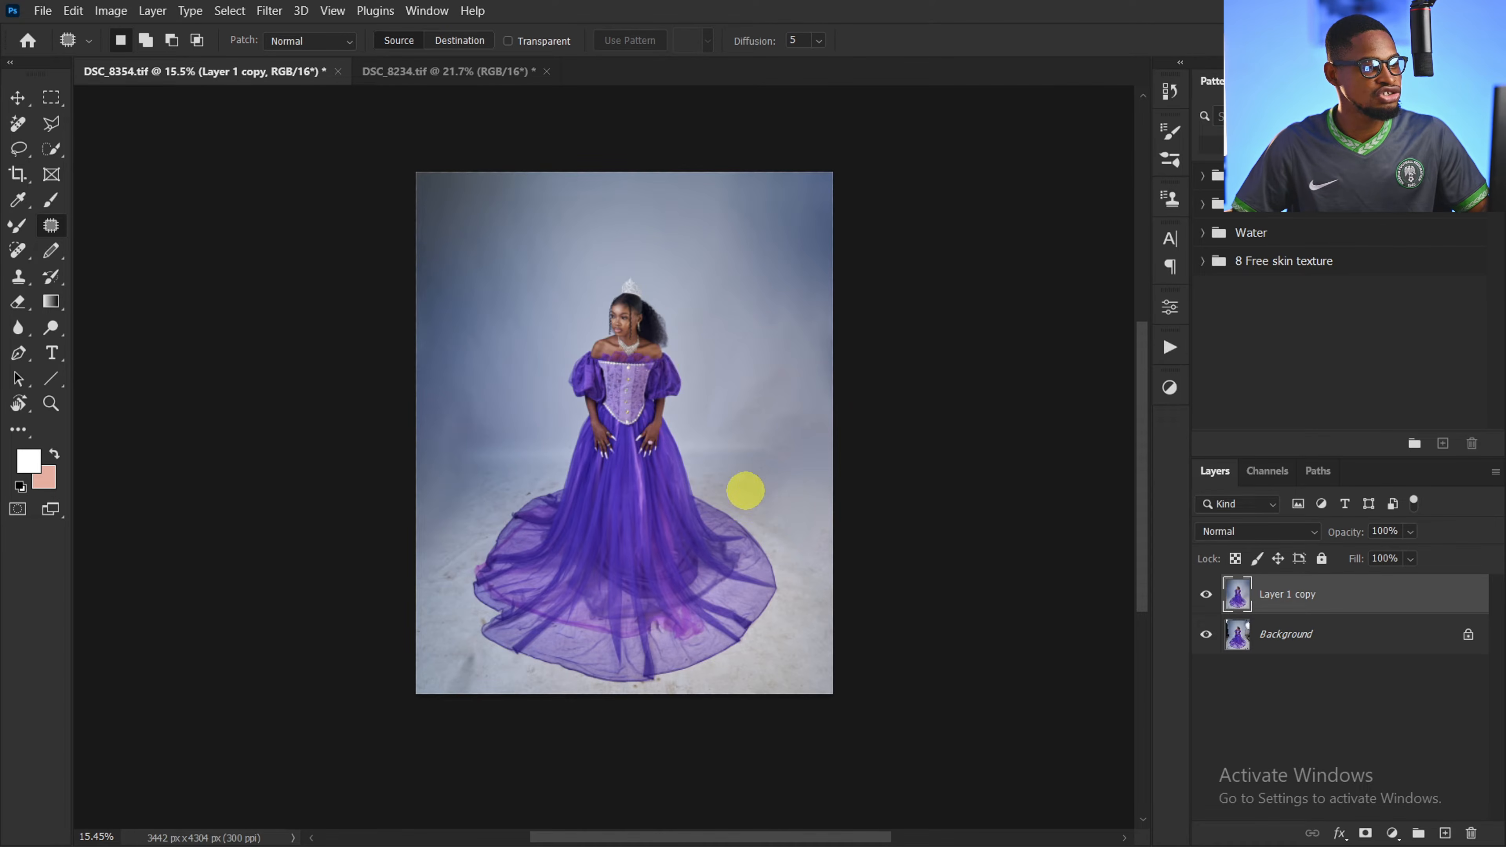
pyautogui.moveTo(756, 464)
pyautogui.mouseDown()
pyautogui.moveTo(716, 471)
pyautogui.moveTo(733, 471)
pyautogui.mouseUp()
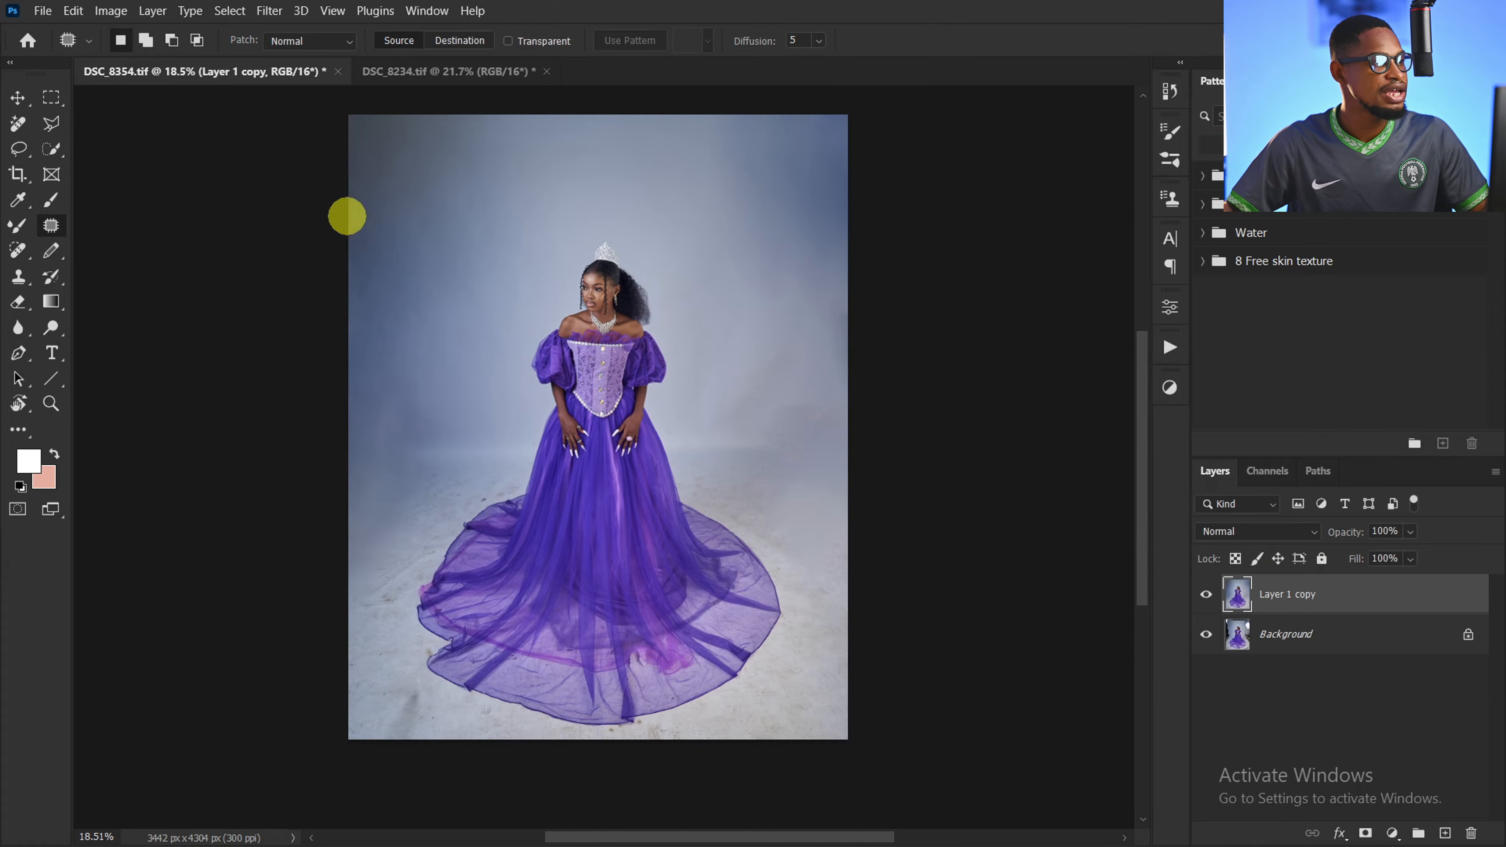
# Run the Retouch4me Clean Backdrop filter on Layer 1 copy
pyautogui.click(263, 17)
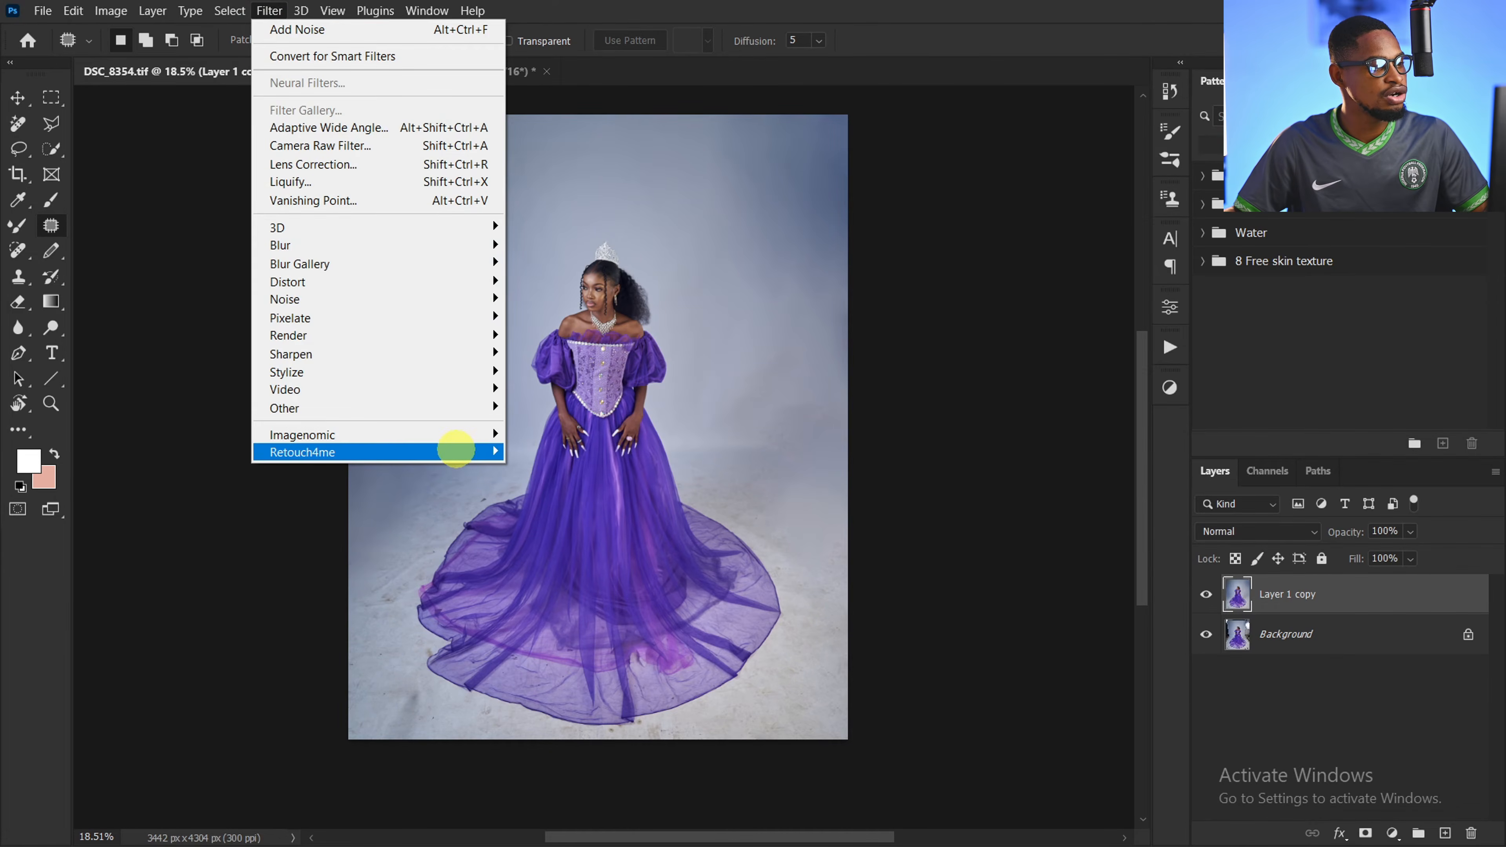
pyautogui.moveTo(459, 453)
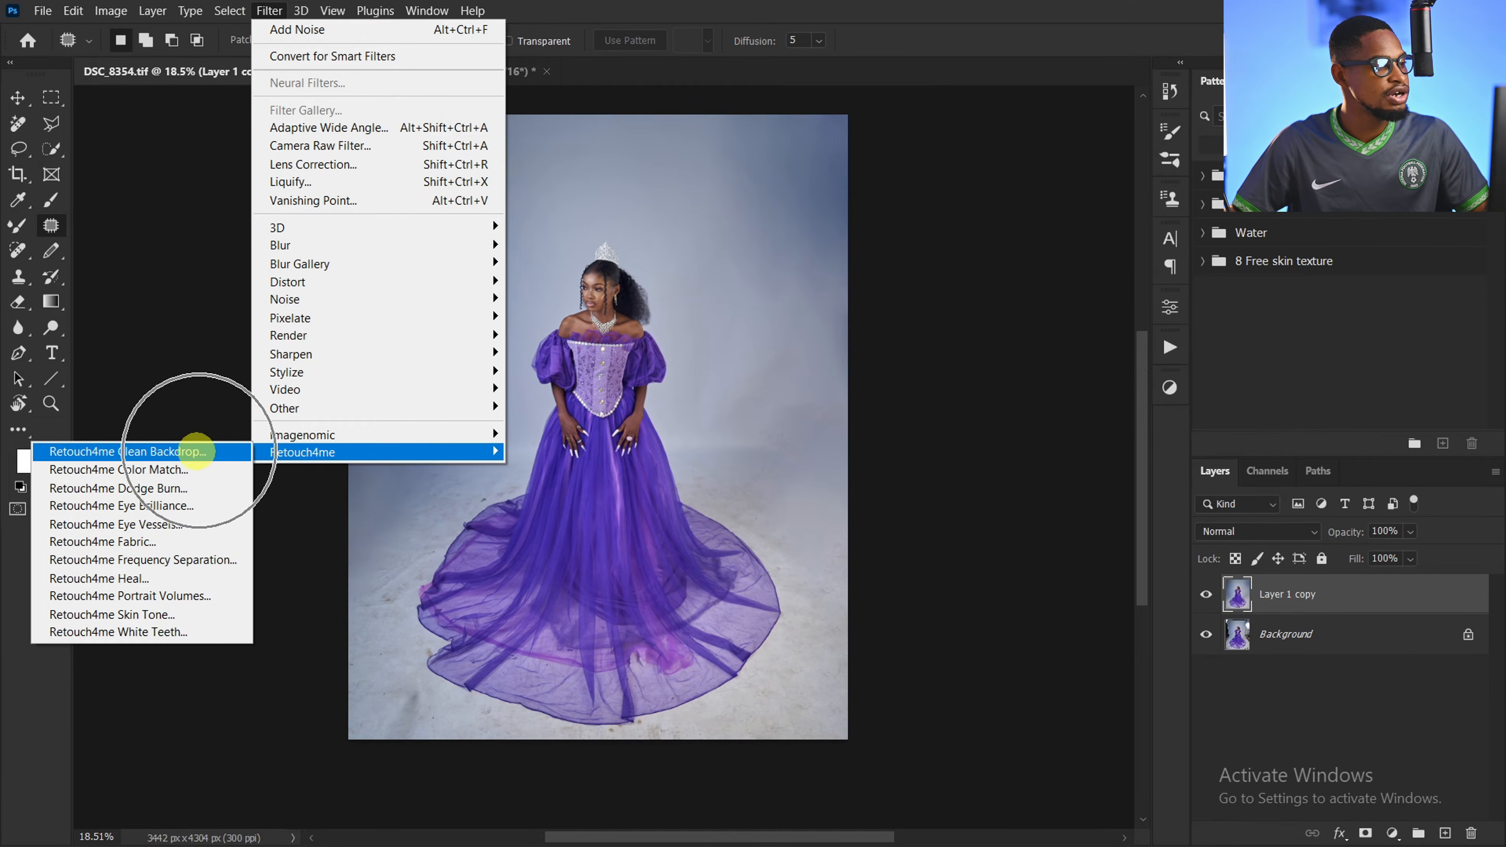
pyautogui.click(181, 451)
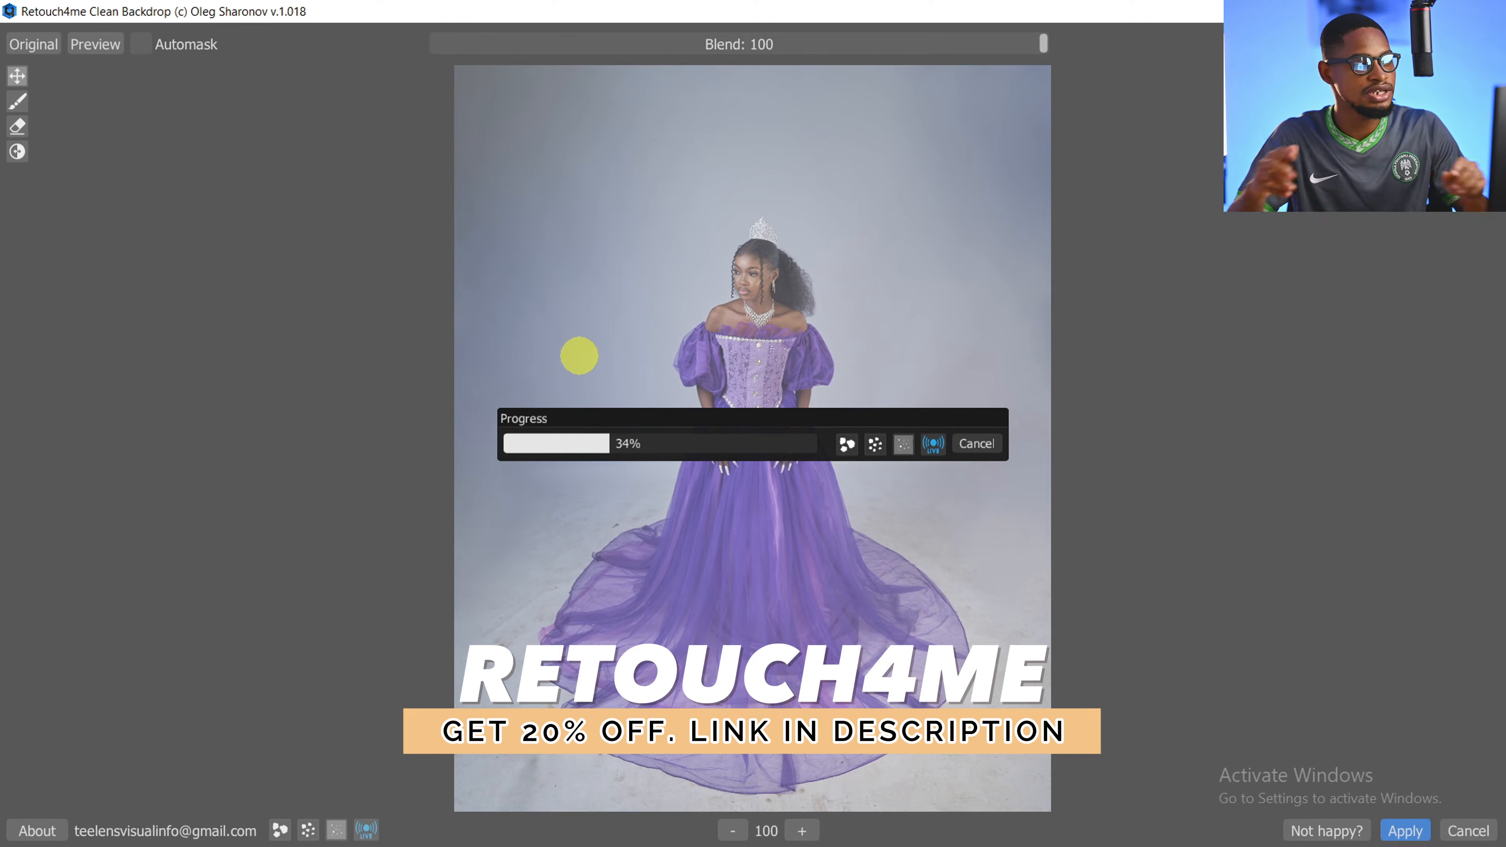
pyautogui.press('ctrl')
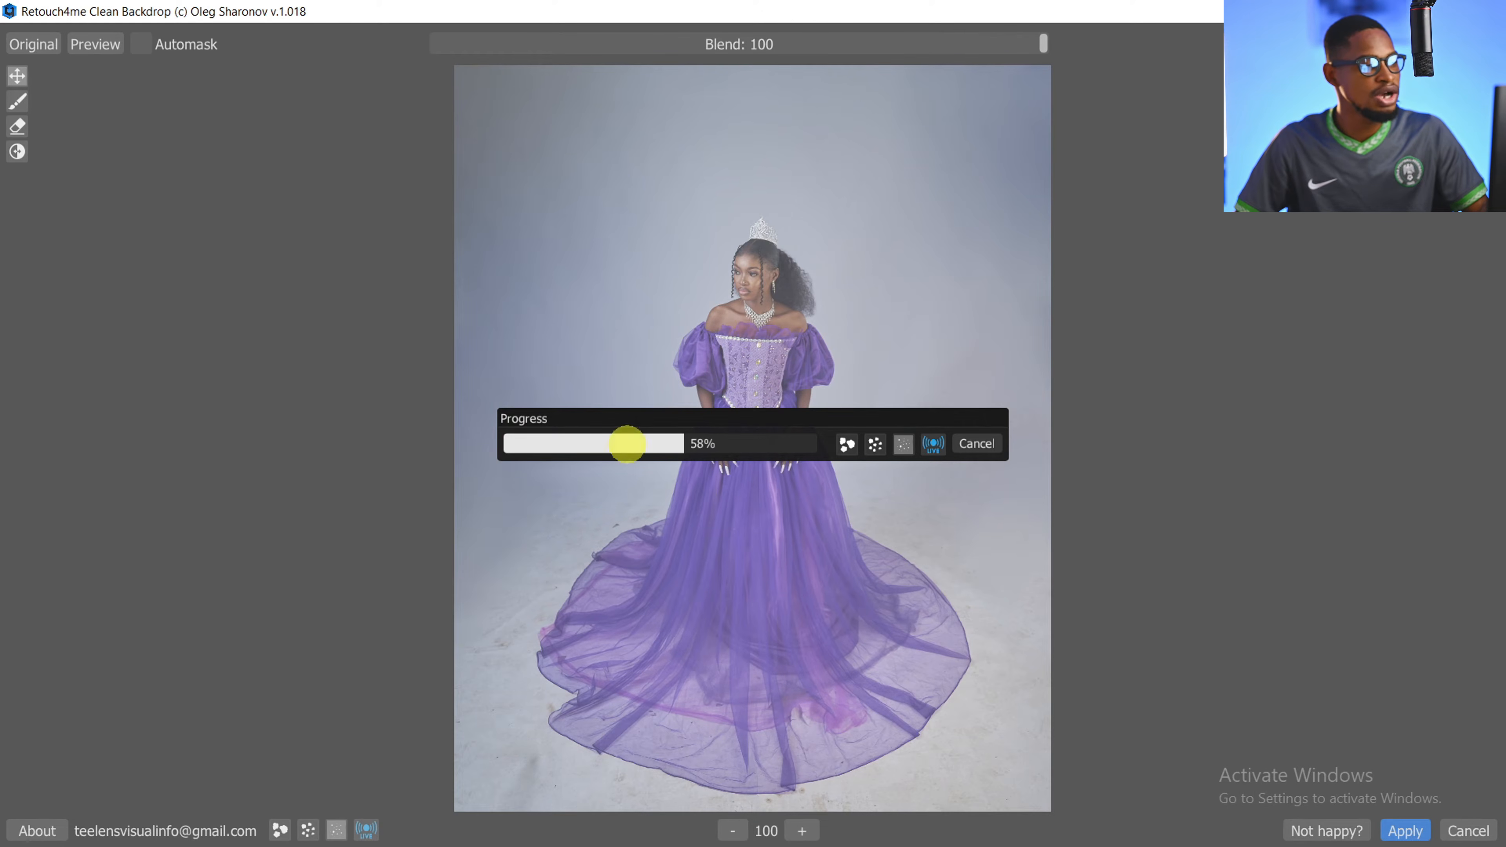
pyautogui.click(767, 435)
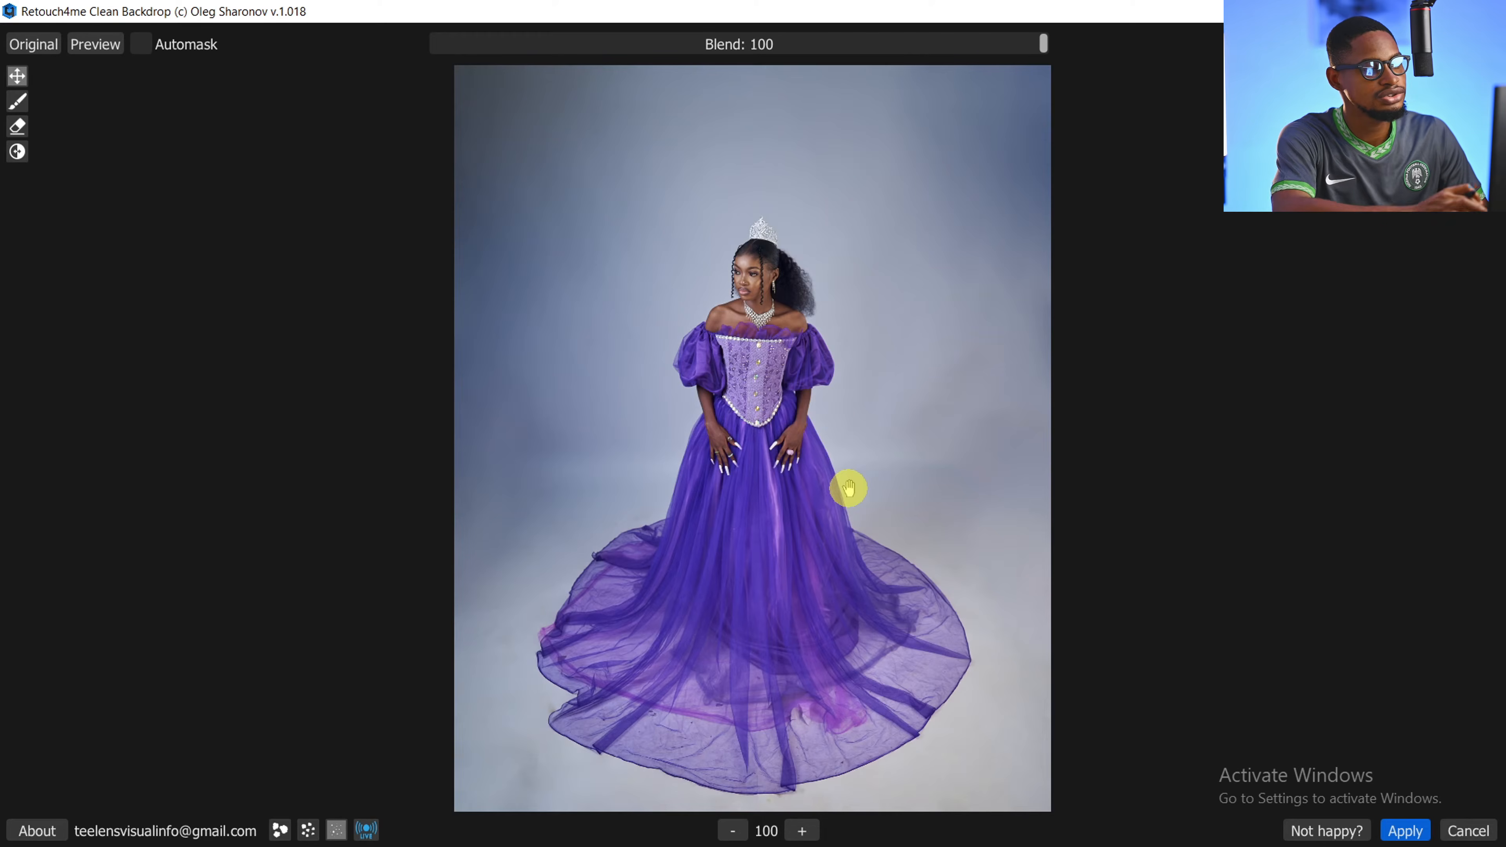
# Compare the cleaned floor around the dress with the original up close and apply the Clean Backdrop result at 100 blend
pyautogui.scroll(3, 848, 487)
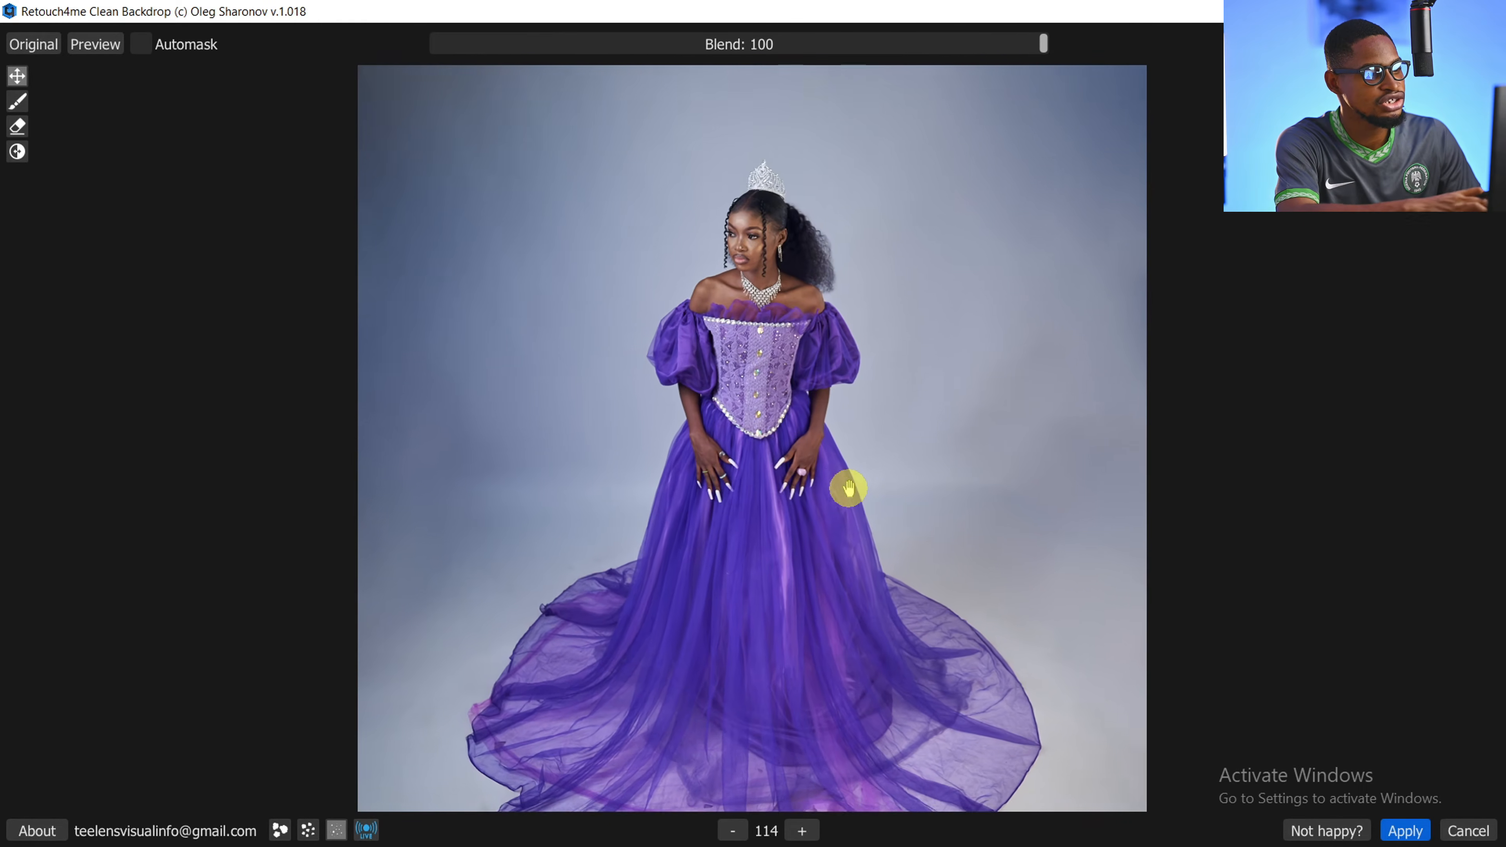
pyautogui.moveTo(848, 488); pyautogui.dragTo(870, 336)
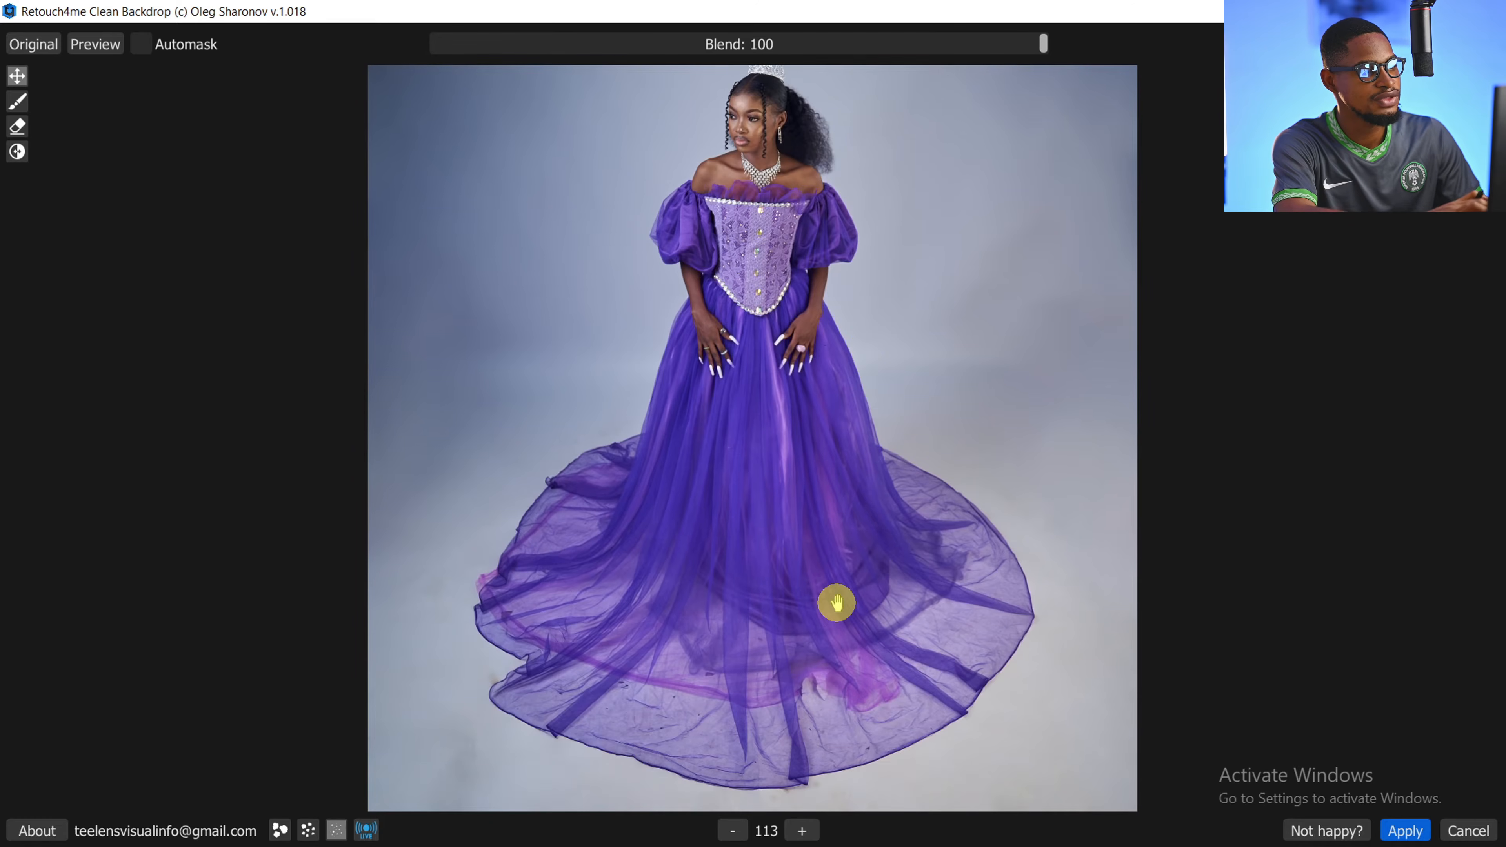
pyautogui.press('space')
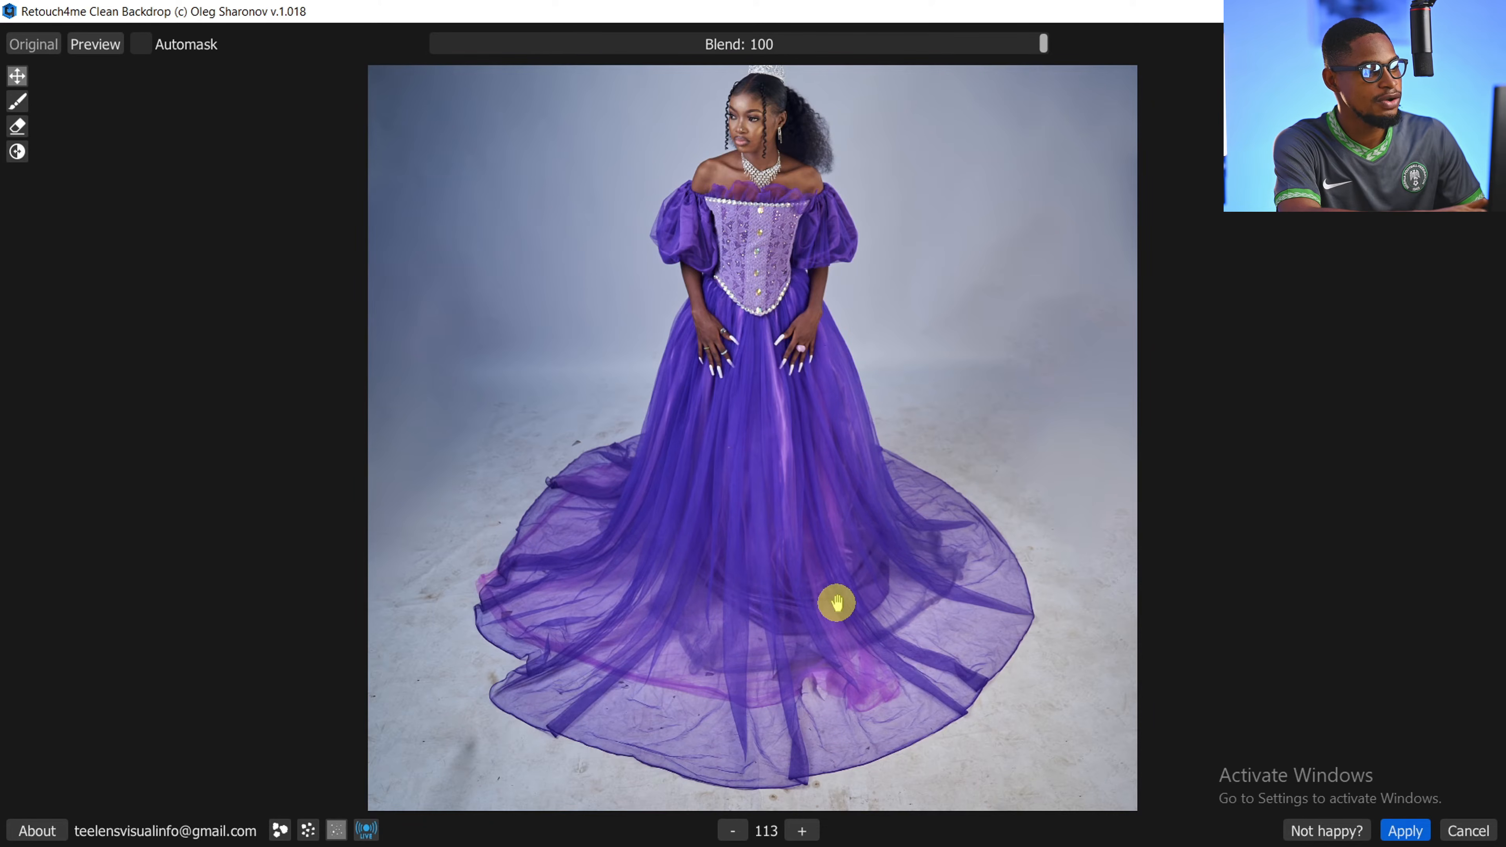
pyautogui.press('space')
pyautogui.scroll(2, 836, 603)
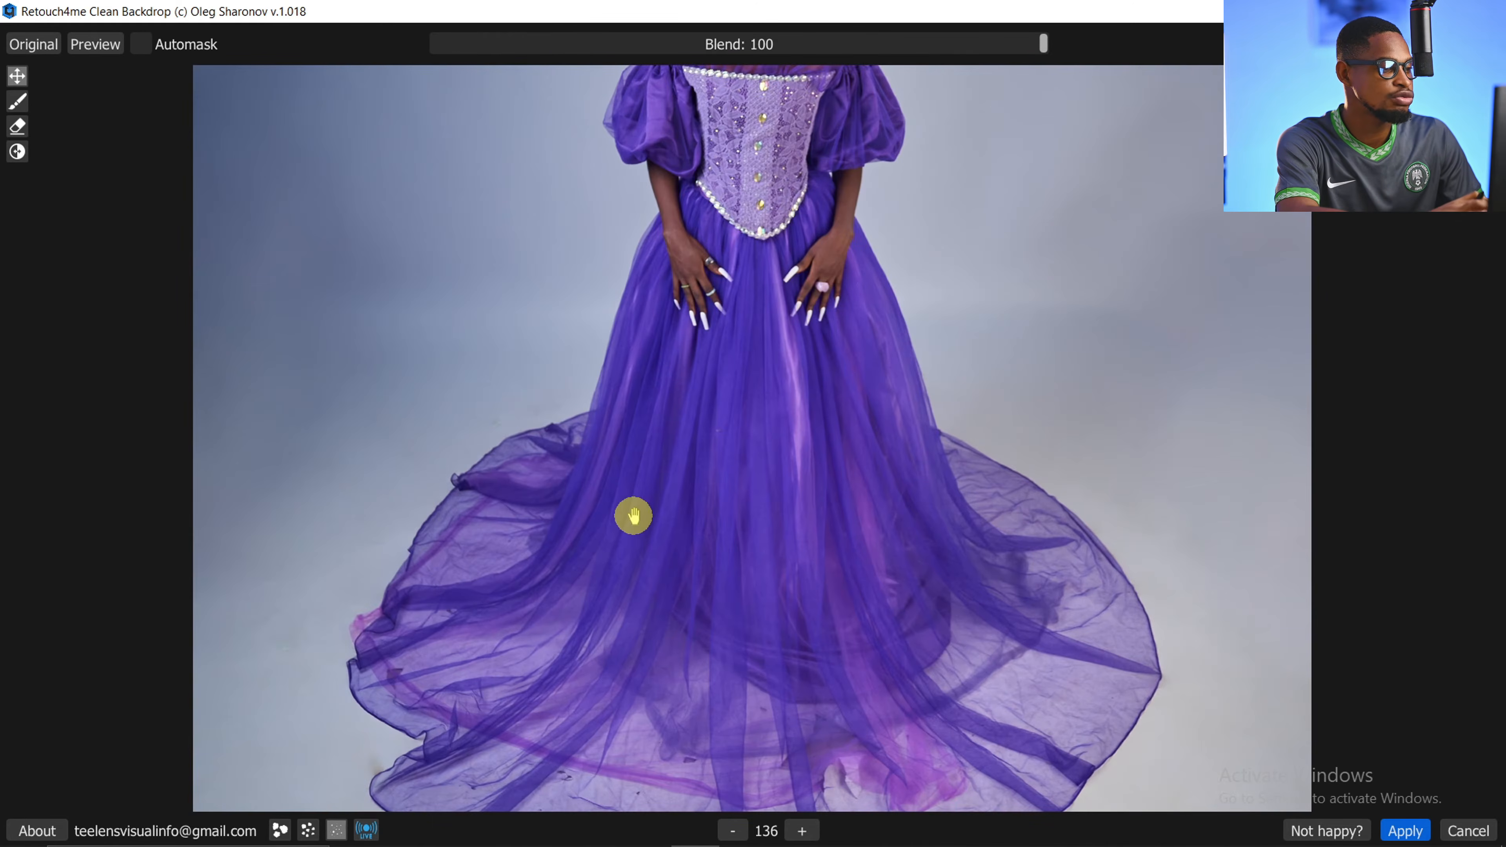
pyautogui.moveTo(633, 516); pyautogui.dragTo(807, 471)
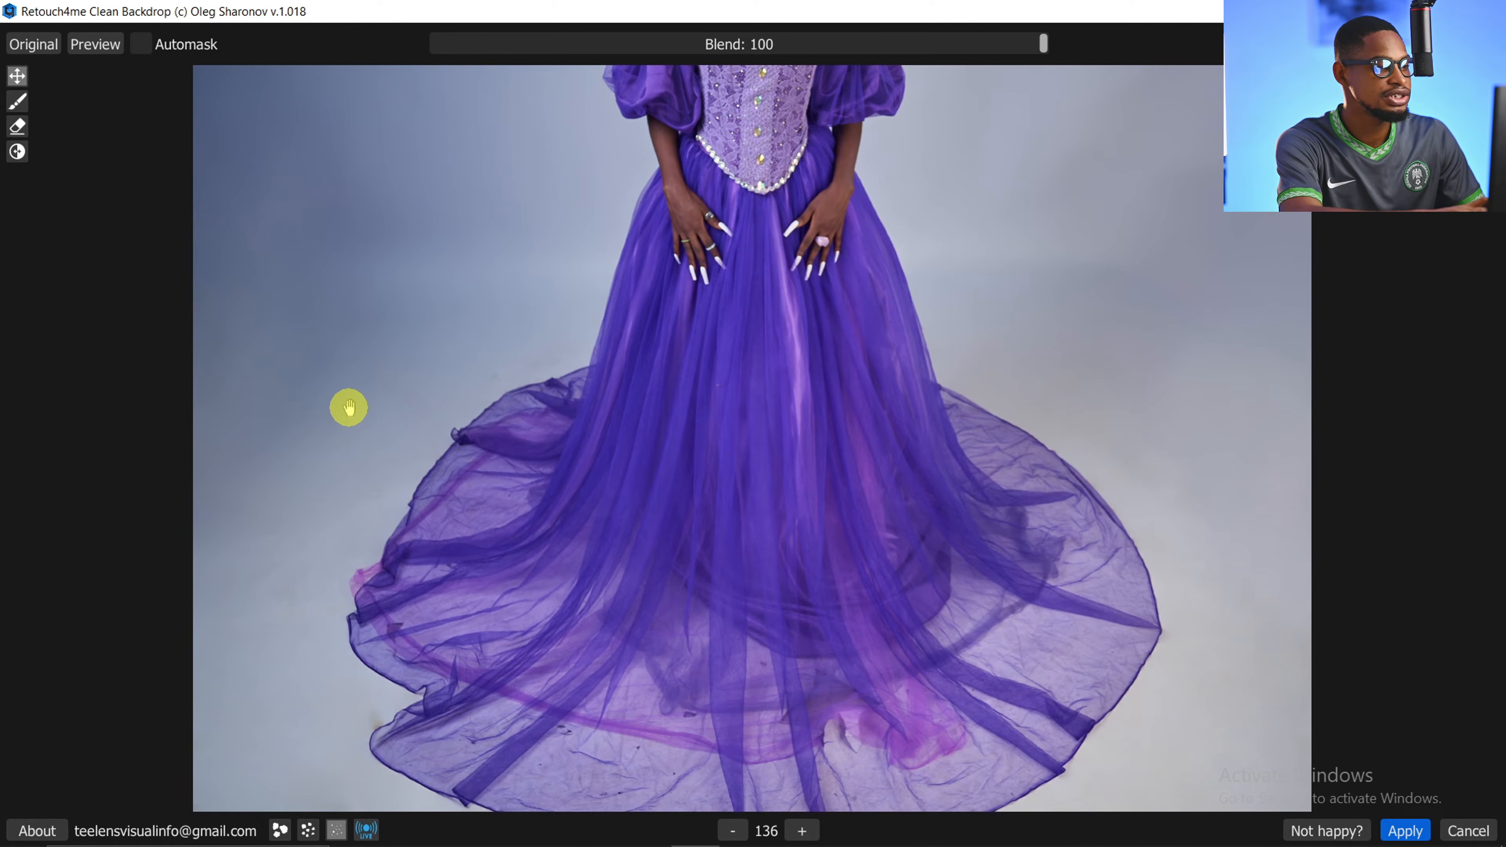
pyautogui.press('space')
pyautogui.press('space')
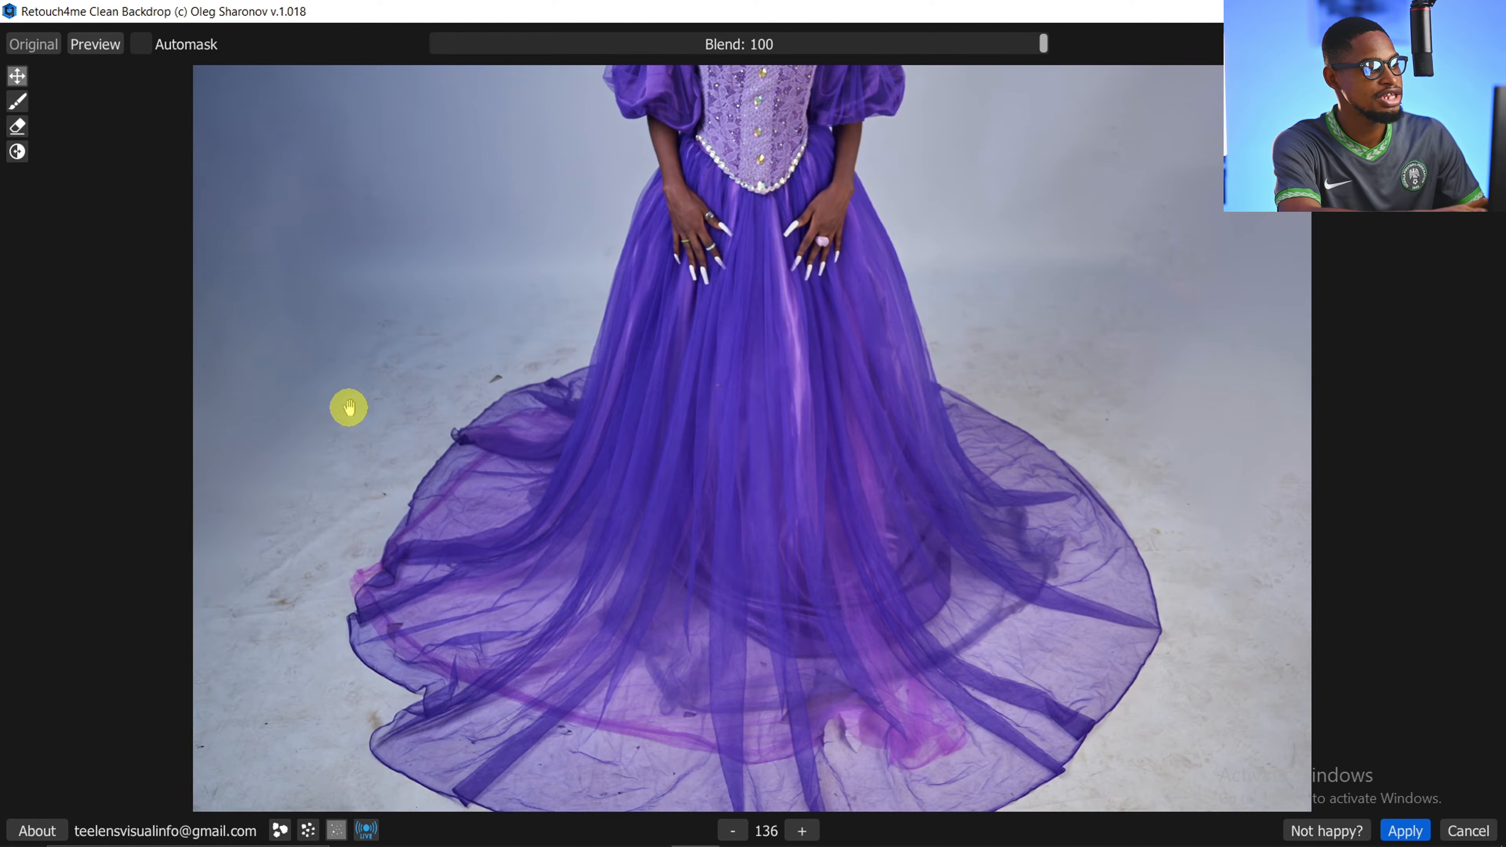
pyautogui.press('space')
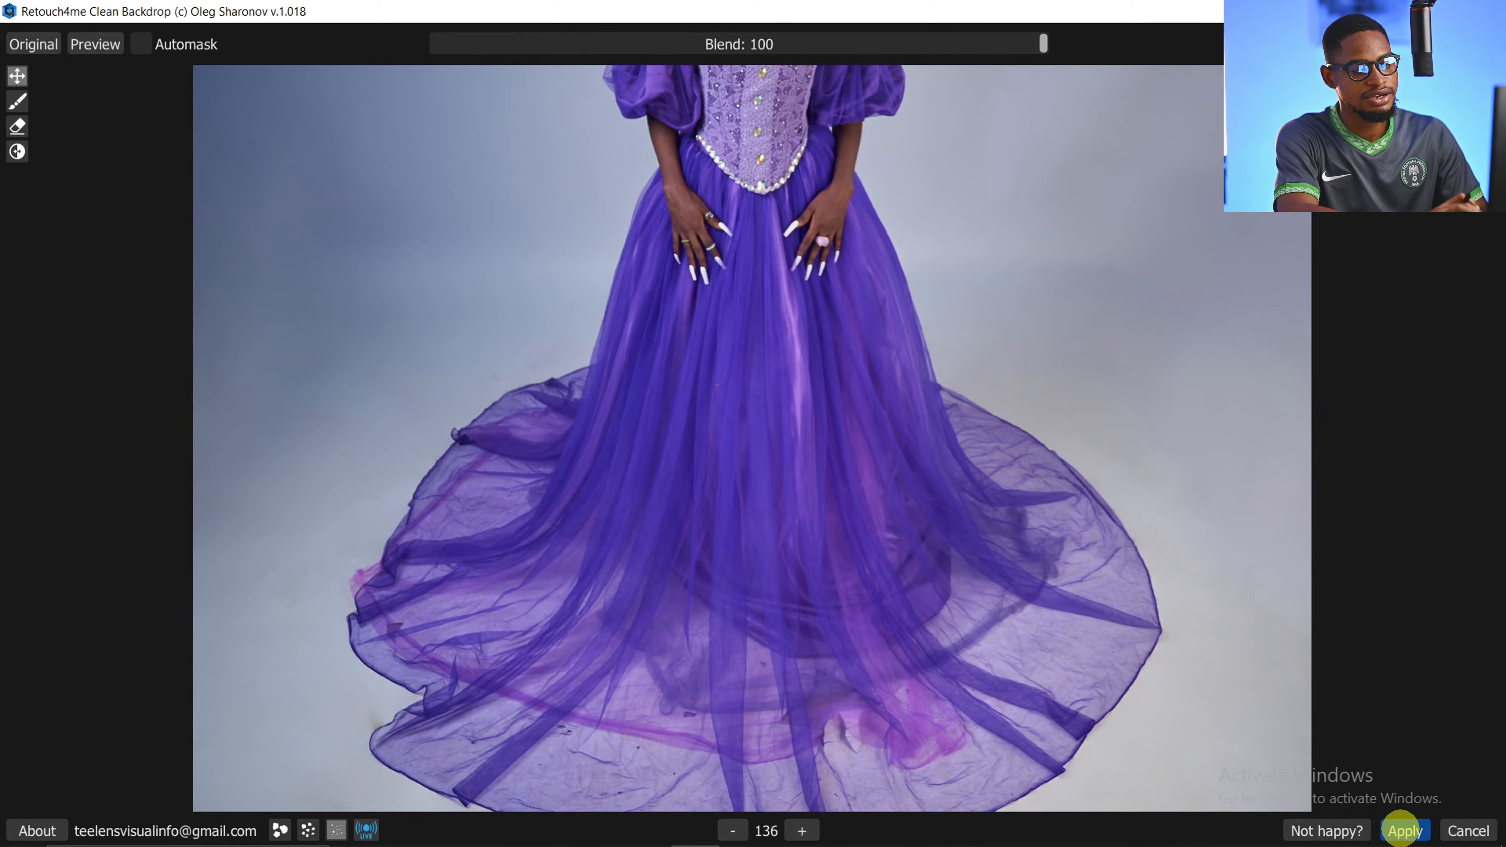
pyautogui.click(1403, 830)
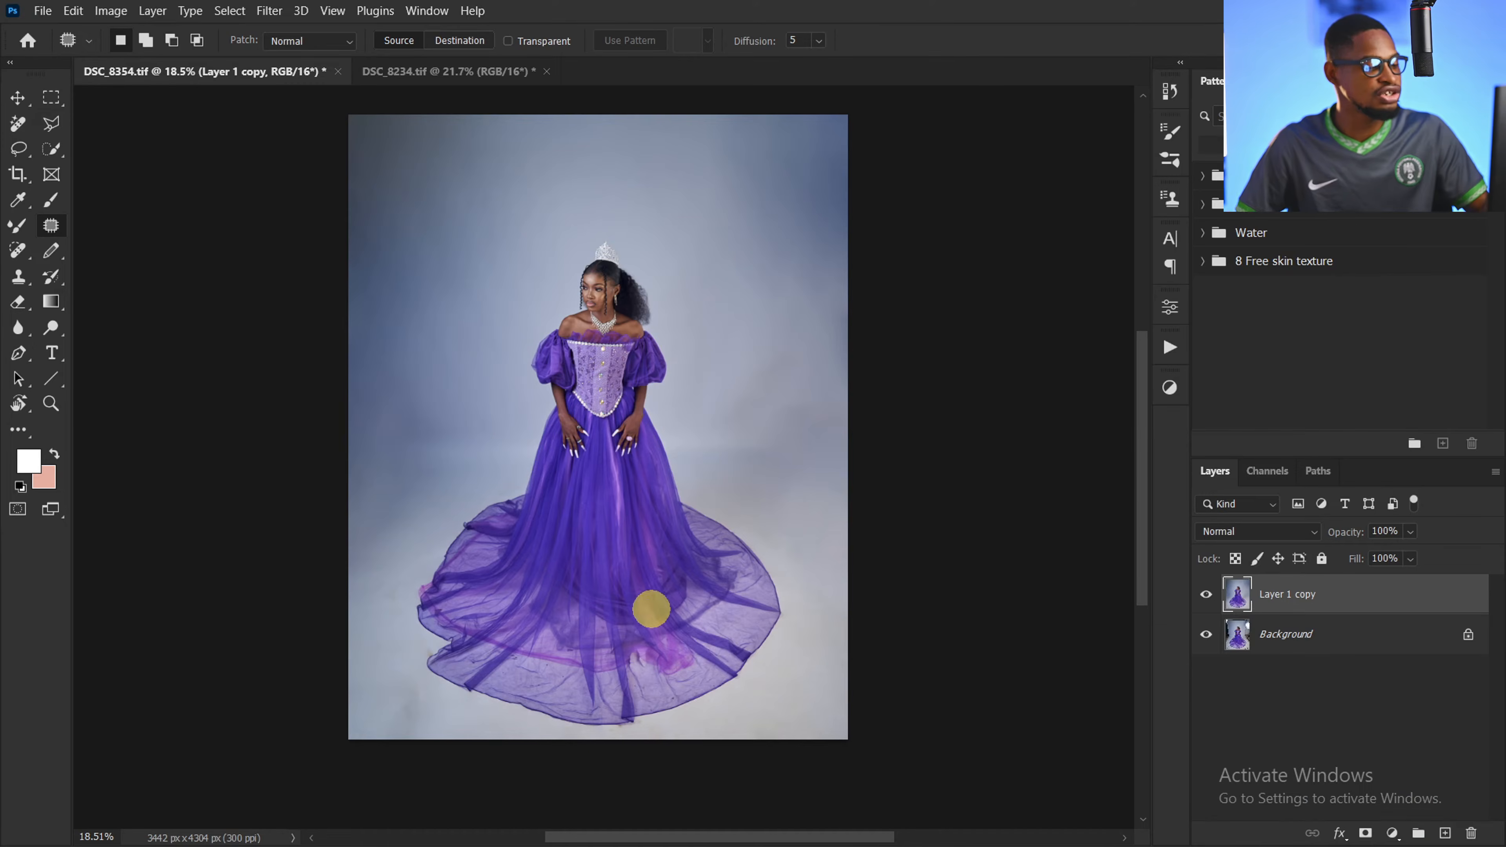
pyautogui.press('z')
pyautogui.moveTo(676, 561)
pyautogui.mouseDown()
pyautogui.moveTo(707, 532)
pyautogui.moveTo(669, 546)
pyautogui.mouseUp()
pyautogui.press('j')
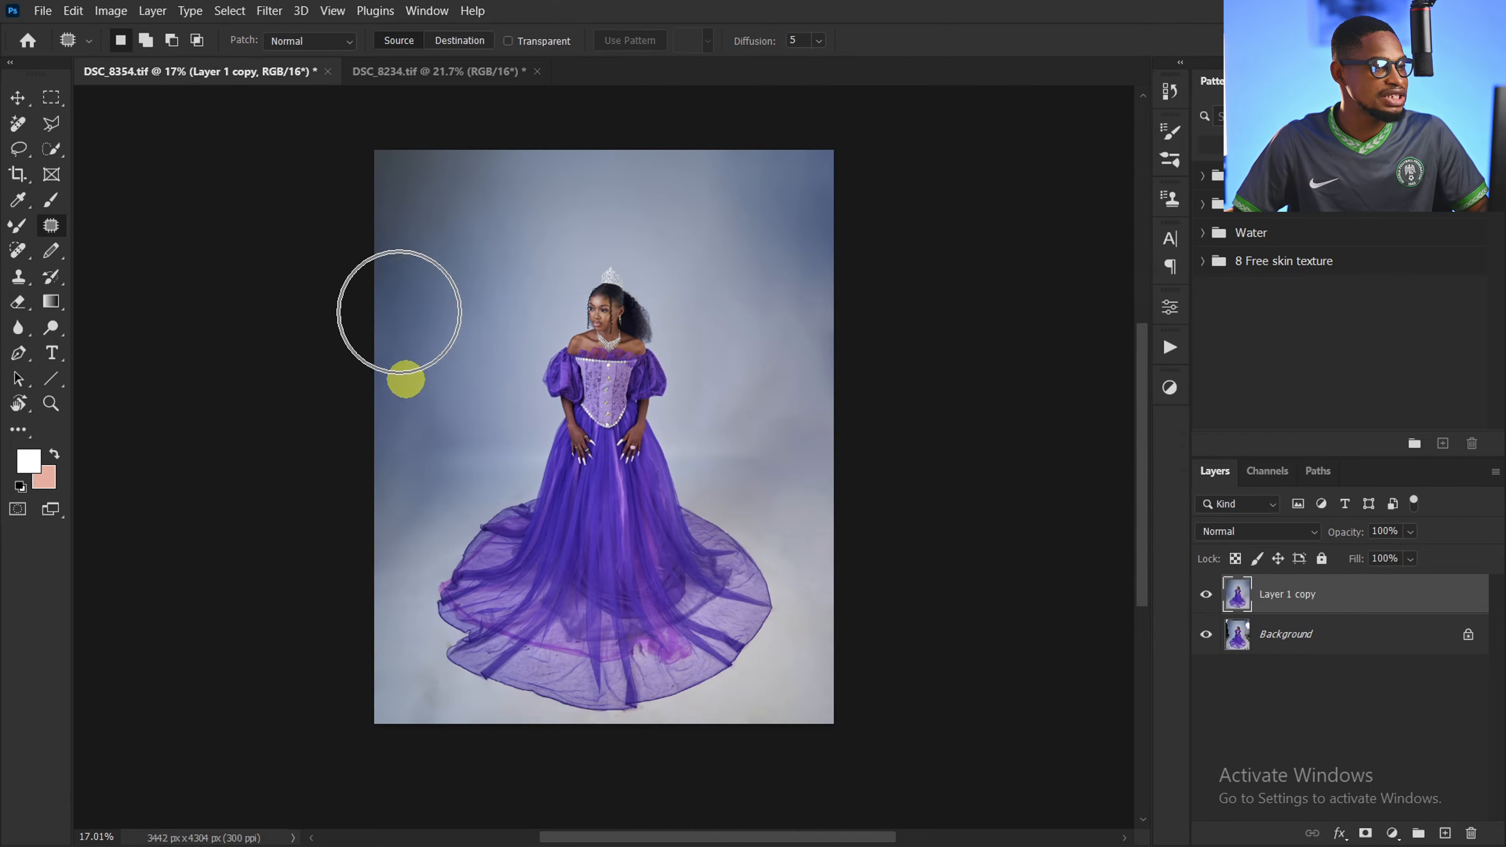
pyautogui.click(808, 197)
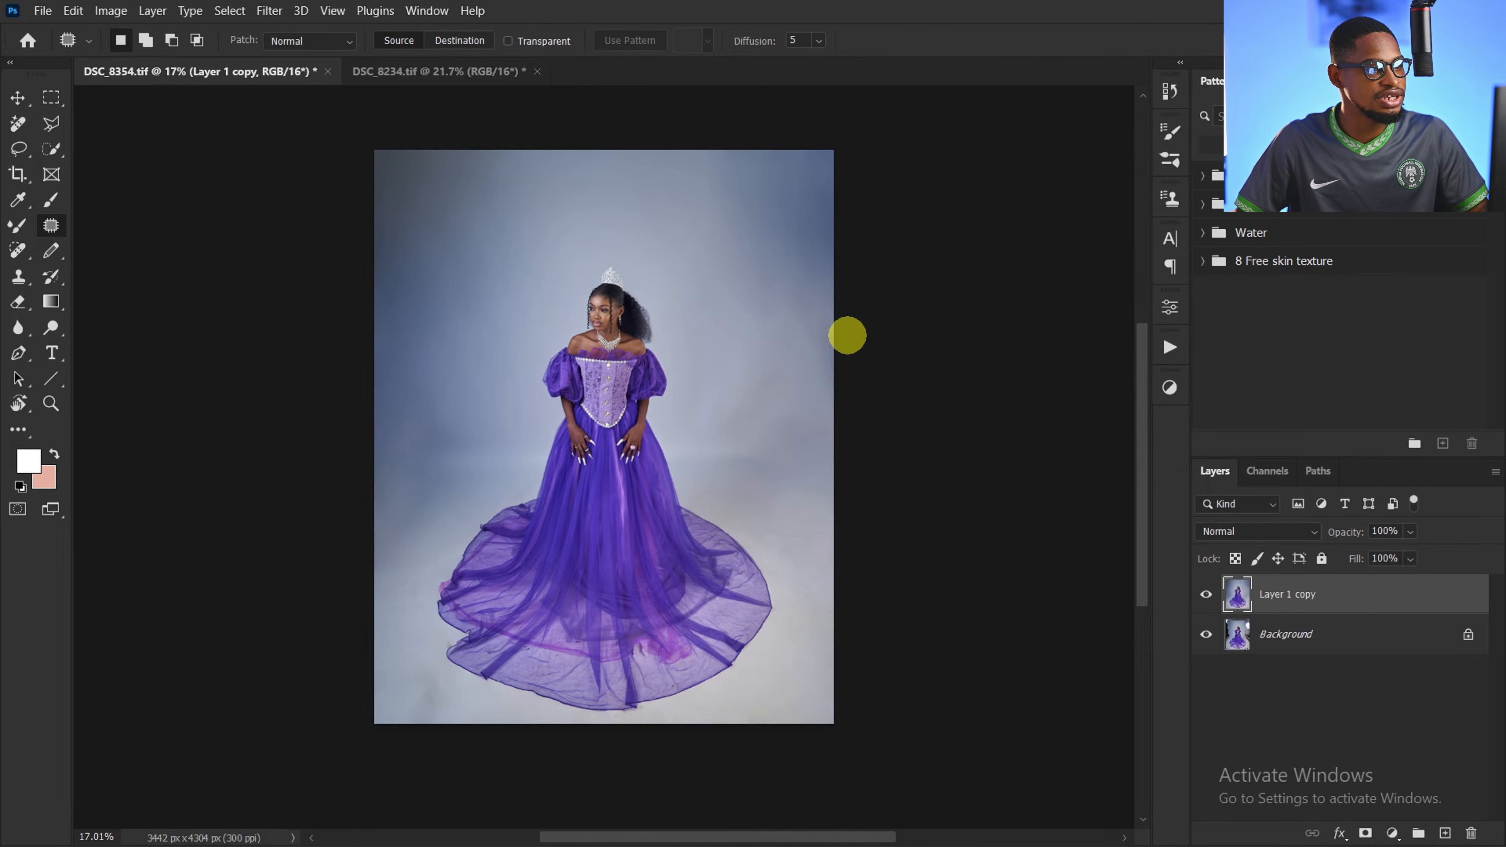
pyautogui.click(811, 201)
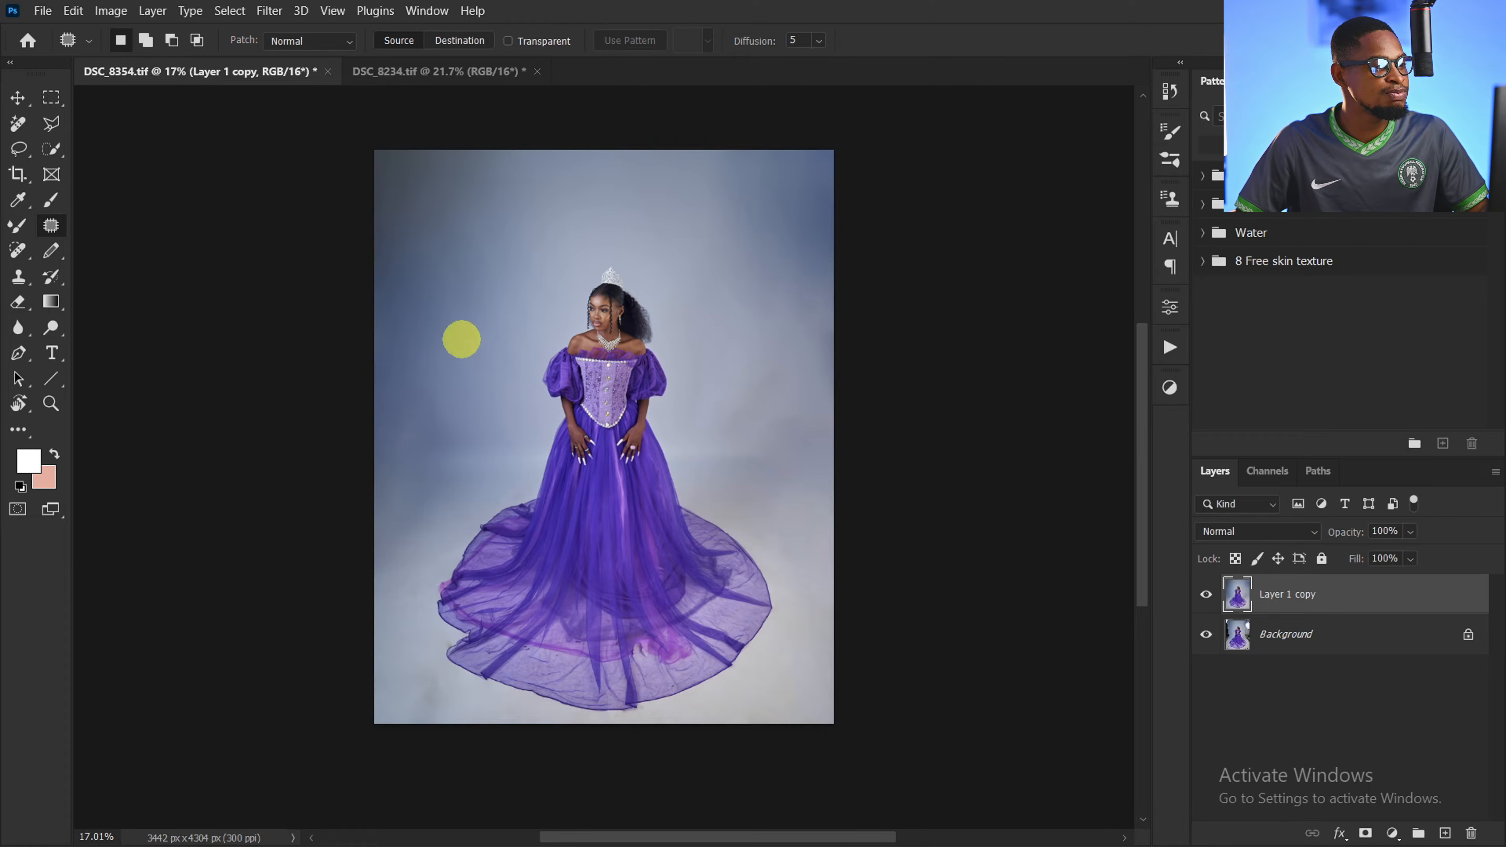
# Add a Curves adjustment layer above Layer 1 copy that brightens the midtones, and invert its mask to black
pyautogui.click(1169, 387)
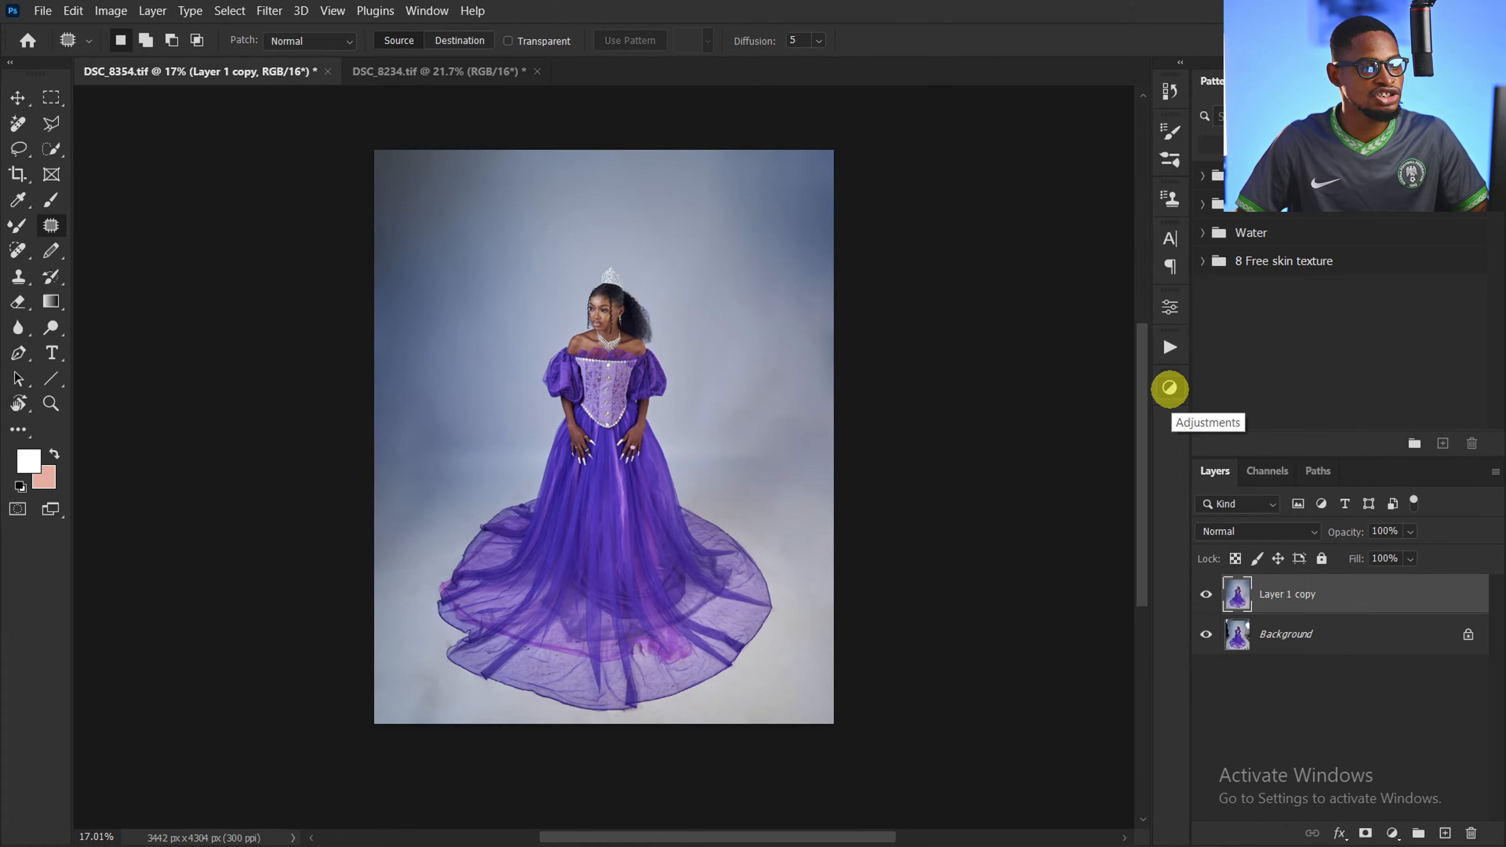
pyautogui.click(942, 493)
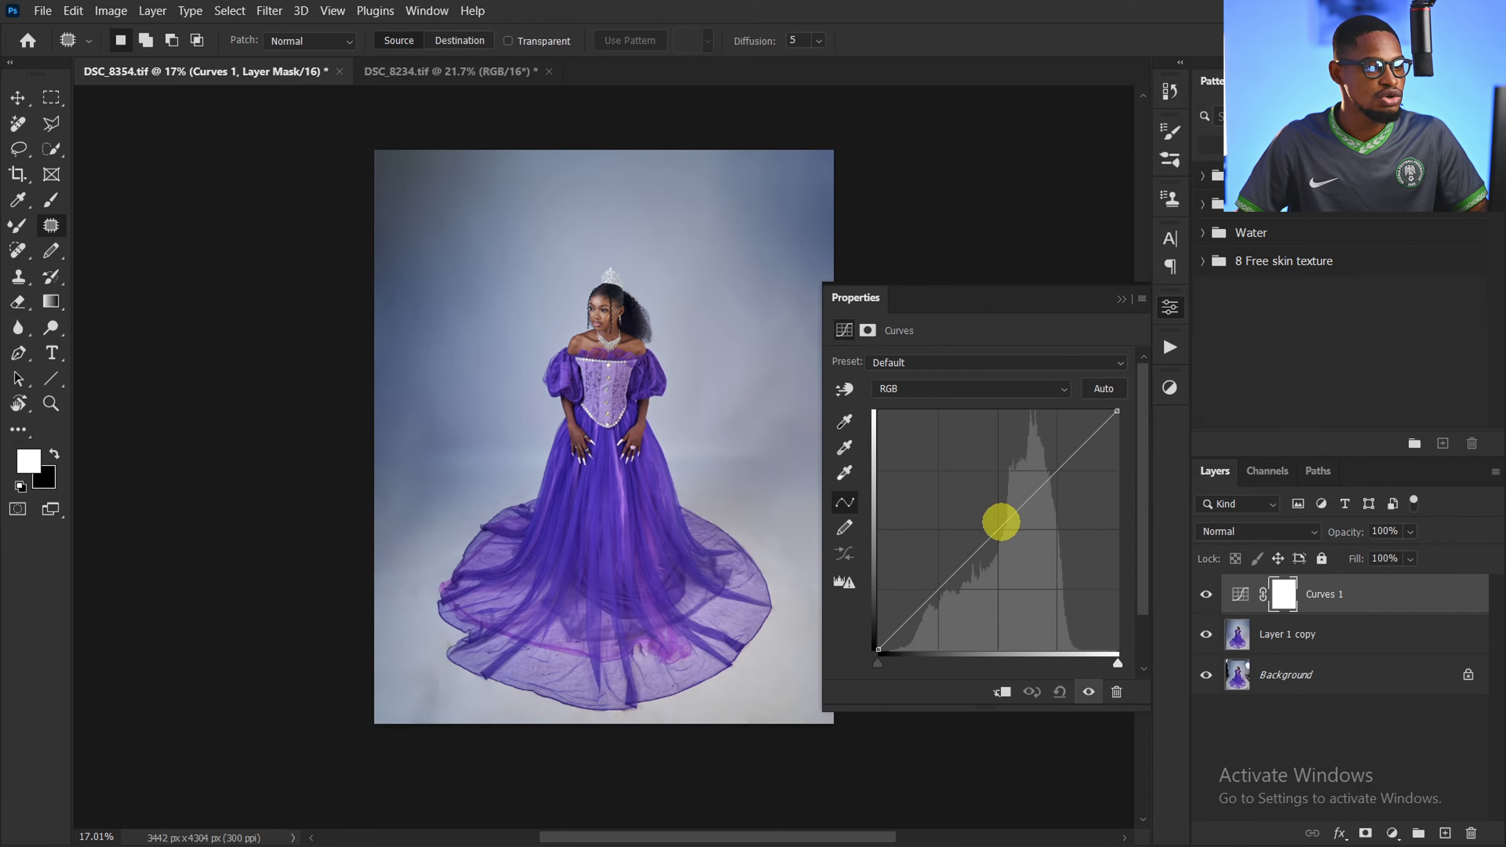
pyautogui.click(999, 527)
pyautogui.moveTo(995, 529); pyautogui.dragTo(976, 511)
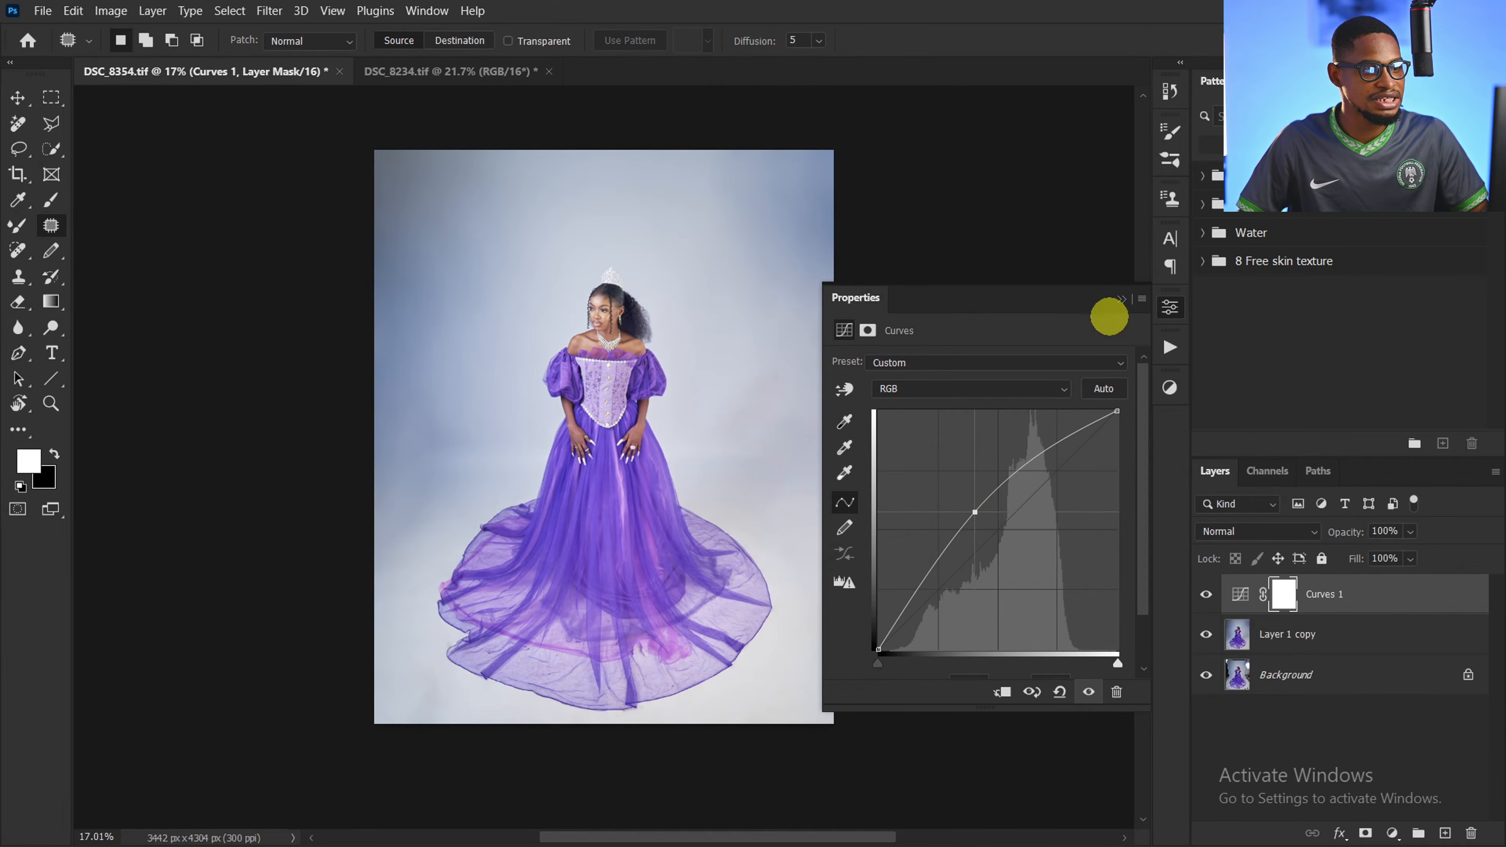
pyautogui.click(1120, 299)
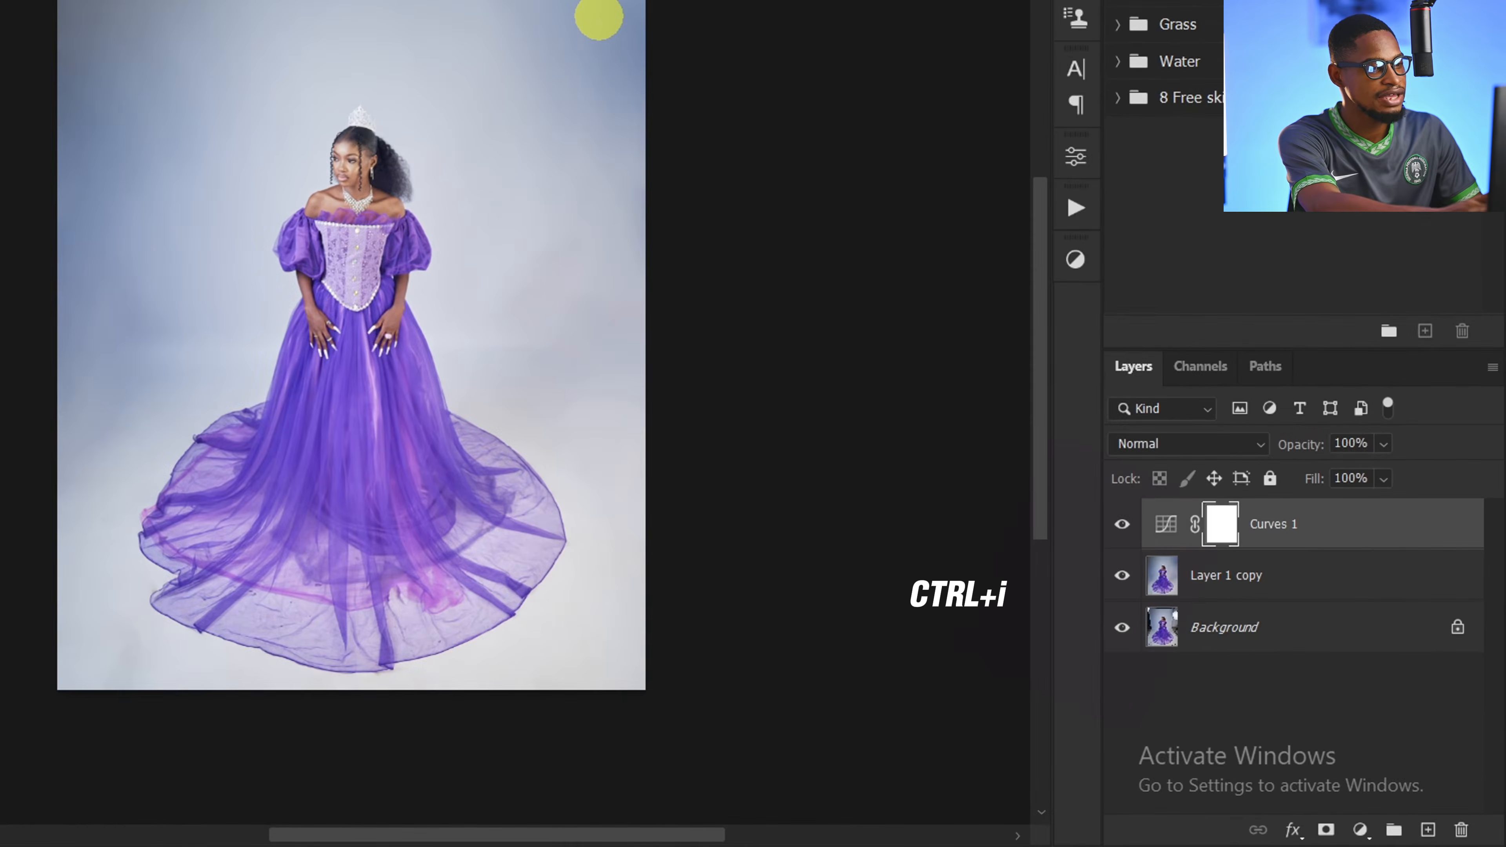
pyautogui.hotkey('ctrl', 'i')
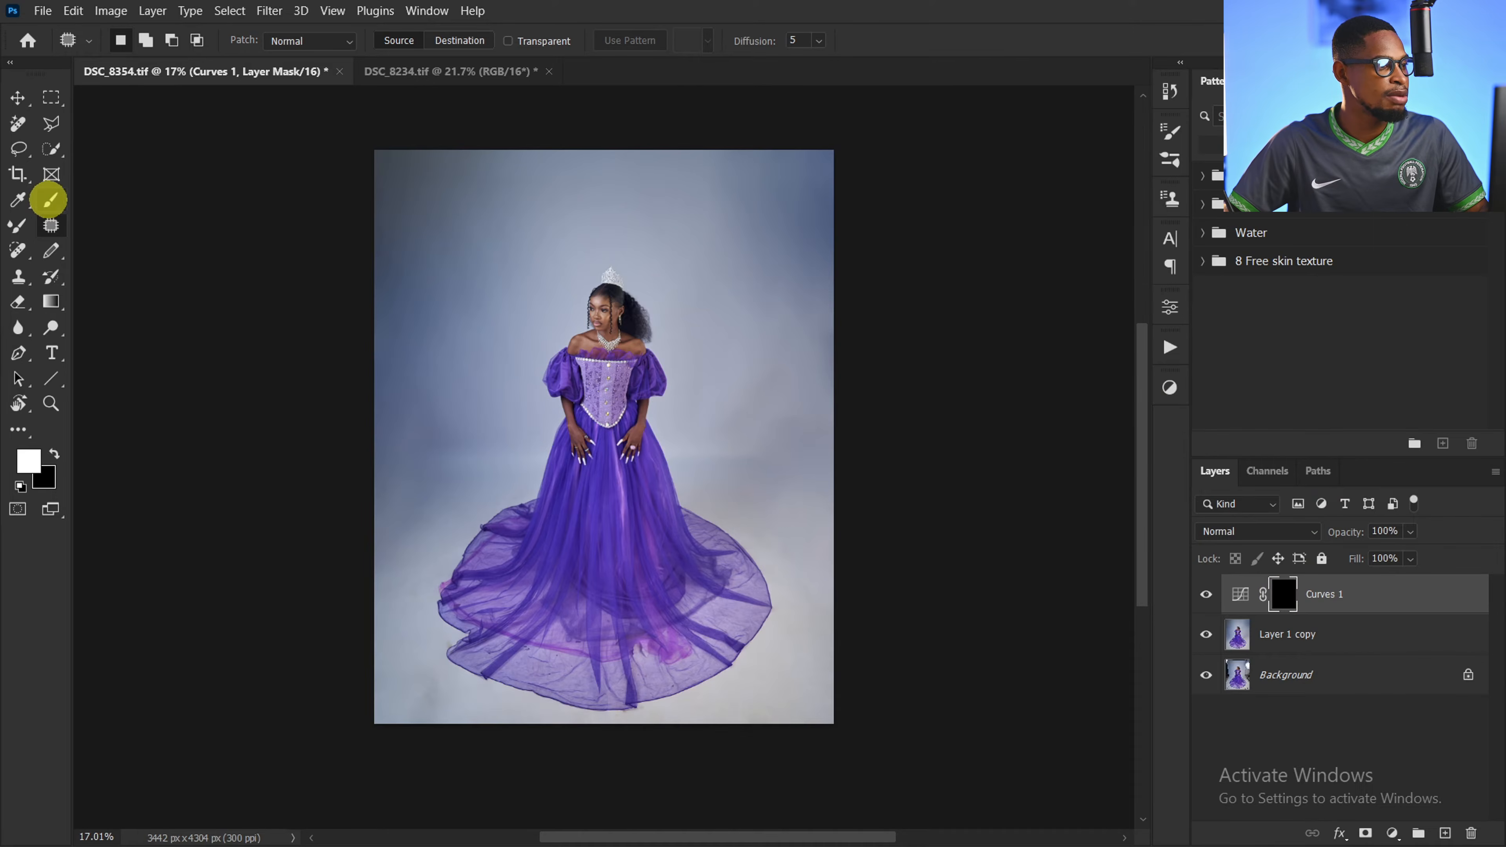
# Paint white on the Curves mask over the backdrop's dark left side and upper-right corner with a 700 px Soft Round brush
pyautogui.click(48, 200)
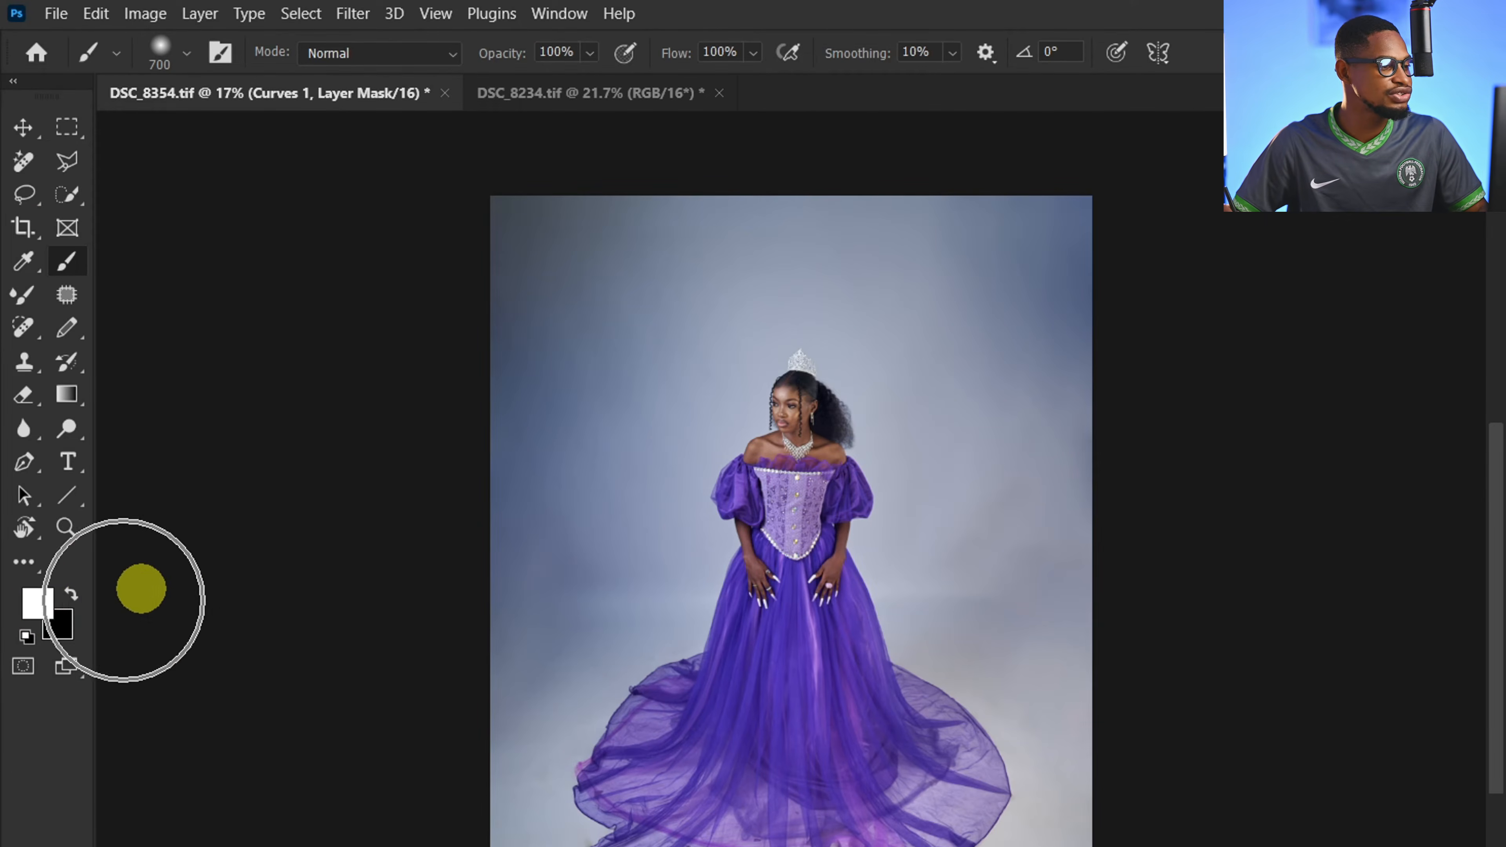
pyautogui.click(71, 594)
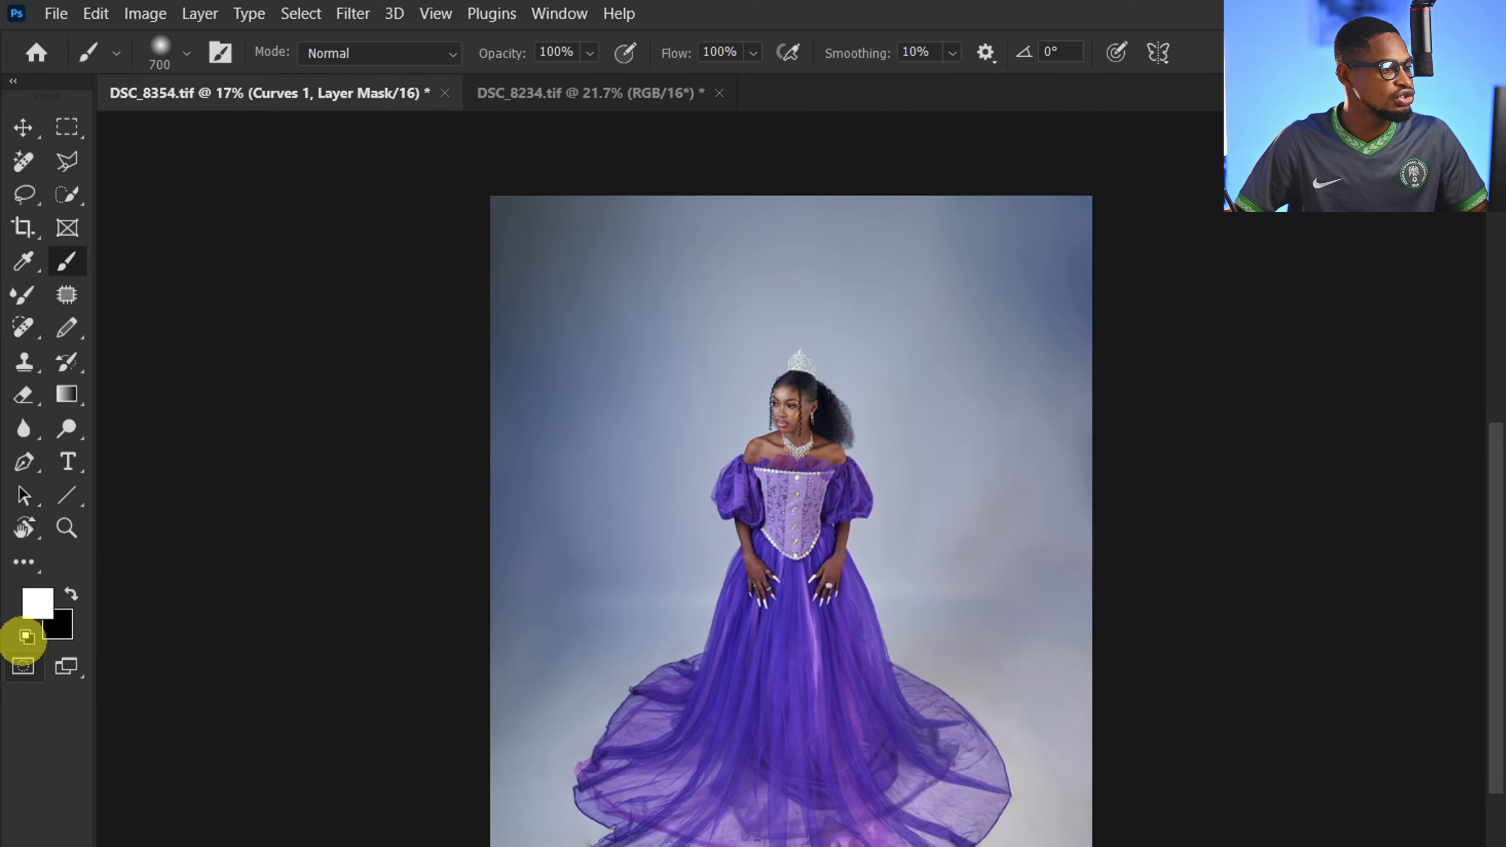
pyautogui.click(27, 636)
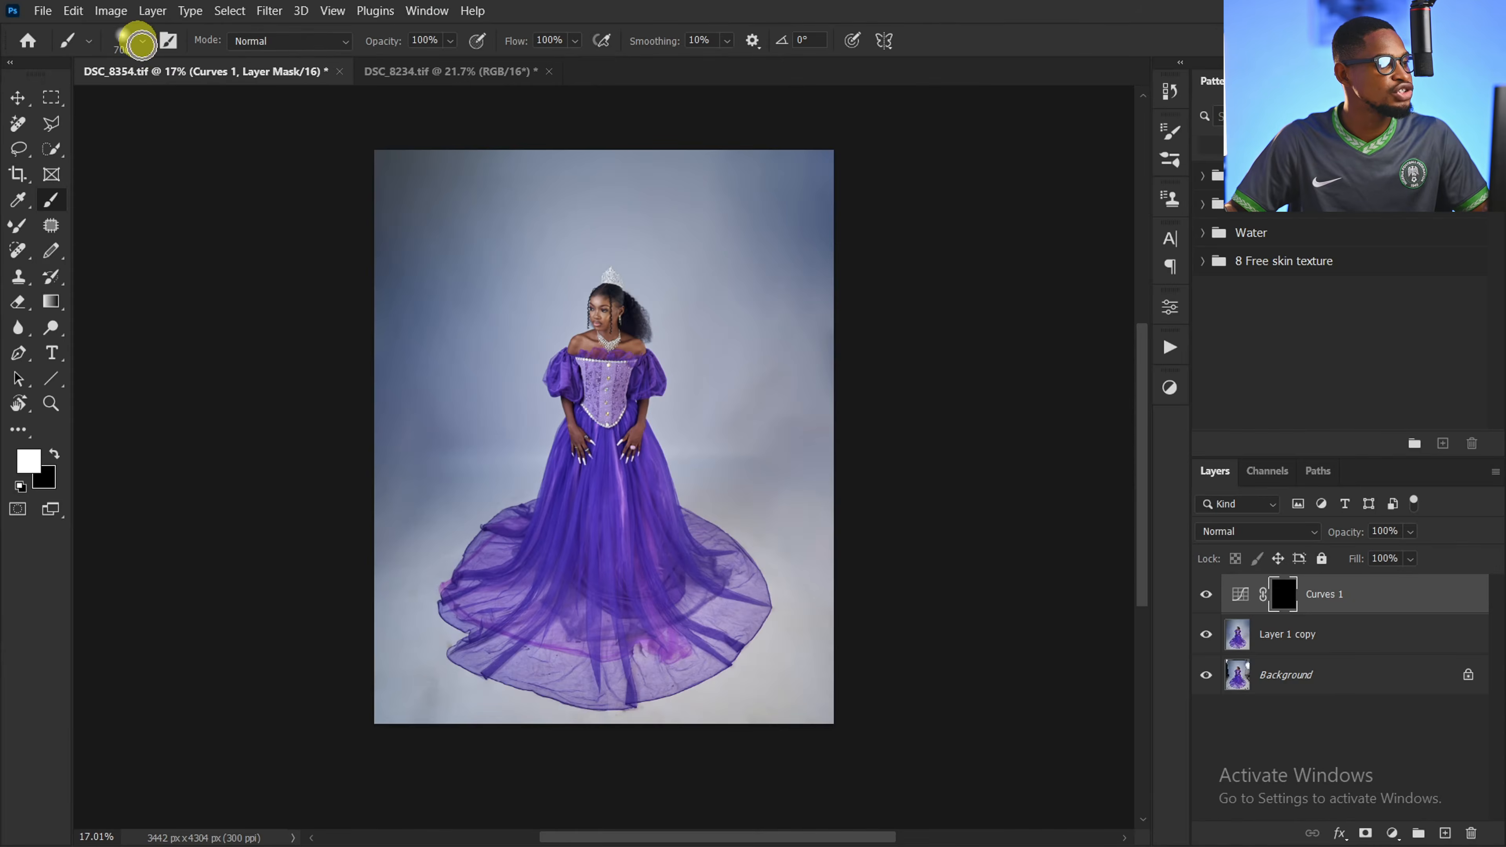
pyautogui.click(187, 53)
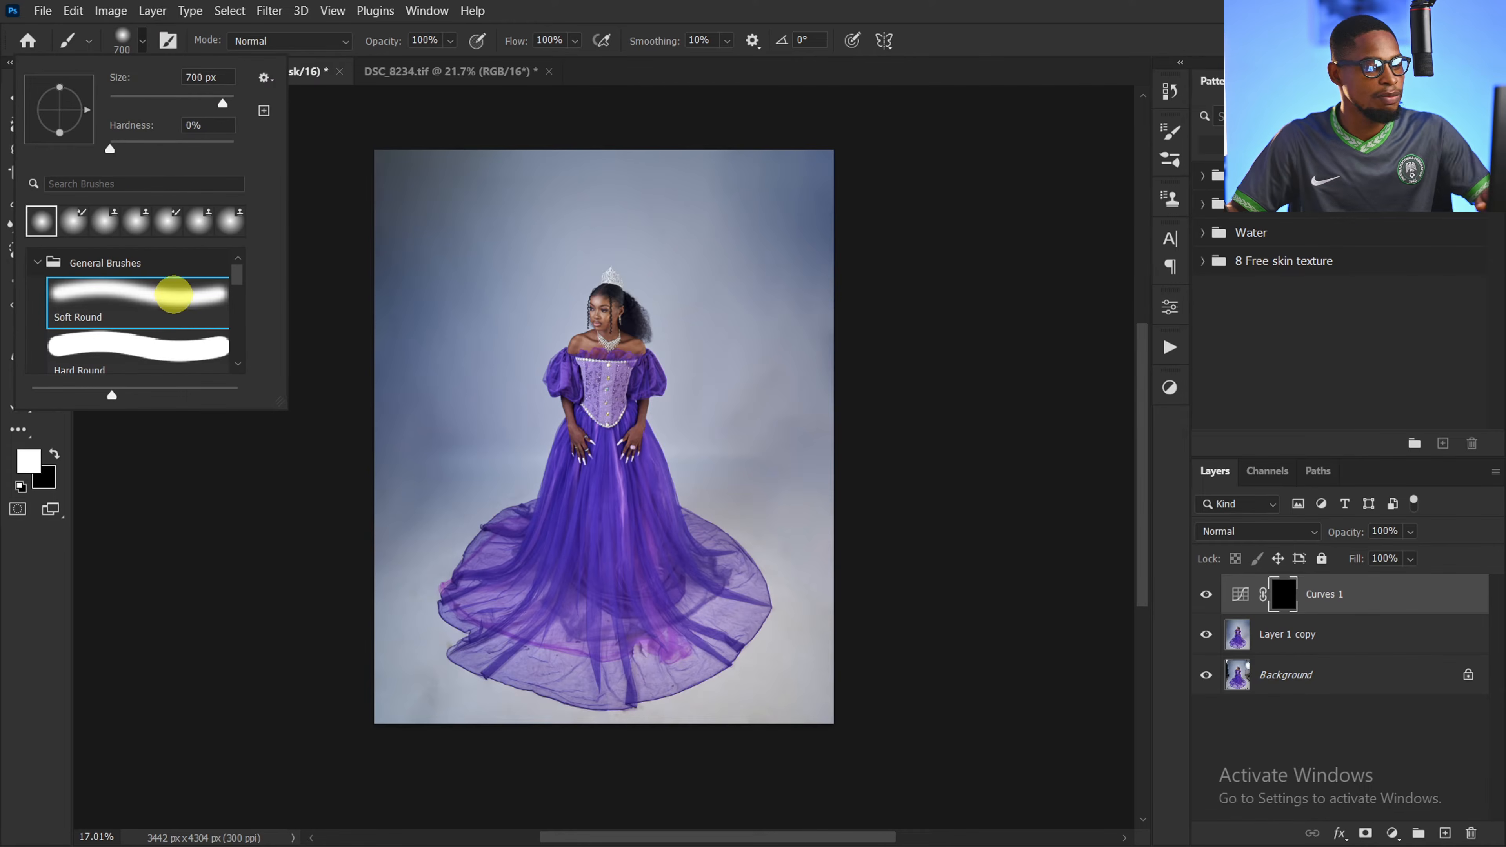
pyautogui.doubleClick(174, 295)
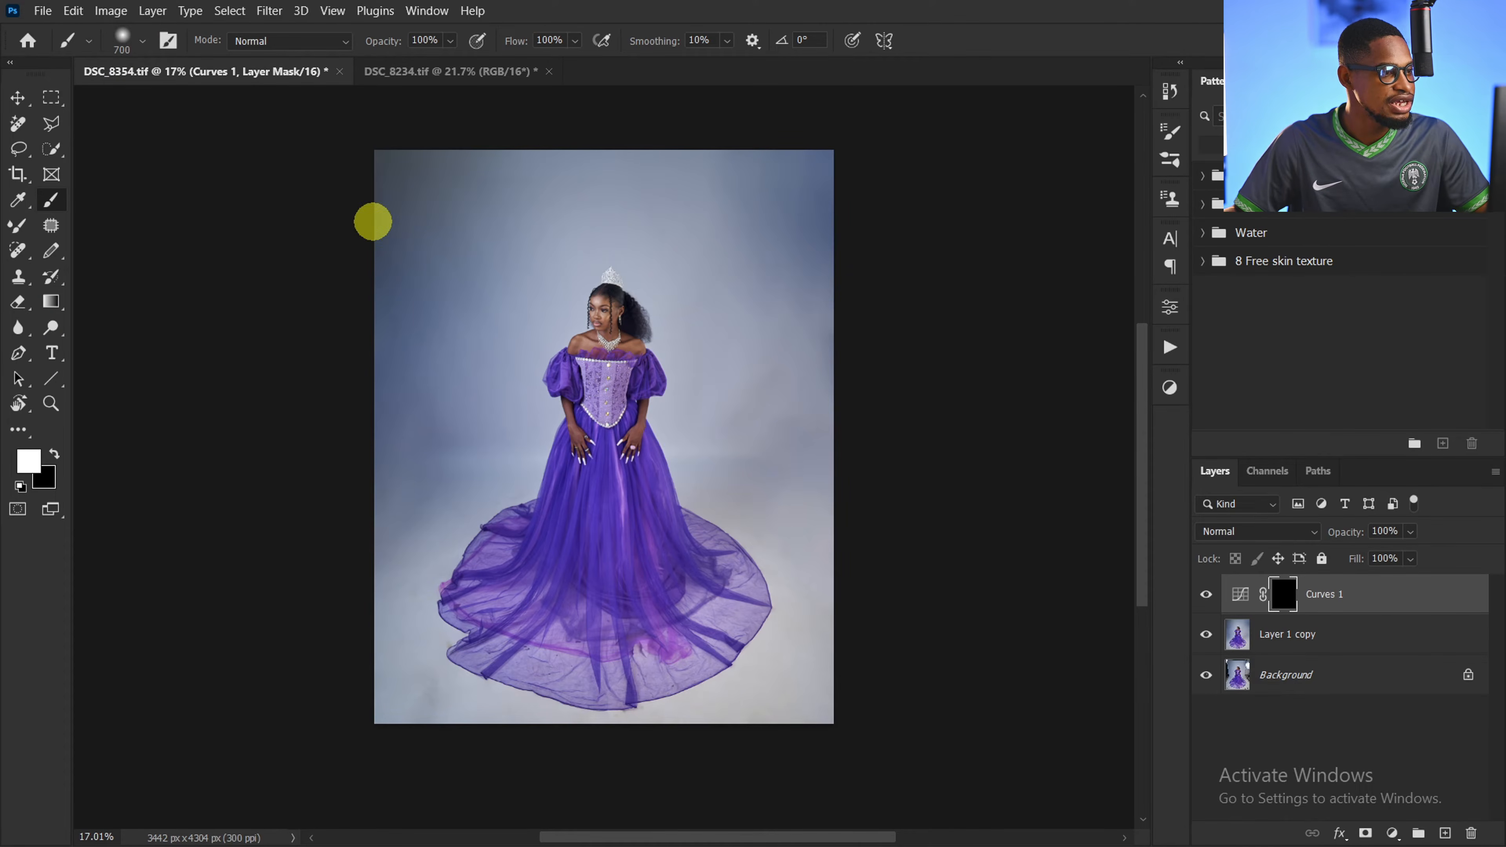
pyautogui.moveTo(373, 221)
pyautogui.mouseDown()
pyautogui.moveTo(384, 167)
pyautogui.moveTo(444, 165)
pyautogui.moveTo(444, 210)
pyautogui.moveTo(395, 238)
pyautogui.moveTo(391, 482)
pyautogui.moveTo(410, 405)
pyautogui.moveTo(407, 291)
pyautogui.moveTo(386, 515)
pyautogui.mouseUp()
pyautogui.moveTo(829, 170)
pyautogui.mouseDown()
pyautogui.moveTo(770, 185)
pyautogui.moveTo(835, 200)
pyautogui.moveTo(765, 168)
pyautogui.moveTo(825, 294)
pyautogui.moveTo(778, 274)
pyautogui.moveTo(789, 283)
pyautogui.moveTo(749, 179)
pyautogui.mouseUp()
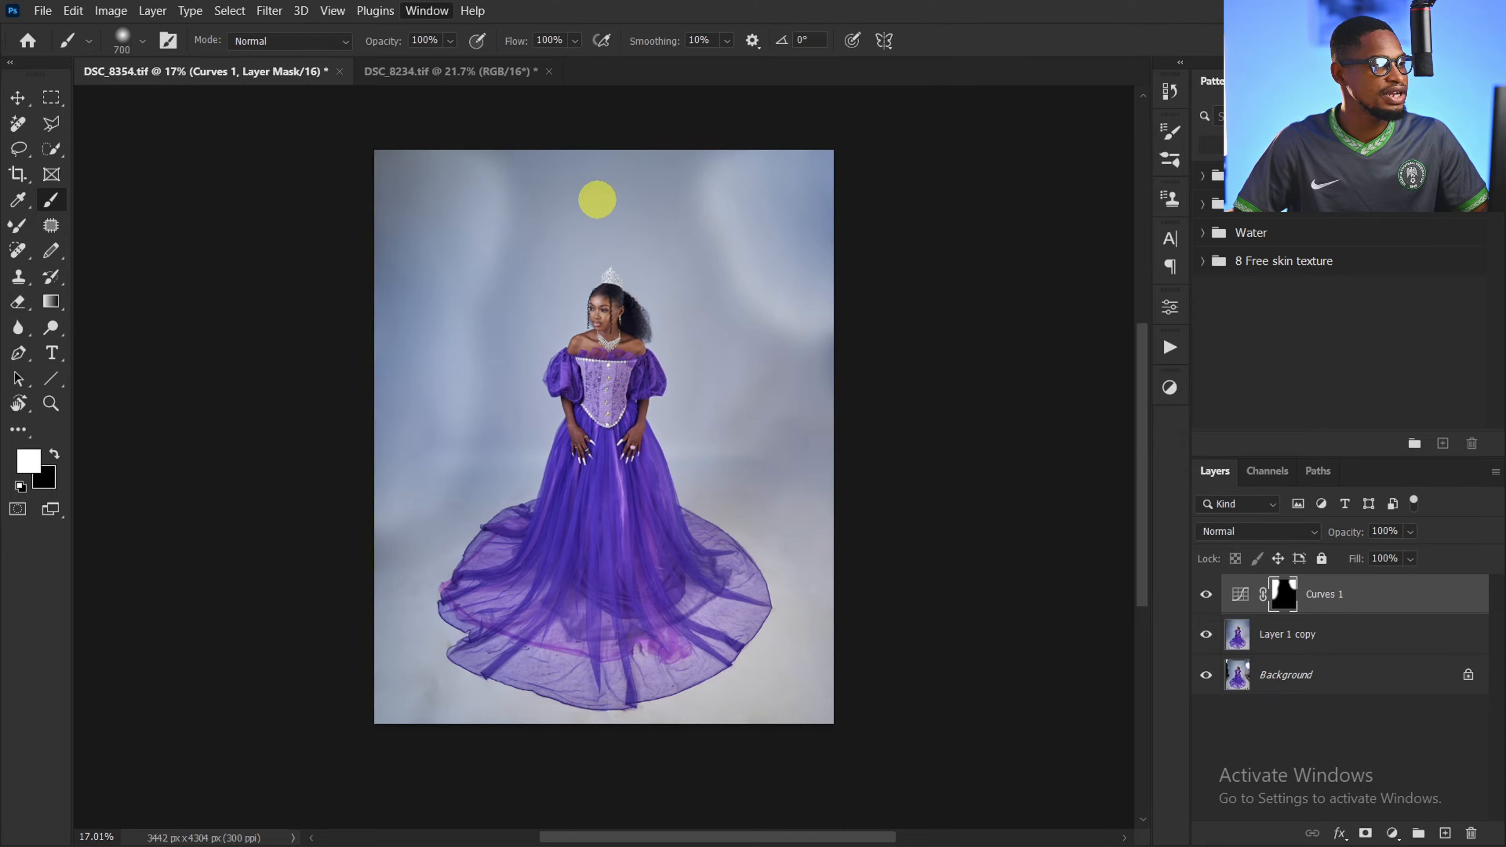
# Feather the Curves 1 layer mask to 87.4 px to soften the painted edges
pyautogui.click(427, 10)
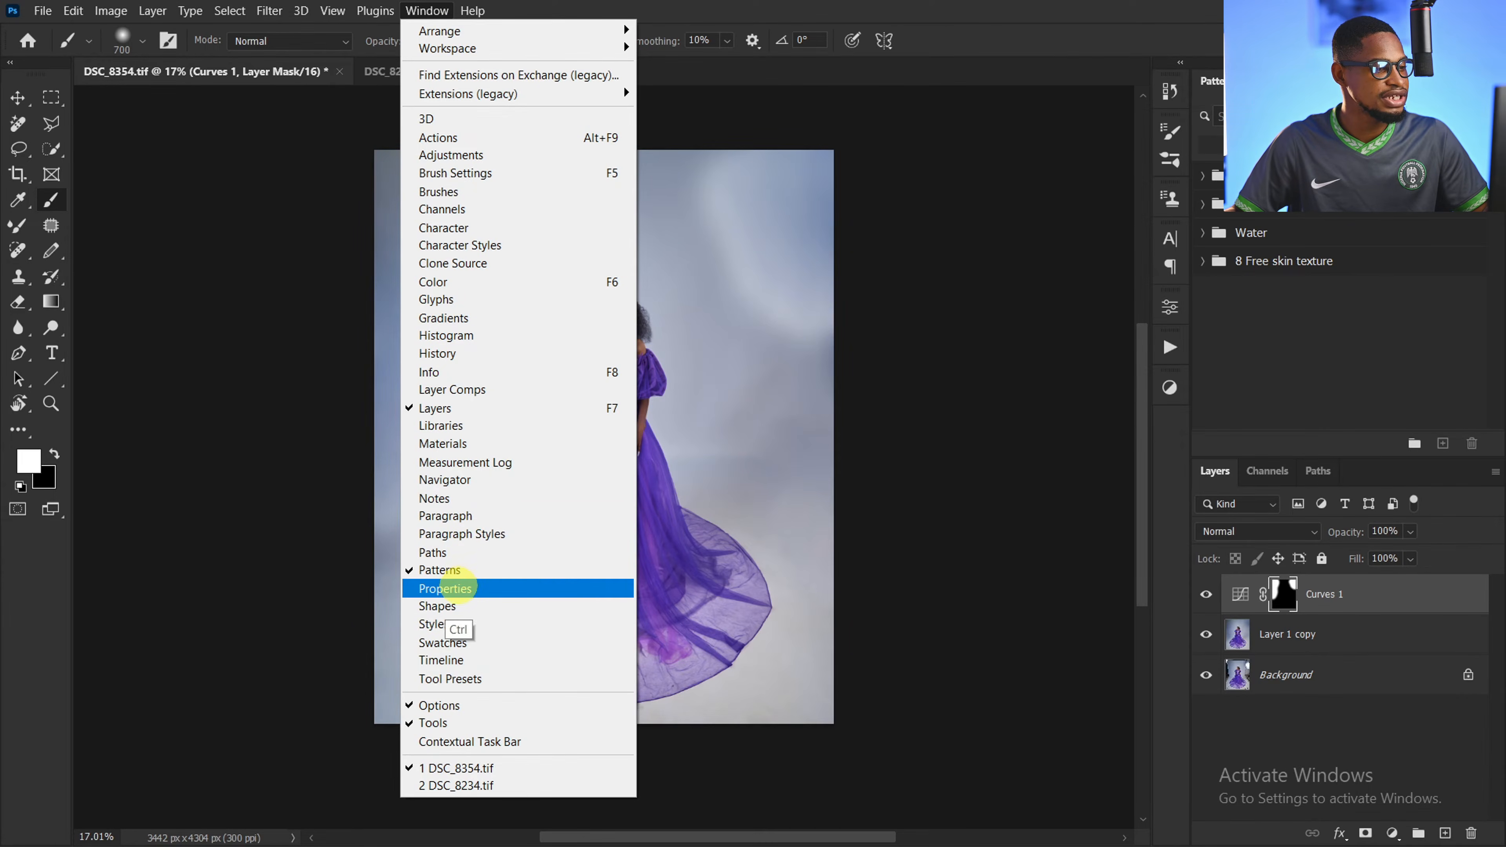
pyautogui.click(454, 588)
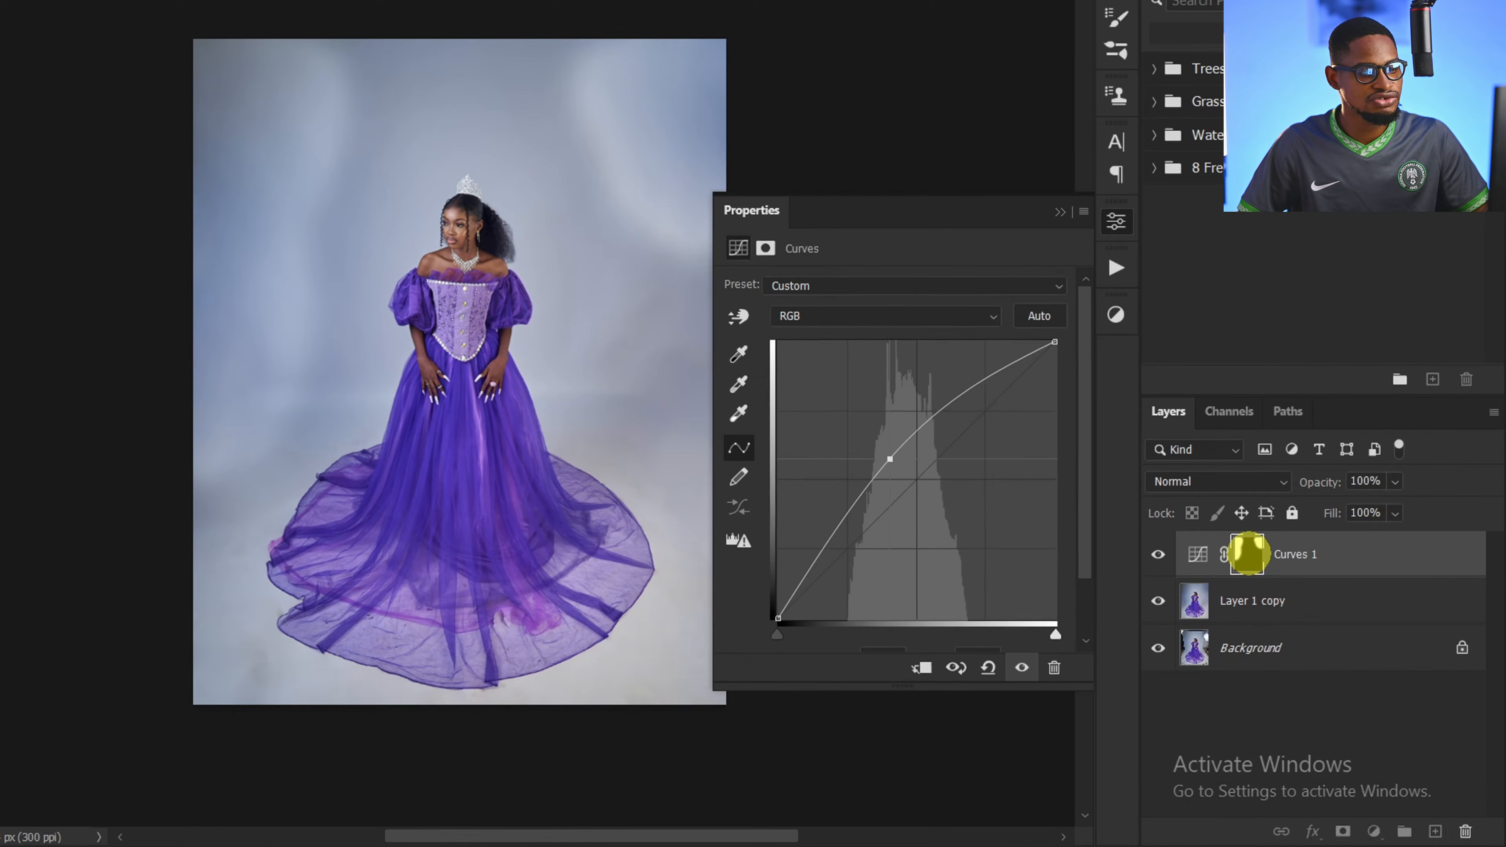
pyautogui.click(1284, 595)
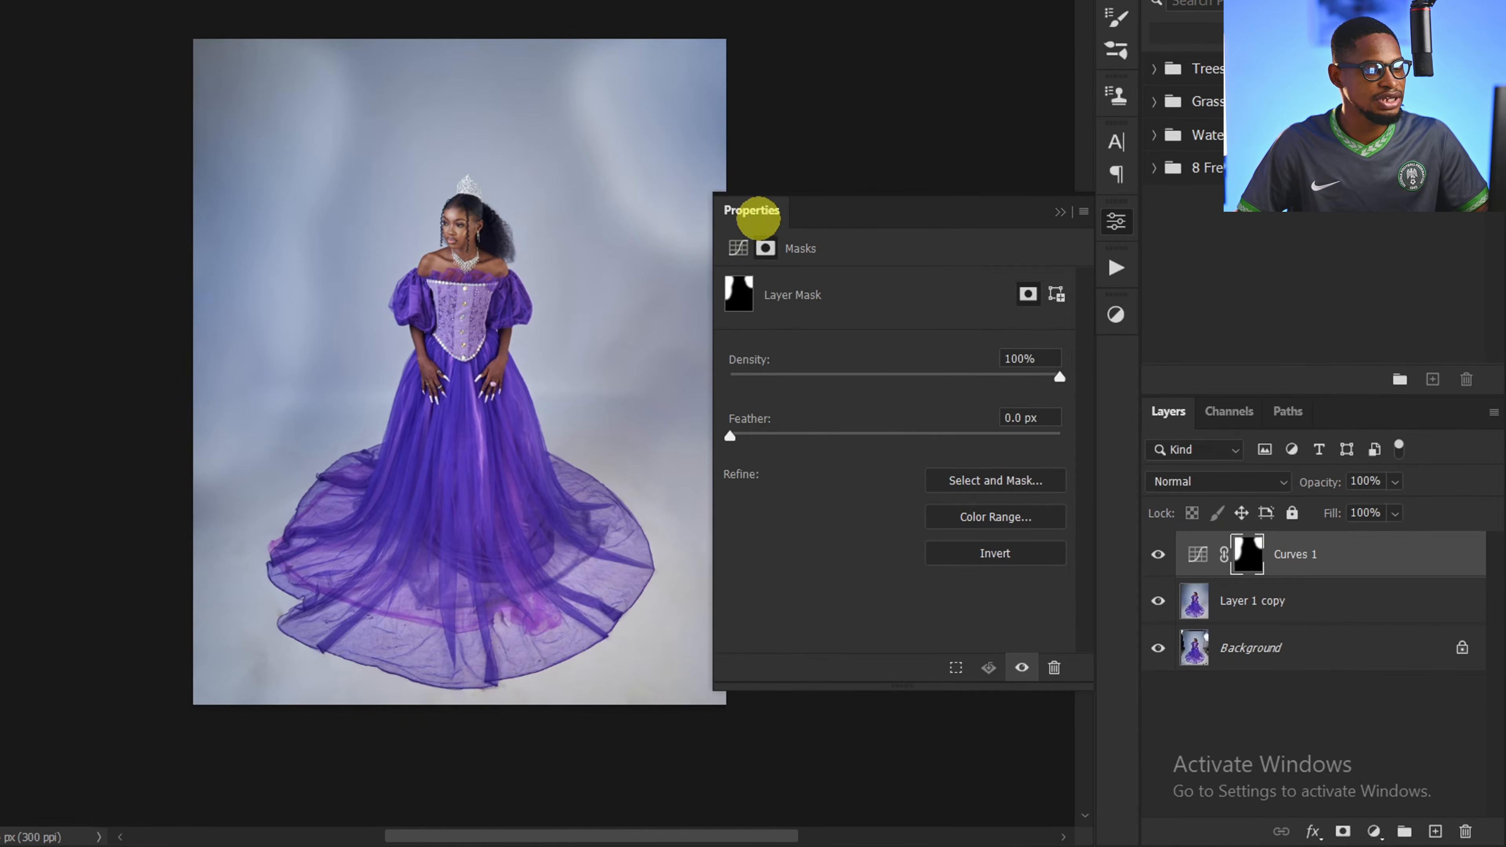
pyautogui.click(730, 436)
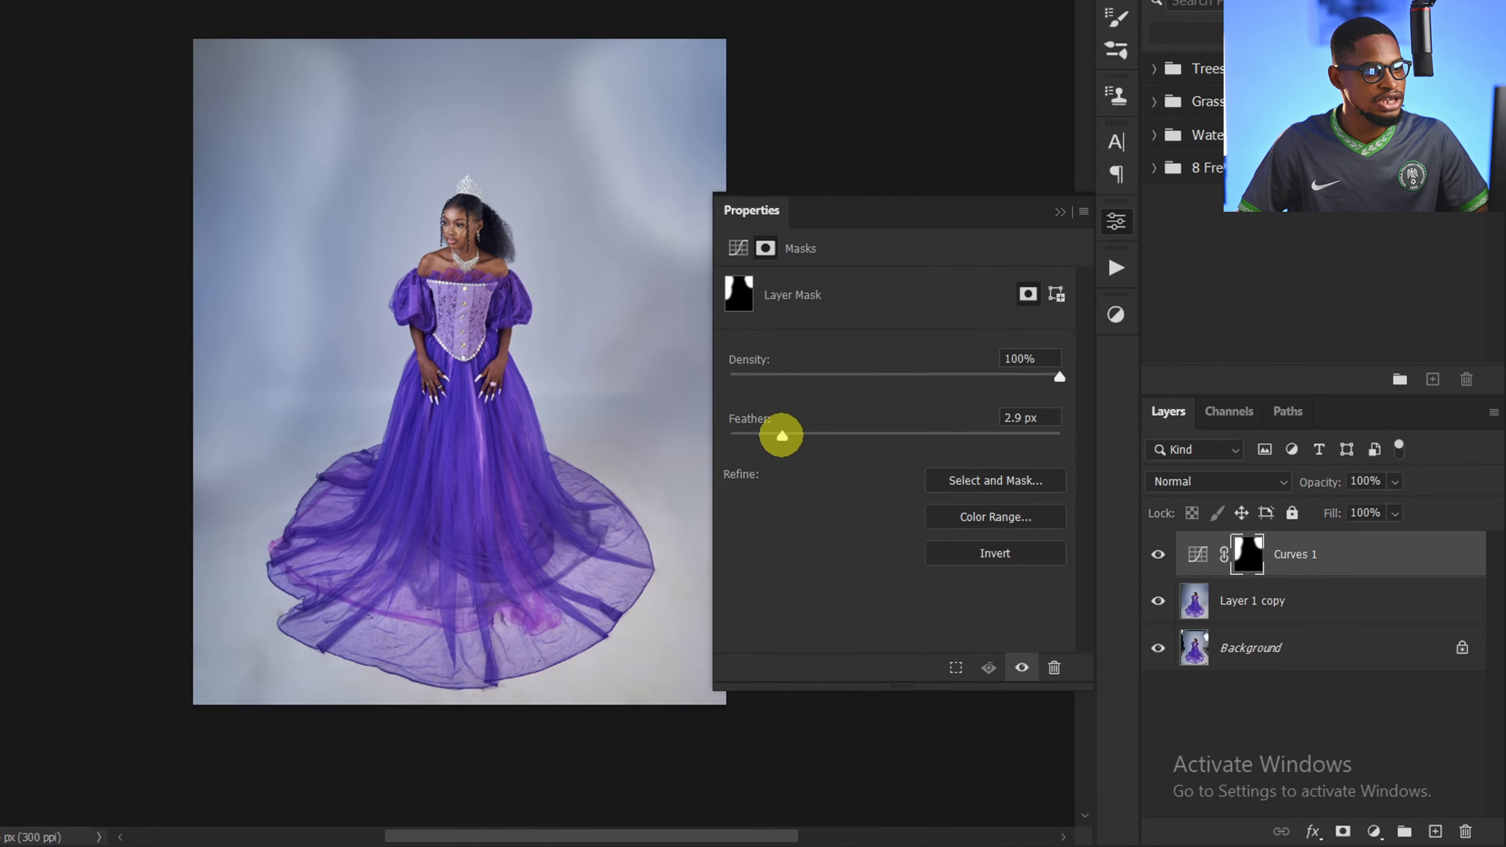
pyautogui.moveTo(781, 435); pyautogui.dragTo(883, 435)
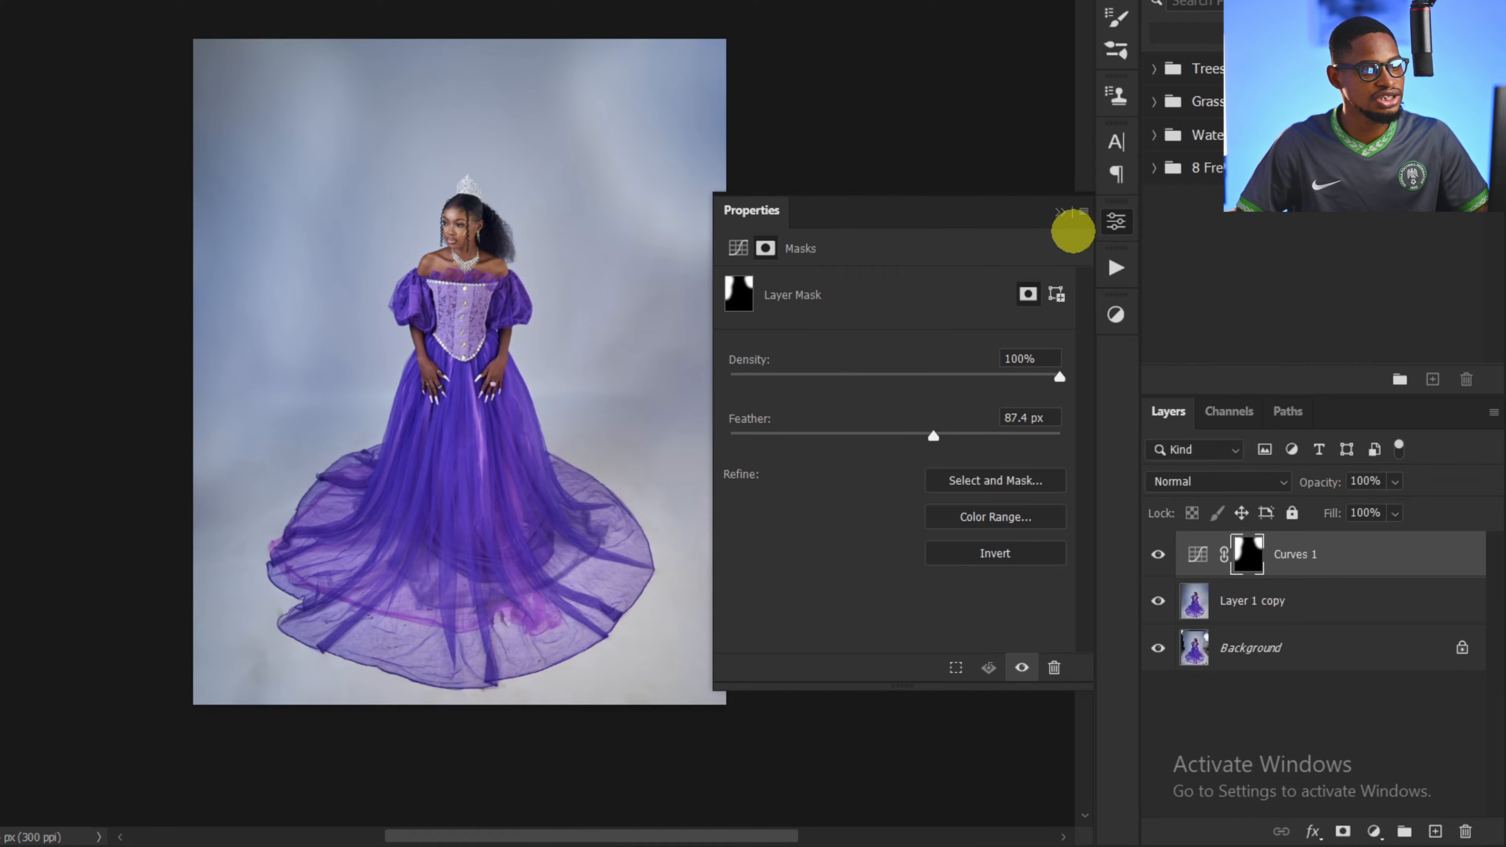
pyautogui.click(1060, 212)
# Compare the backdrop with and without Curves 1, and lower that layer's opacity to 55%
pyautogui.click(1159, 557)
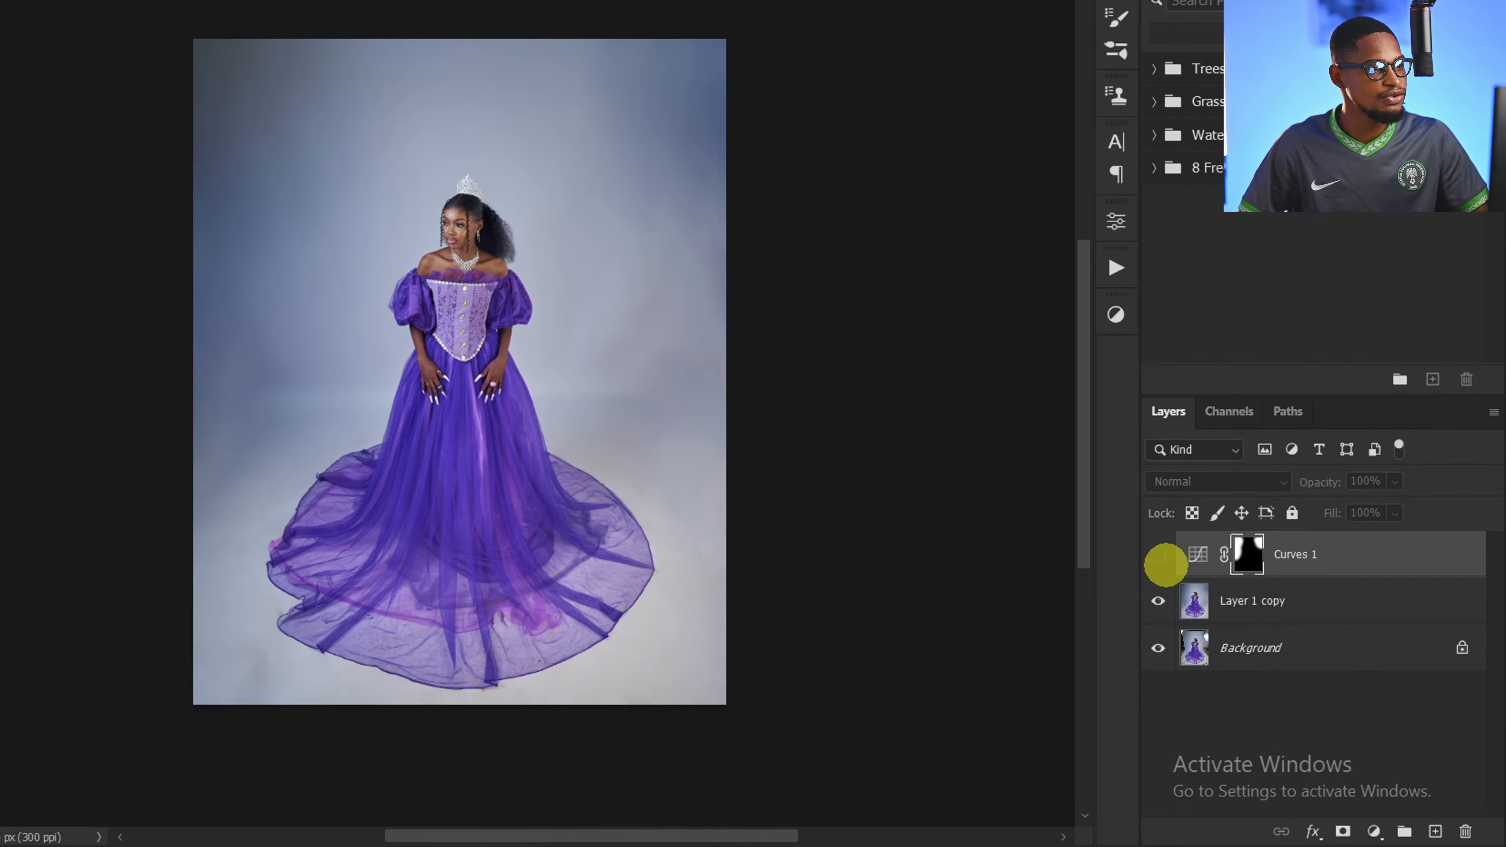
pyautogui.click(1160, 557)
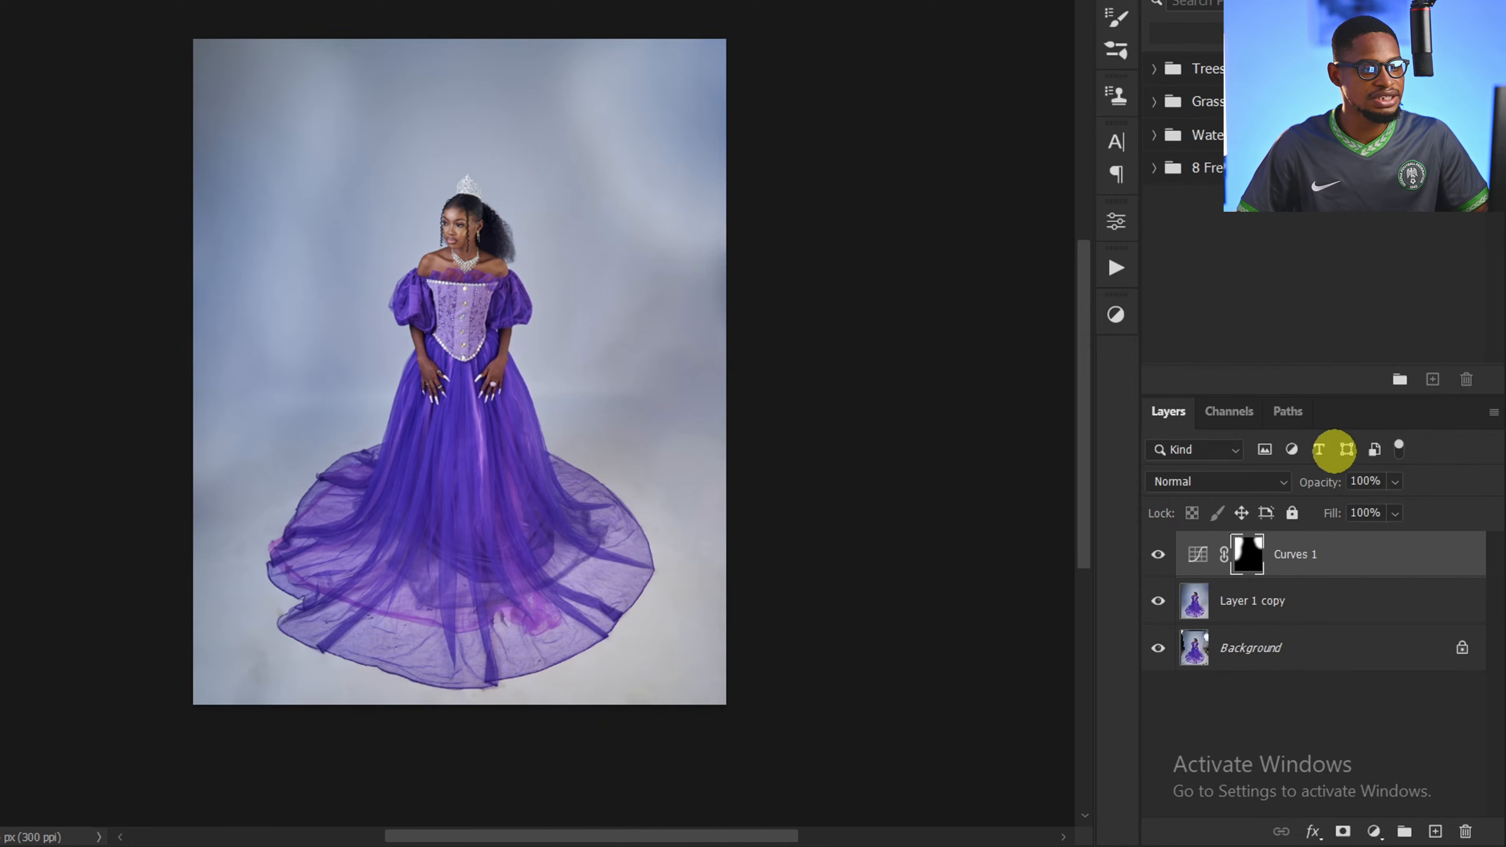
pyautogui.press('ctrl')
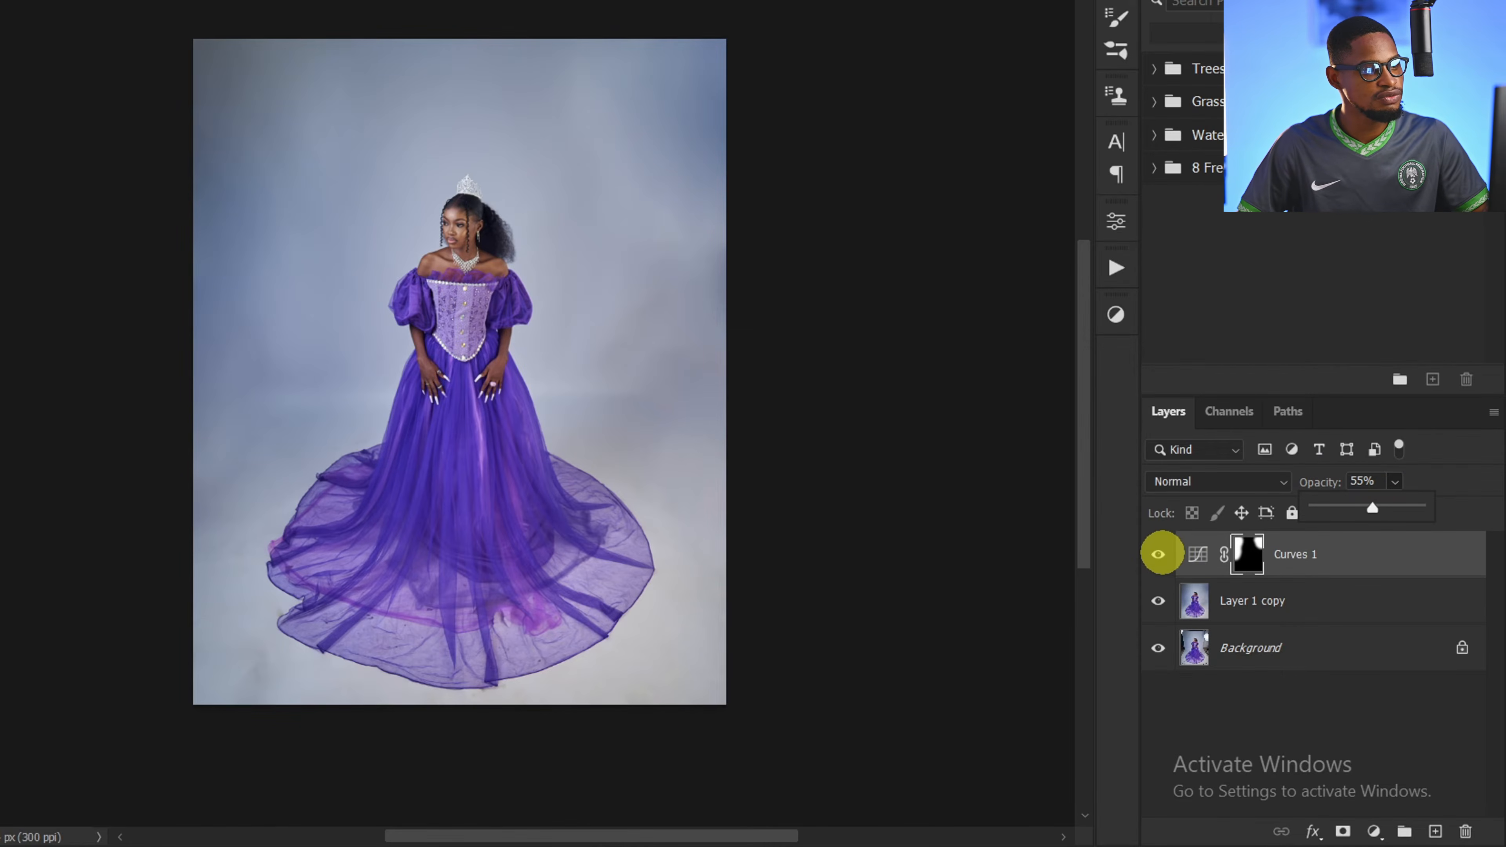
# Stamp all visible layers into a new layer above Curves 1 and name it subject
pyautogui.click(1160, 553)
pyautogui.click(1160, 553)
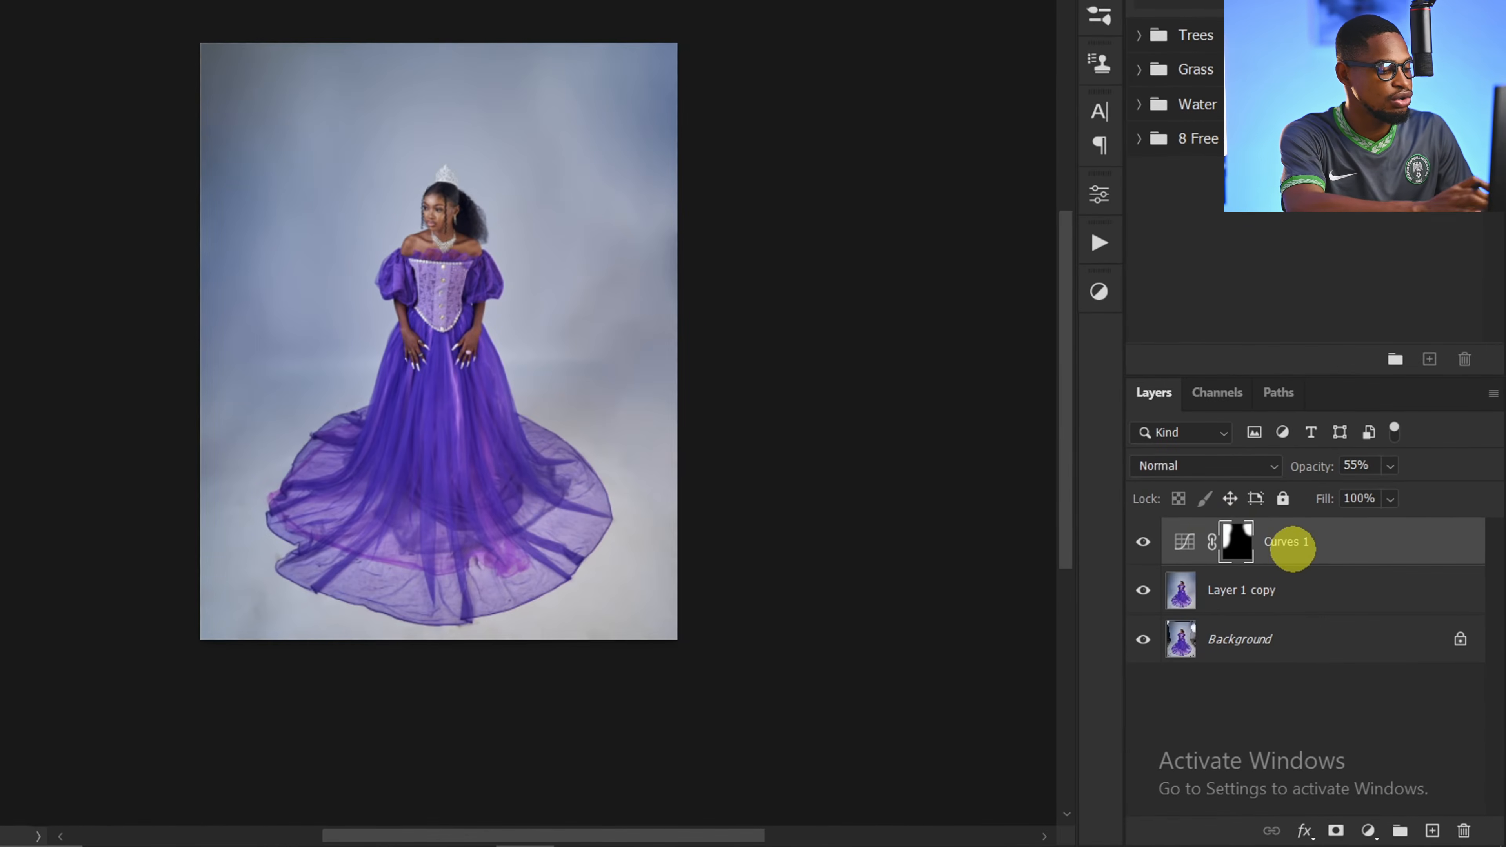
pyautogui.hotkey('ctrl', 'shift', 'alt', 'e')
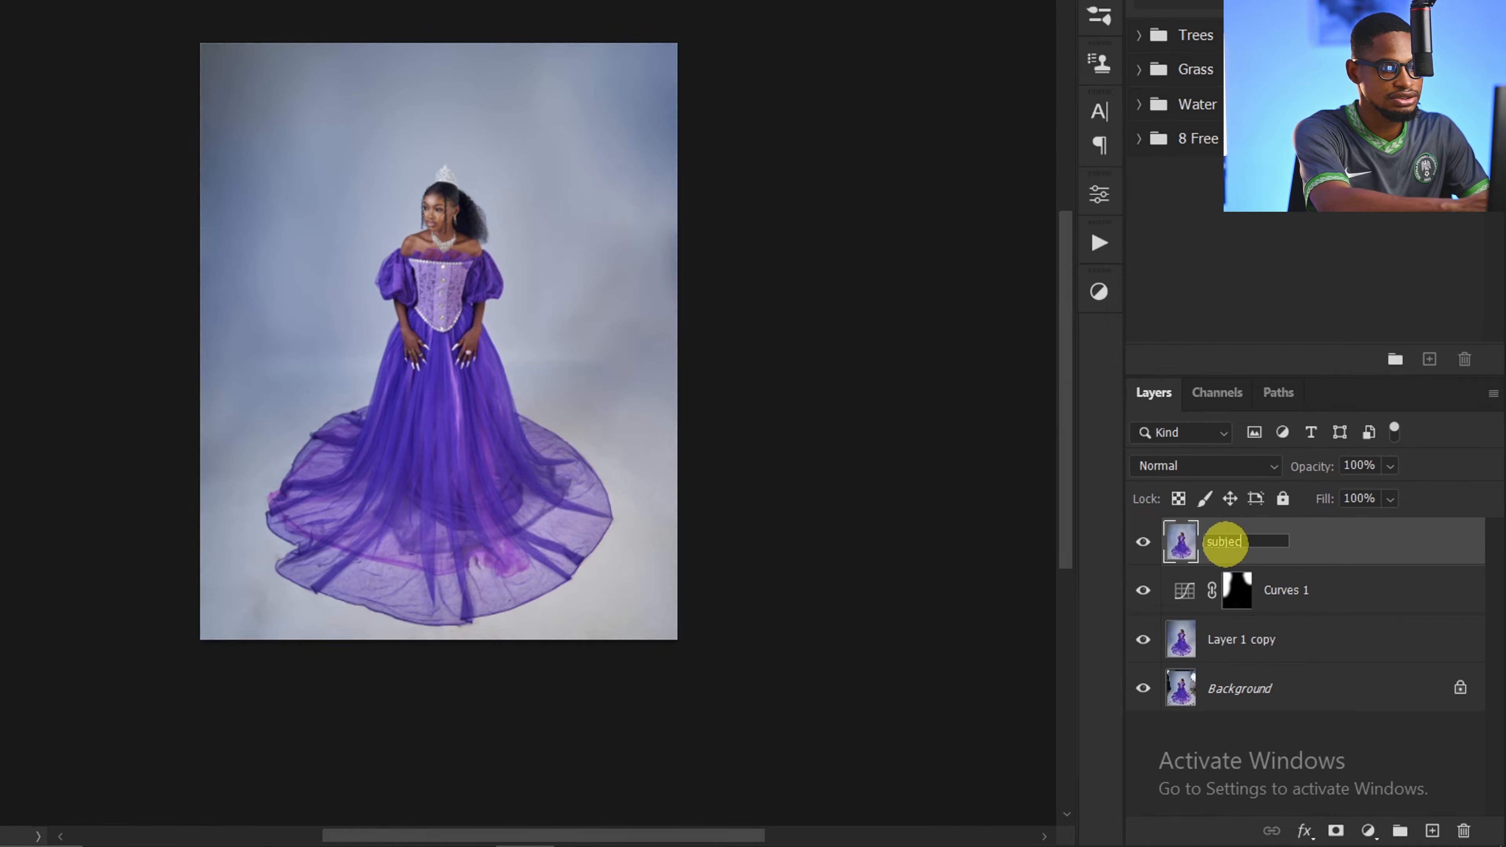
pyautogui.write('t')
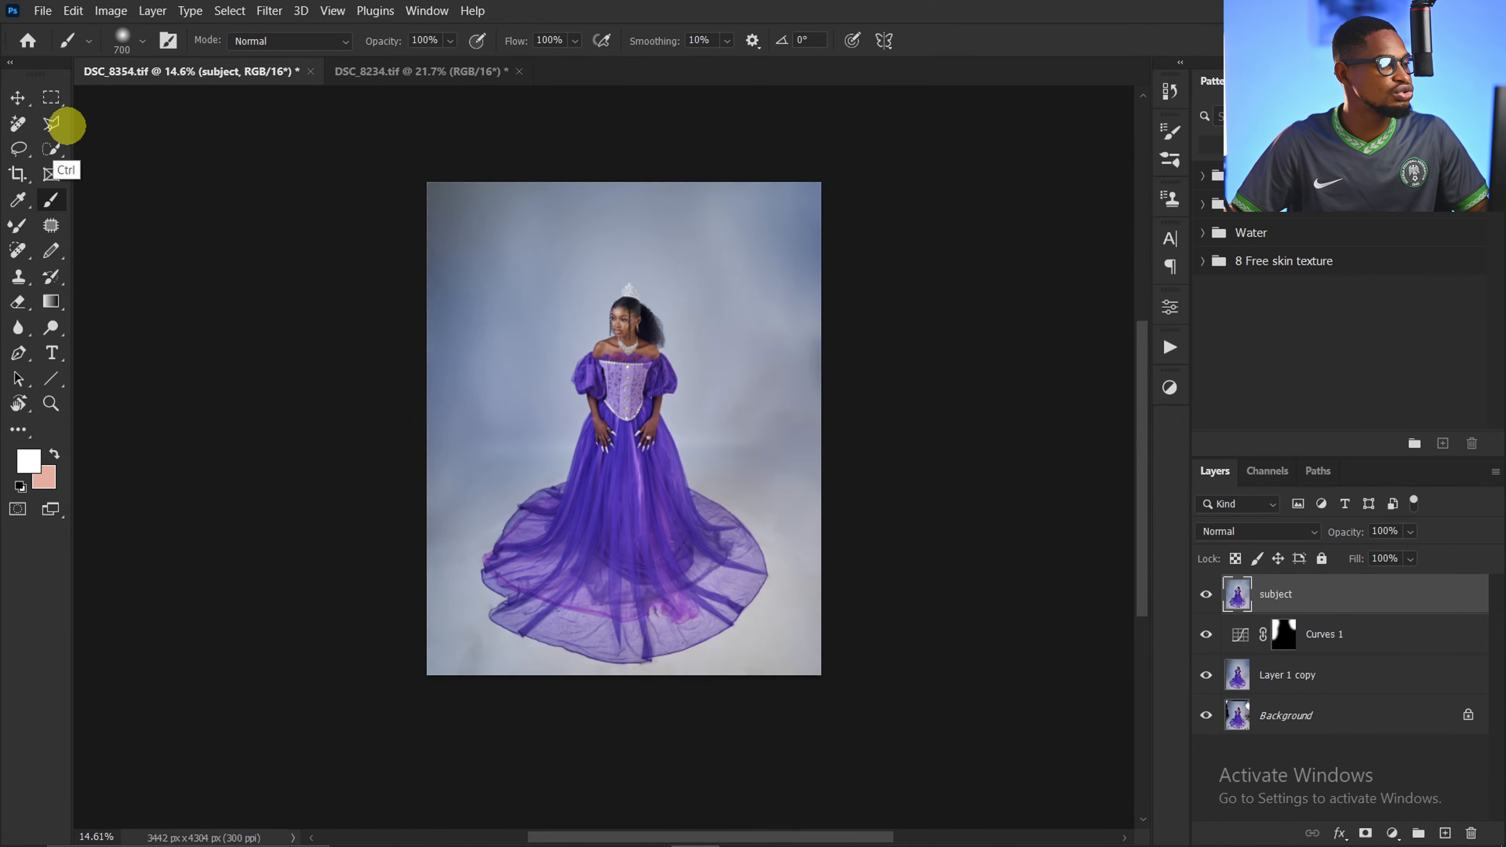
# Select the woman and her gown on the subject layer with Select Subject
pyautogui.click(51, 148)
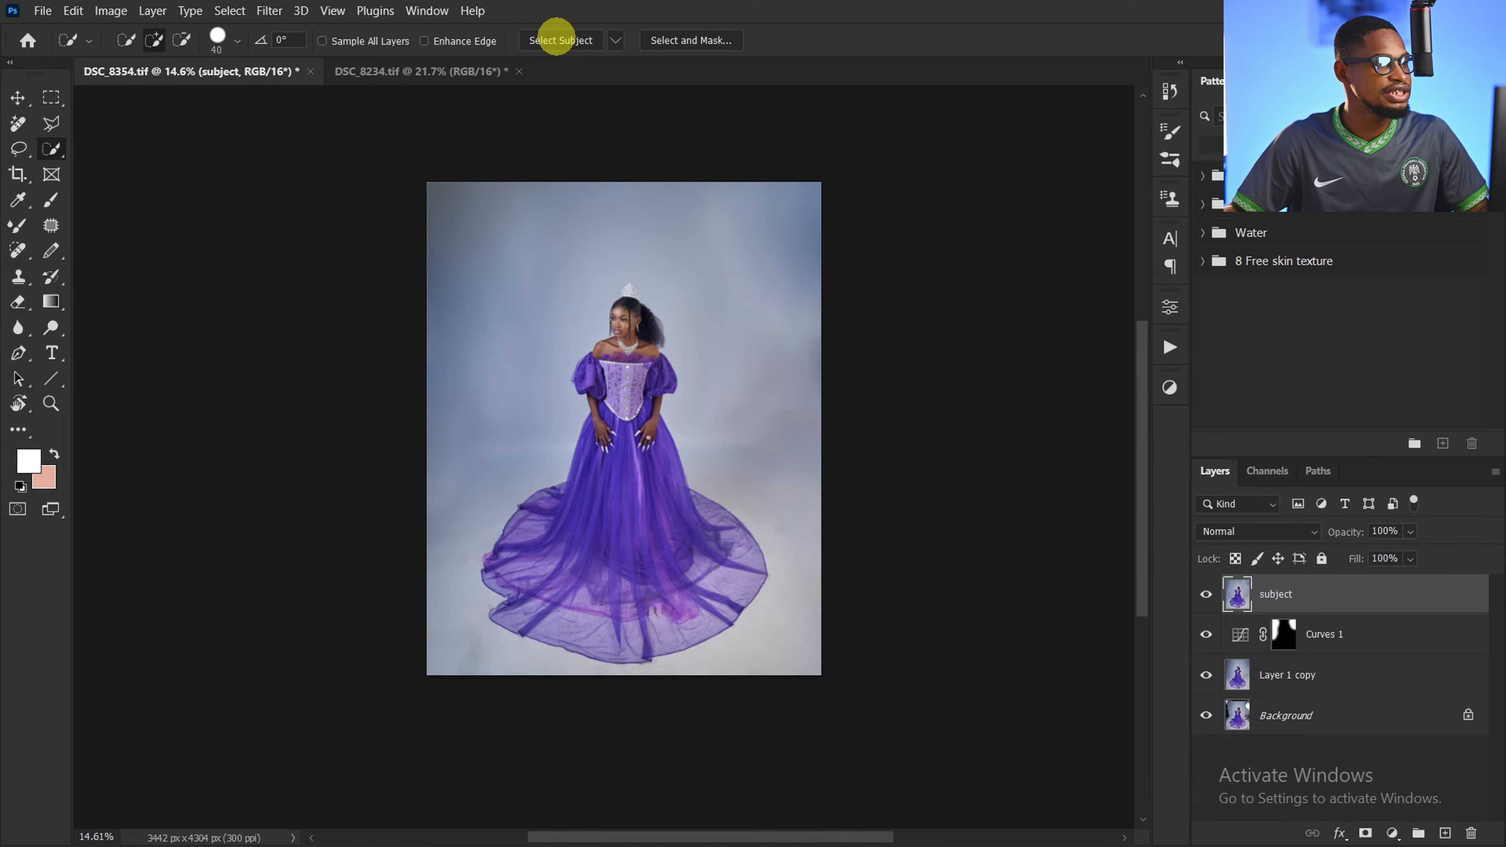
pyautogui.press('z')
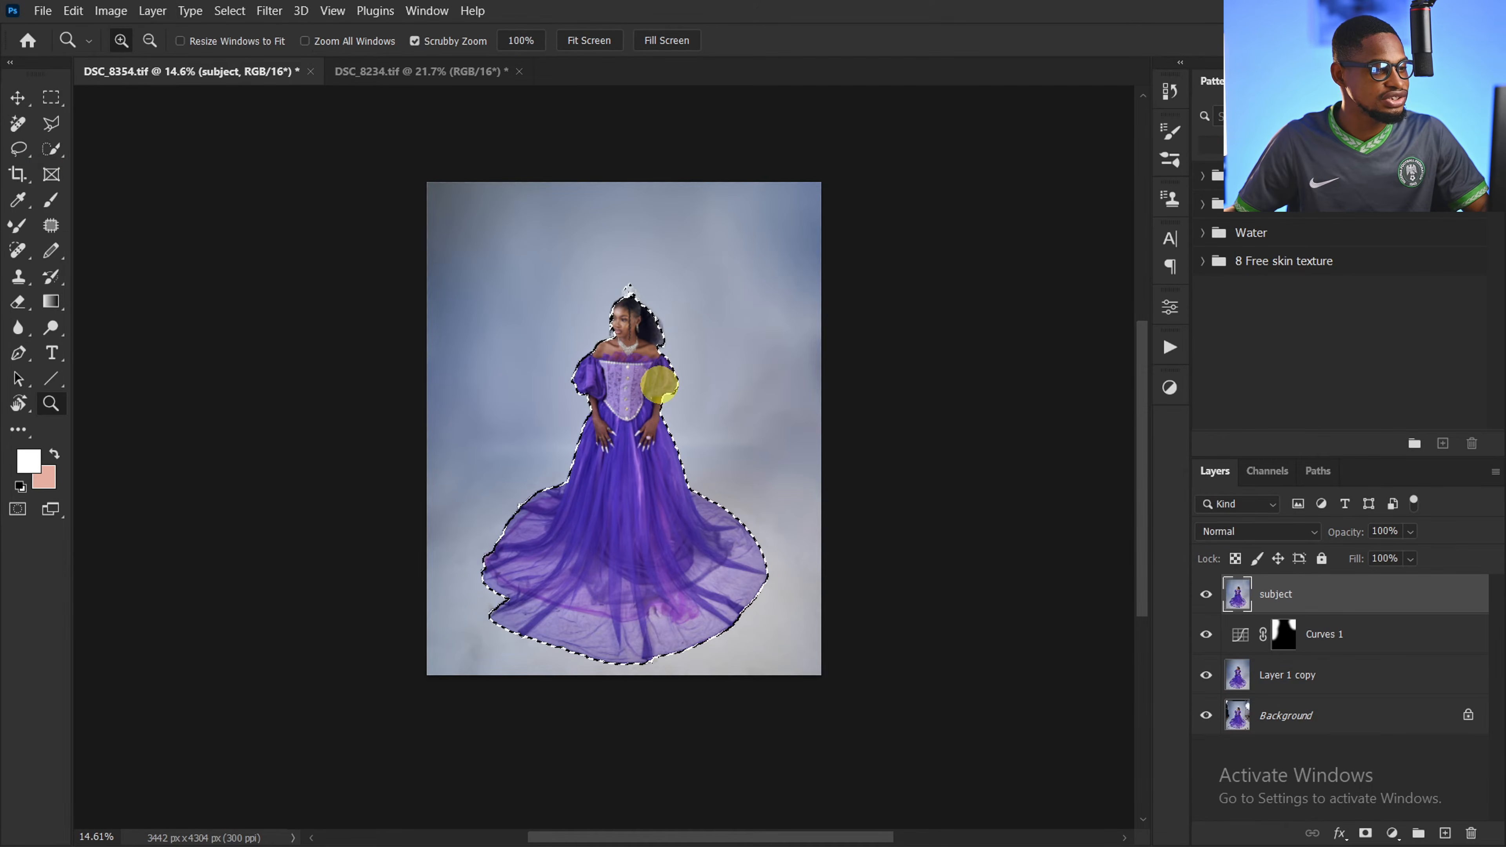
pyautogui.moveTo(658, 293)
pyautogui.mouseDown()
pyautogui.moveTo(702, 360)
pyautogui.moveTo(737, 350)
pyautogui.moveTo(709, 358)
pyautogui.mouseUp()
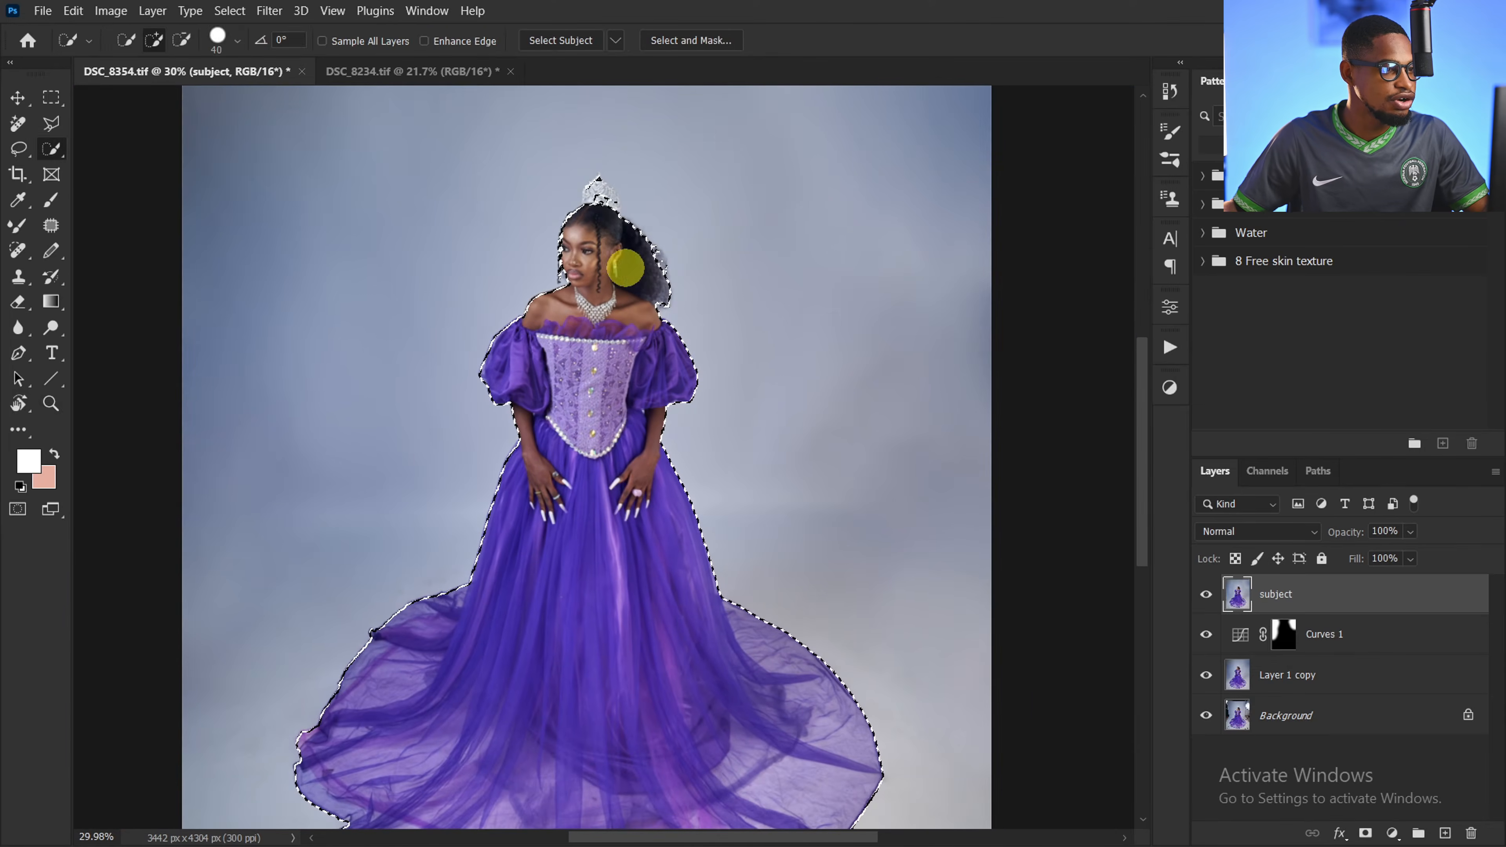
# Check the selection around the crown and hair, and add the missed outer edge of the hair with the Polygonal Lasso
pyautogui.hotkey('ctrl', 'space')
pyautogui.moveTo(632, 239)
pyautogui.mouseDown()
pyautogui.moveTo(666, 222)
pyautogui.moveTo(701, 233)
pyautogui.mouseUp()
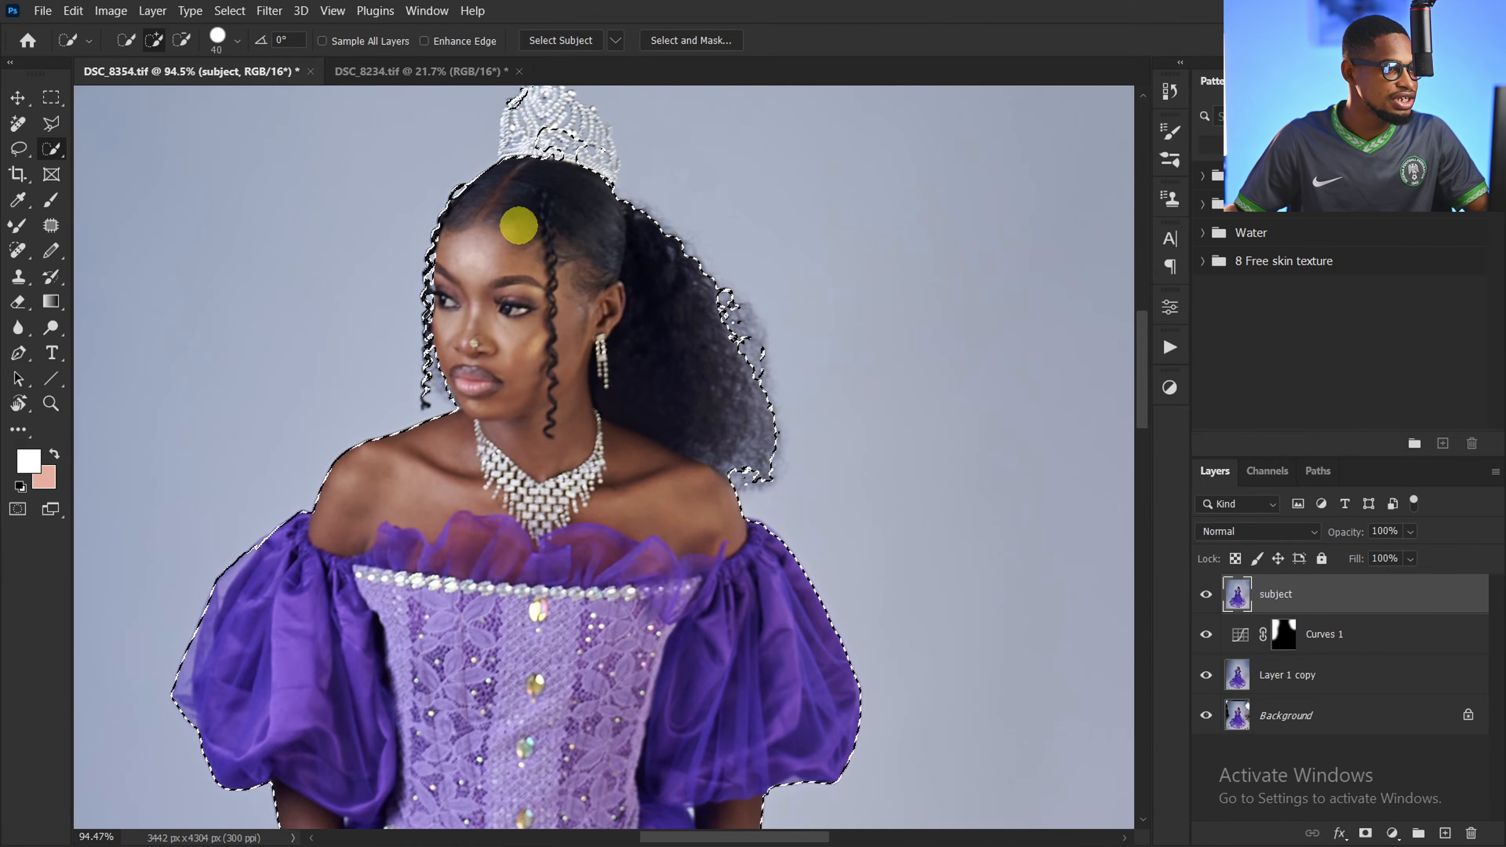
pyautogui.moveTo(520, 225); pyautogui.dragTo(524, 304)
pyautogui.moveTo(571, 186)
pyautogui.mouseDown()
pyautogui.moveTo(539, 207)
pyautogui.moveTo(586, 237)
pyautogui.moveTo(566, 243)
pyautogui.moveTo(548, 191)
pyautogui.mouseUp()
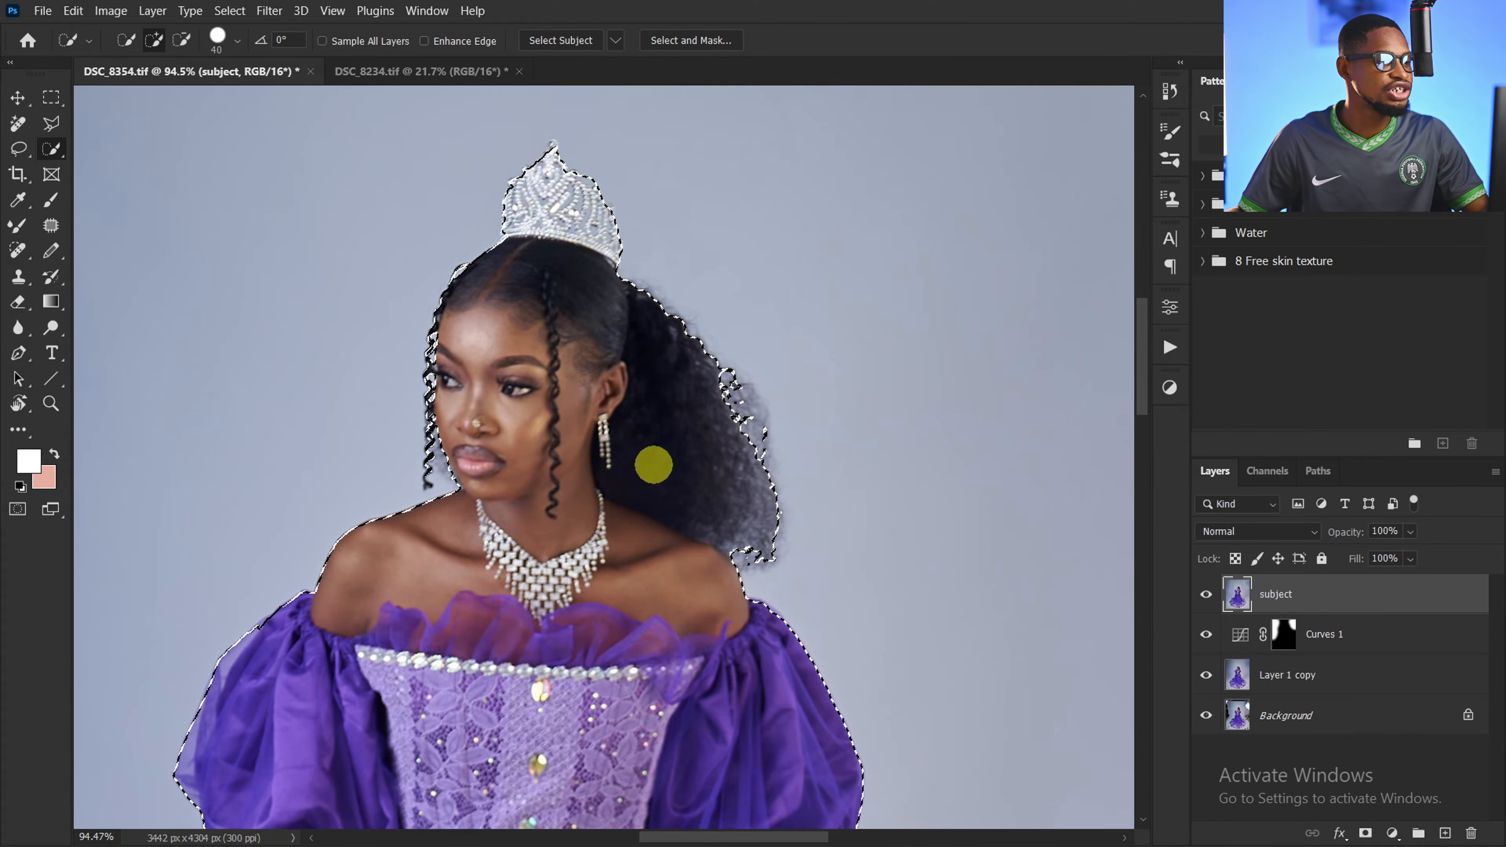
pyautogui.hotkey('ctrl', 'space')
pyautogui.moveTo(683, 327)
pyautogui.mouseDown()
pyautogui.moveTo(756, 310)
pyautogui.moveTo(668, 308)
pyautogui.mouseUp()
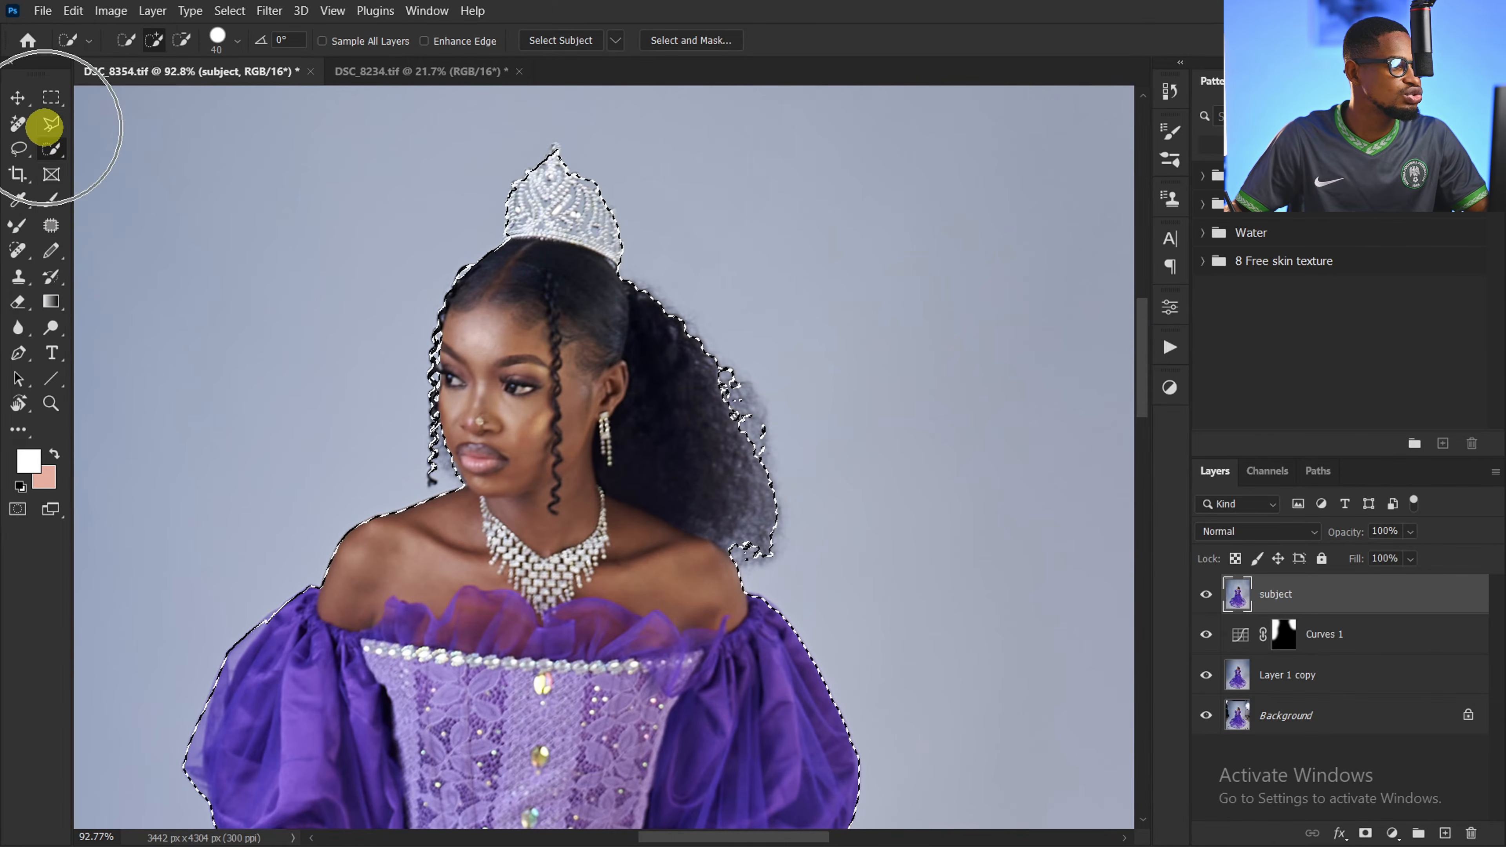
pyautogui.click(52, 124)
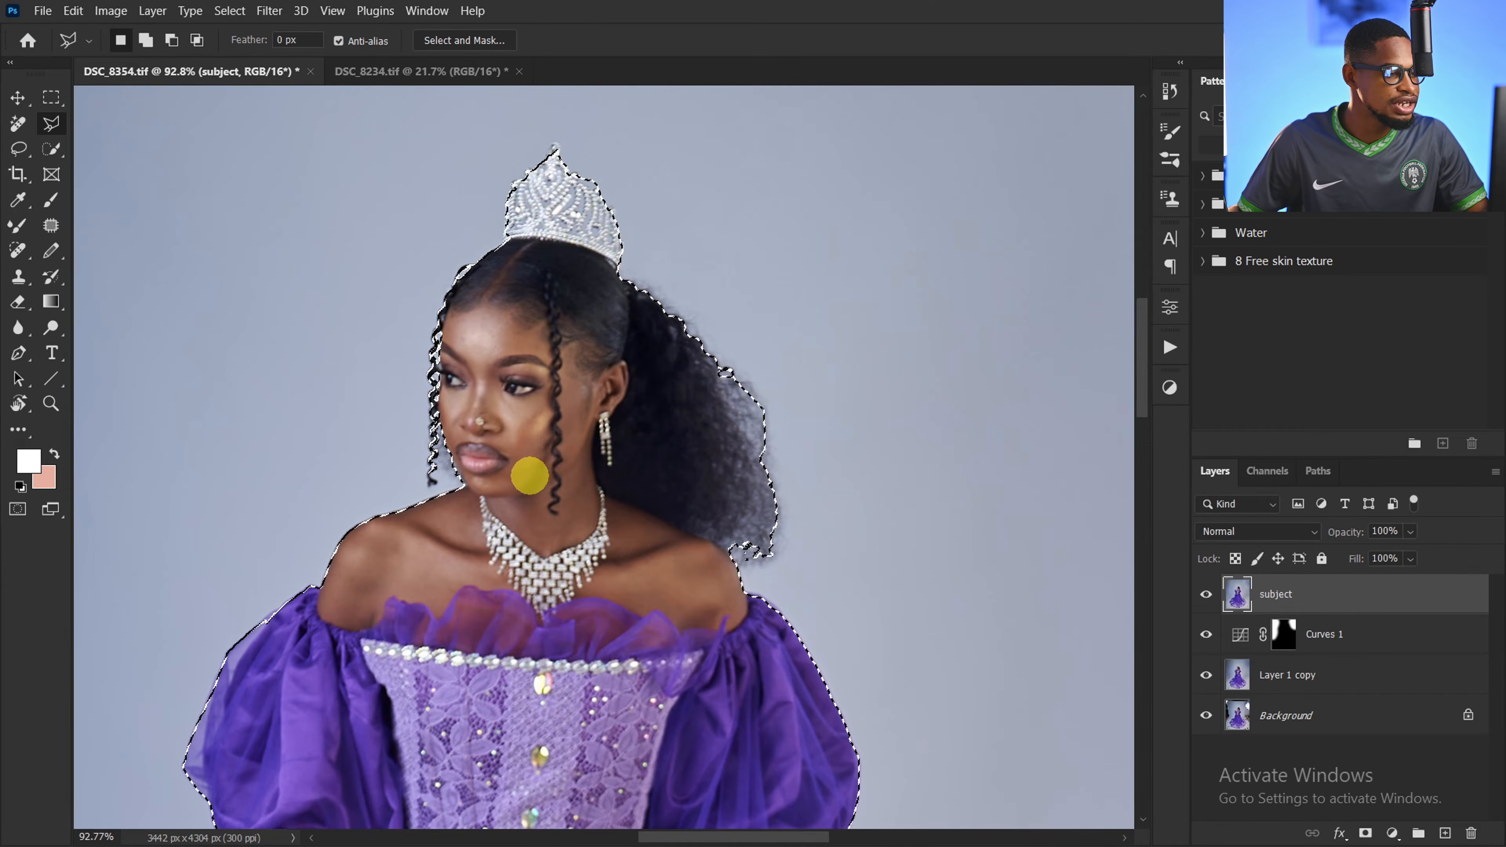
# Invert the selection to the backdrop, copy it to a new layer and name that layer background
pyautogui.scroll(-8, 599, 469)
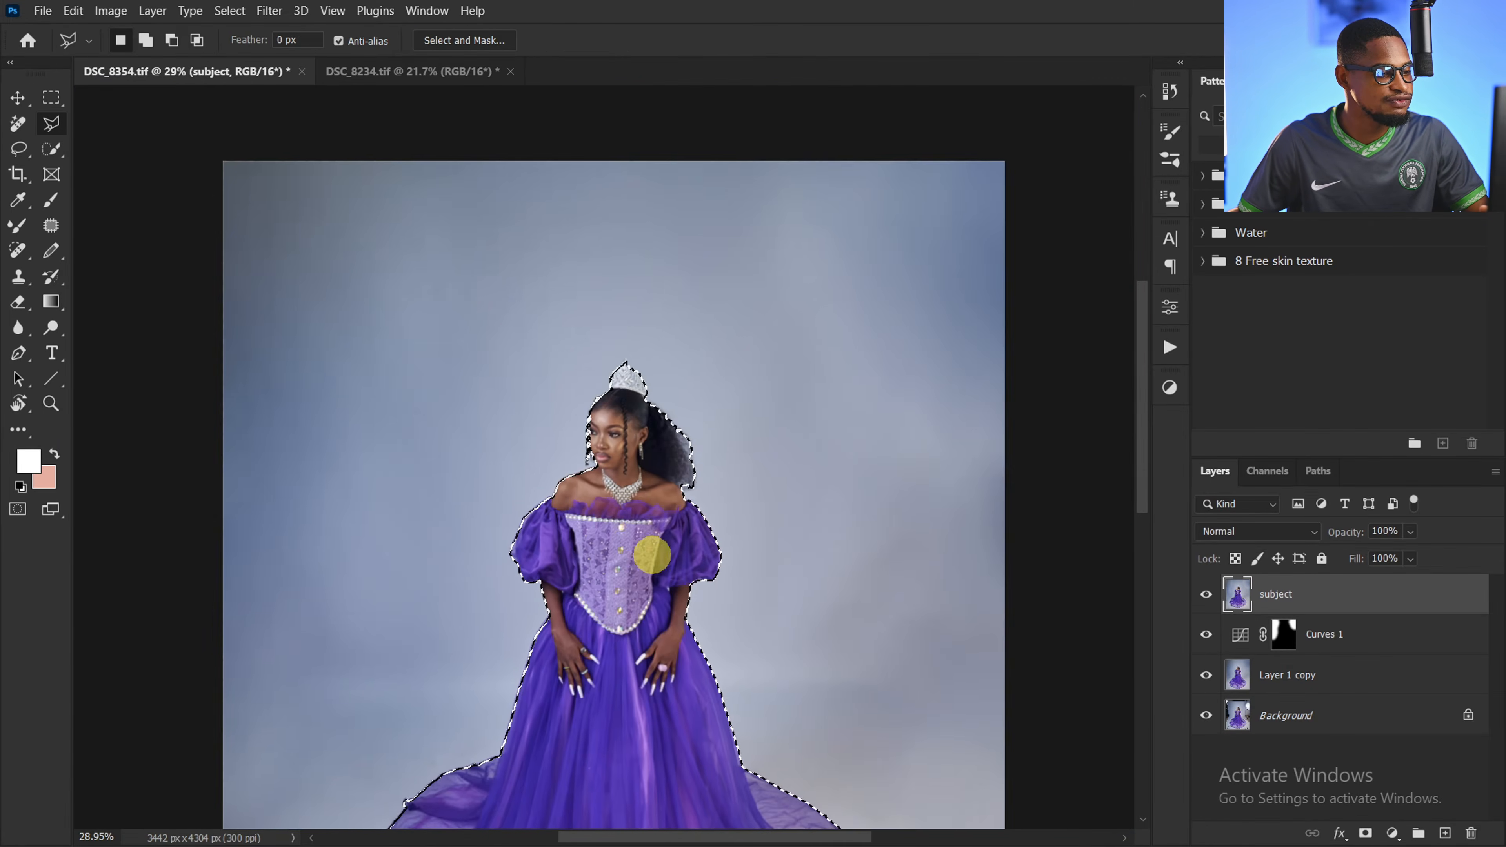
pyautogui.scroll(-3, 590, 432)
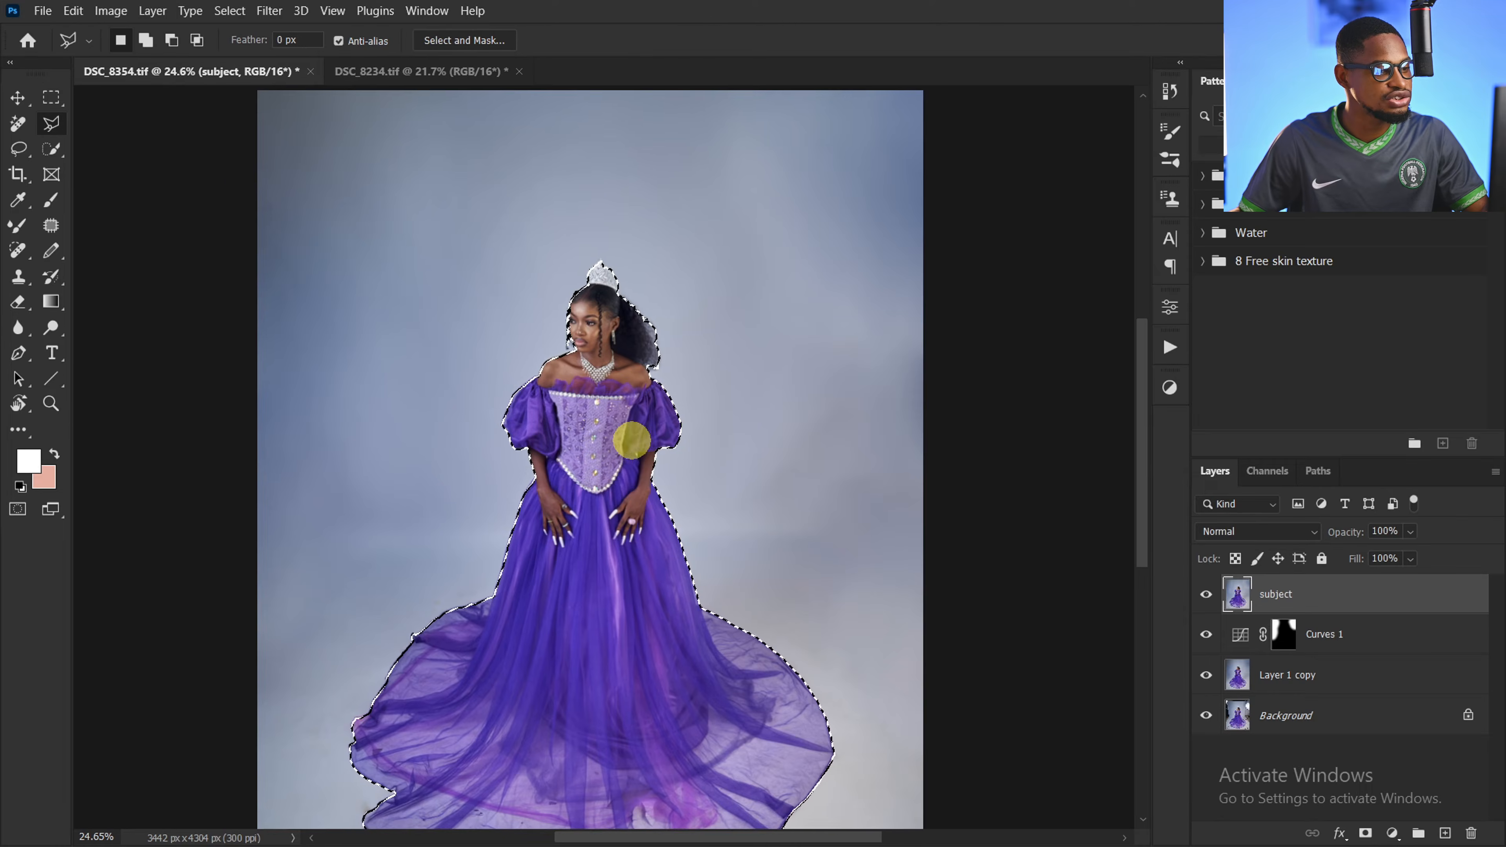
pyautogui.hotkey('ctrl', 'space')
pyautogui.moveTo(641, 405); pyautogui.dragTo(583, 380)
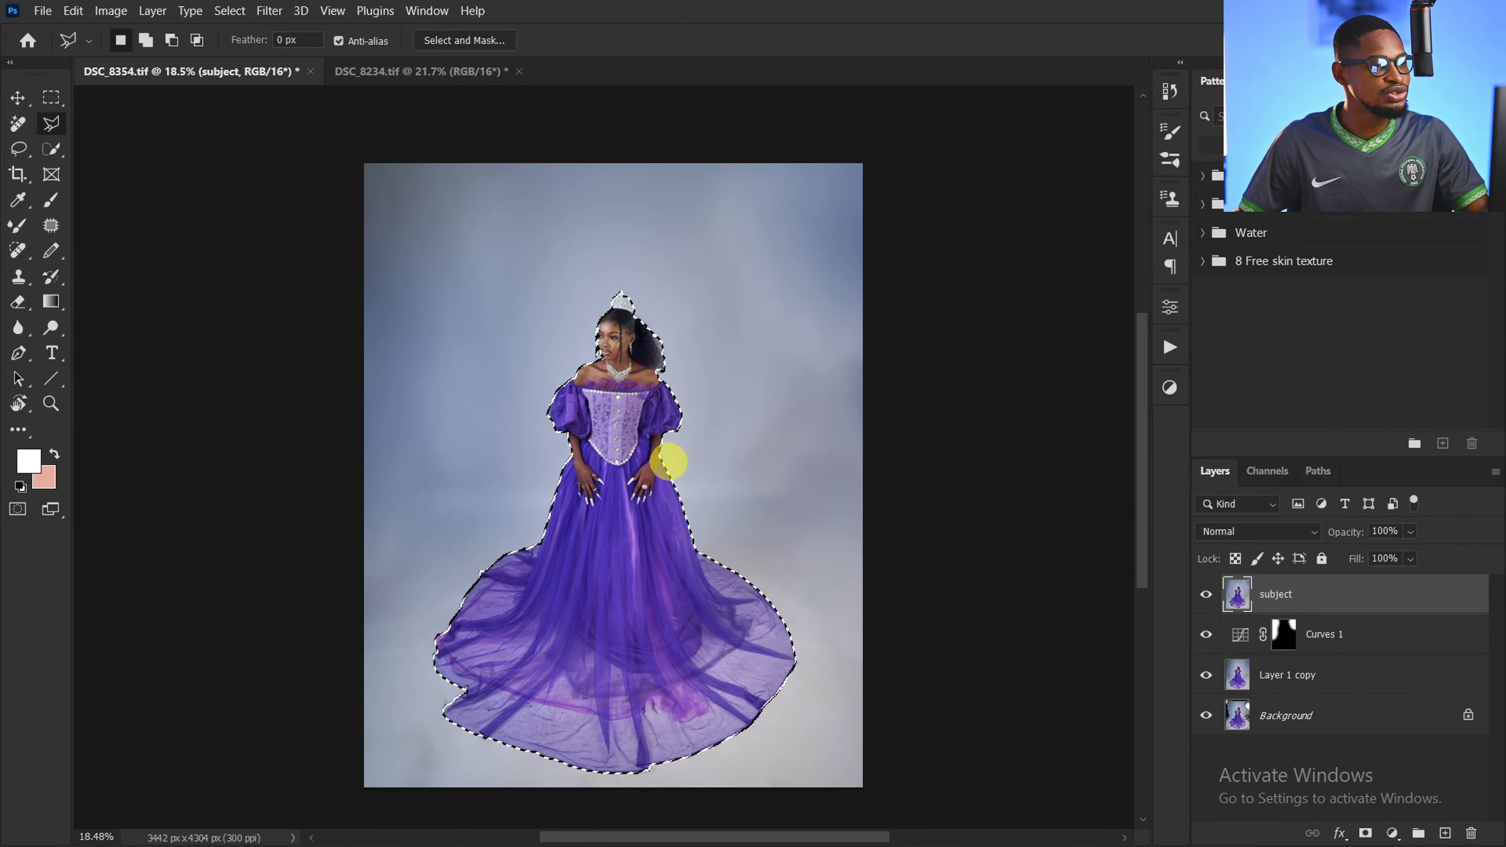
pyautogui.moveTo(653, 457); pyautogui.dragTo(634, 404)
pyautogui.hotkey('ctrl', 'shift', 'i')
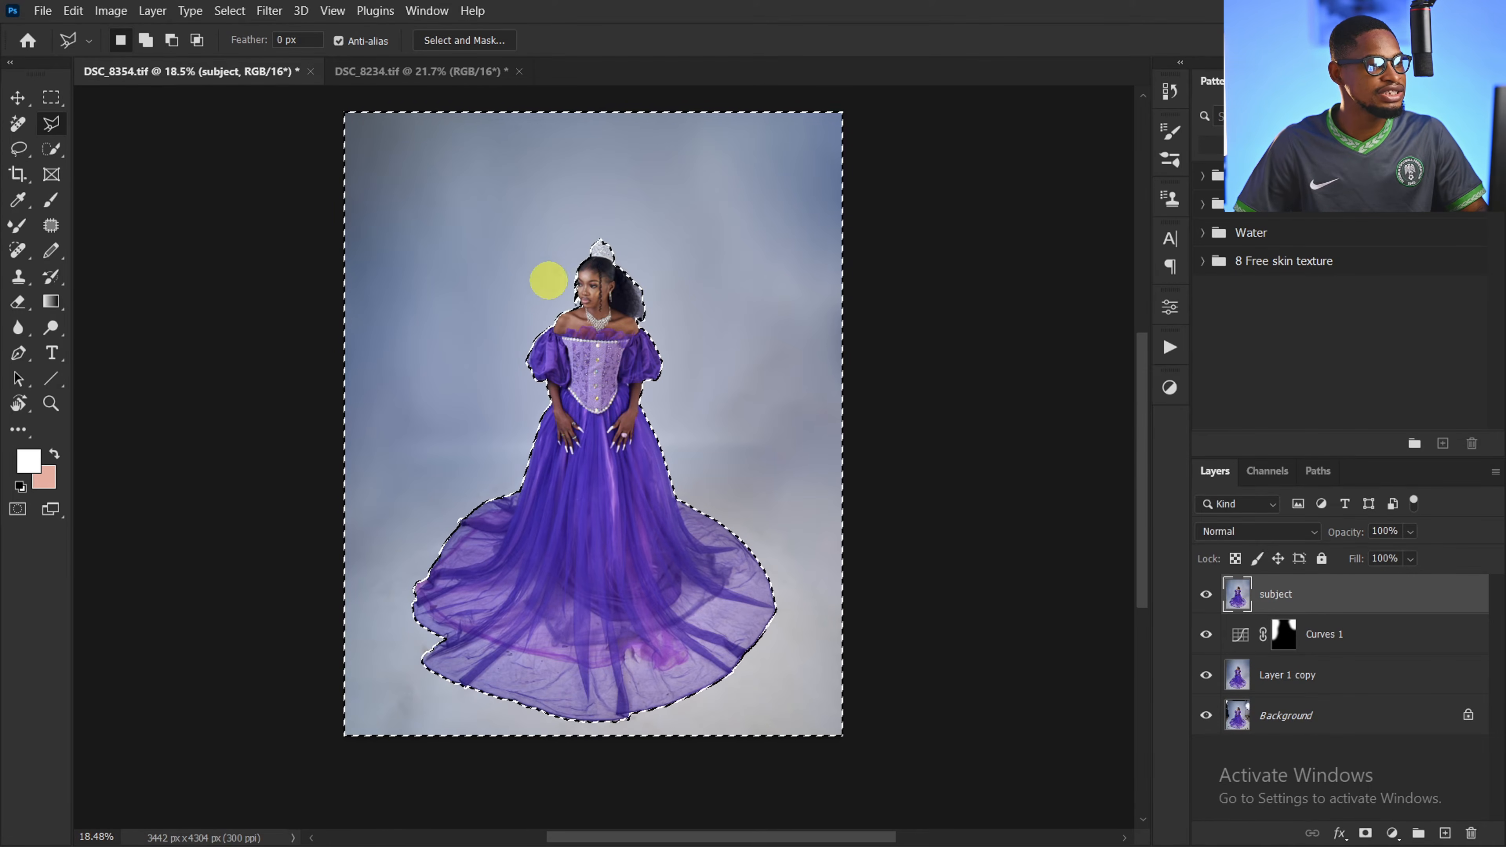
pyautogui.hotkey('ctrl', 'j')
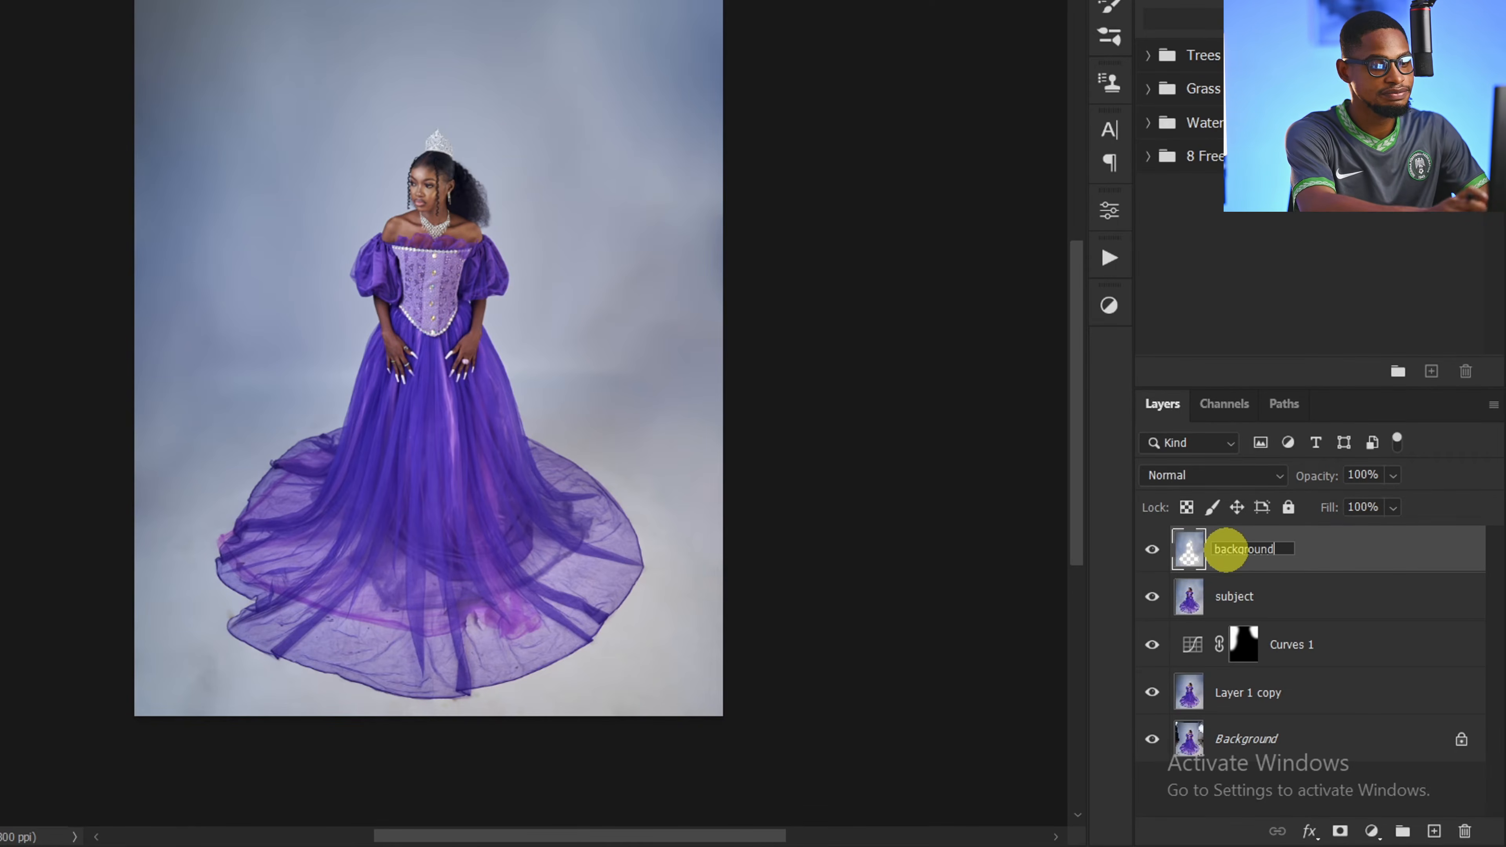
# Load the background layer's outline as a selection, invert it, and add it as a layer mask on the subject layer
pyautogui.click(1219, 599)
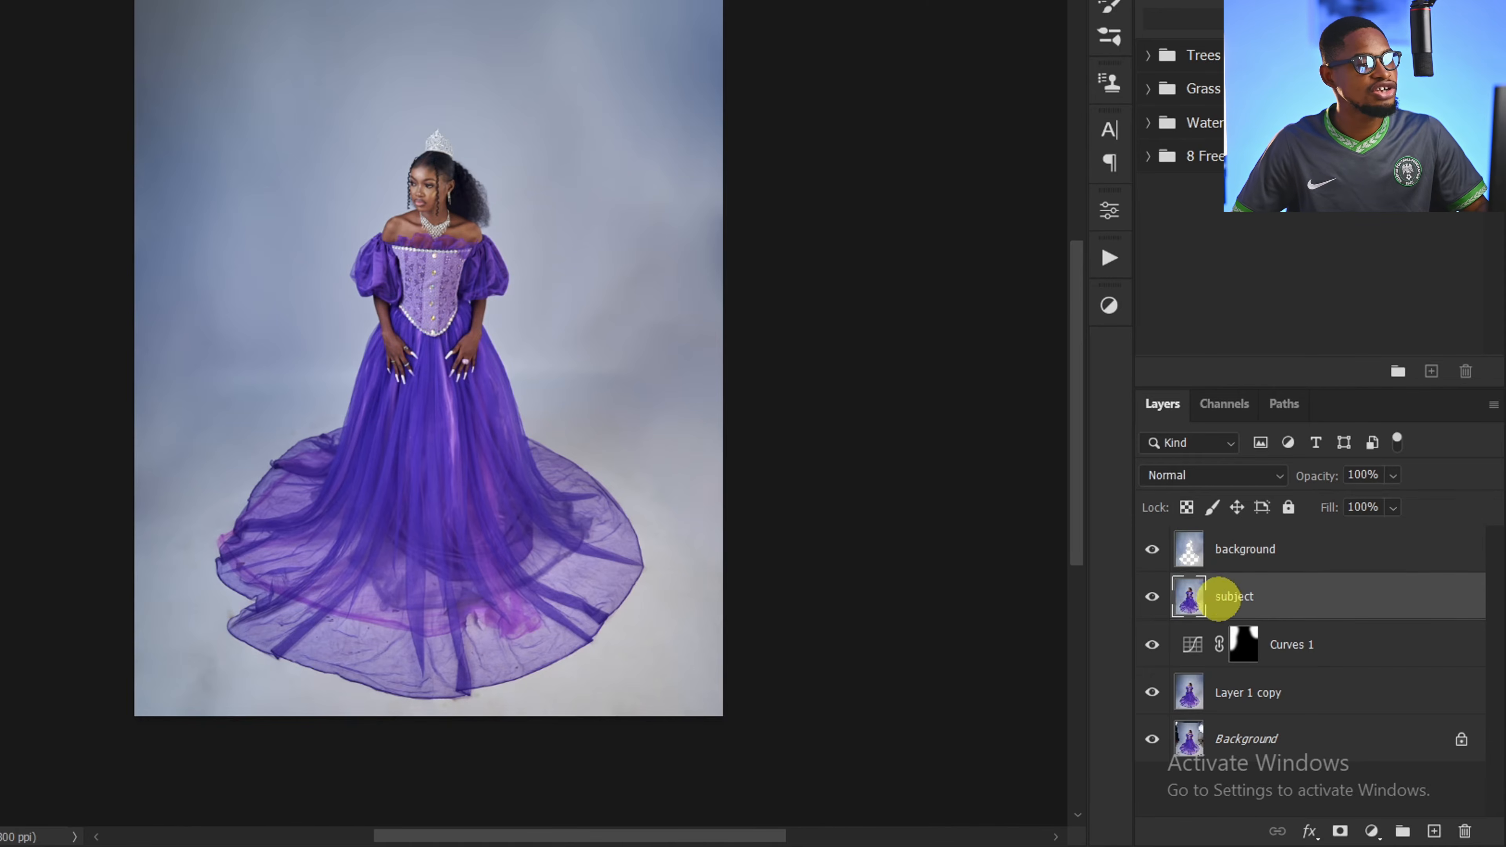
pyautogui.click(1228, 547)
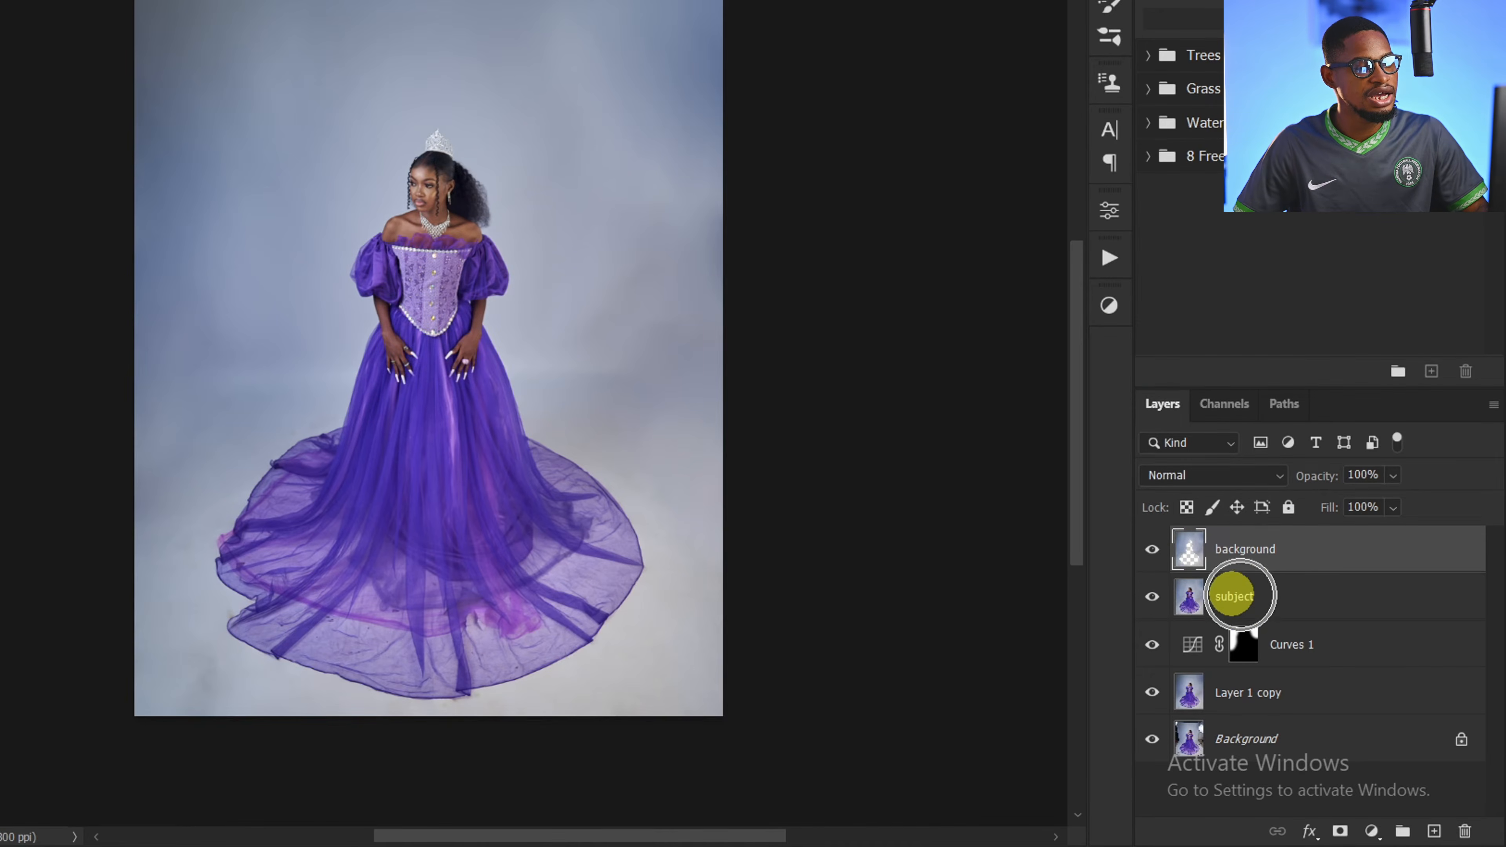
pyautogui.click(1237, 595)
pyautogui.click(1186, 592)
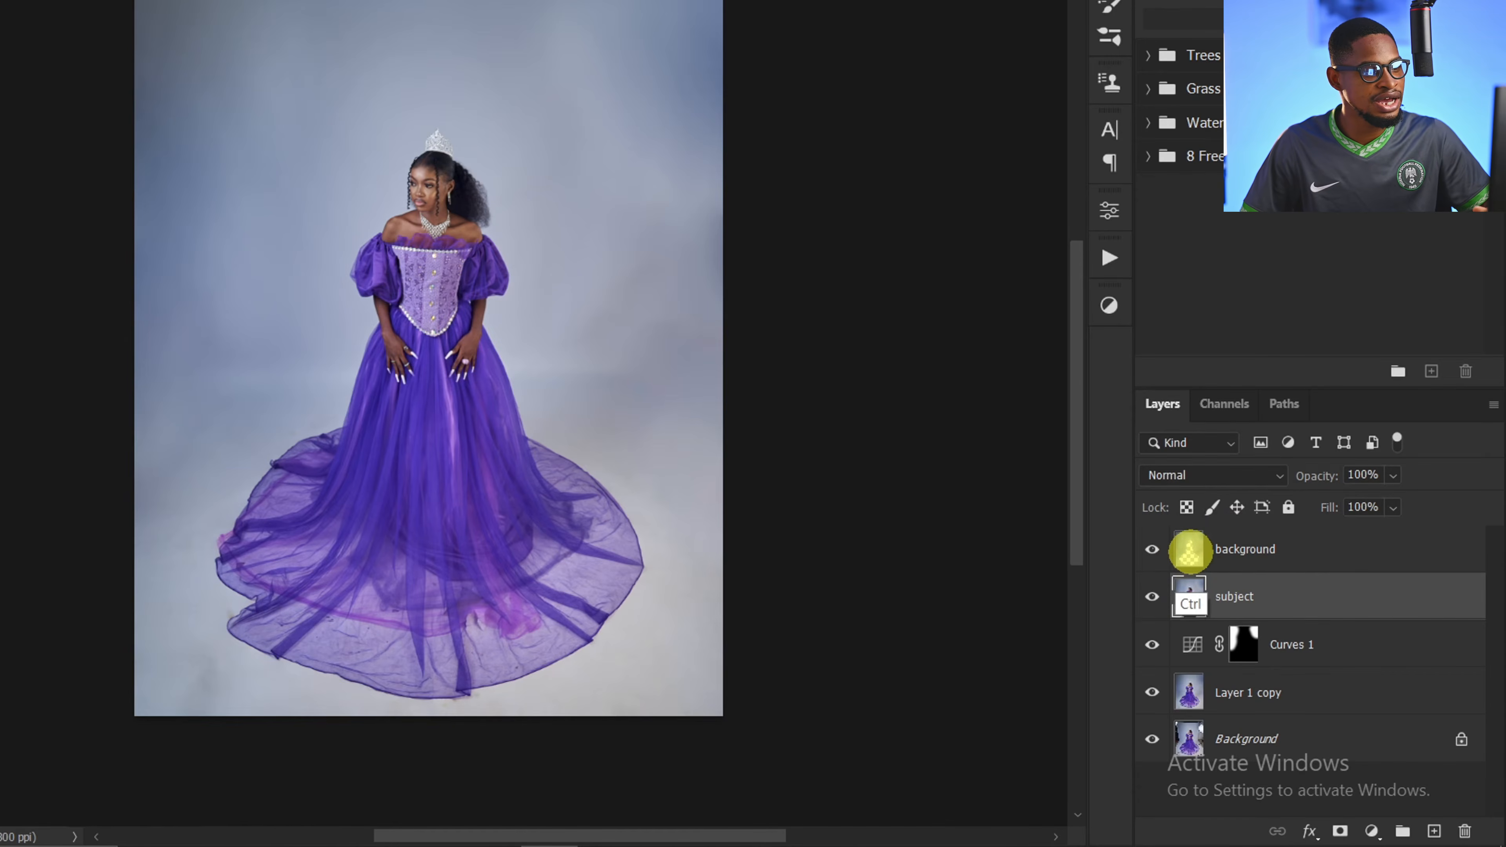
pyautogui.keyDown('ctrl'); pyautogui.click(1189, 551); pyautogui.keyUp('ctrl')
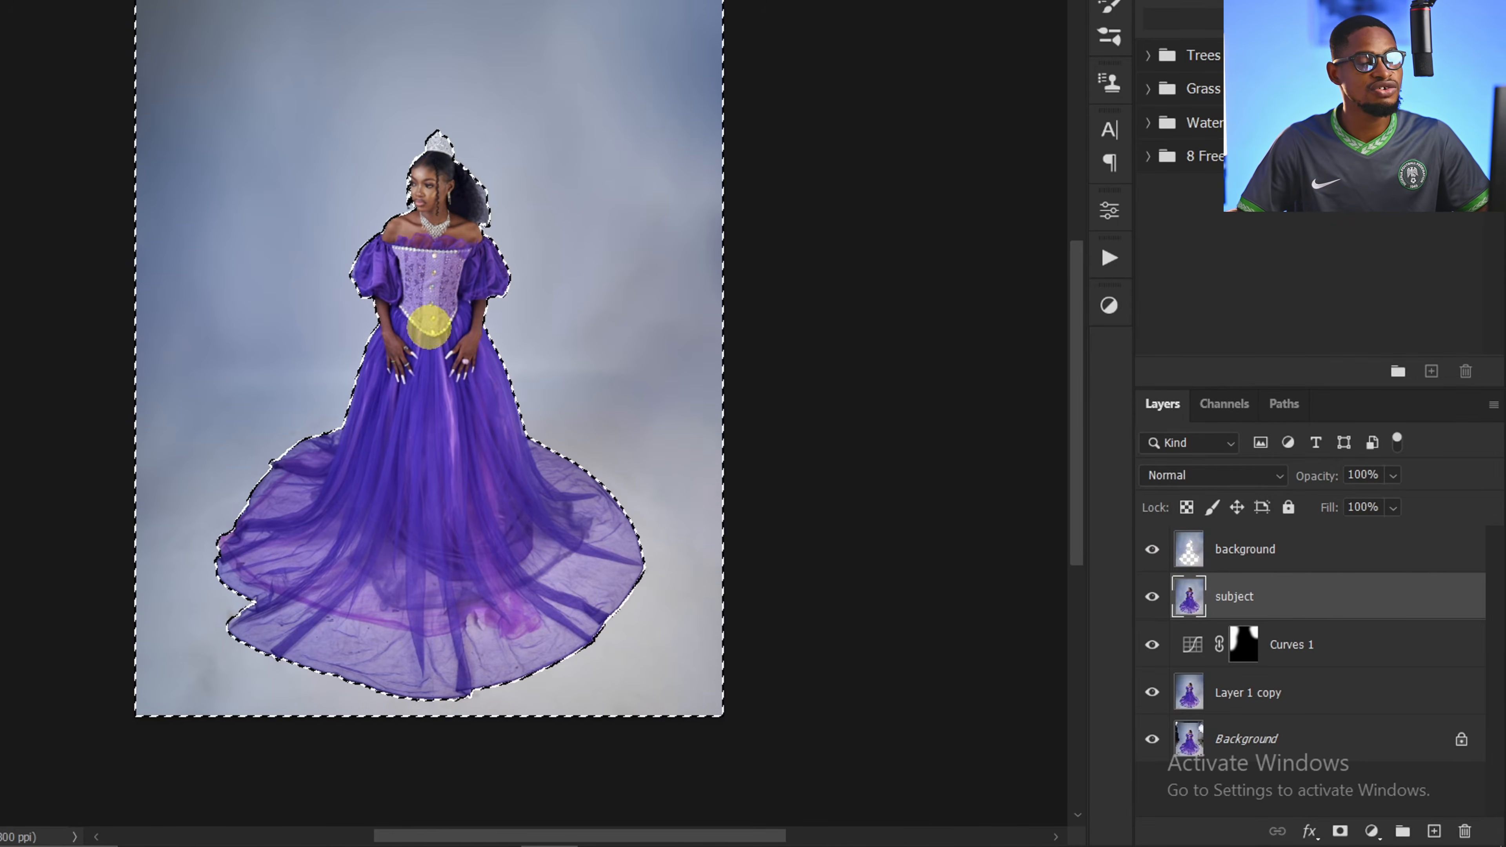
pyautogui.keyDown('ctrl'); pyautogui.click(1186, 550); pyautogui.keyUp('ctrl')
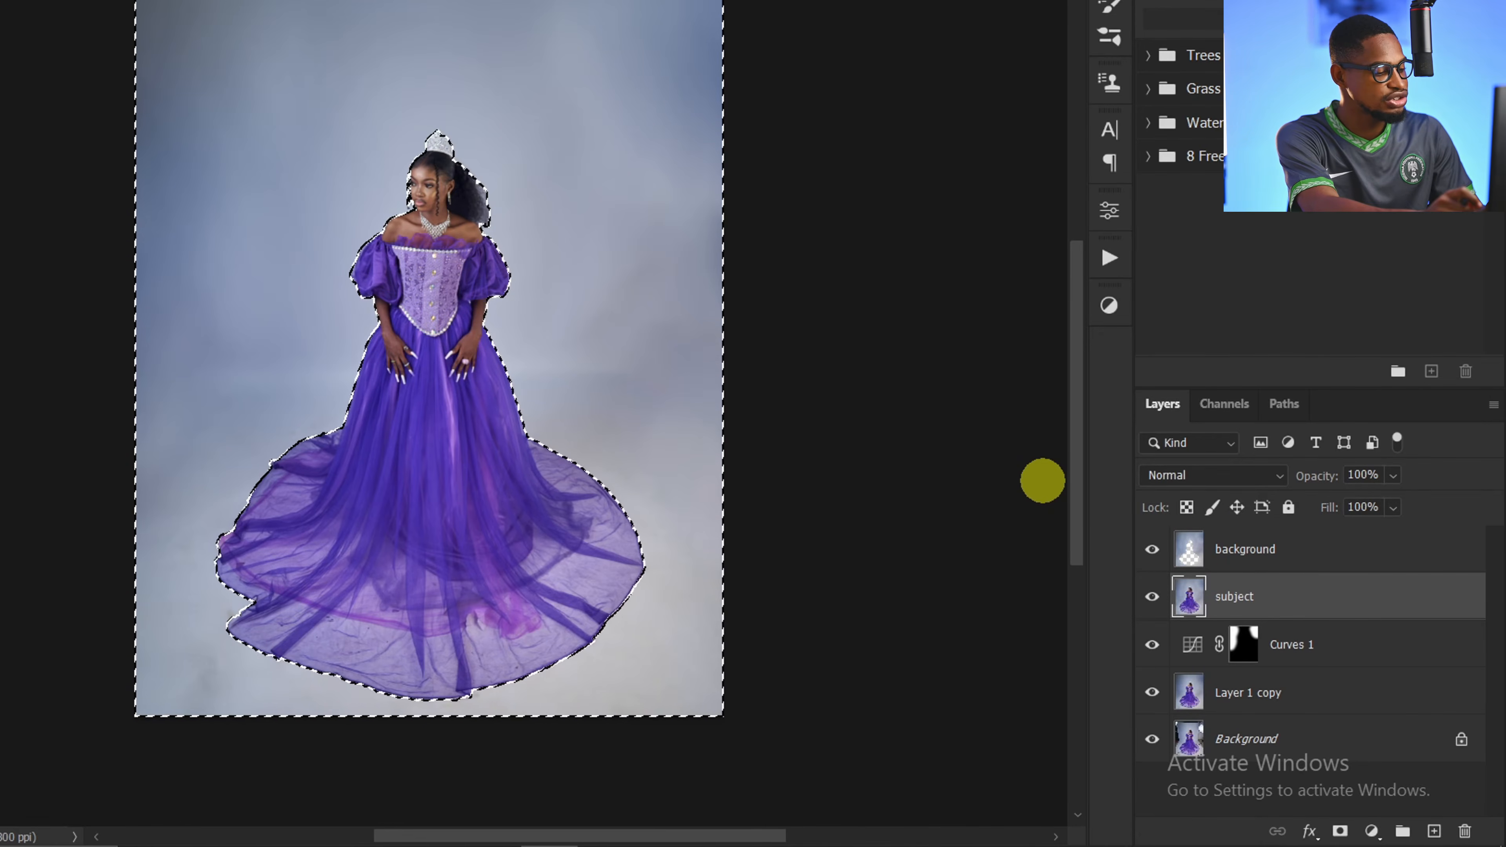
pyautogui.hotkey('ctrl', 'shift', 'i')
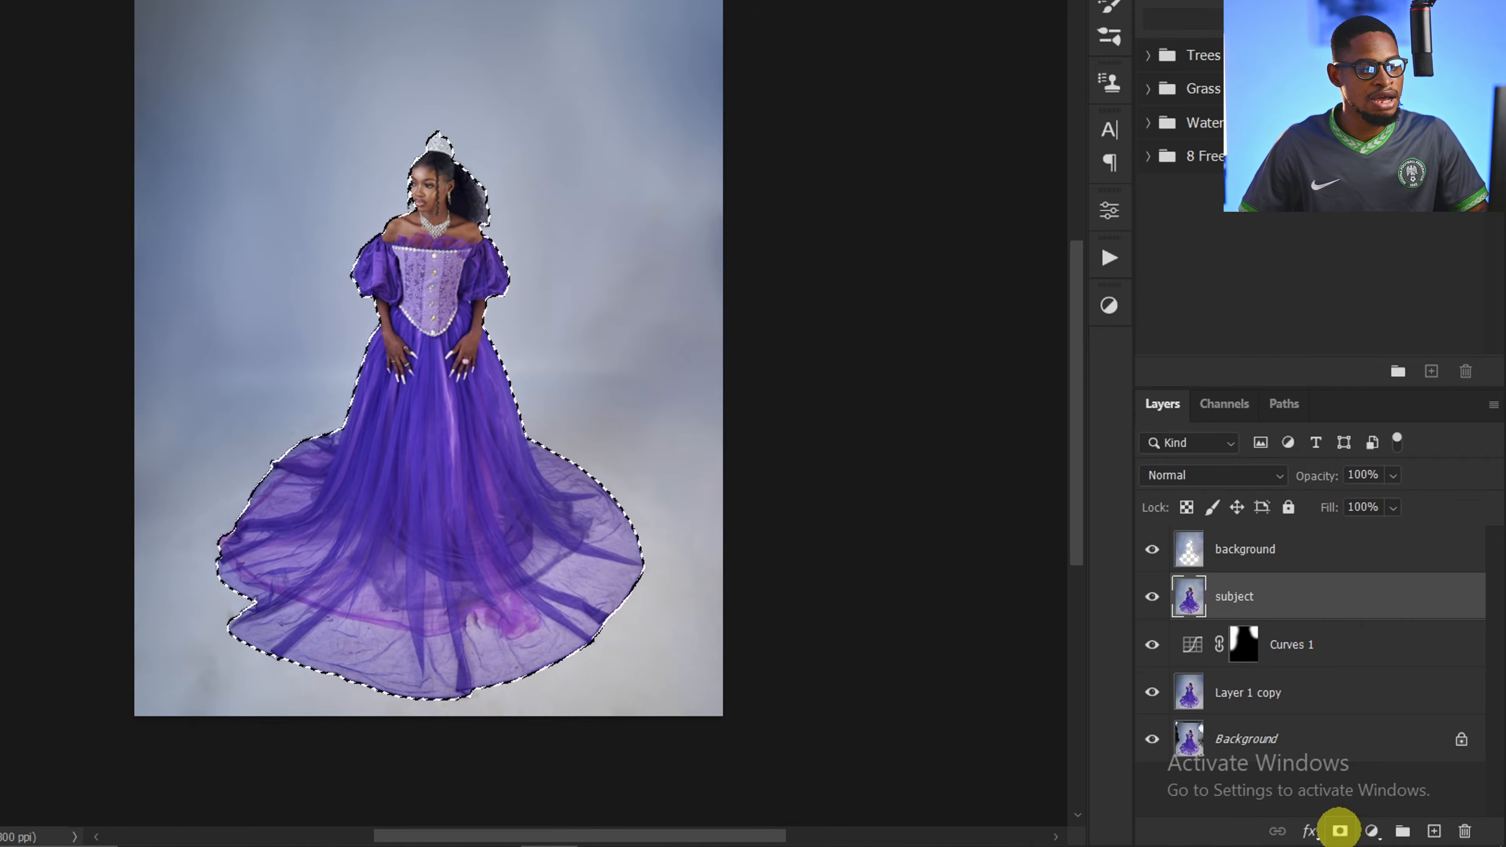
pyautogui.click(1340, 830)
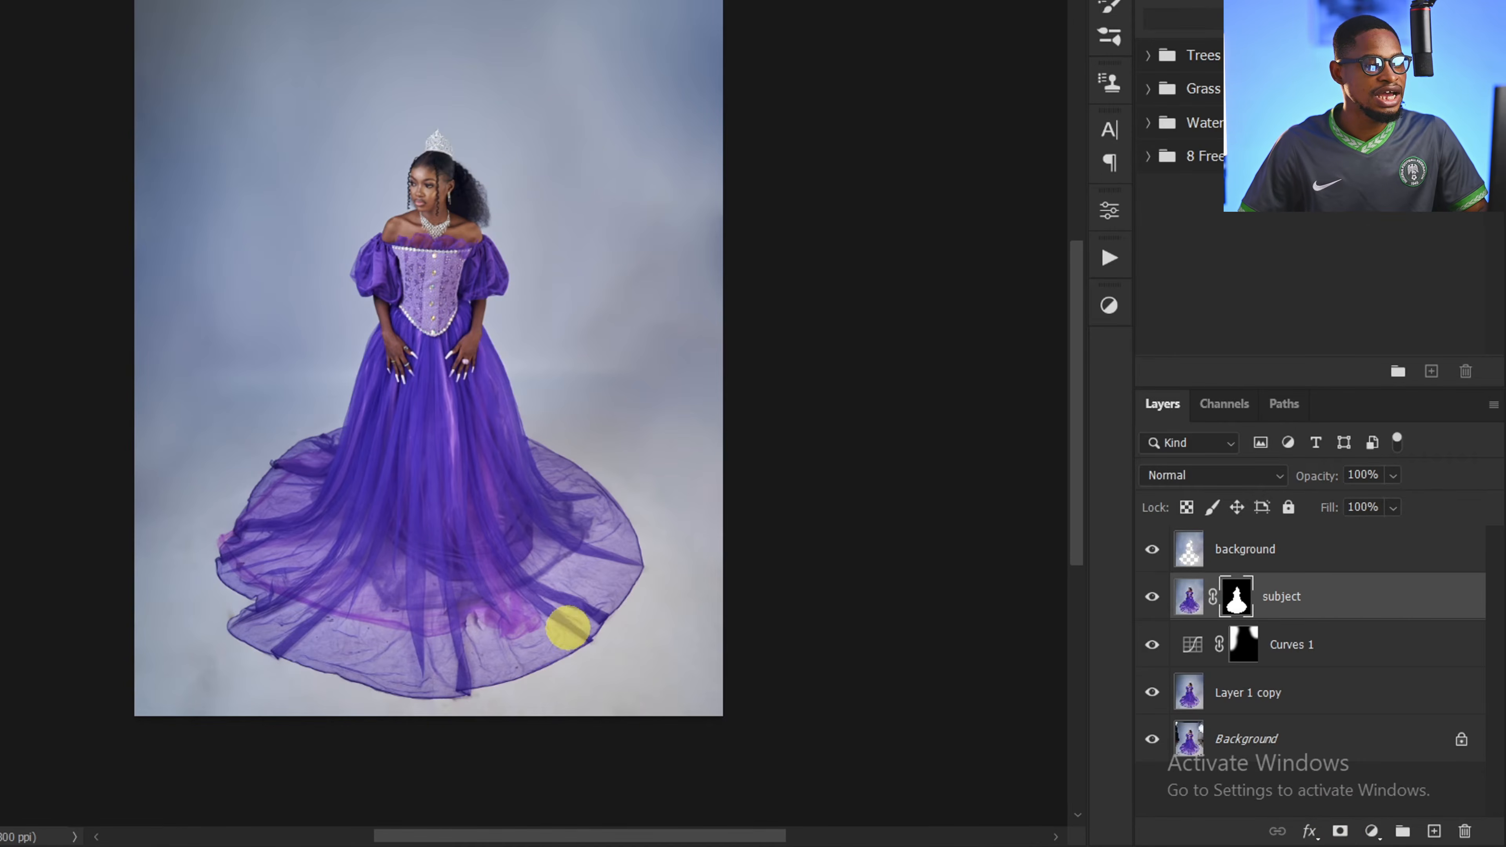
# Move the background layer beneath the masked subject layer
pyautogui.click(1245, 550)
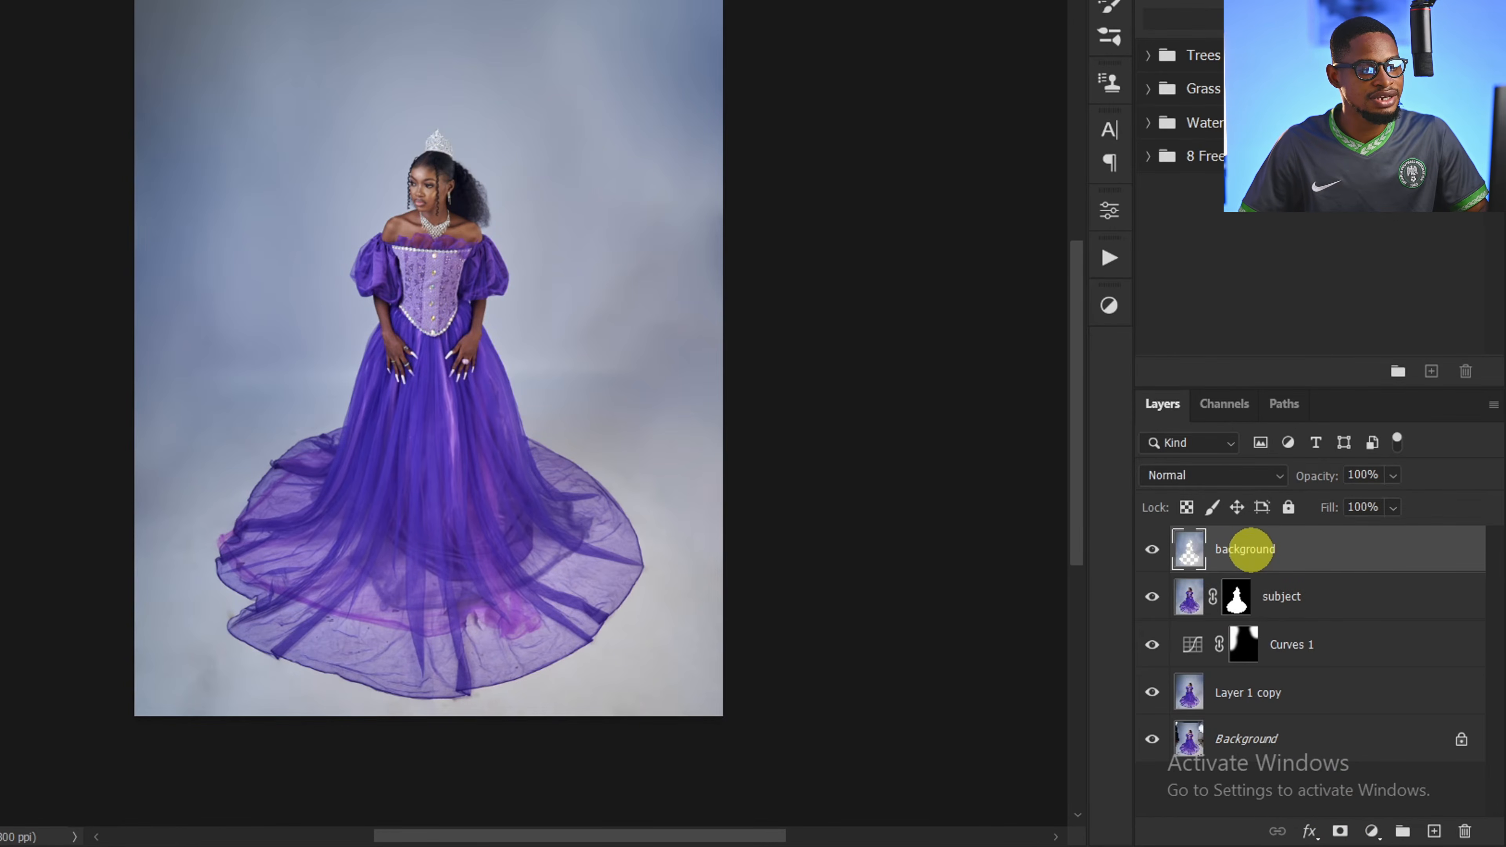
pyautogui.press('ctrl')
pyautogui.press('ctrl')
pyautogui.press('ctrl')
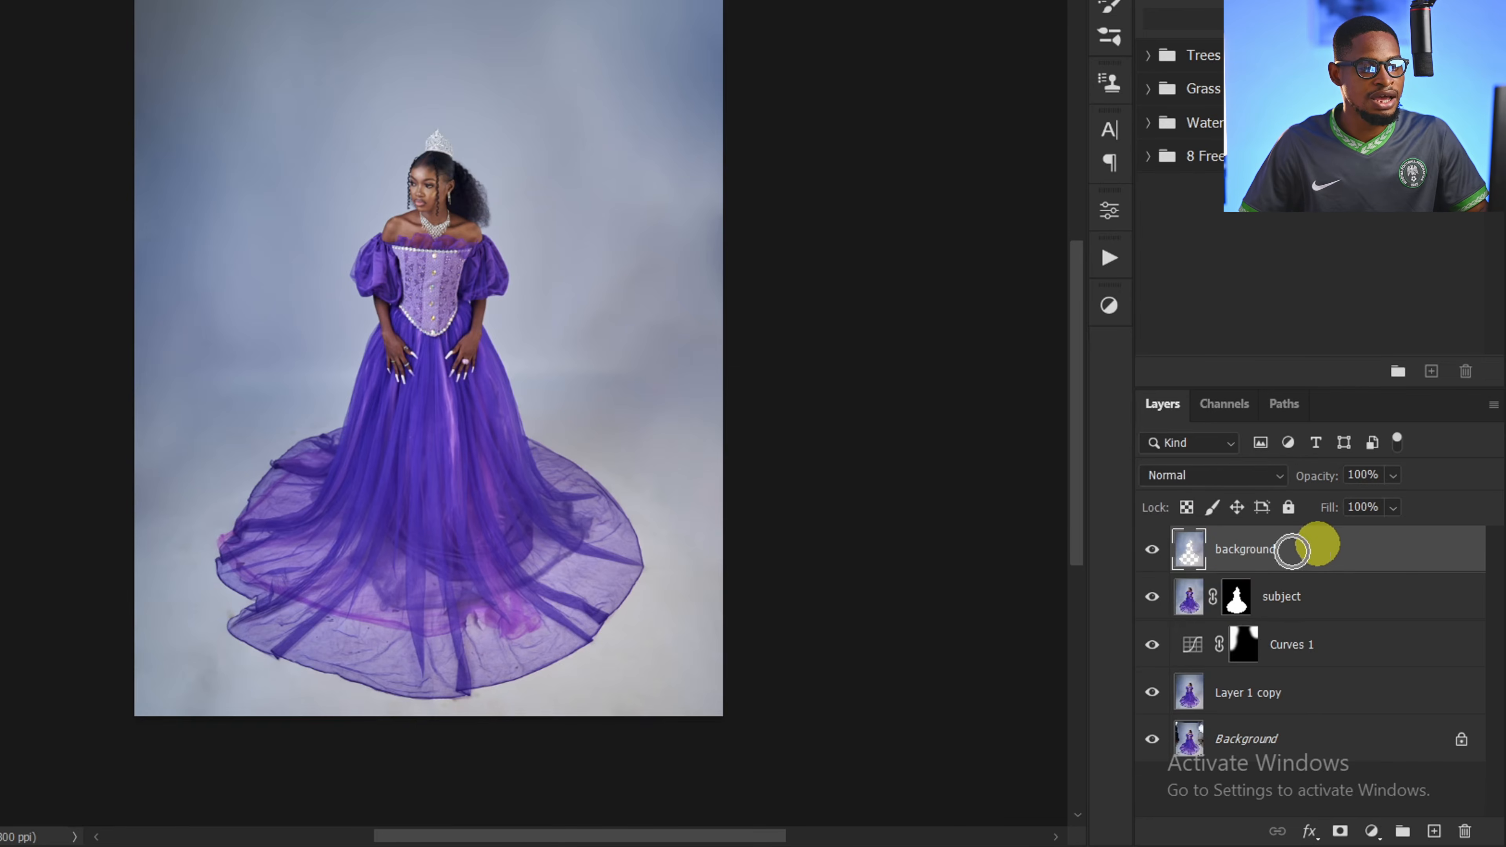
pyautogui.moveTo(1317, 544); pyautogui.dragTo(1305, 615)
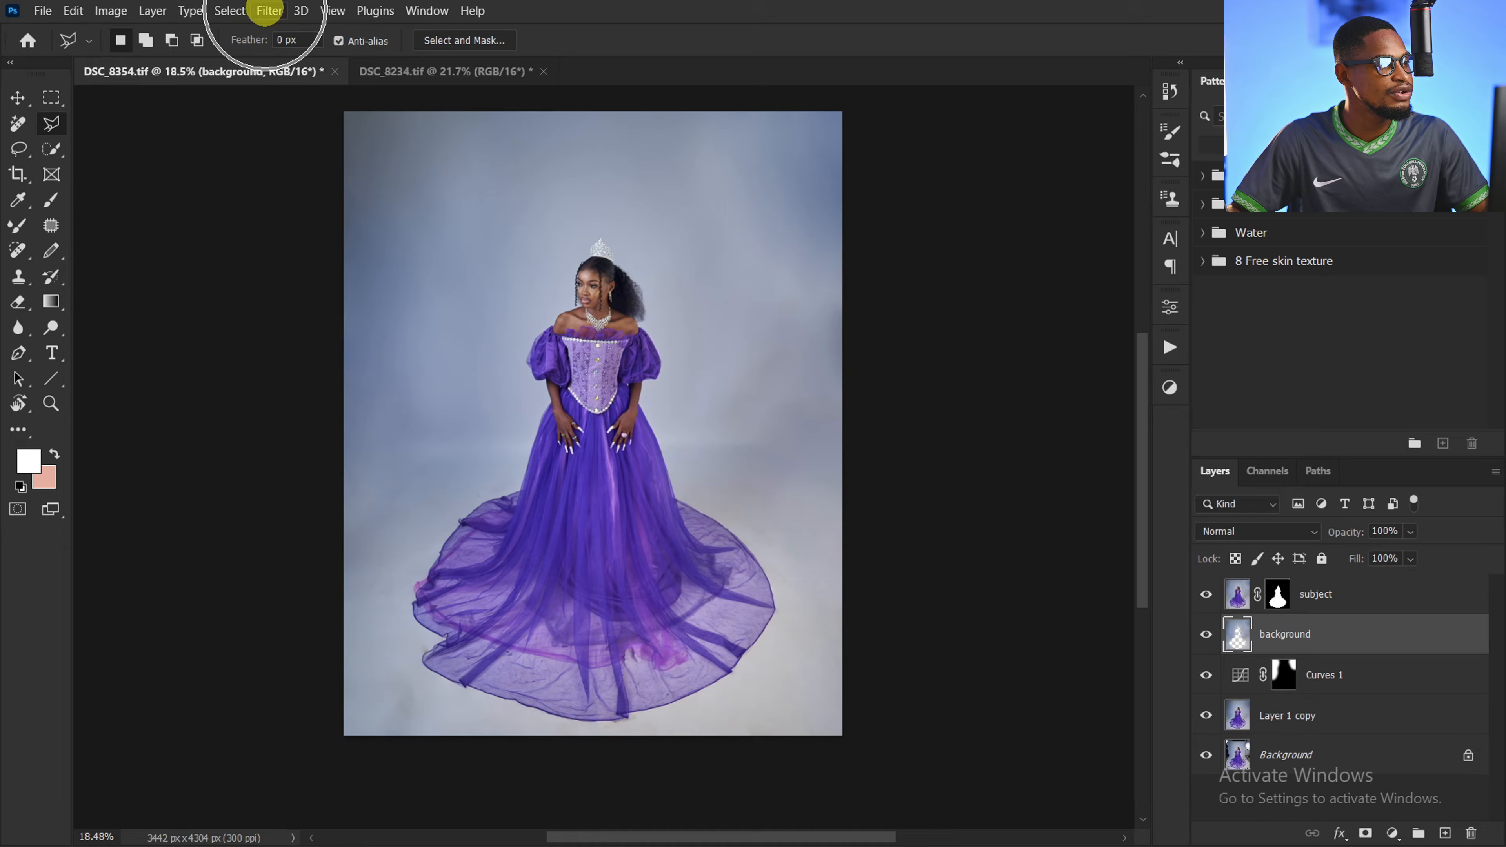
# Convert the background layer for Smart Filters
pyautogui.click(267, 11)
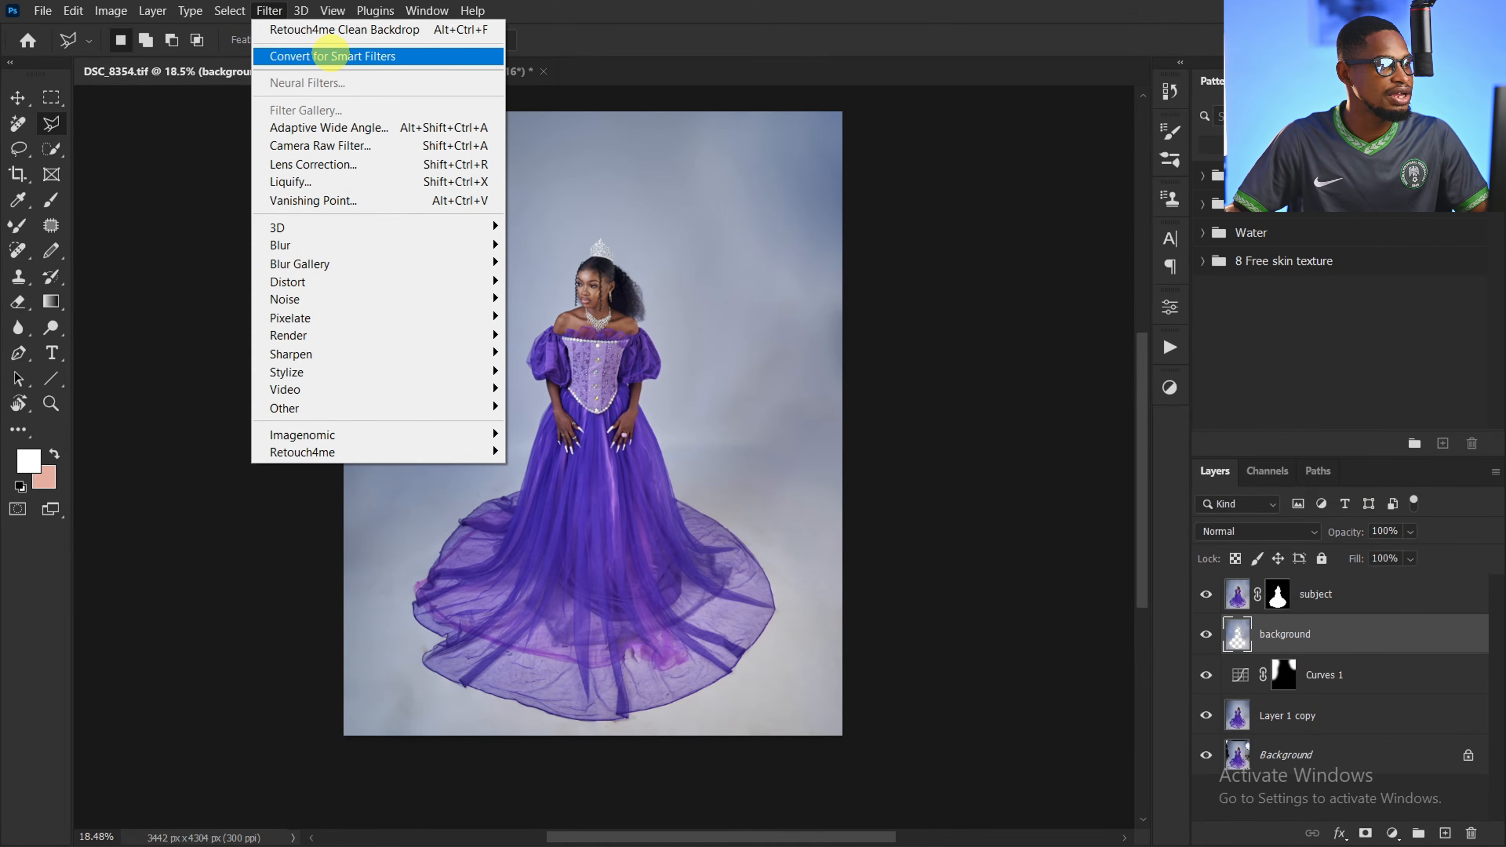
pyautogui.click(332, 55)
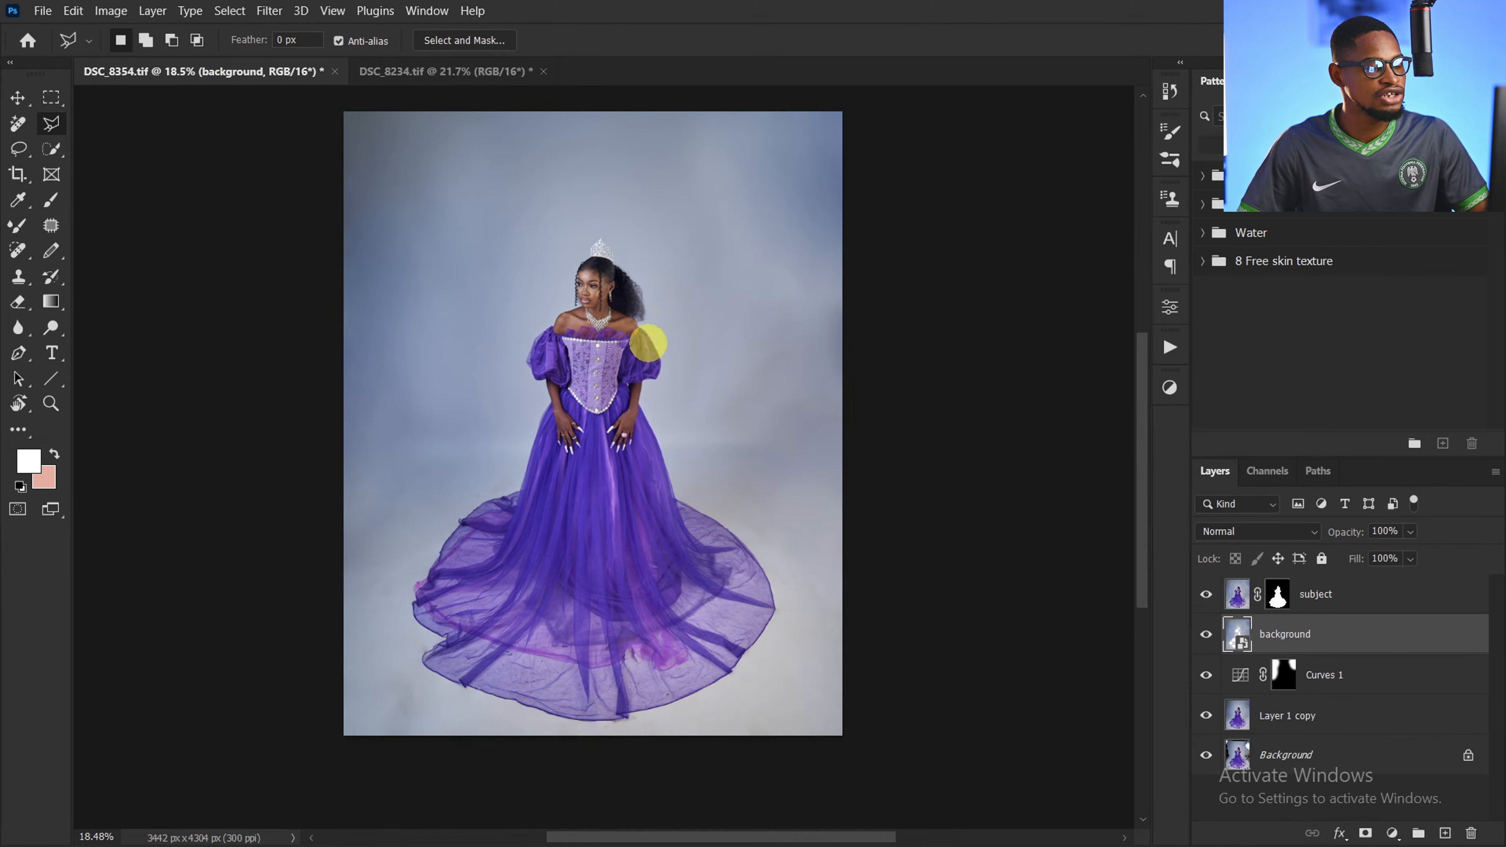
pyautogui.press('ctrl')
pyautogui.press('ctrl')
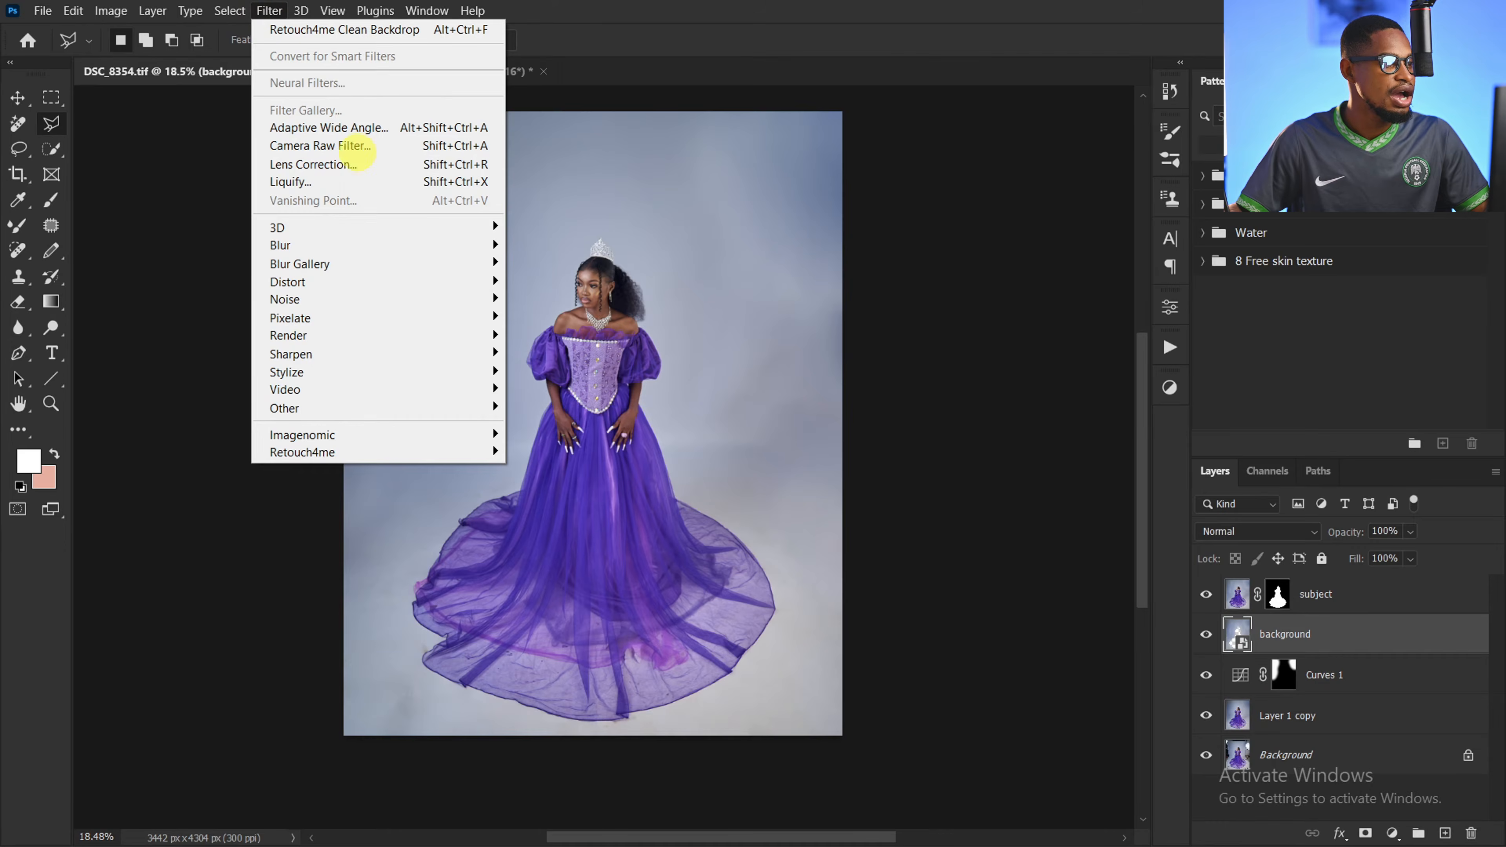
# Apply a Gaussian Blur with a radius of 98.5 pixels to the background layer
pyautogui.click(321, 264)
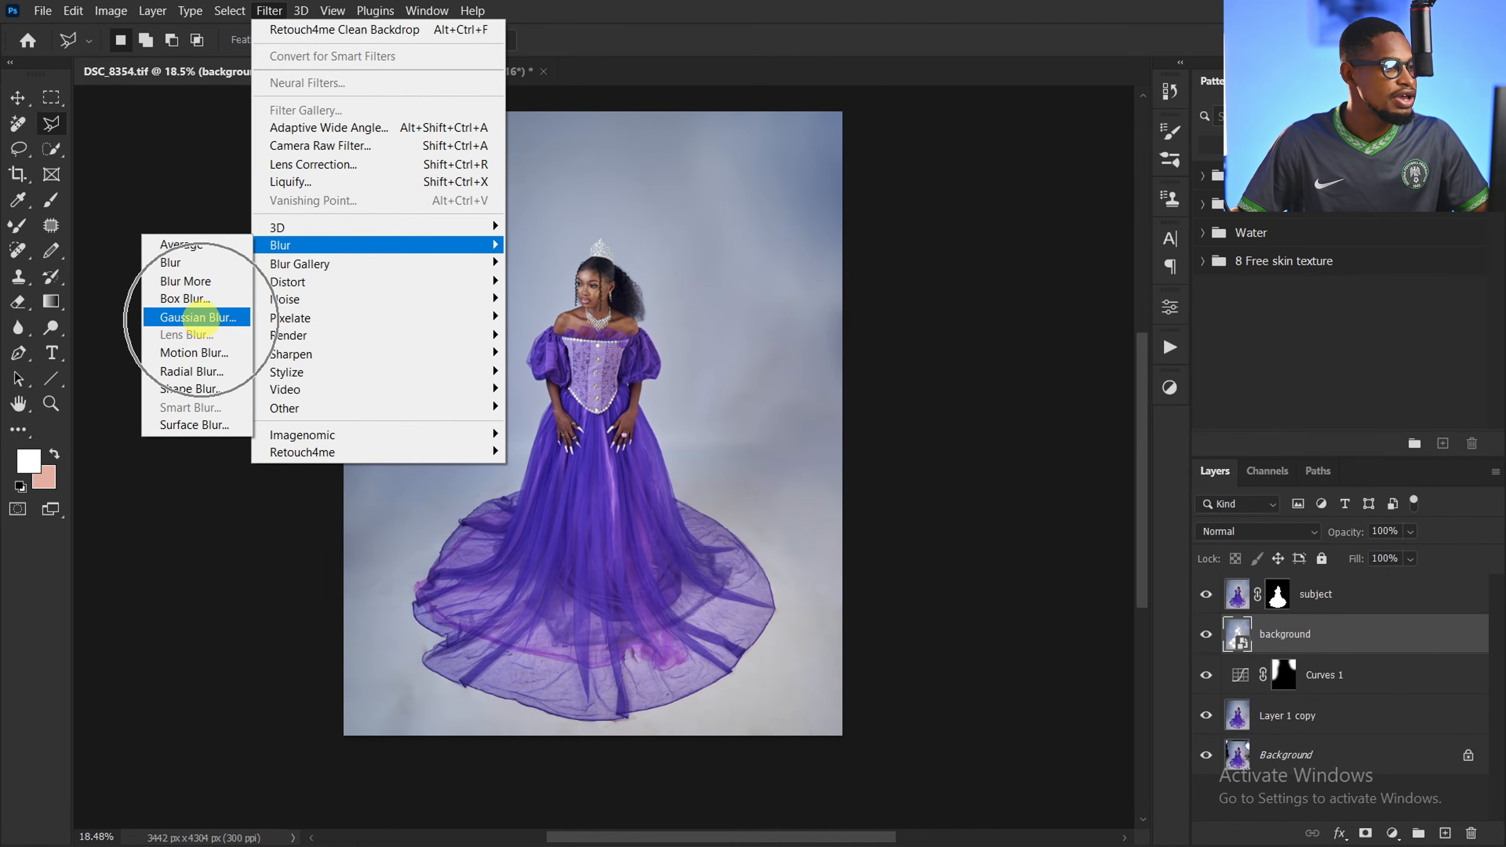
pyautogui.click(198, 317)
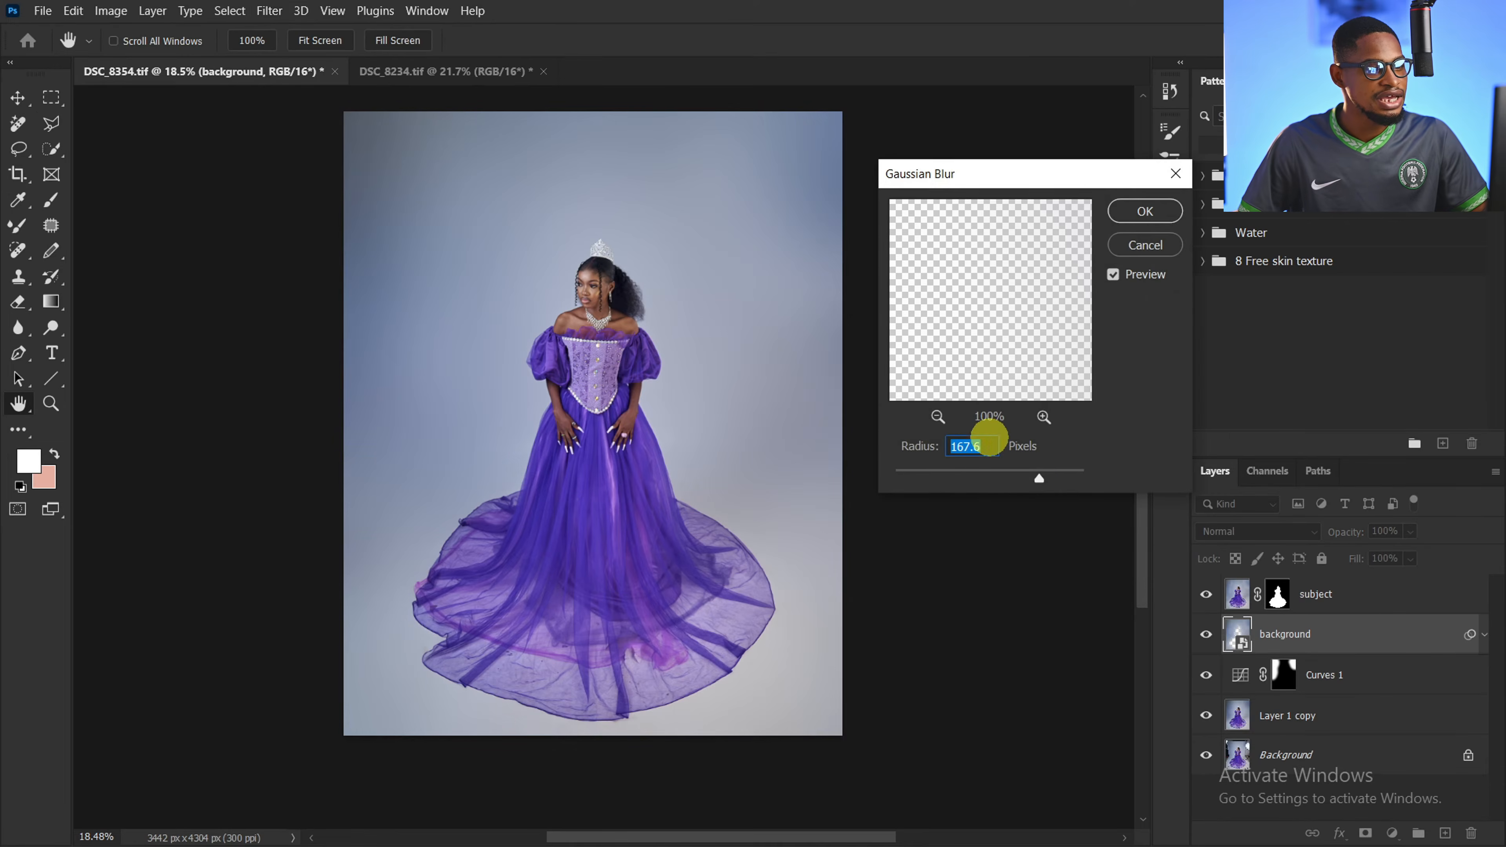
pyautogui.moveTo(1038, 478); pyautogui.dragTo(895, 480)
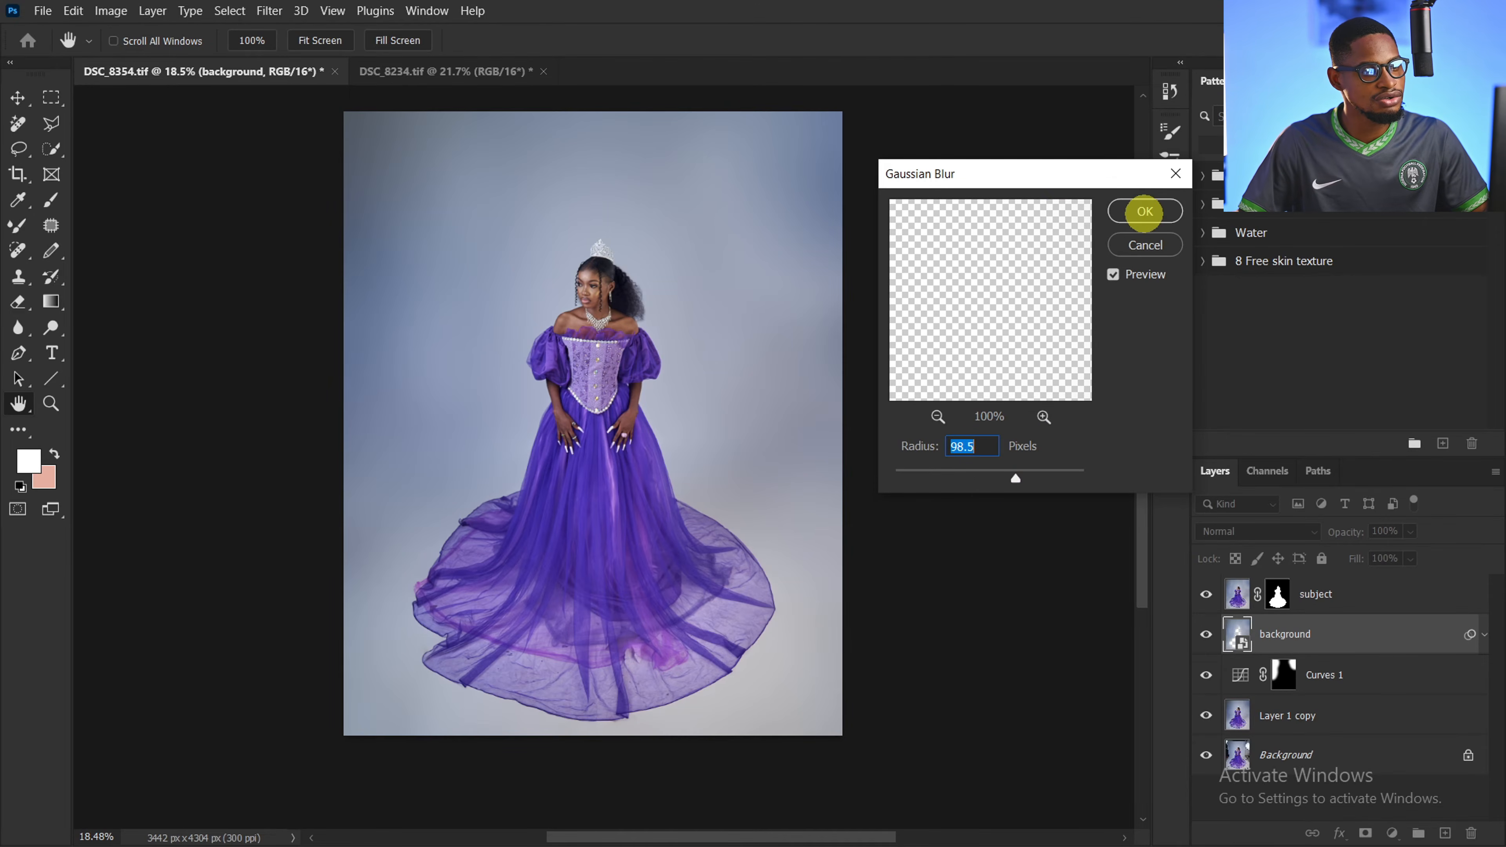
pyautogui.click(1144, 211)
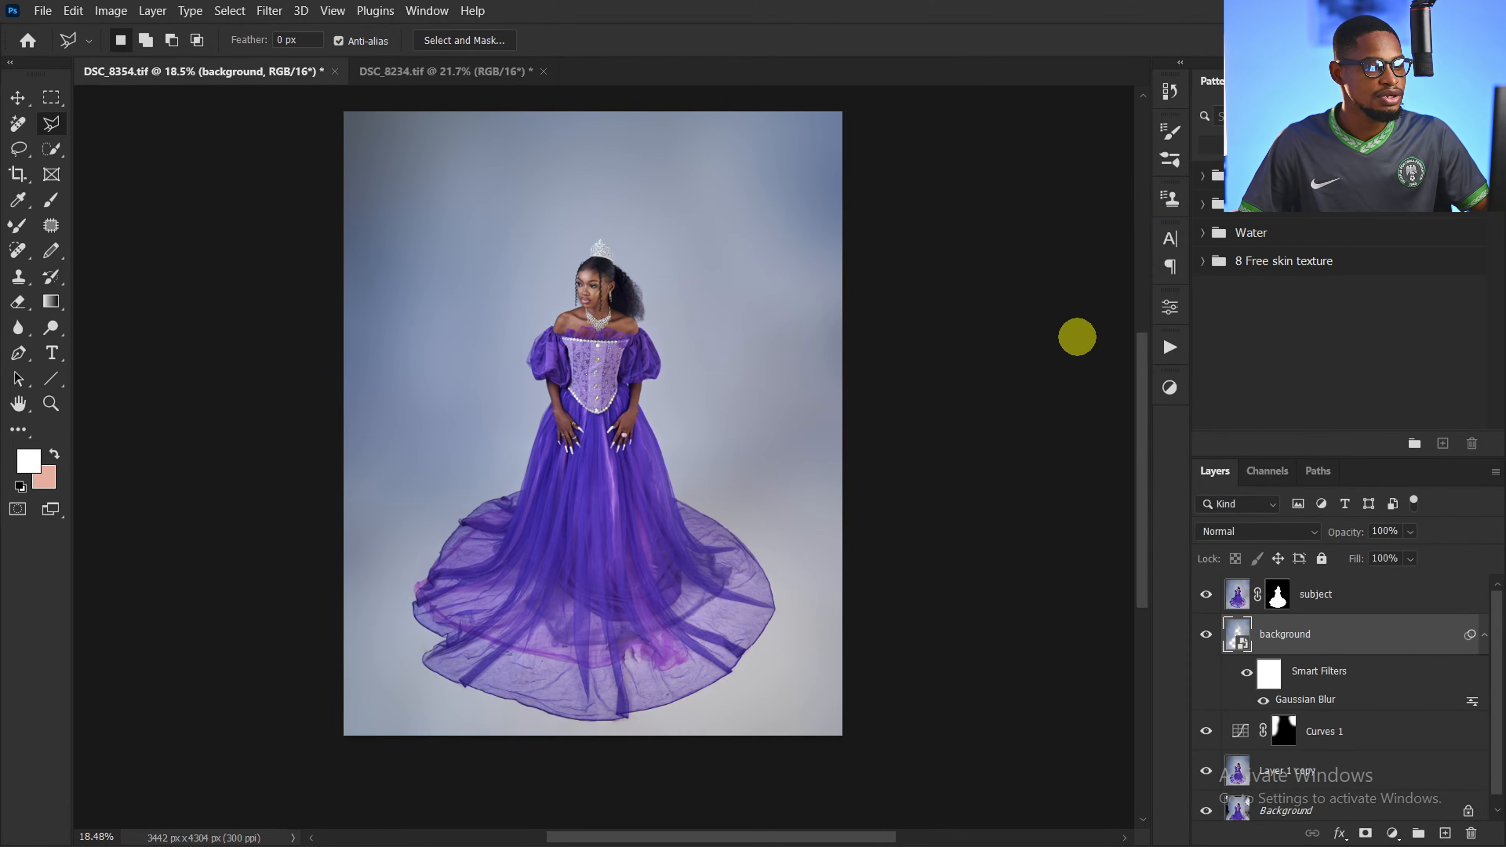
# Examine the blurred backdrop around the woman, and compare it with the background layer hidden and shown
pyautogui.press('z')
pyautogui.moveTo(486, 363); pyautogui.dragTo(538, 347)
pyautogui.press('l')
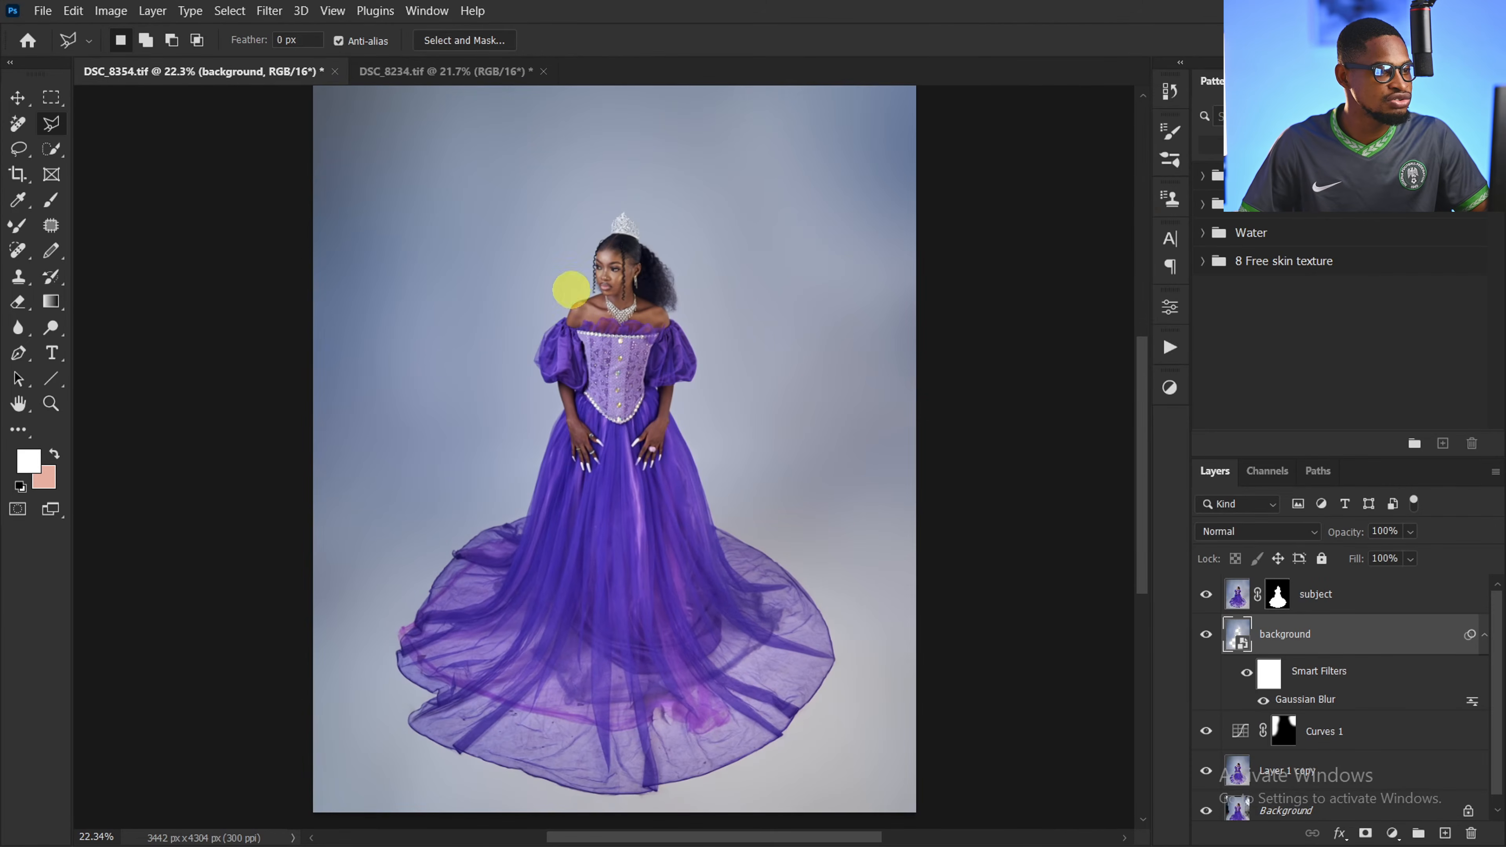
pyautogui.scroll(-1, 739, 438)
pyautogui.moveTo(740, 437); pyautogui.dragTo(734, 422)
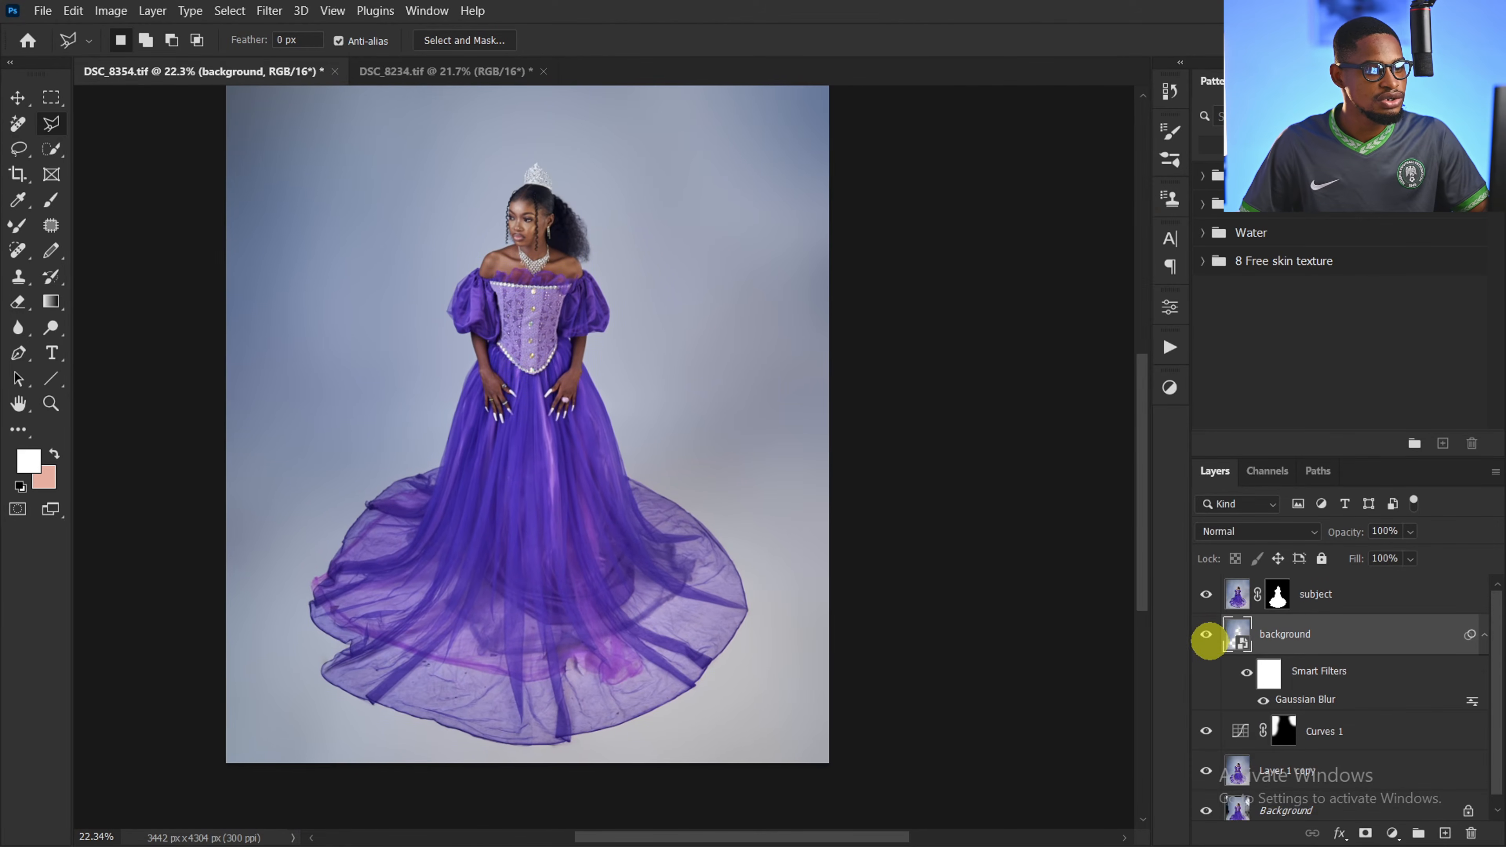
pyautogui.click(1206, 633)
pyautogui.hotkey('ctrl', 'space')
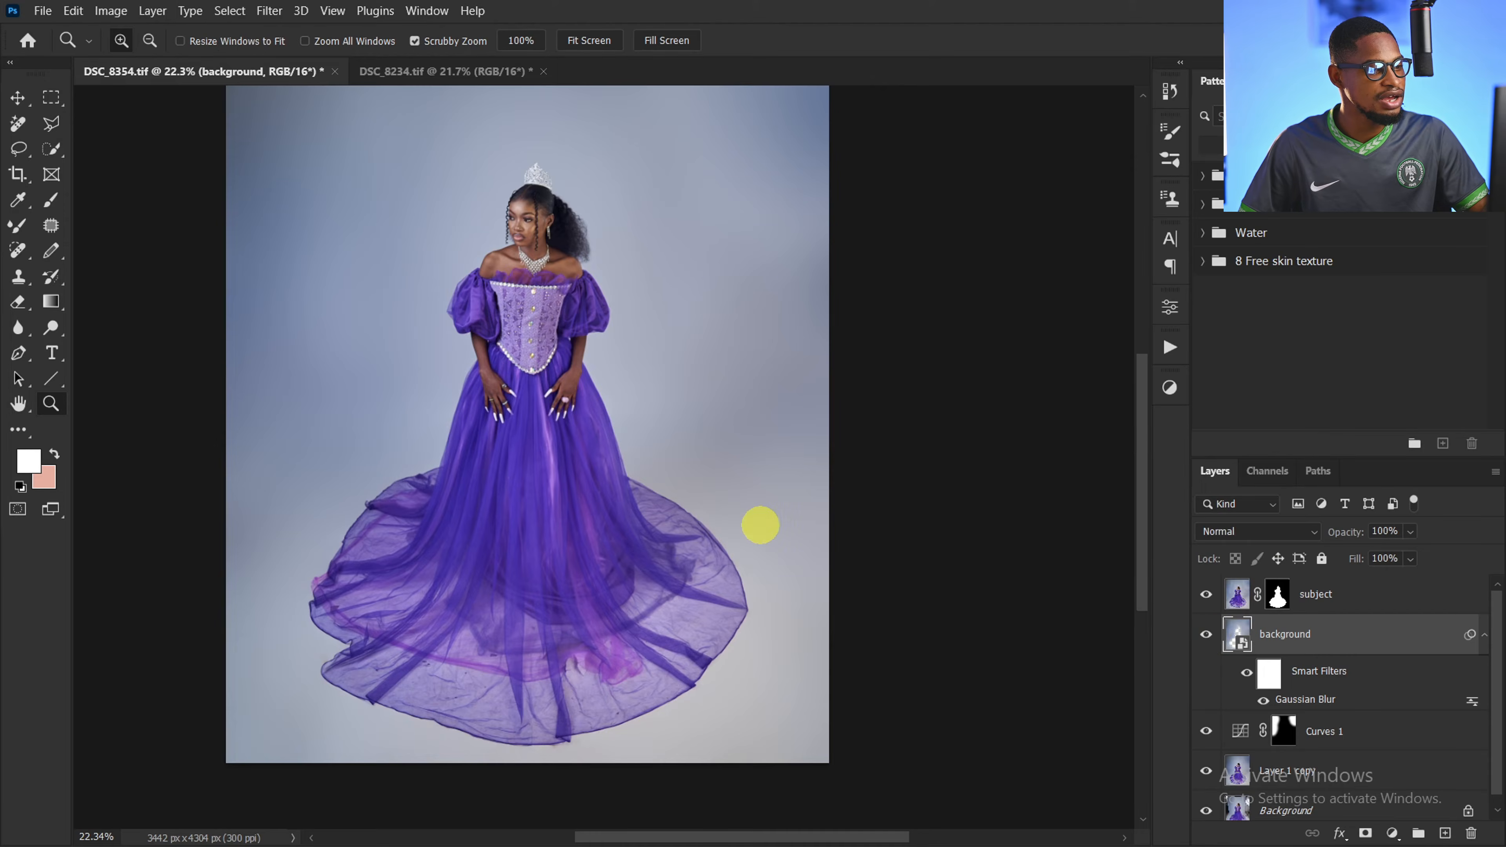
# Run the Noise action on the blurred background layer to add a grain layer beneath the subject
pyautogui.moveTo(707, 467)
pyautogui.mouseDown()
pyautogui.moveTo(662, 483)
pyautogui.moveTo(544, 440)
pyautogui.mouseUp()
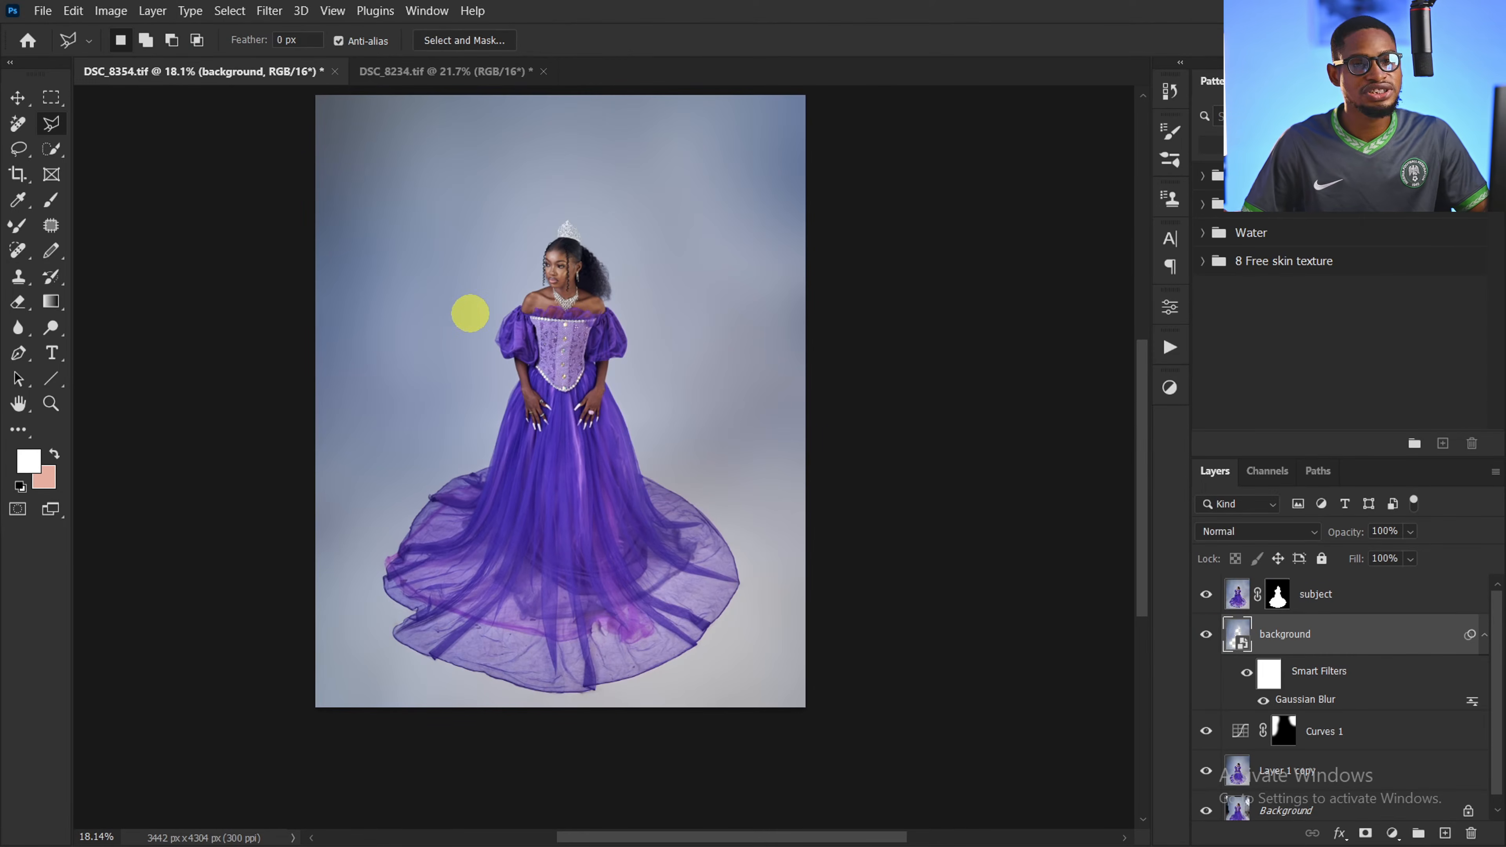
pyautogui.hotkey('ctrl', 'space')
pyautogui.moveTo(502, 305)
pyautogui.mouseDown()
pyautogui.moveTo(548, 296)
pyautogui.moveTo(542, 314)
pyautogui.mouseUp()
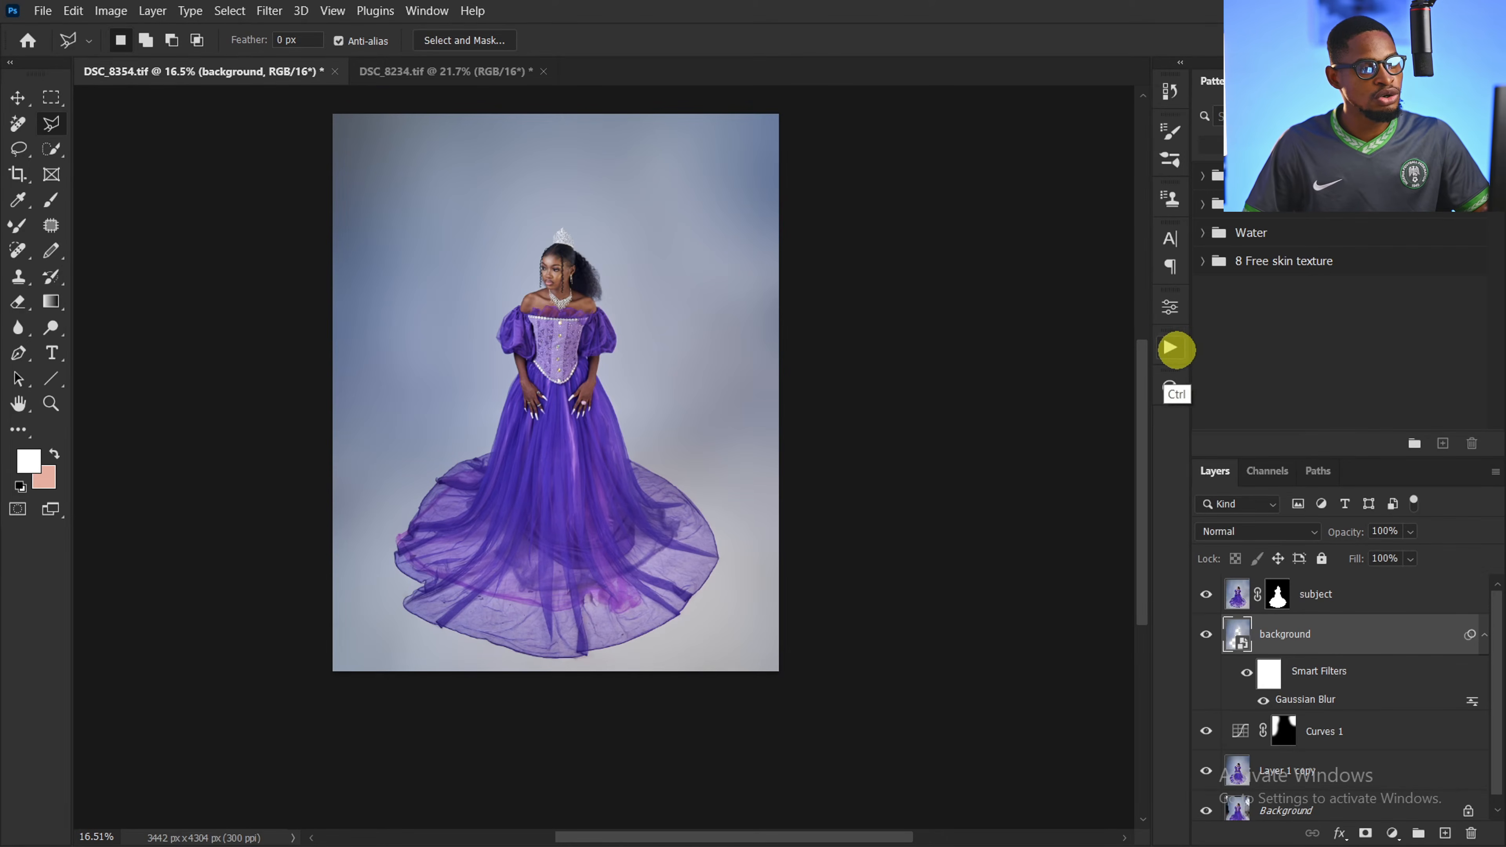
pyautogui.click(1170, 348)
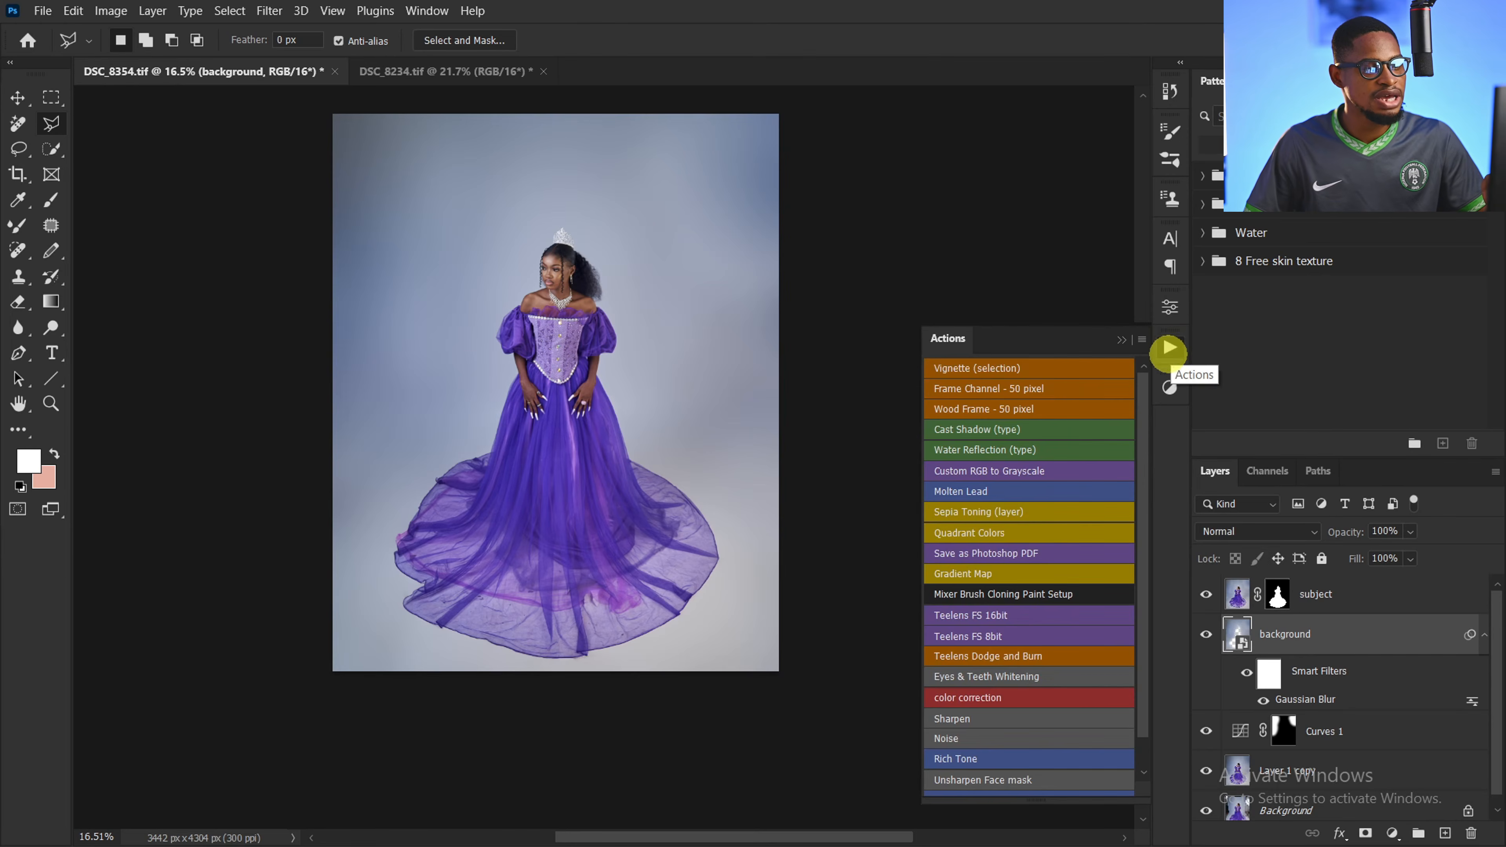
pyautogui.press('ctrl')
pyautogui.press('ctrl')
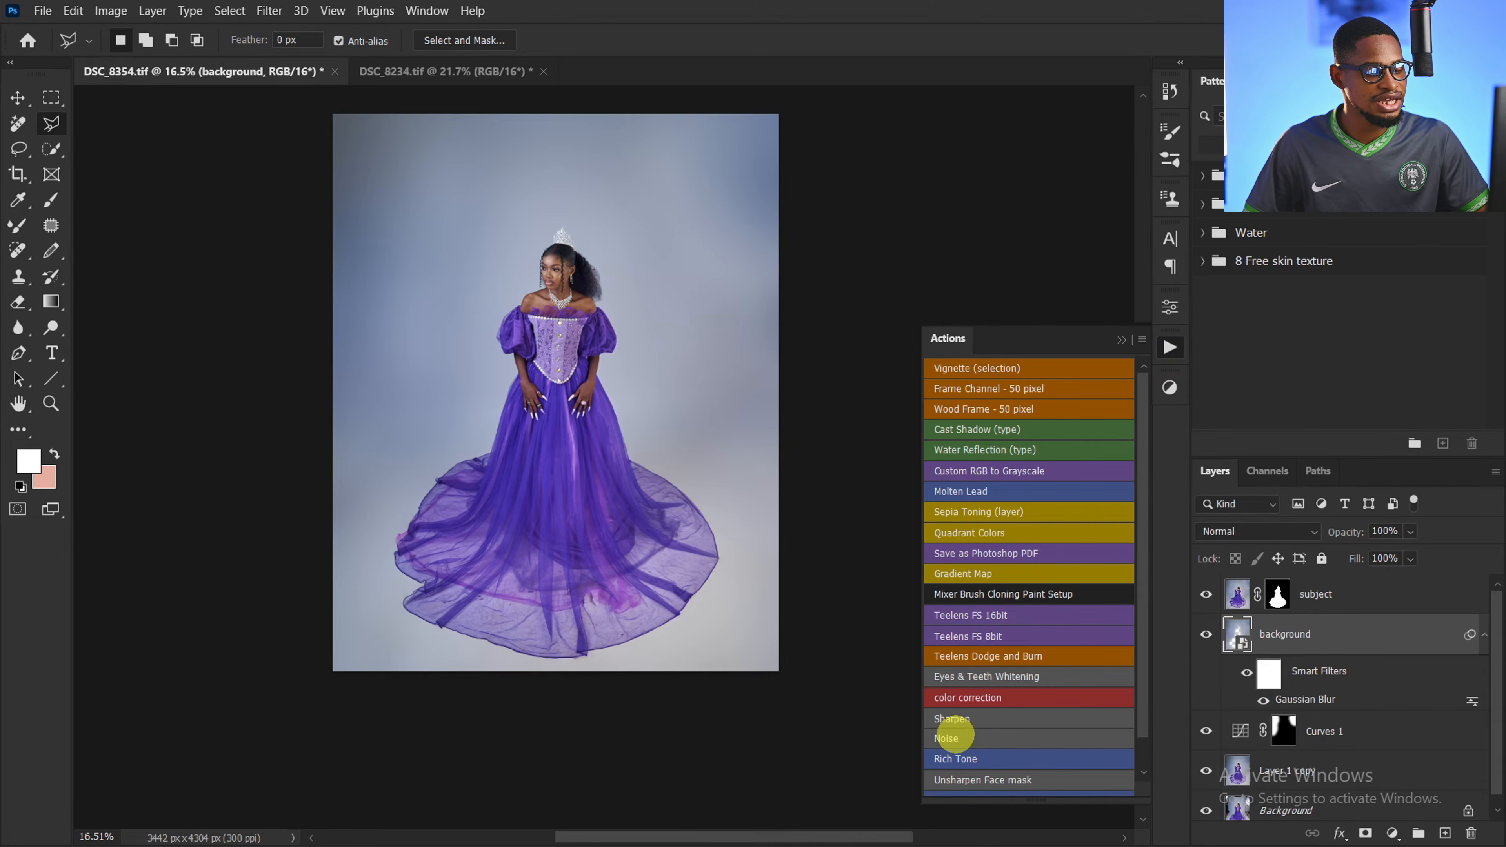
pyautogui.click(946, 737)
# Inspect the grain on the backdrop and set the noise layer's opacity to 35%
pyautogui.press('z')
pyautogui.moveTo(441, 293)
pyautogui.mouseDown()
pyautogui.moveTo(532, 272)
pyautogui.moveTo(509, 276)
pyautogui.mouseUp()
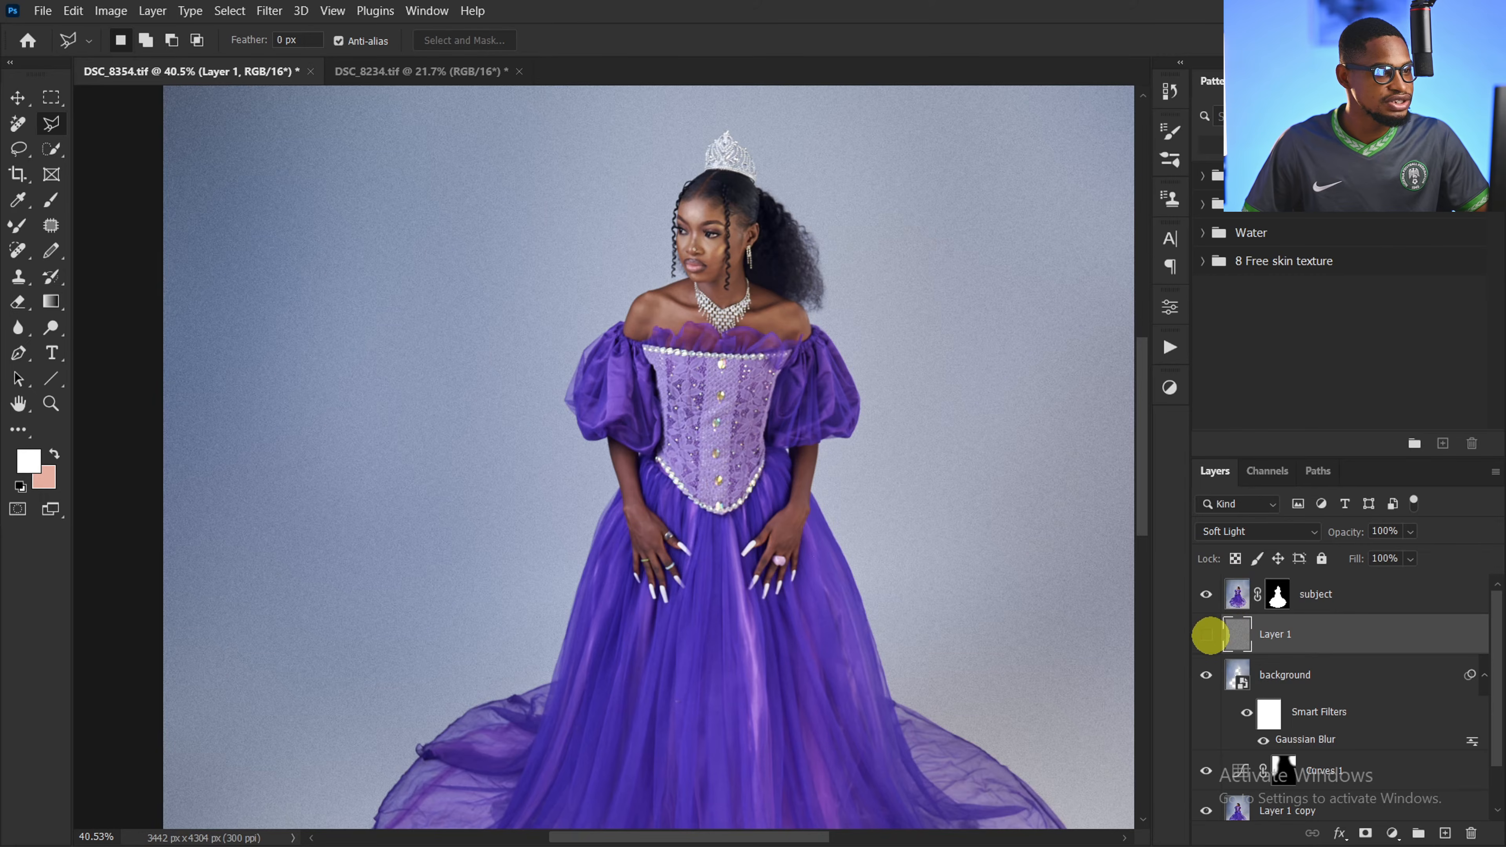
pyautogui.press('z')
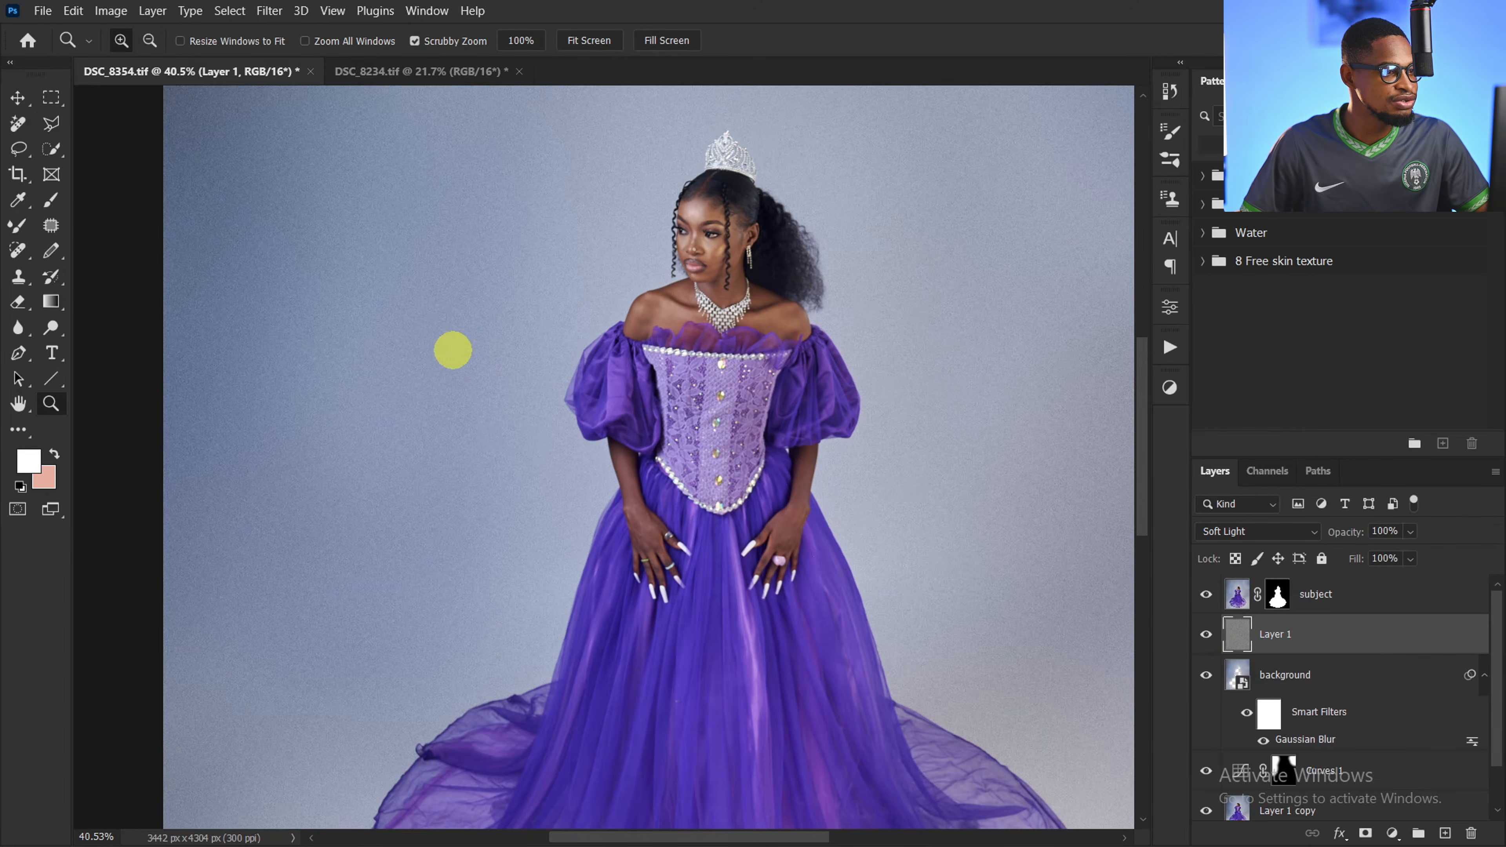
pyautogui.moveTo(453, 349); pyautogui.dragTo(462, 309)
pyautogui.click(1410, 531)
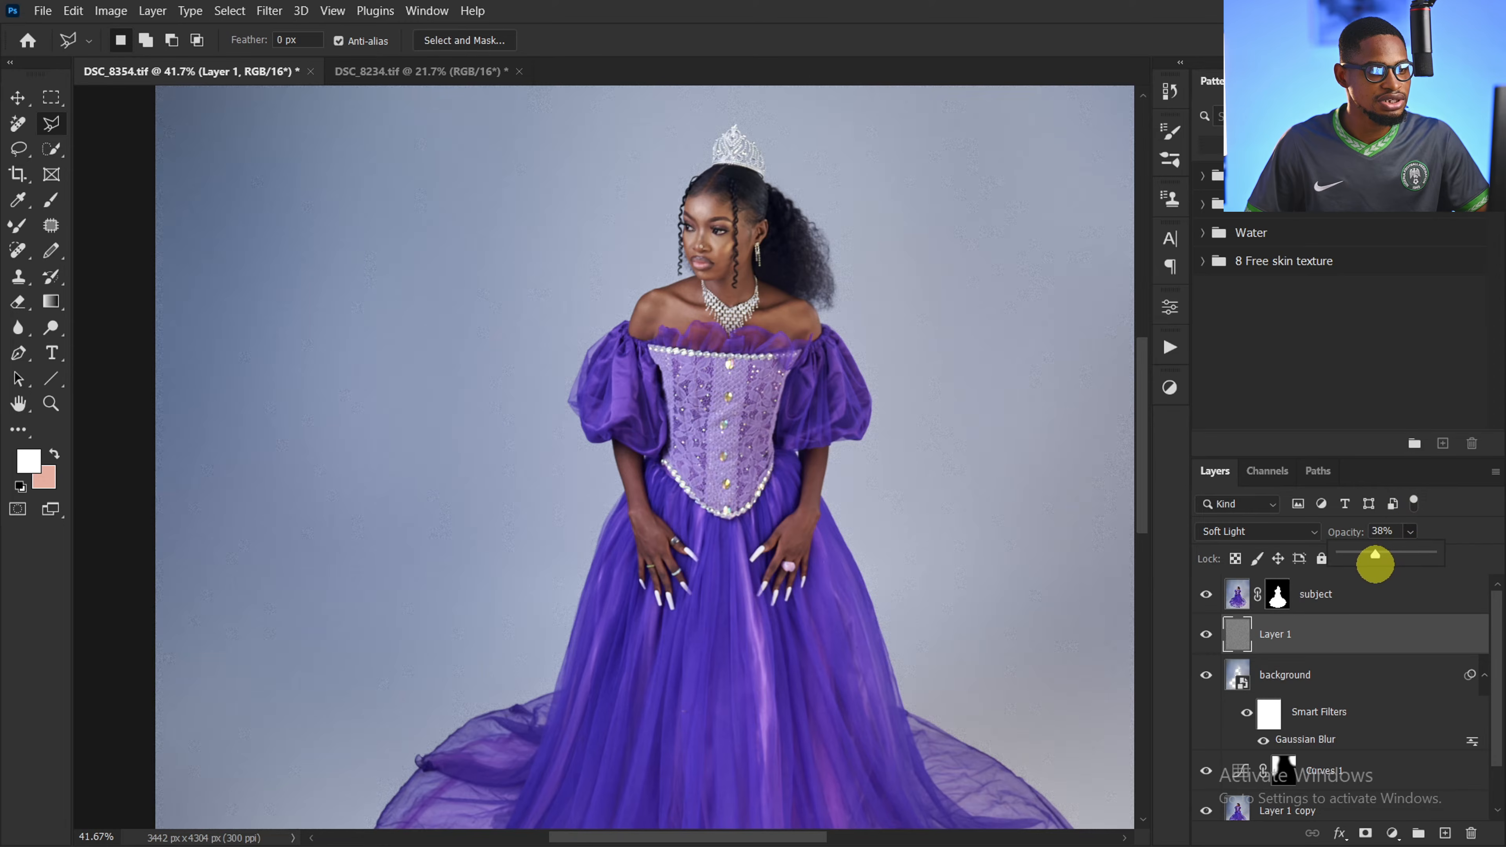
pyautogui.moveTo(1373, 563); pyautogui.dragTo(1371, 564)
# Group all layers from the subject layer down to Layer 1 copy, leaving out the original Background
pyautogui.press('z')
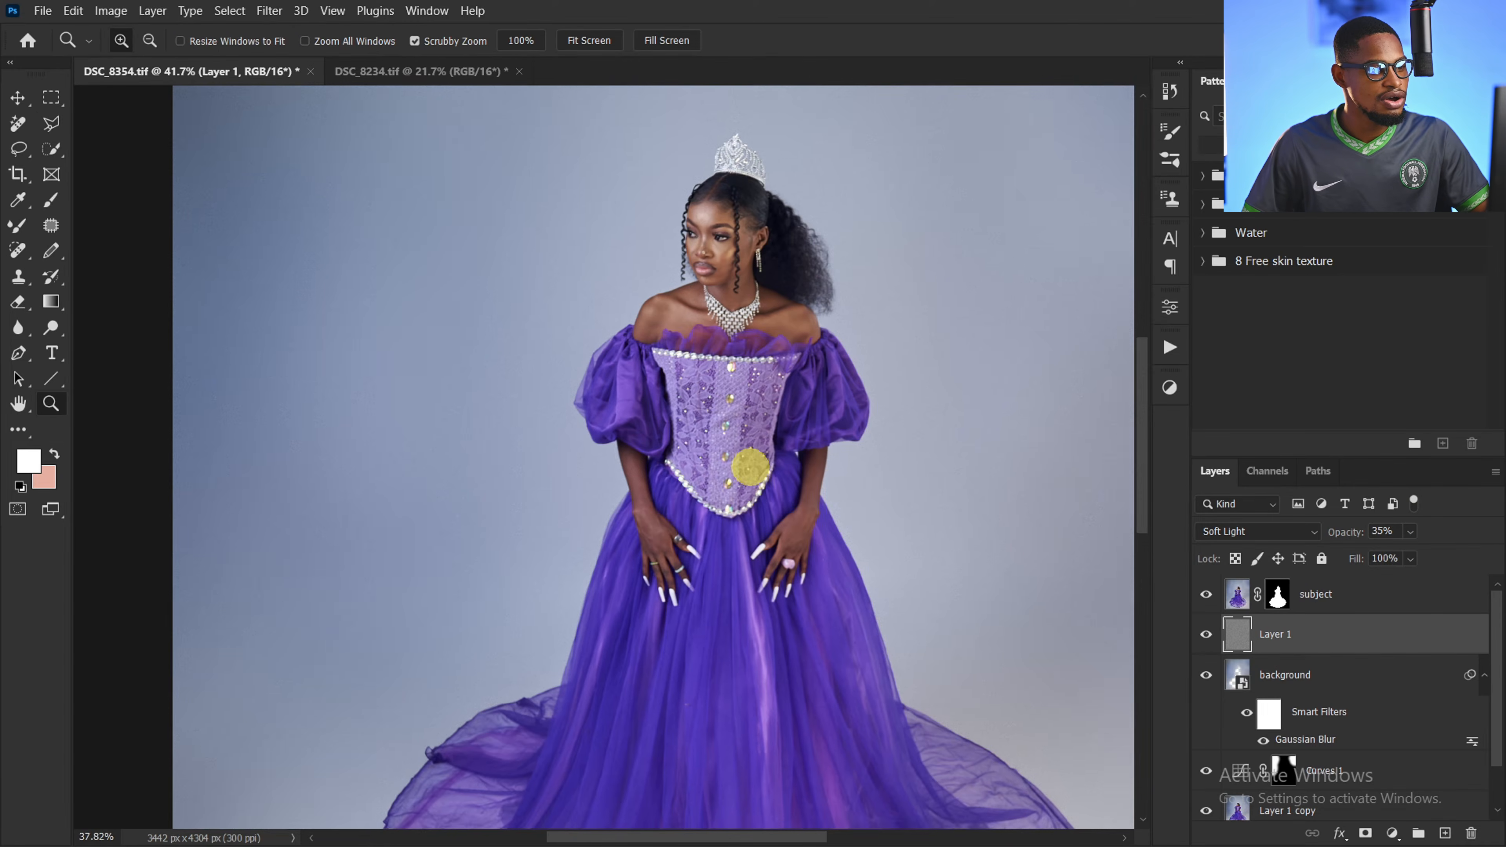
pyautogui.moveTo(790, 555); pyautogui.dragTo(698, 461)
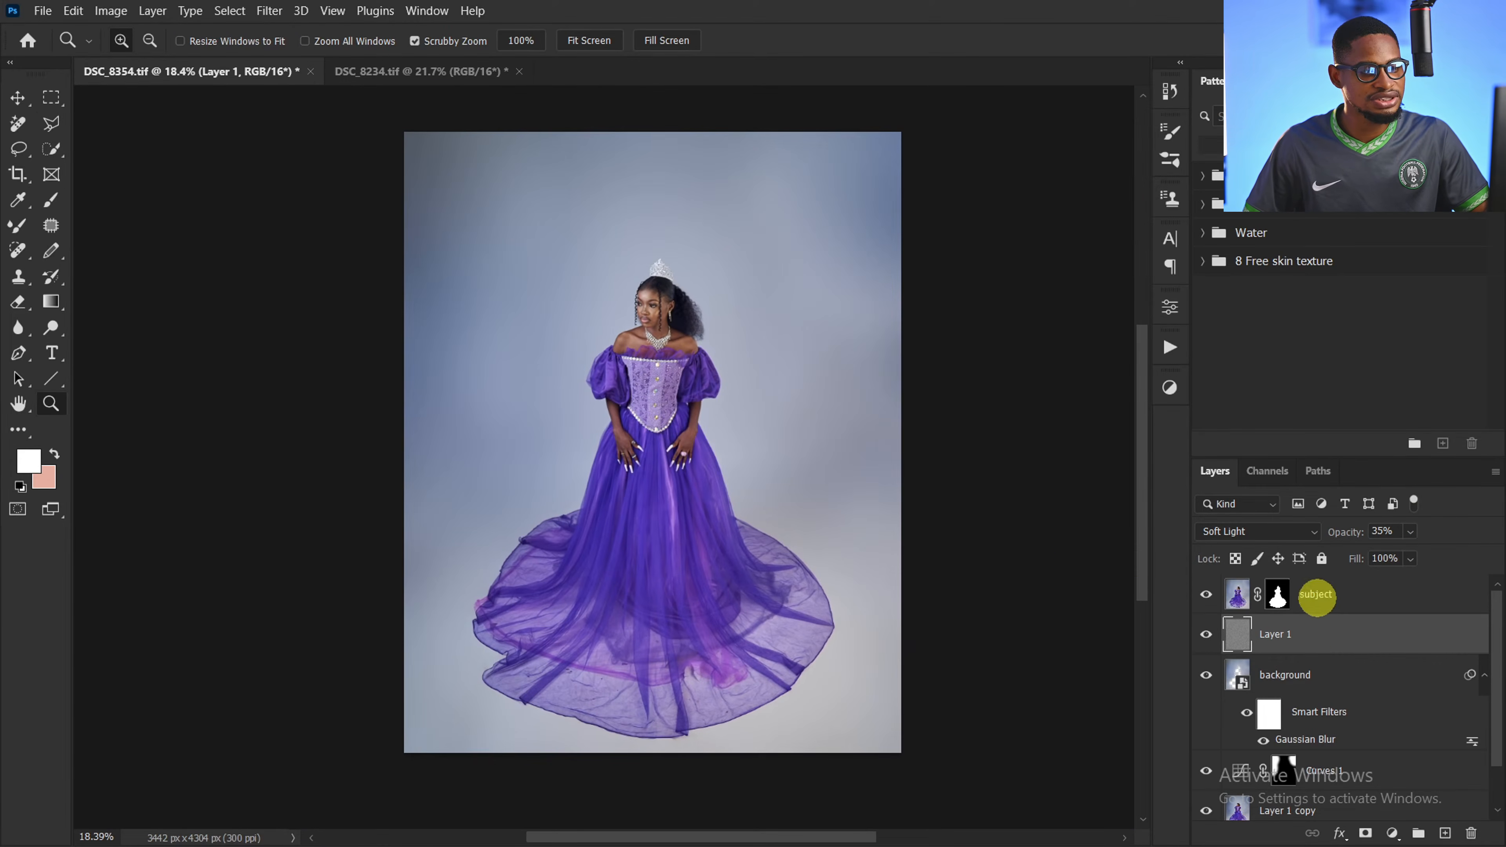
pyautogui.click(1328, 593)
pyautogui.scroll(-1, 1487, 682)
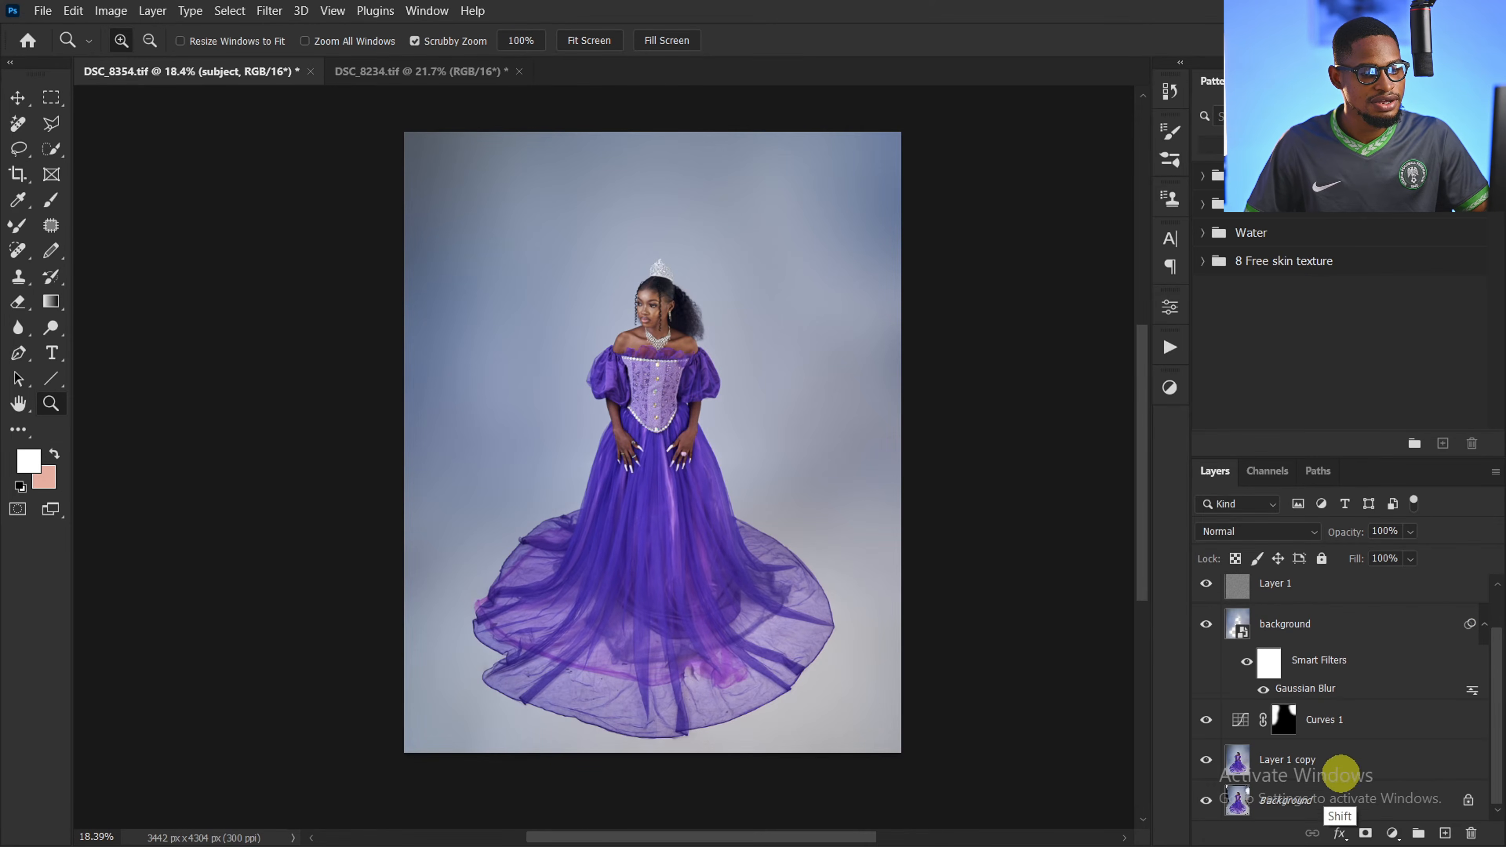
pyautogui.keyDown('shift'); pyautogui.click(1326, 758); pyautogui.keyUp('shift')
pyautogui.hotkey('ctrl', 'g')
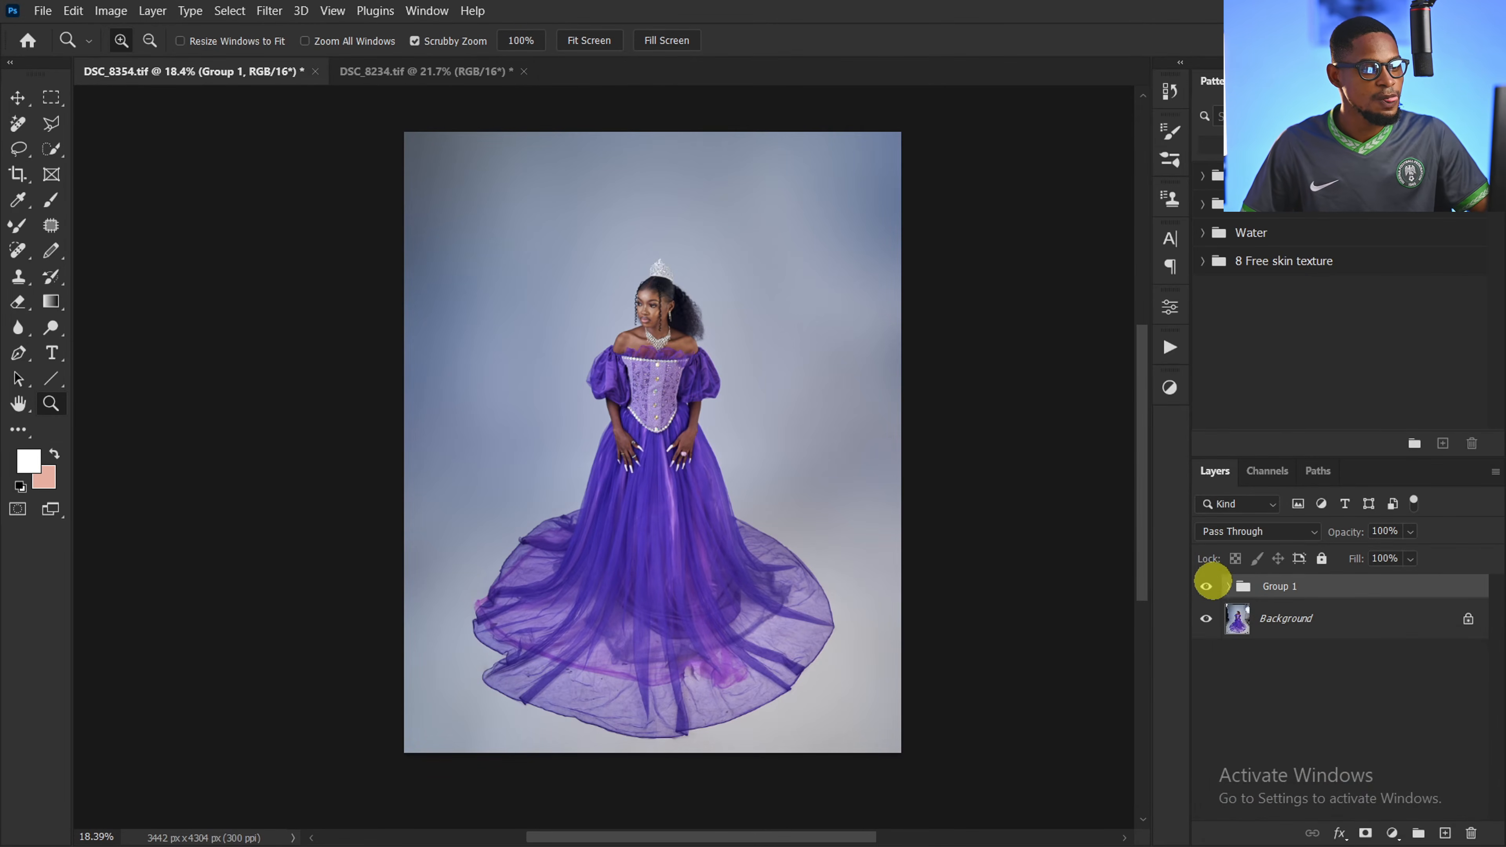
# Compare the portrait with the group hidden and shown, and stamp all visible layers into a new top layer
pyautogui.click(1205, 587)
pyautogui.click(1205, 587)
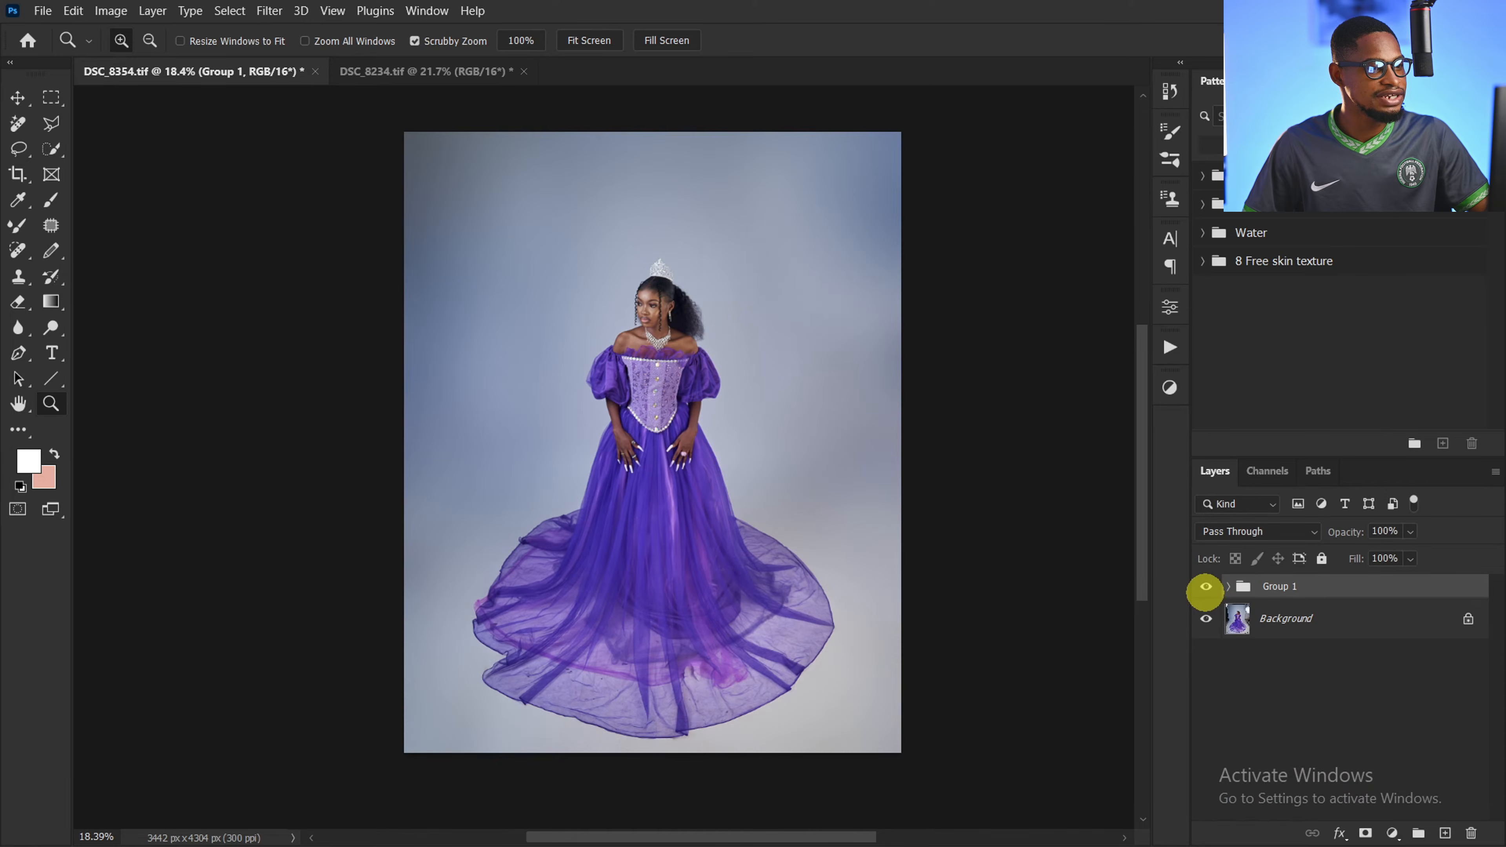
pyautogui.moveTo(664, 444); pyautogui.dragTo(590, 434)
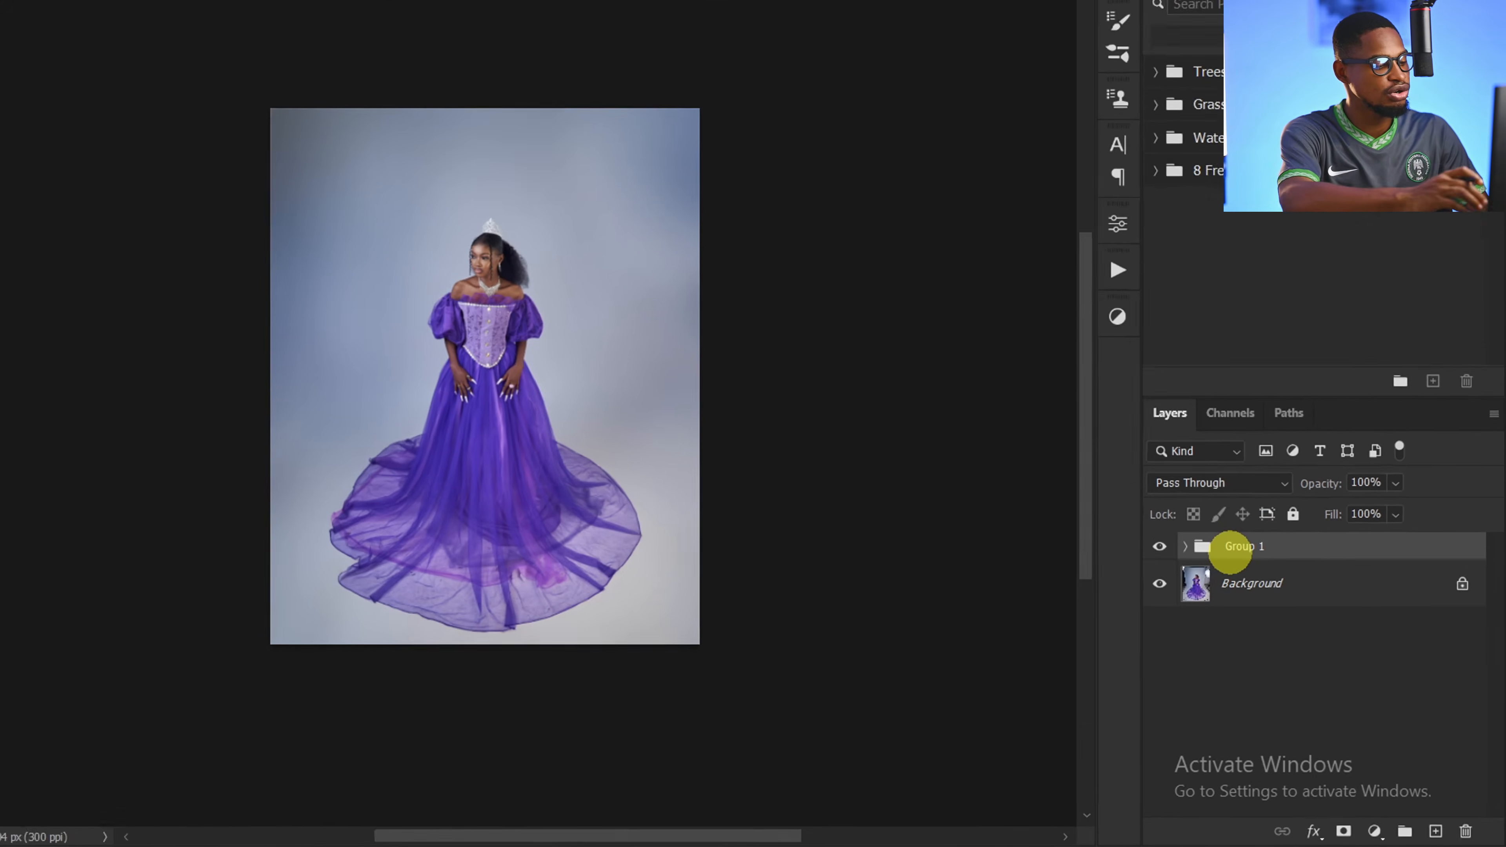
pyautogui.hotkey('ctrl', 'shift', 'alt', 'e')
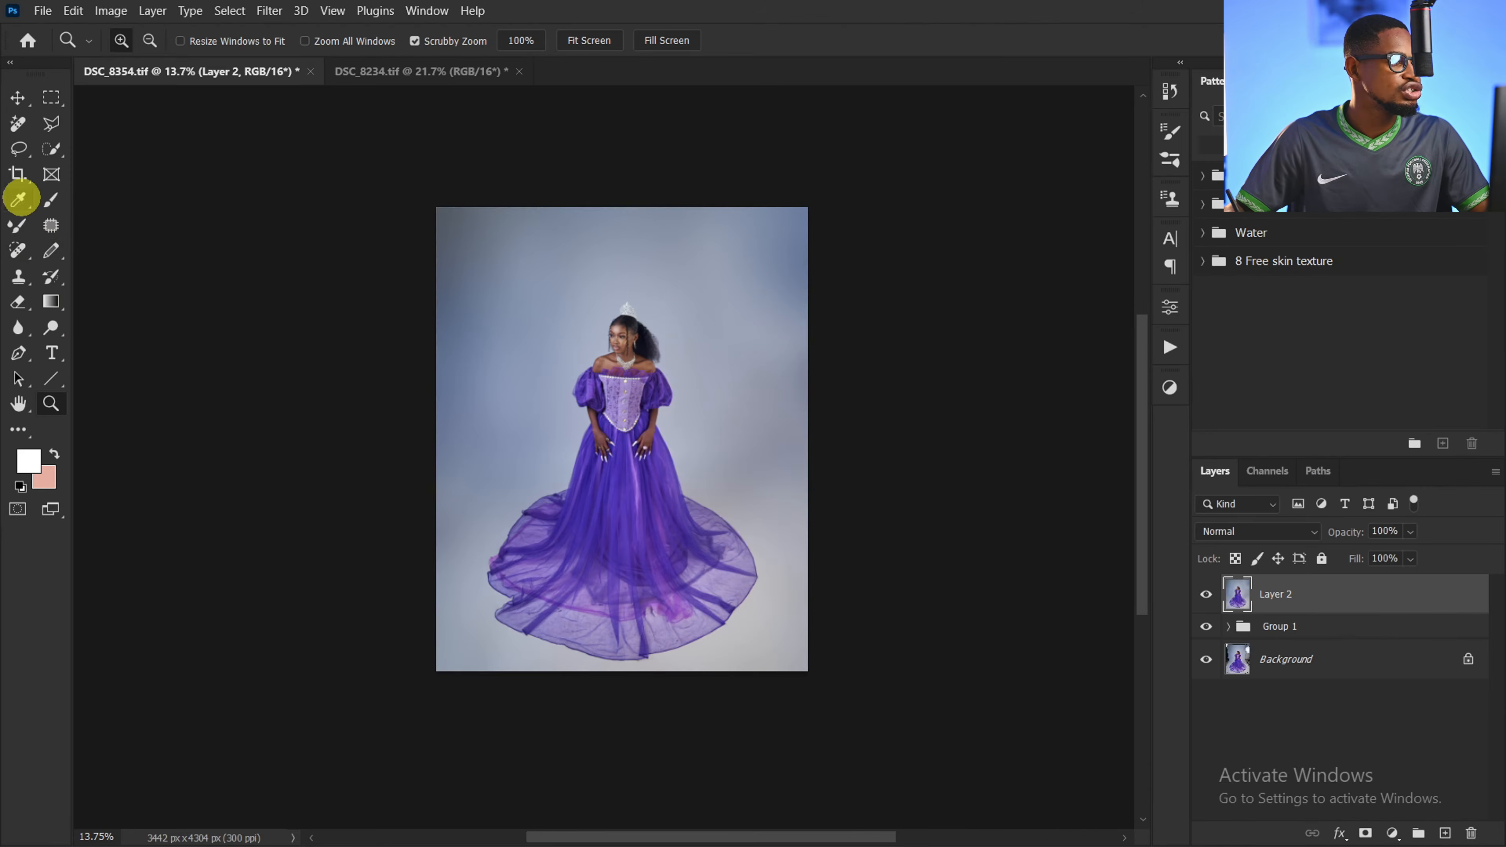
# Extend the canvas above and on both sides of the woman to about 4101 × 5125 px at 4:5 with a Content-Aware crop
pyautogui.click(17, 174)
pyautogui.click(149, 41)
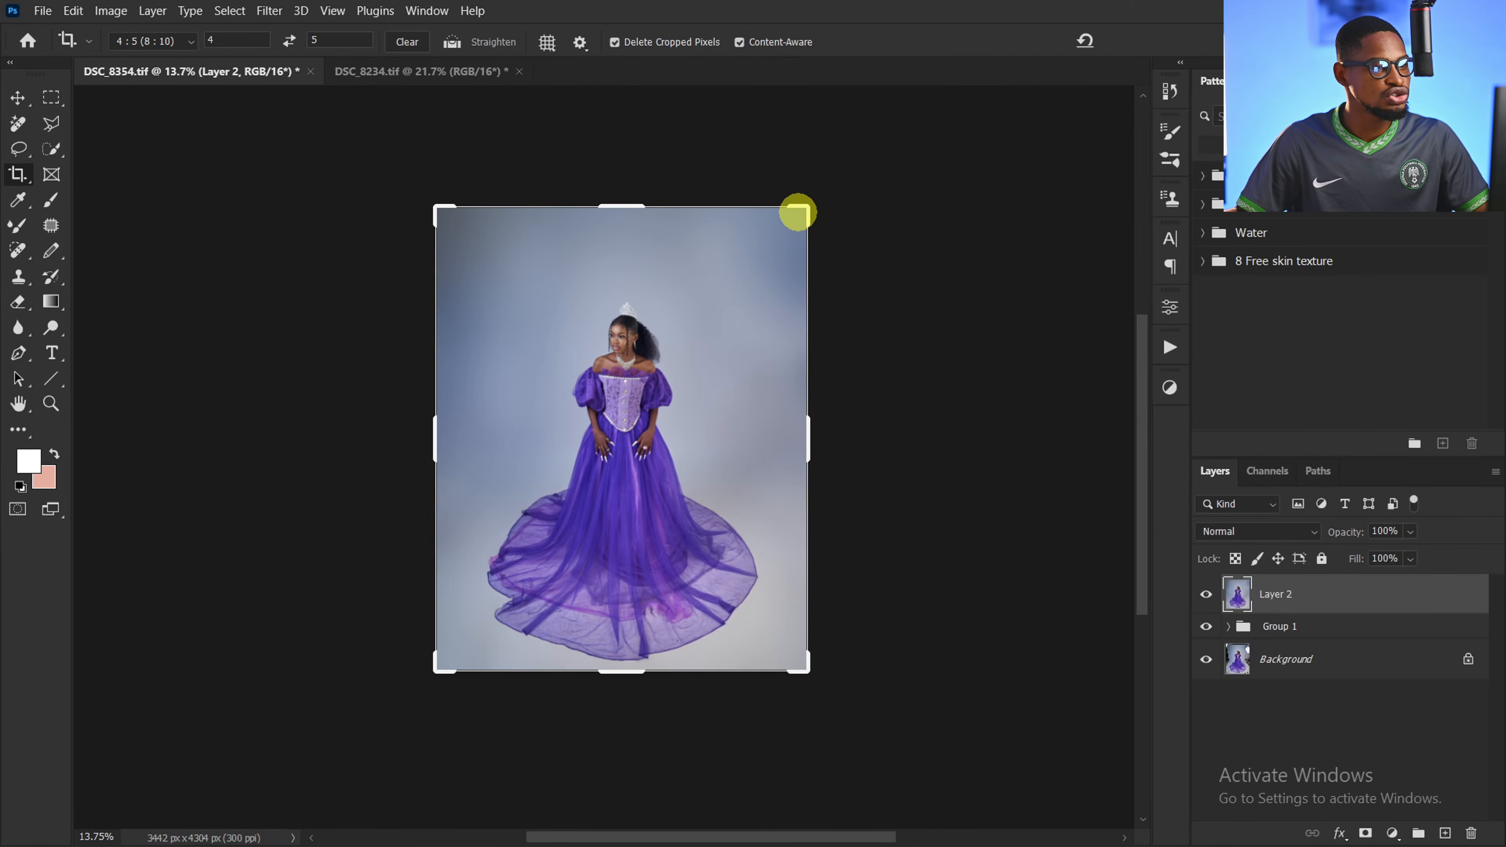
pyautogui.moveTo(805, 208); pyautogui.dragTo(834, 155)
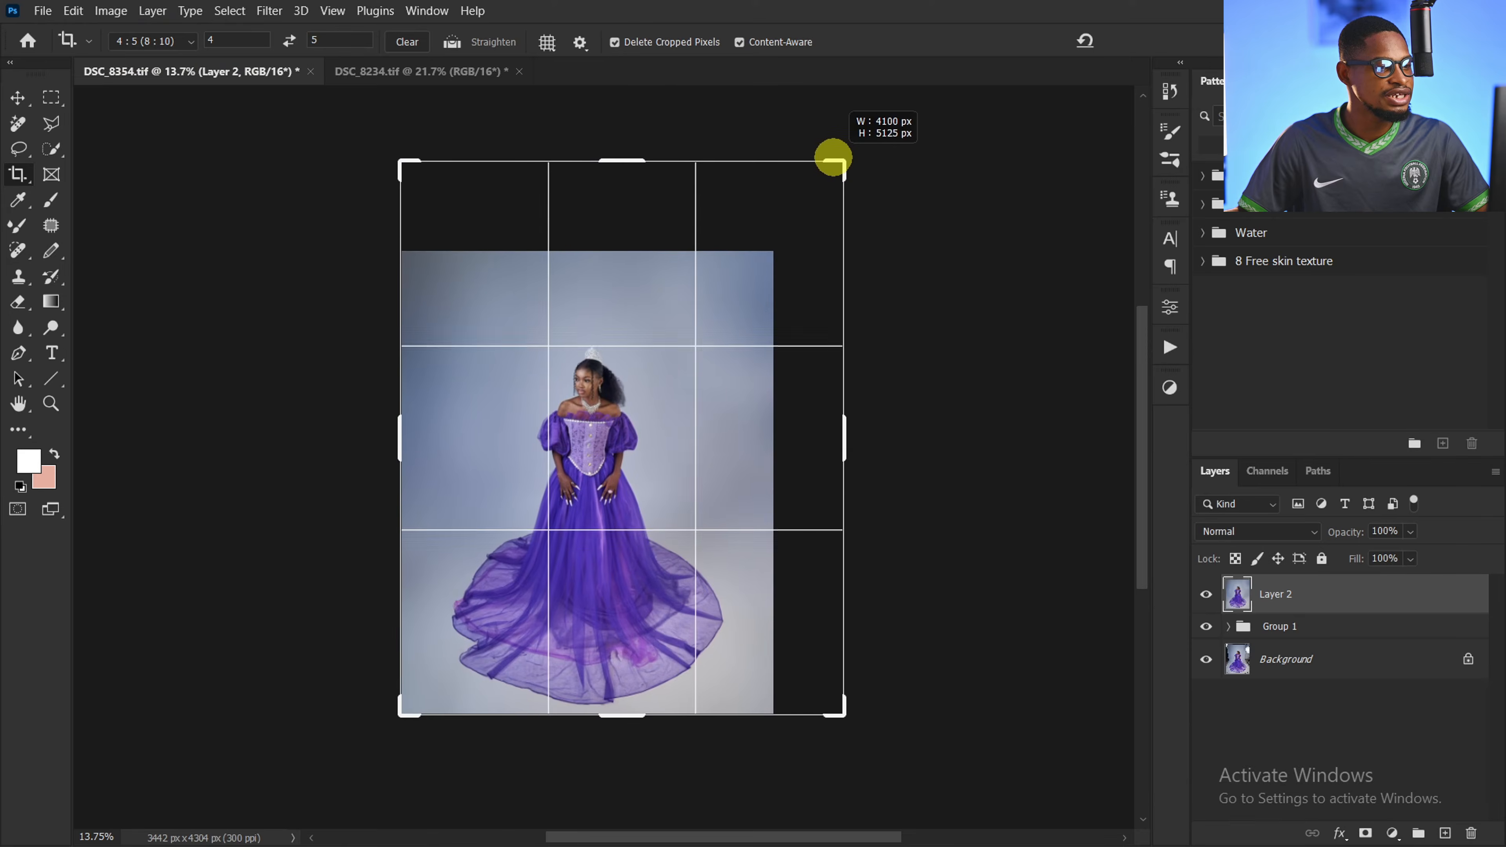
pyautogui.moveTo(750, 380)
pyautogui.mouseDown()
pyautogui.moveTo(777, 401)
pyautogui.moveTo(762, 406)
pyautogui.mouseUp()
pyautogui.click(740, 44)
pyautogui.click(740, 44)
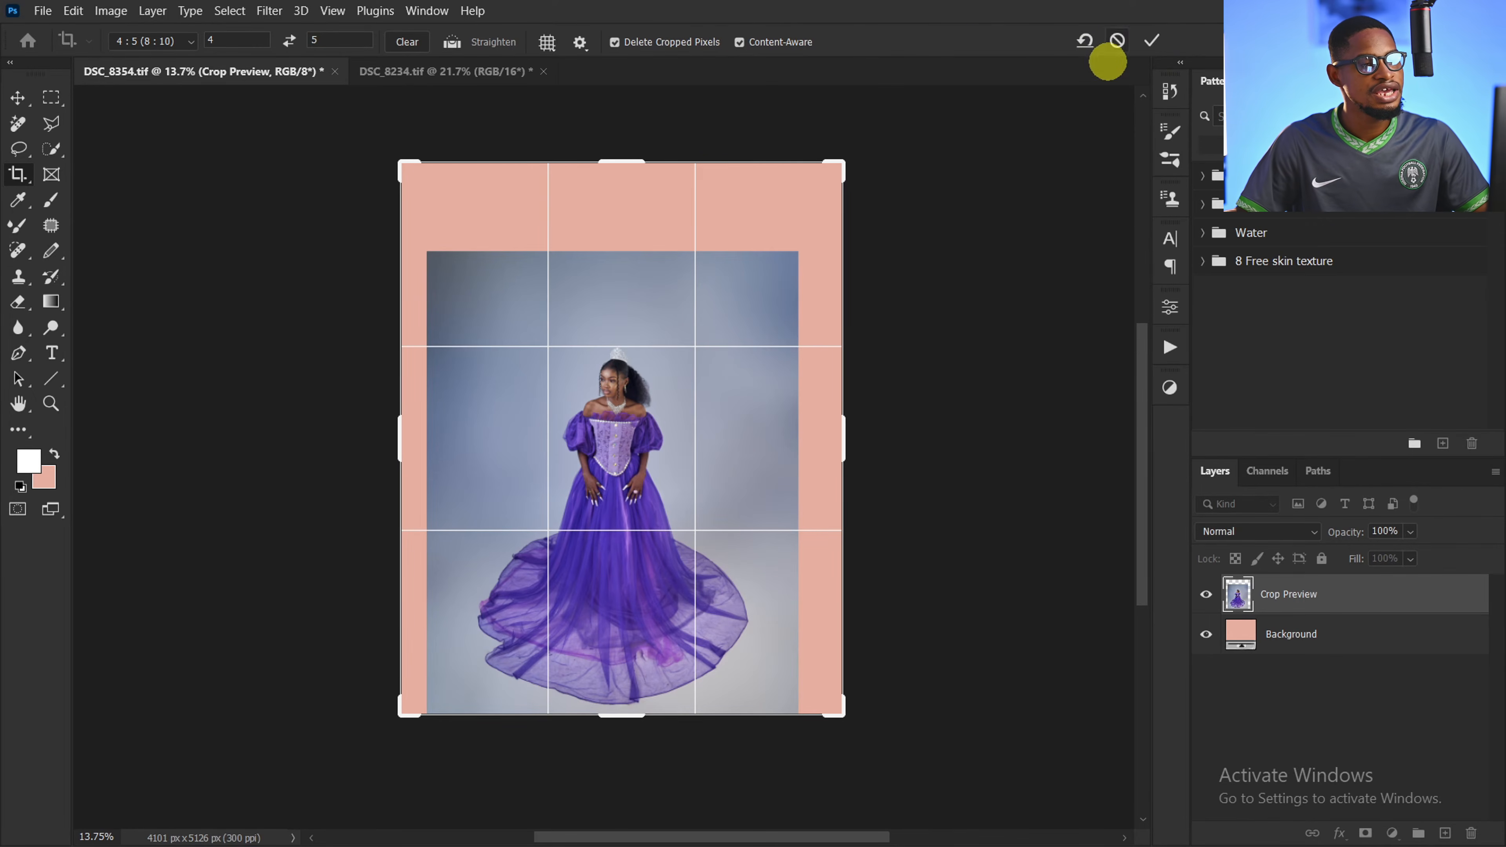
pyautogui.click(1150, 40)
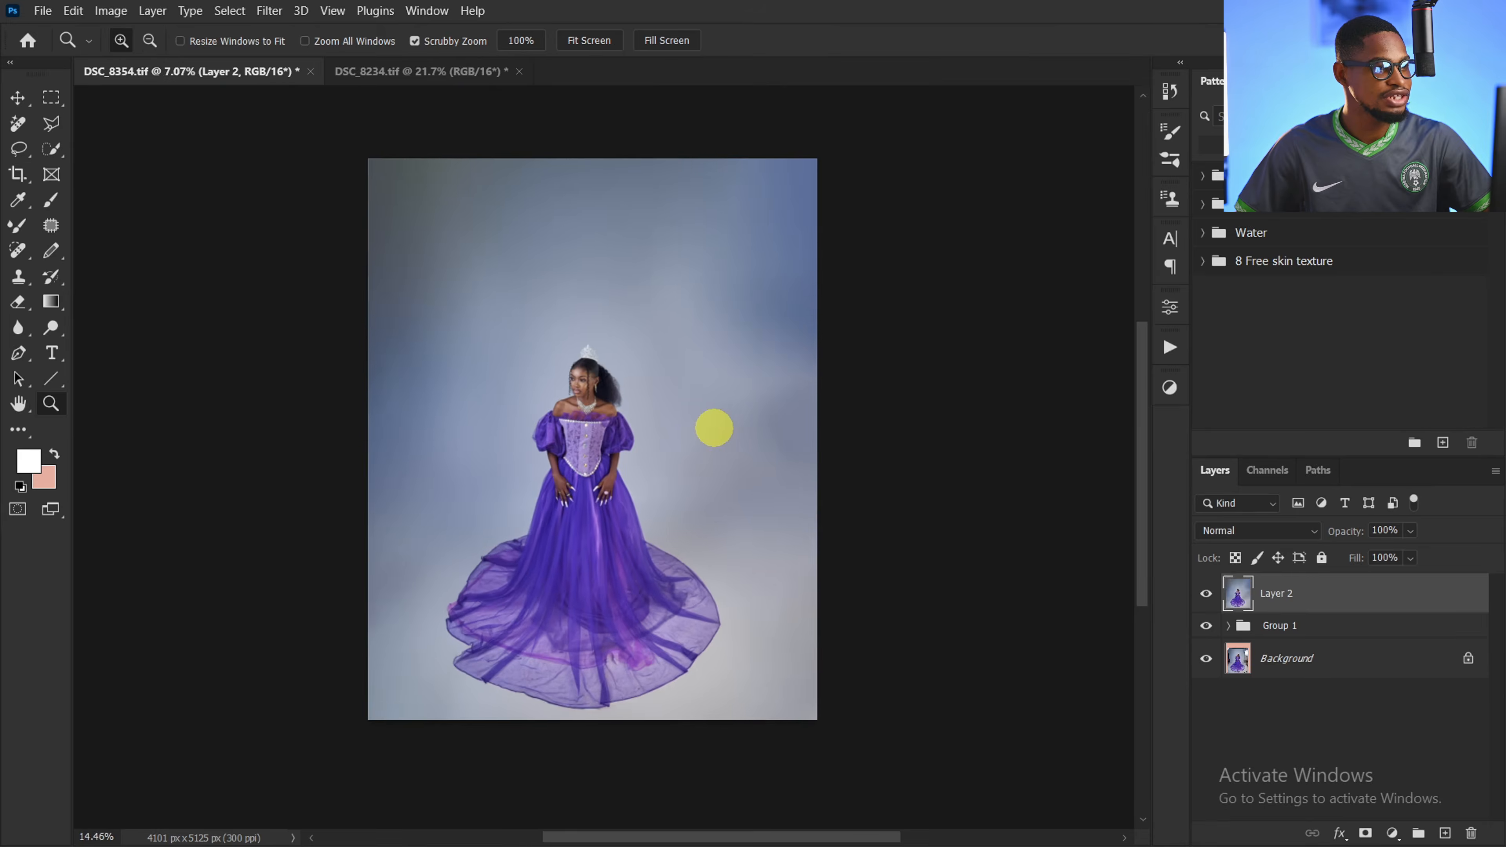
# Check the extended backdrop by hiding and showing the merged top layer
pyautogui.scroll(1, 720, 427)
pyautogui.press('v')
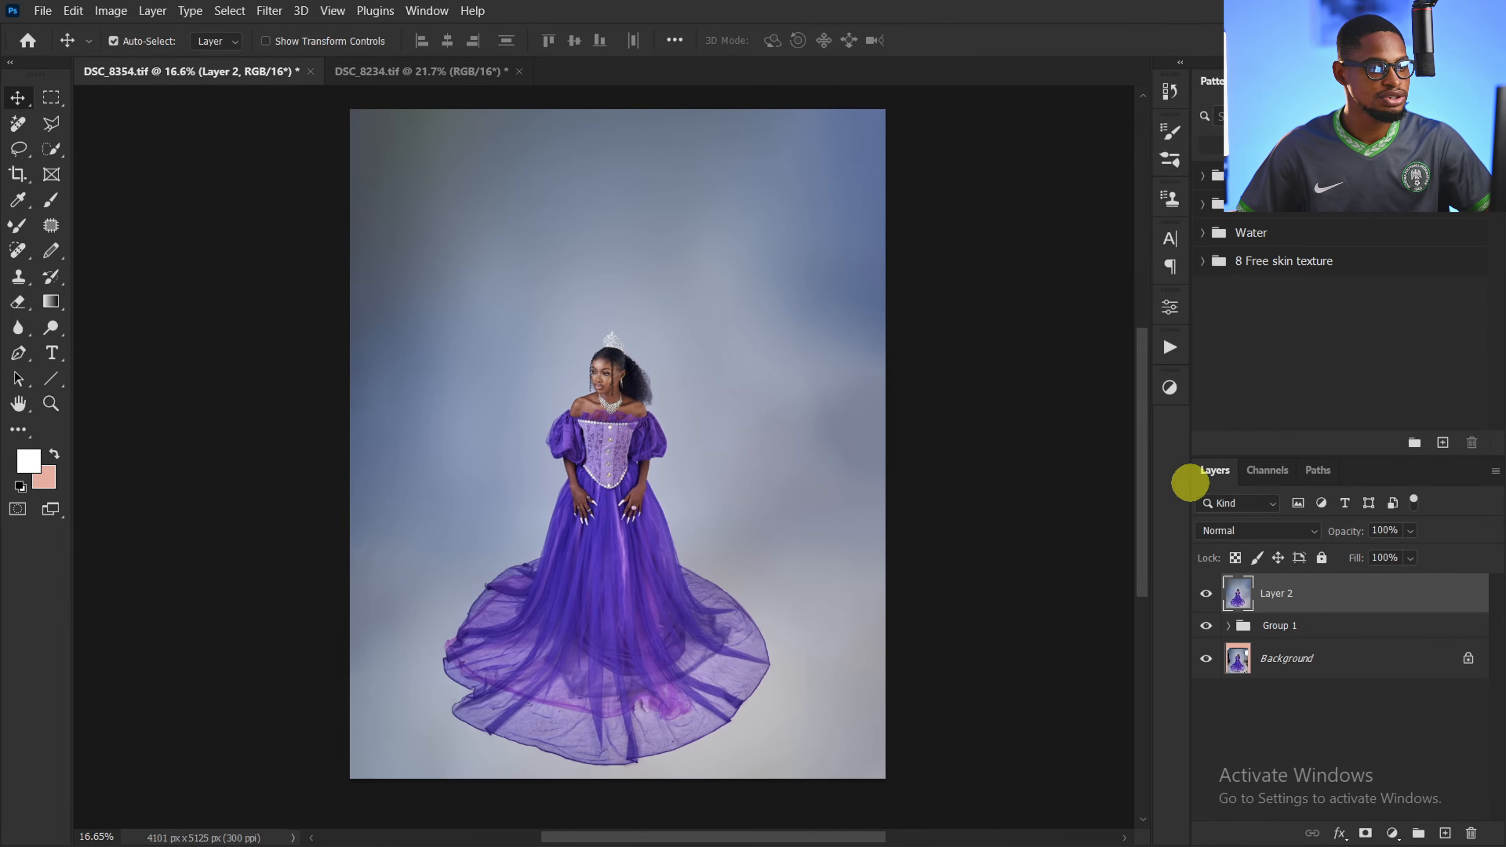
pyautogui.click(1206, 594)
pyautogui.click(1206, 593)
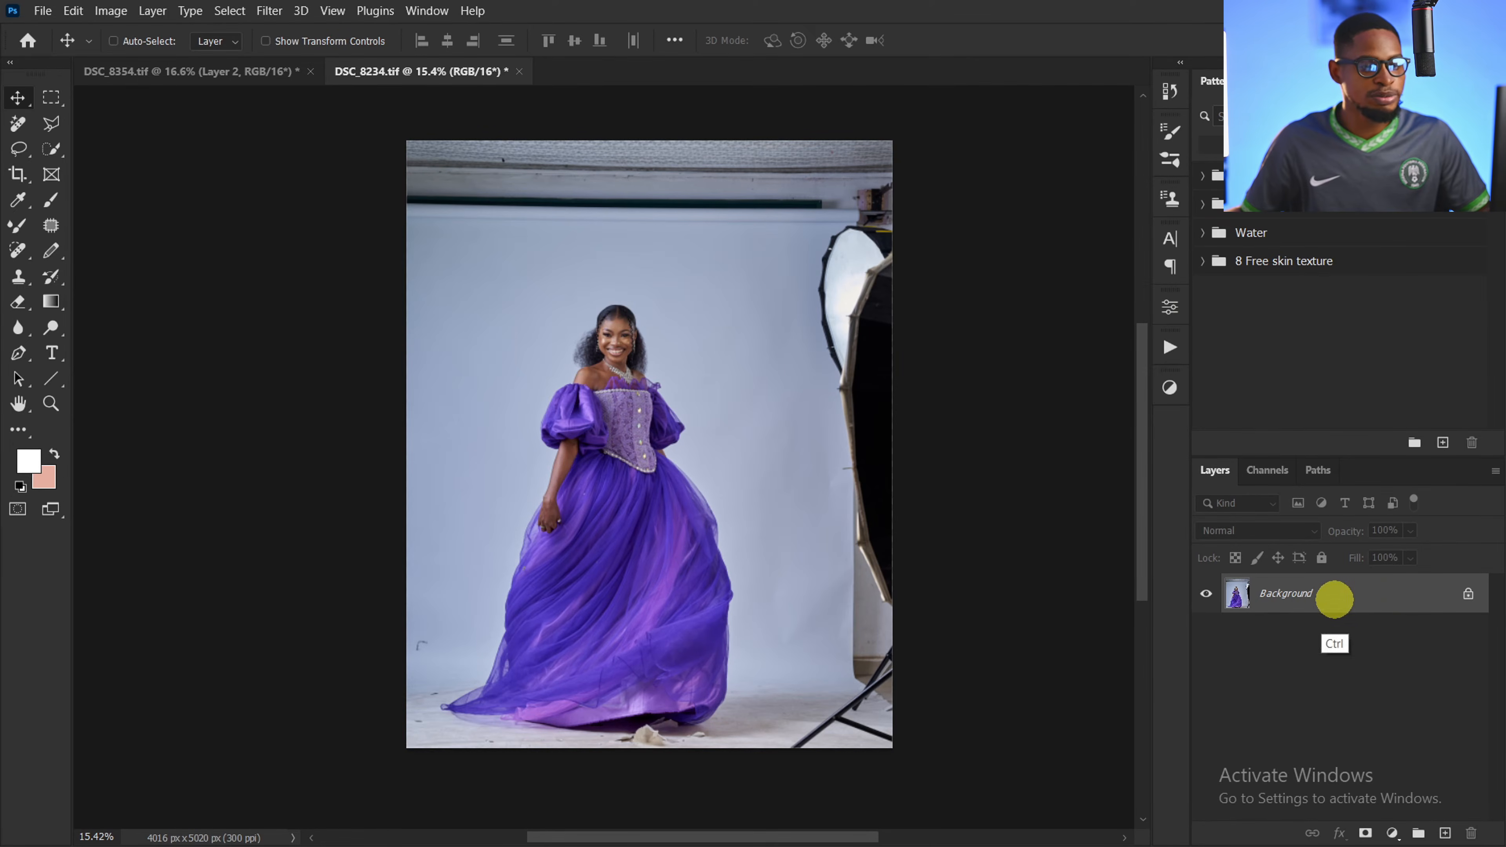
# In DSC_8234.tif, duplicate the Background layer and crop at 4:5 to about 3347 × 4184 px, excluding the ceiling and softbox
pyautogui.hotkey('ctrl', 'j')
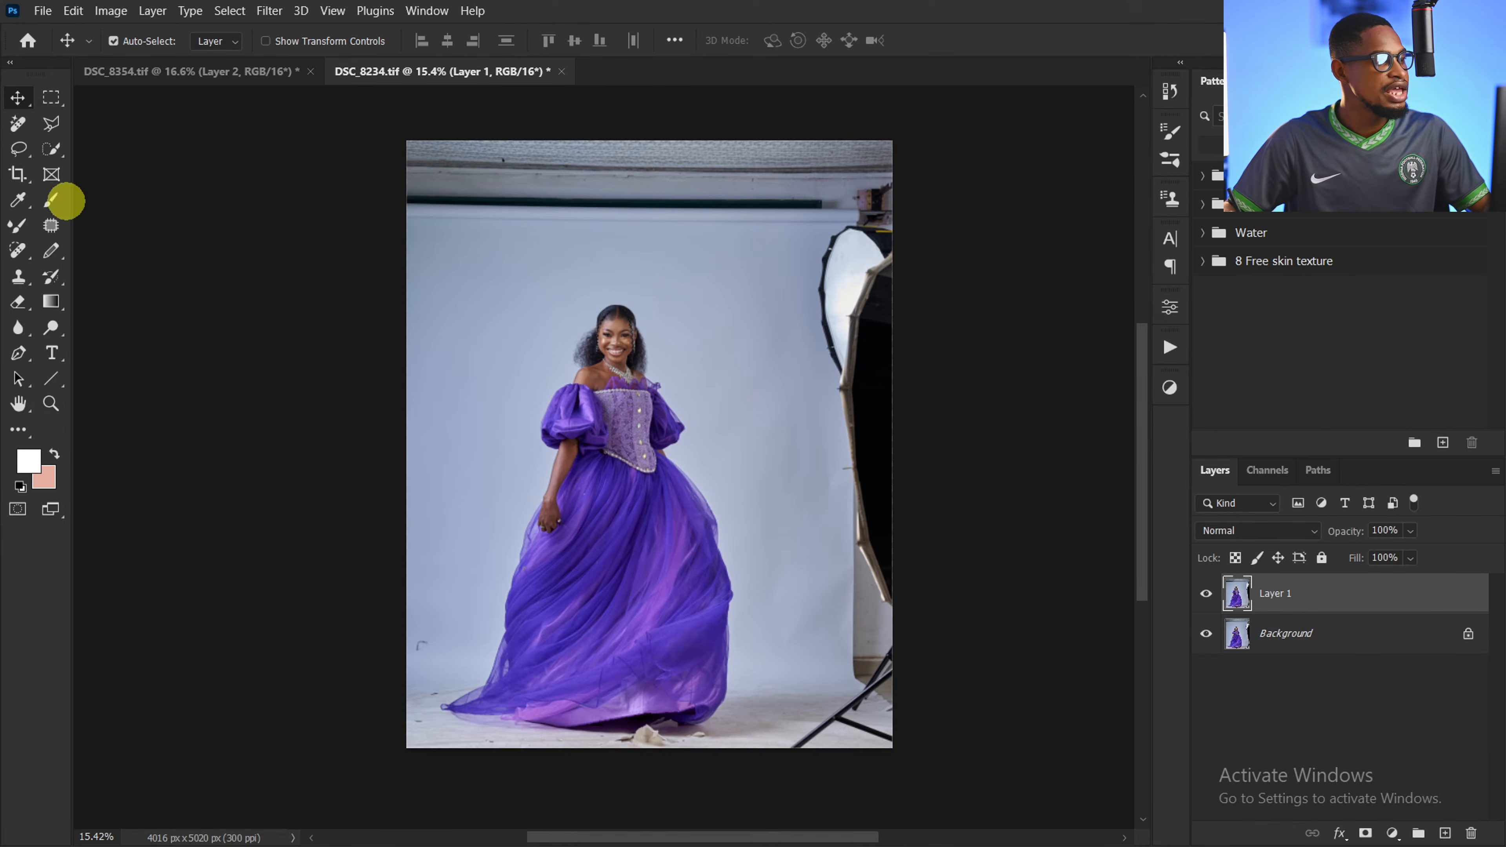
pyautogui.click(16, 174)
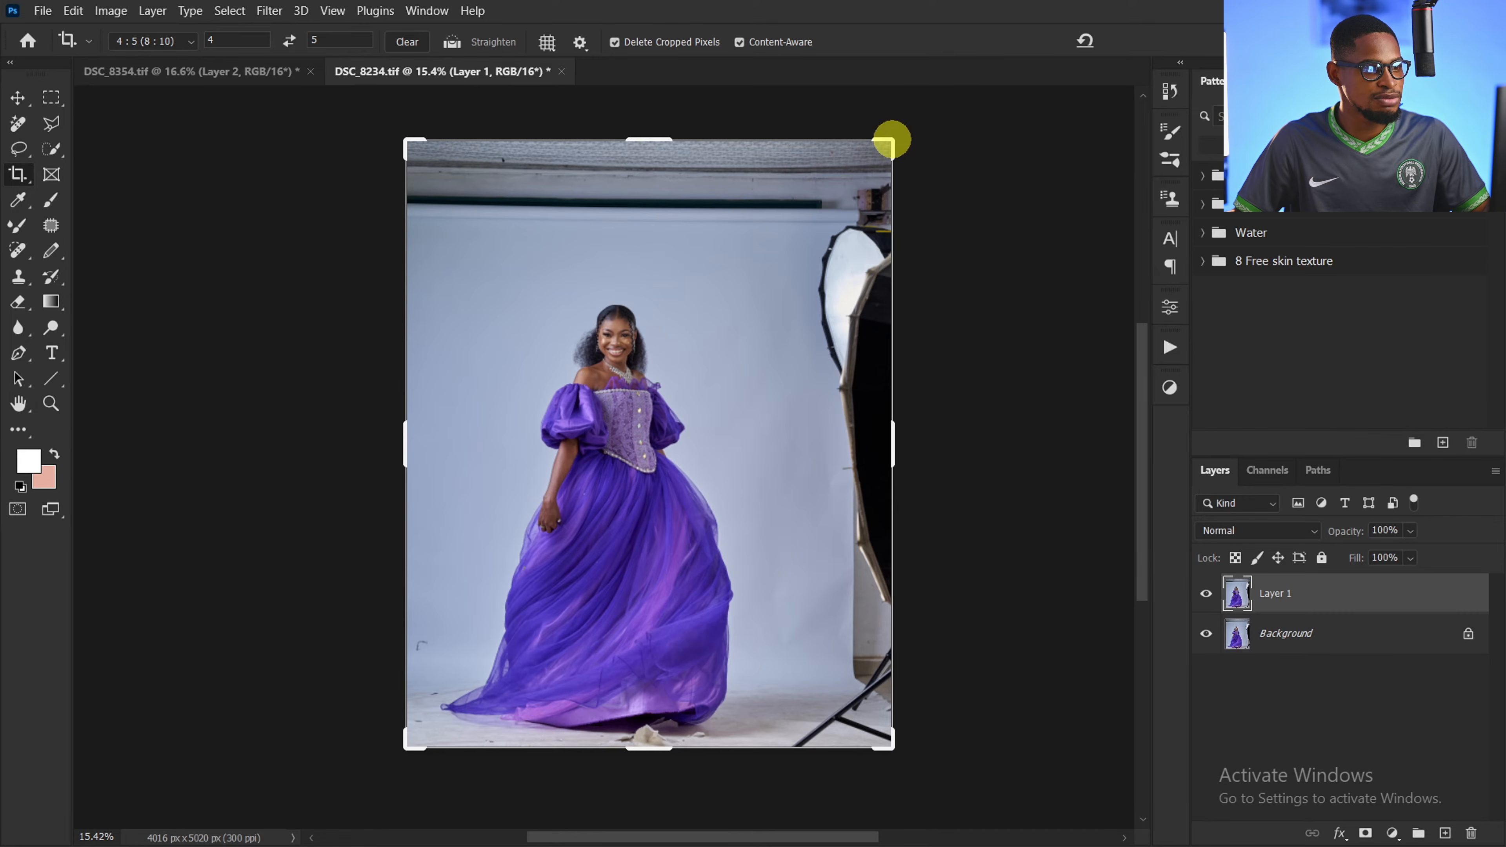
pyautogui.moveTo(891, 140); pyautogui.dragTo(872, 189)
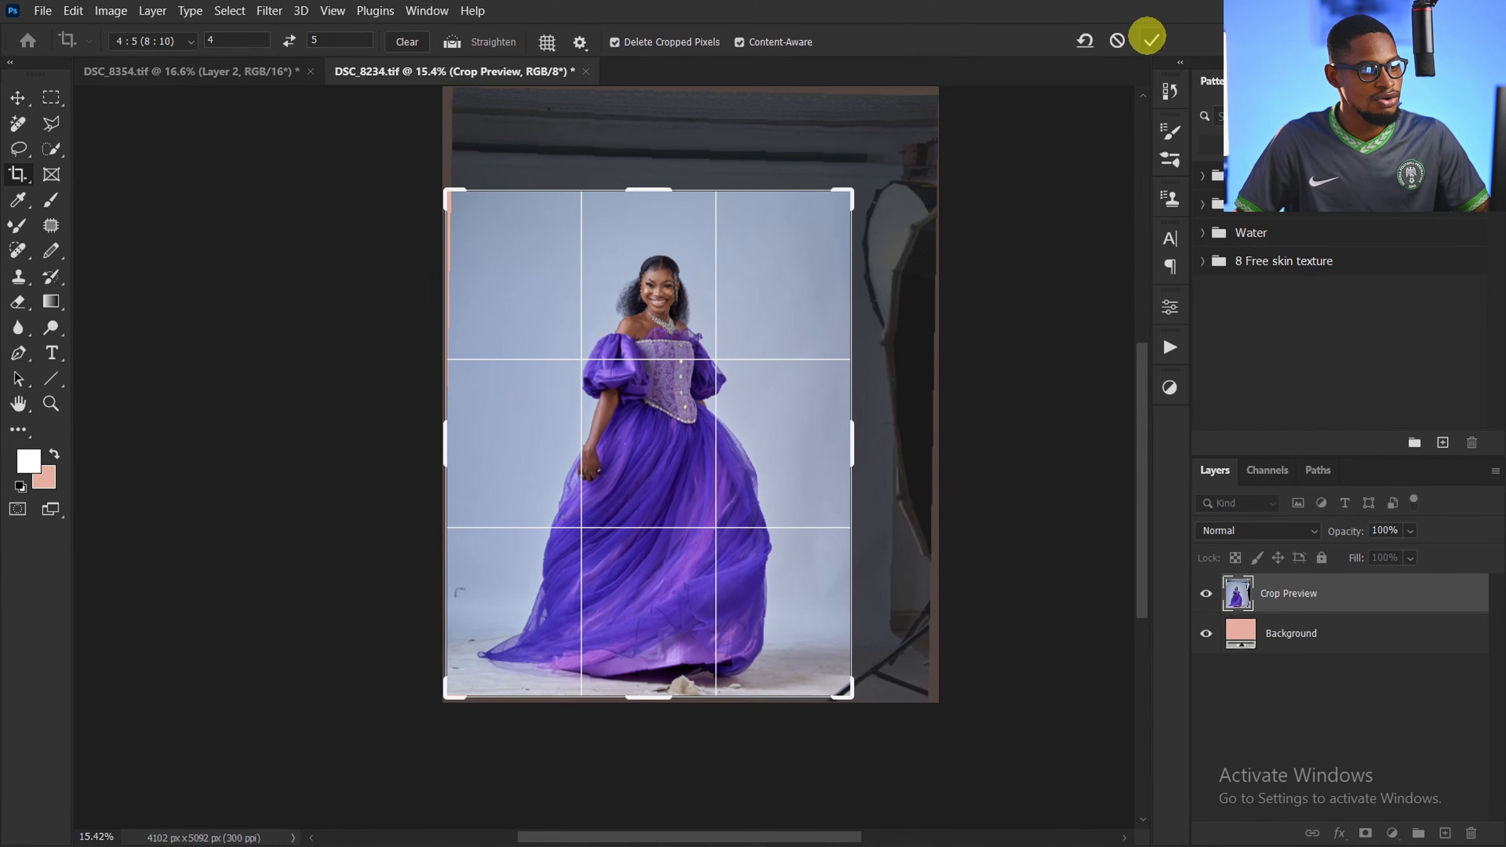
pyautogui.click(1149, 38)
# Patch out the dark stand leg in the photo's bottom-right corner with clean floor texture, and deselect
pyautogui.scroll(5, 897, 682)
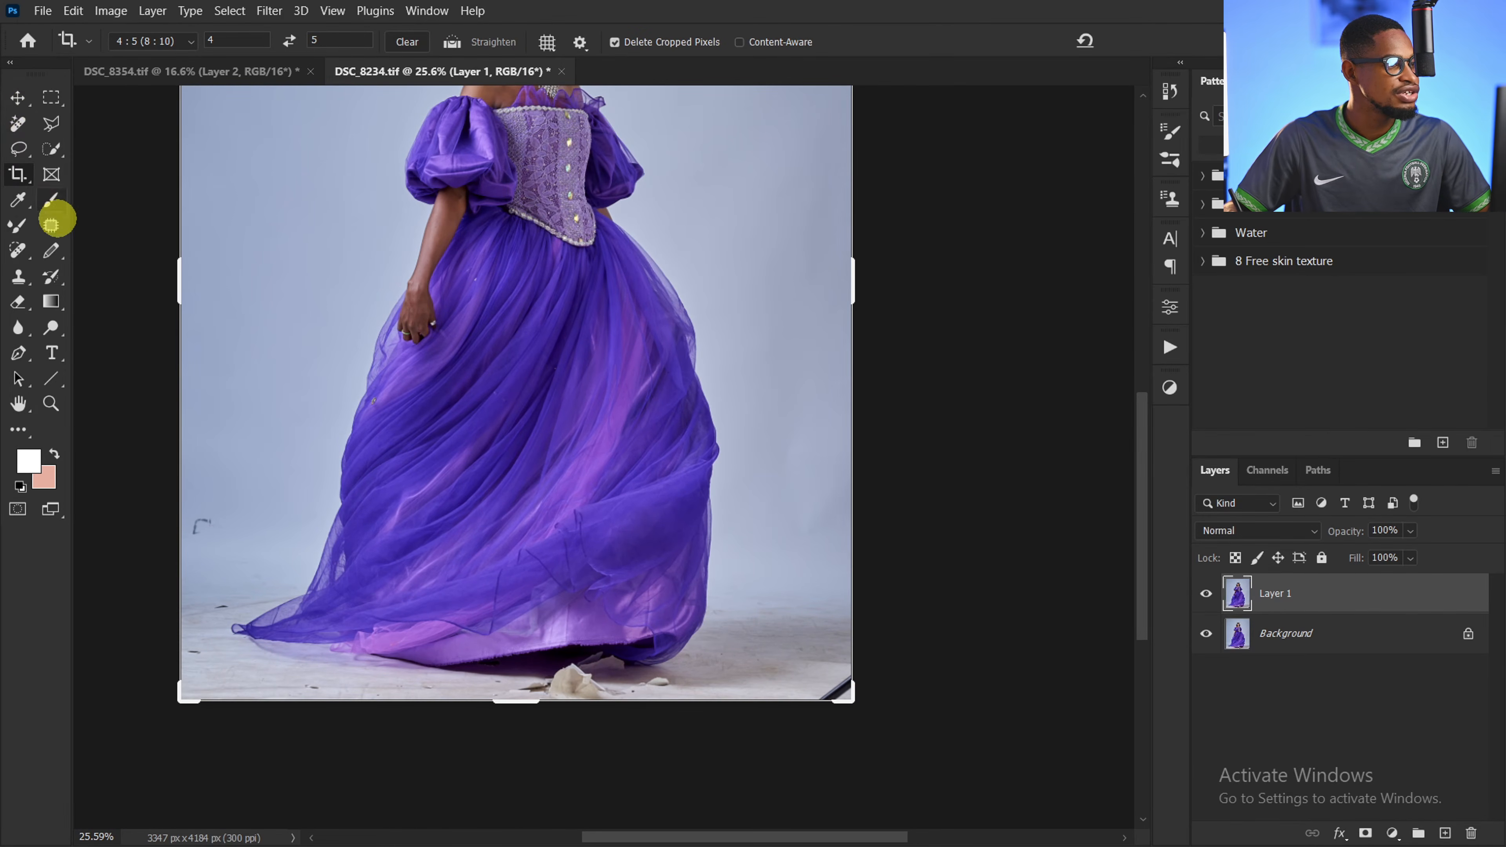
pyautogui.click(51, 226)
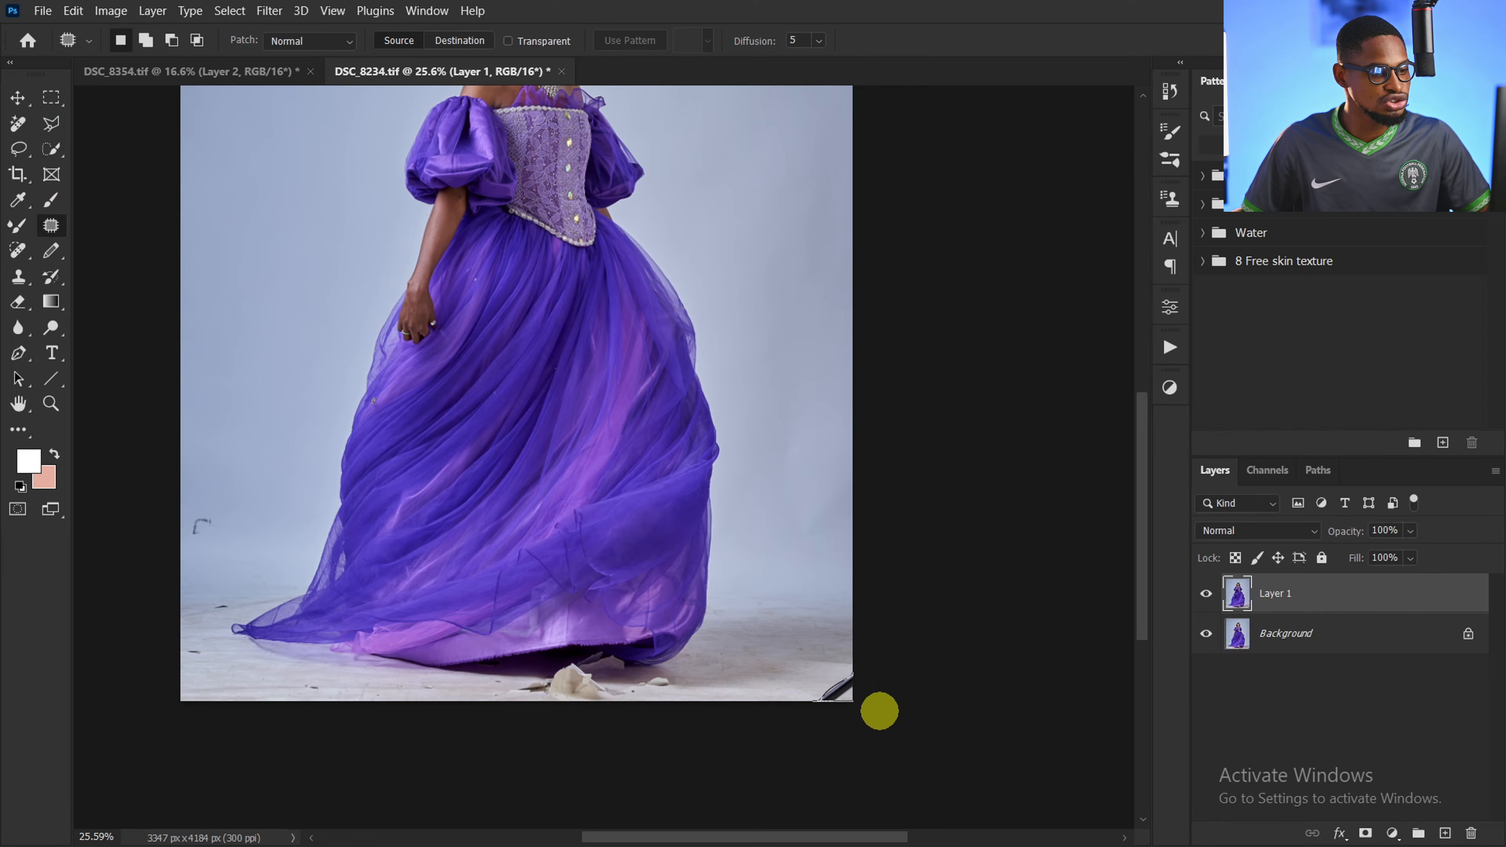
pyautogui.moveTo(878, 709)
pyautogui.mouseDown()
pyautogui.moveTo(816, 670)
pyautogui.moveTo(820, 734)
pyautogui.moveTo(891, 693)
pyautogui.moveTo(804, 673)
pyautogui.mouseUp()
pyautogui.hotkey('ctrl', 'd')
pyautogui.hotkey('ctrl', 'd')
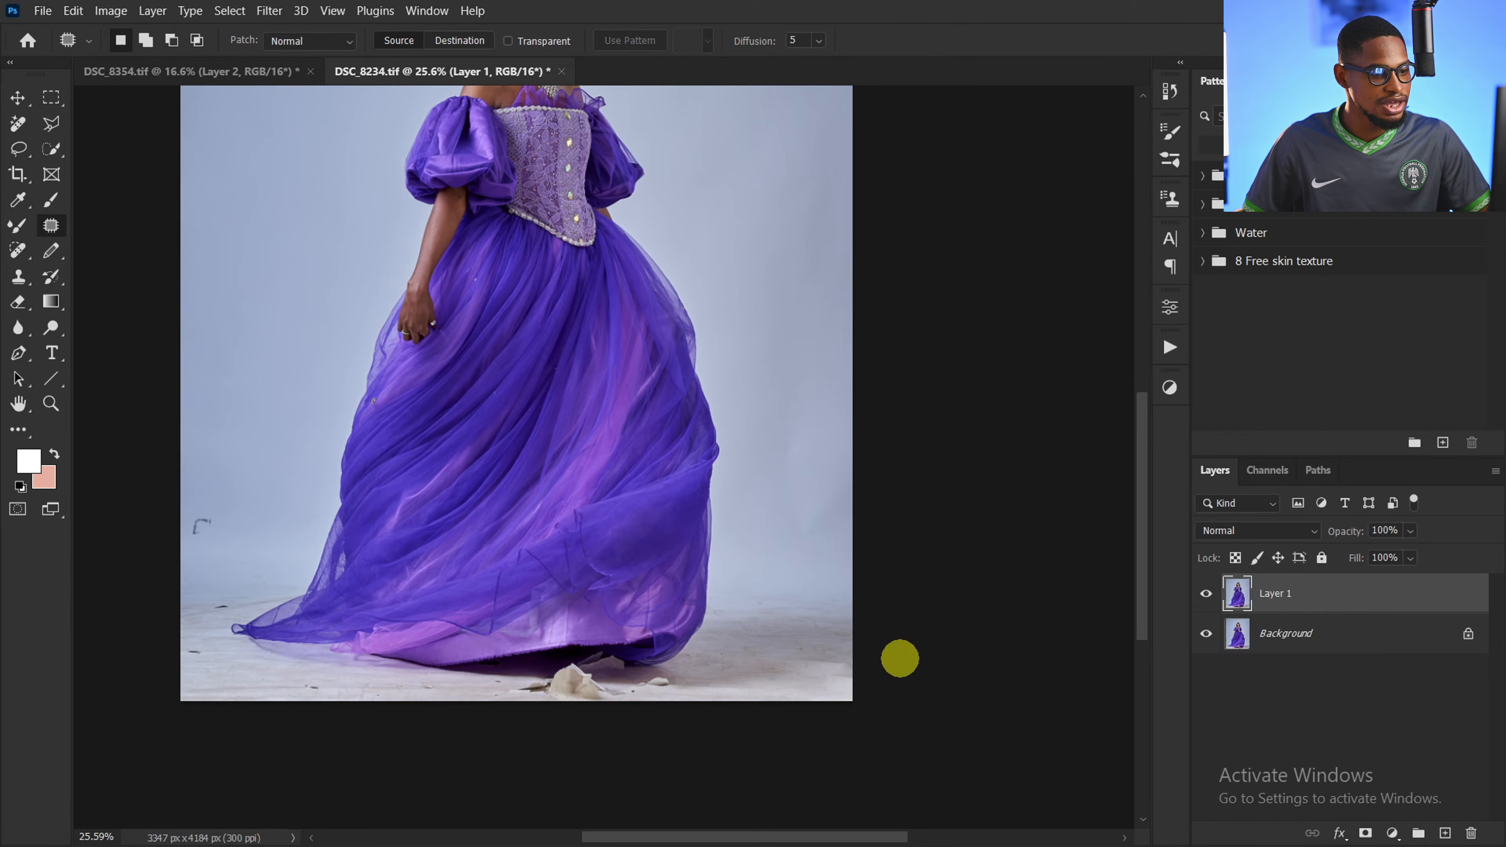
# Remove the wall mark, floor specks and torn debris below the dress with the Remove tool at size 60
pyautogui.moveTo(513, 639); pyautogui.dragTo(503, 594)
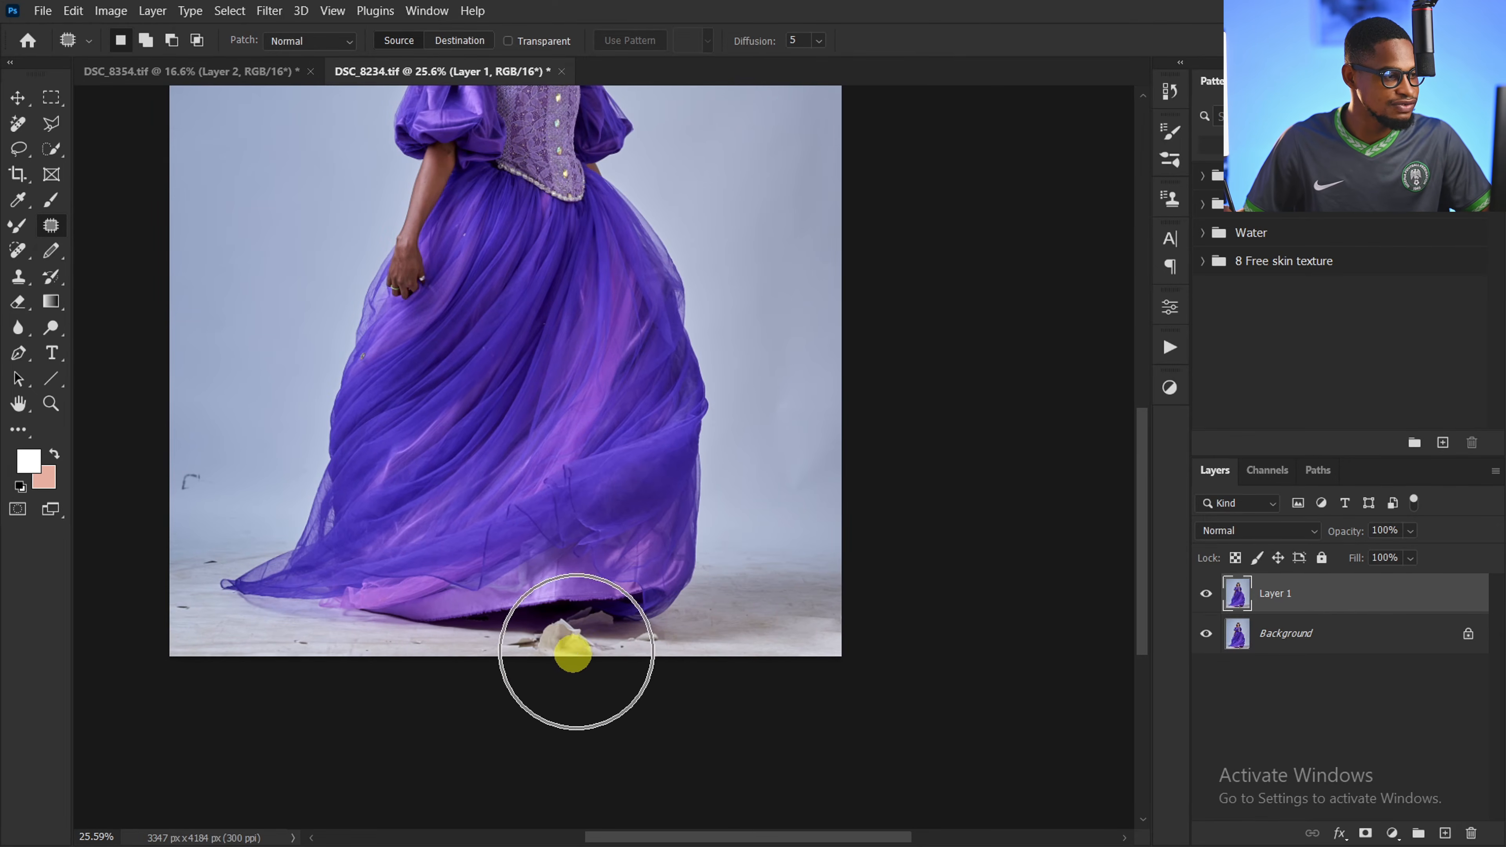
pyautogui.click(17, 124)
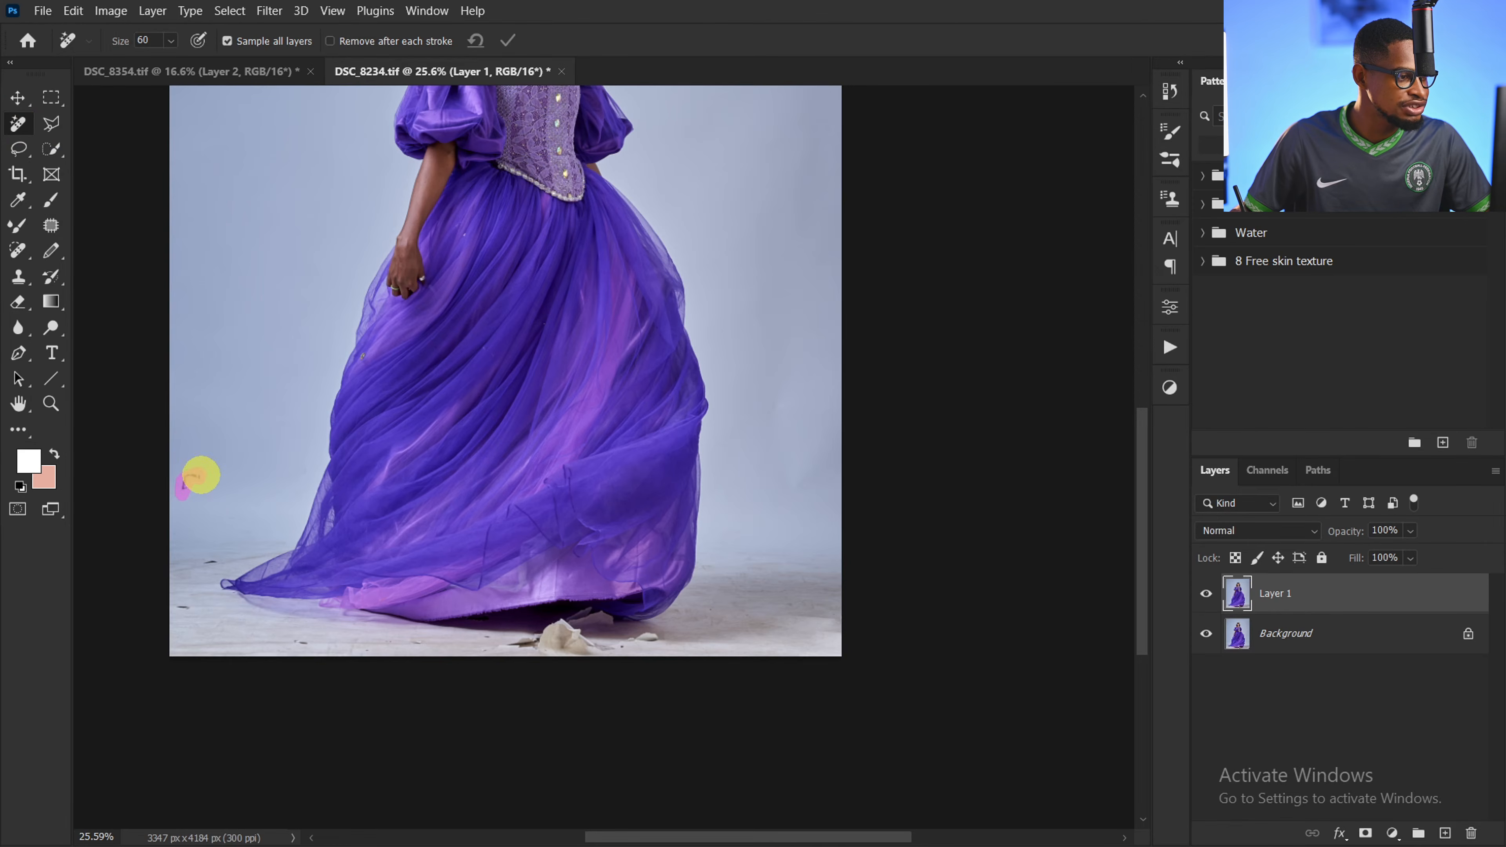
pyautogui.moveTo(203, 563); pyautogui.dragTo(221, 556)
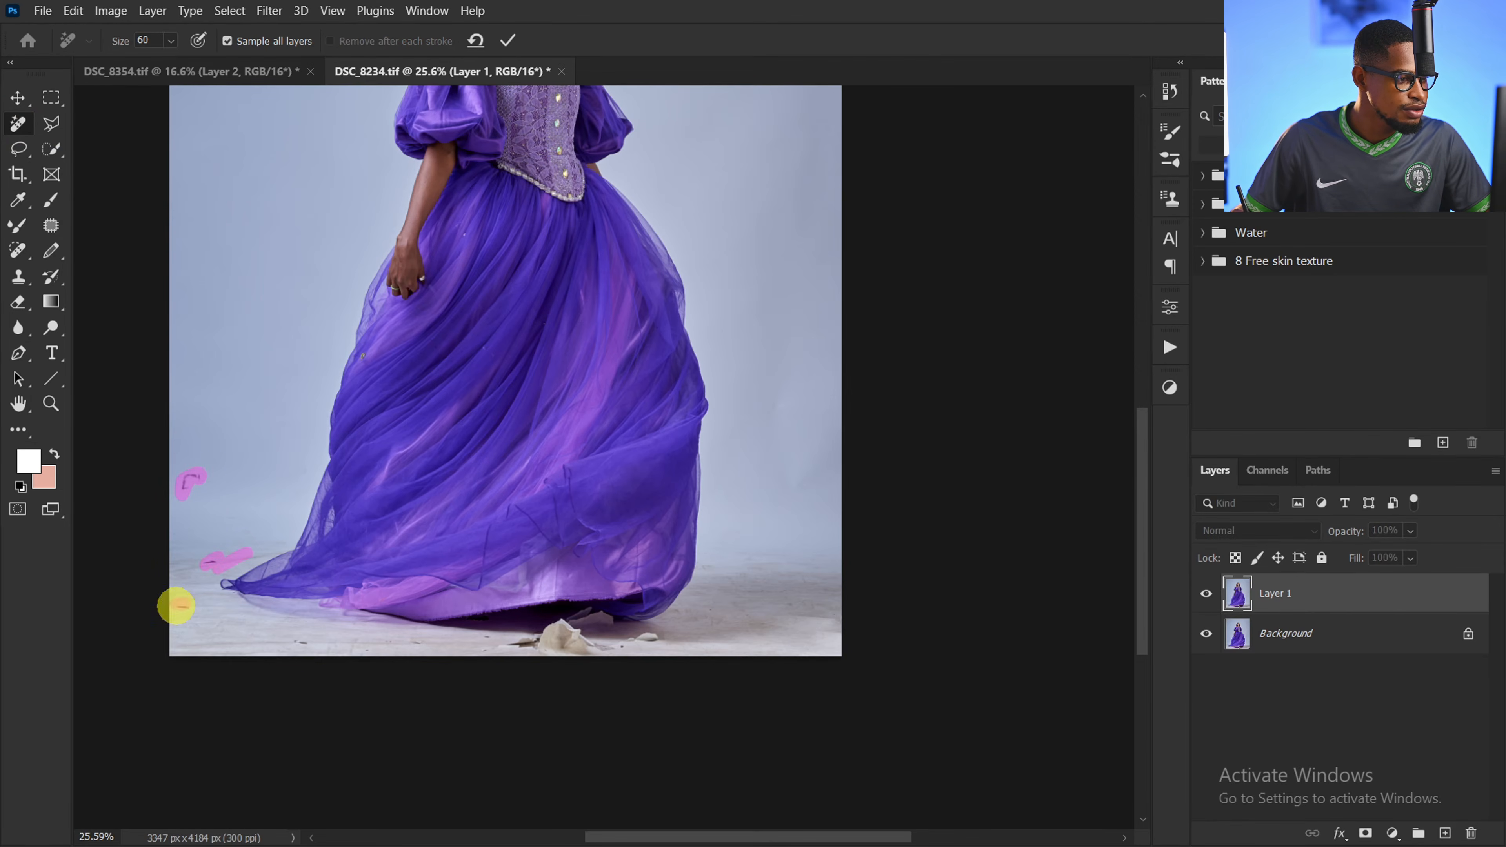
pyautogui.moveTo(282, 641); pyautogui.dragTo(646, 633)
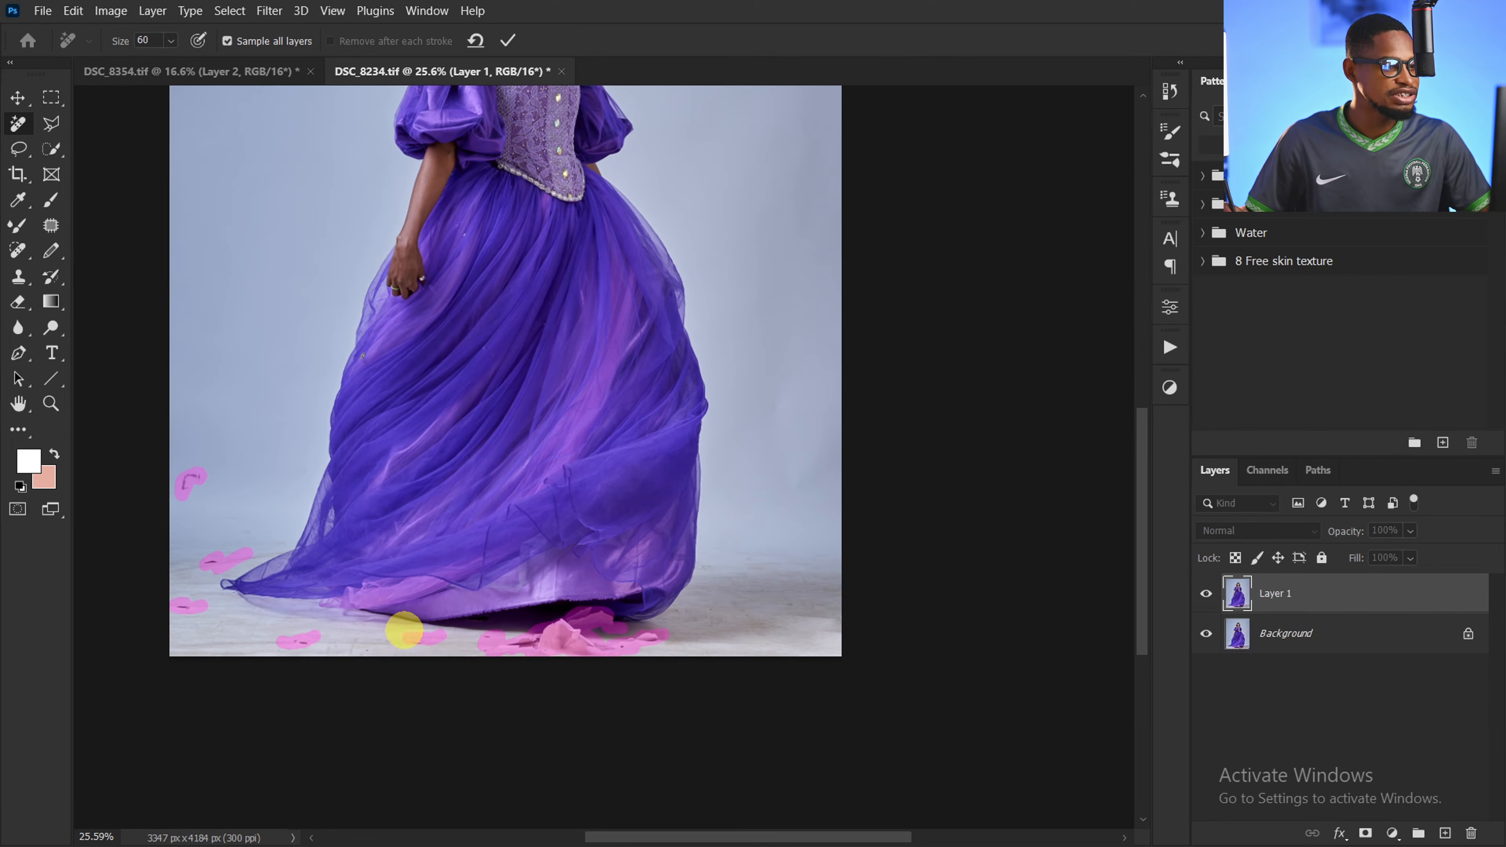
pyautogui.click(509, 40)
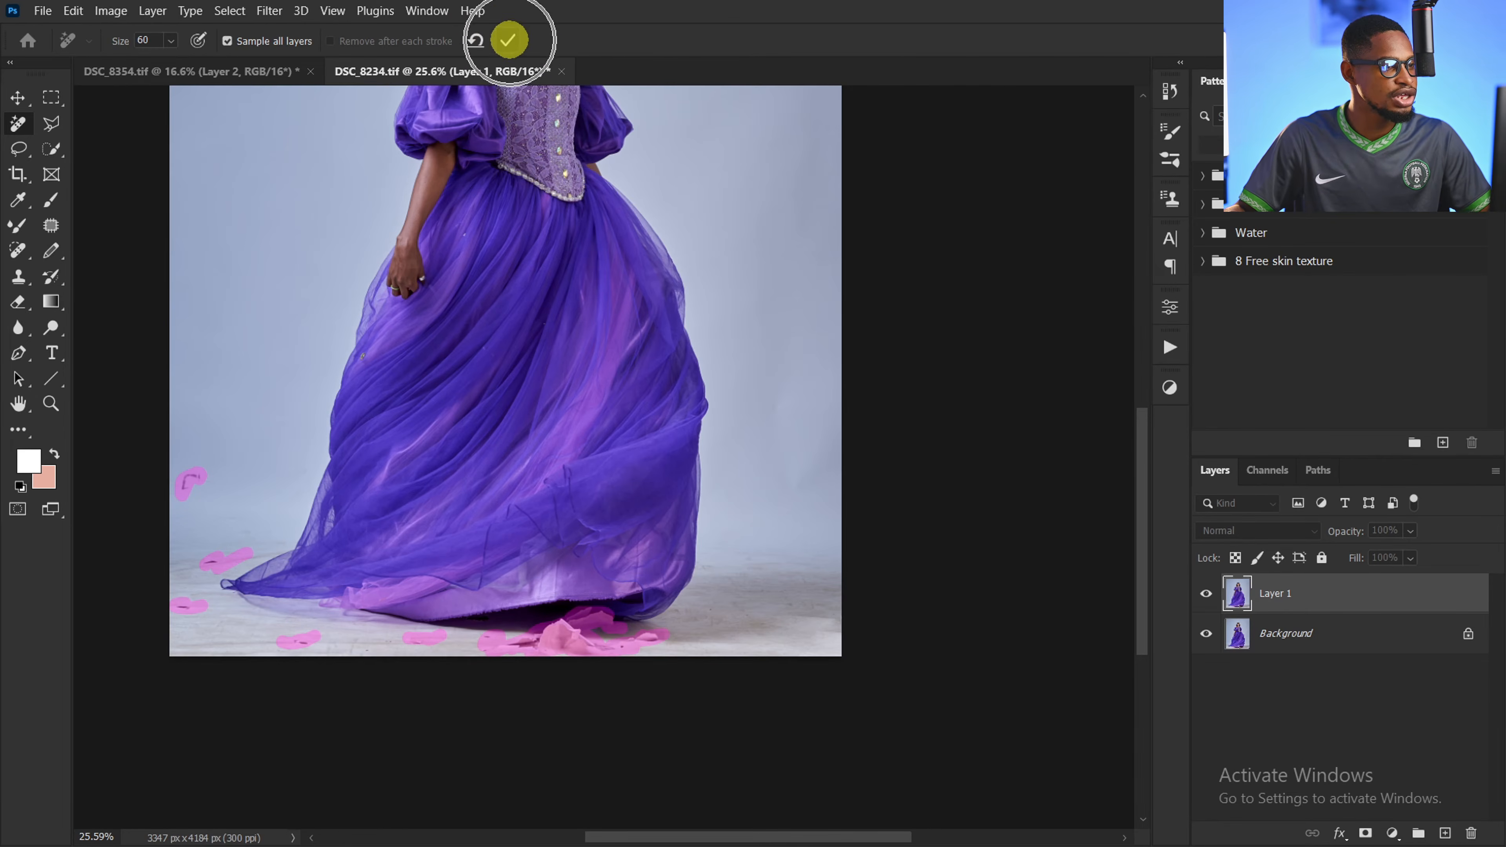
# Compare the cleaned floor and wall with the original by hiding and showing Layer 1
pyautogui.scroll(1, 672, 548)
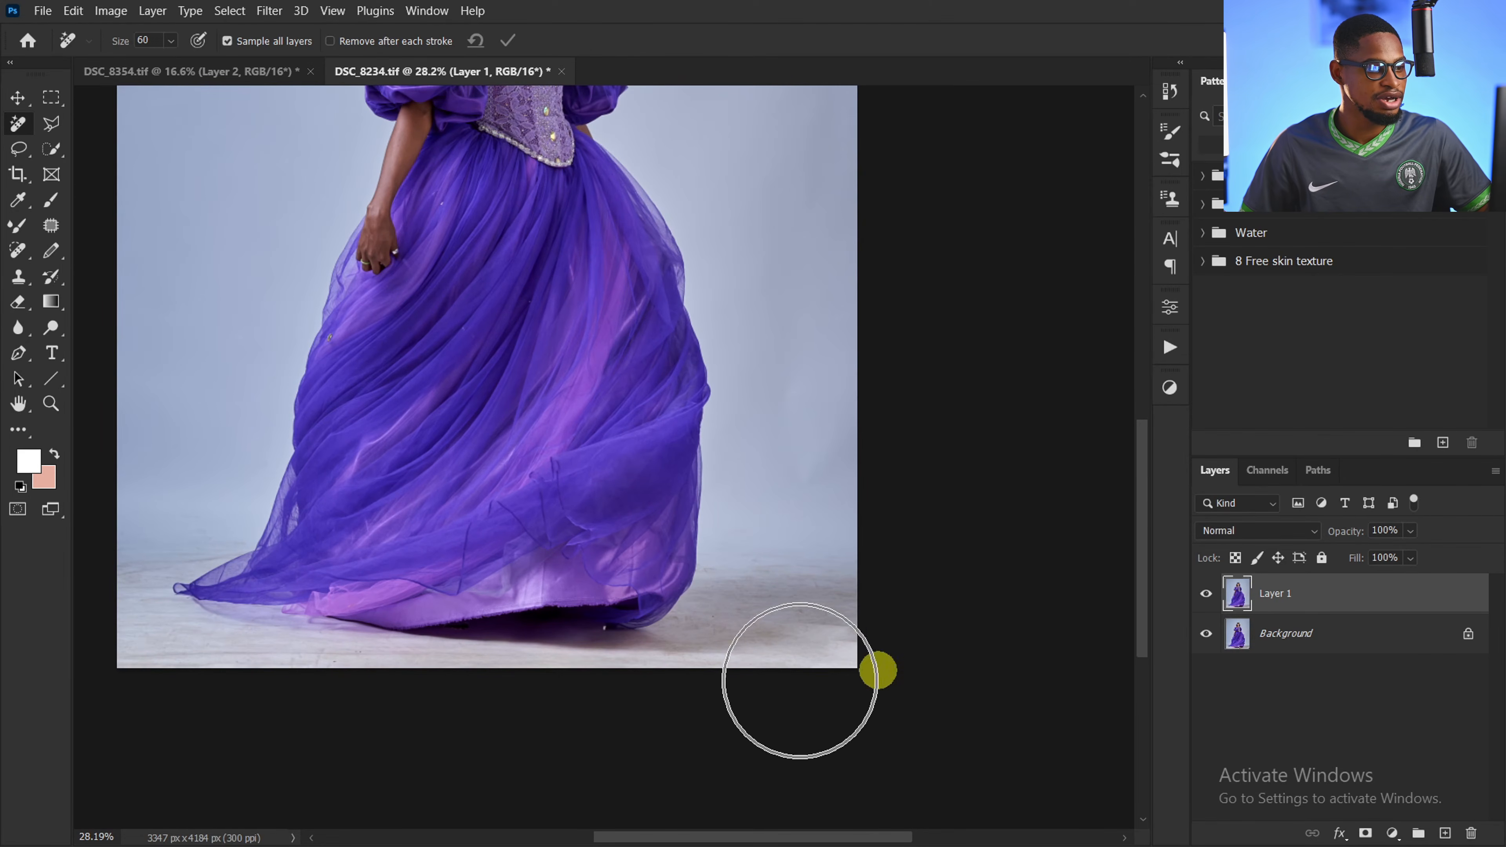
pyautogui.click(1206, 593)
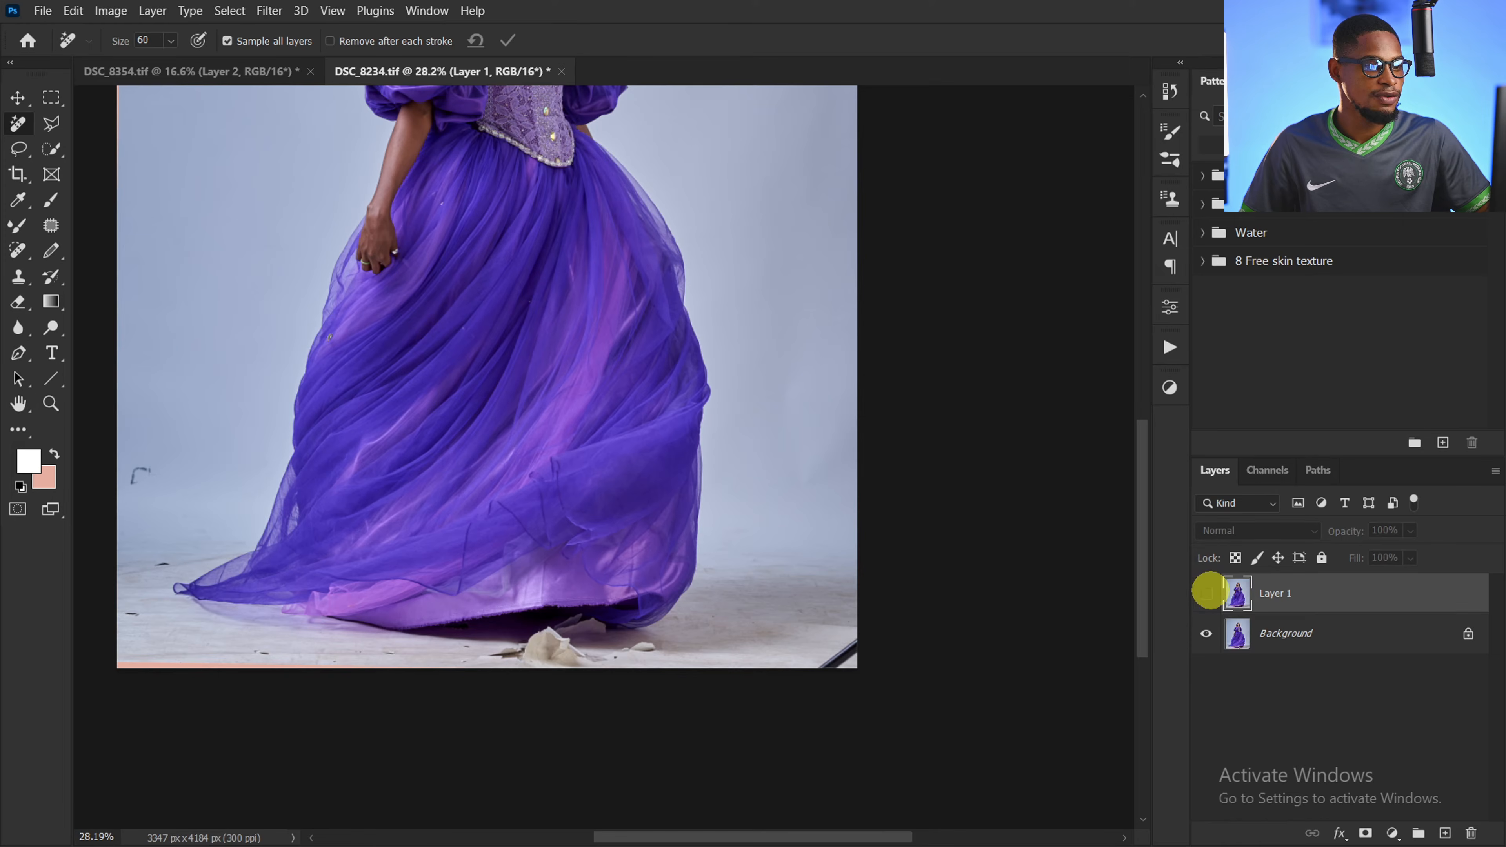
pyautogui.click(1206, 594)
pyautogui.click(1206, 594)
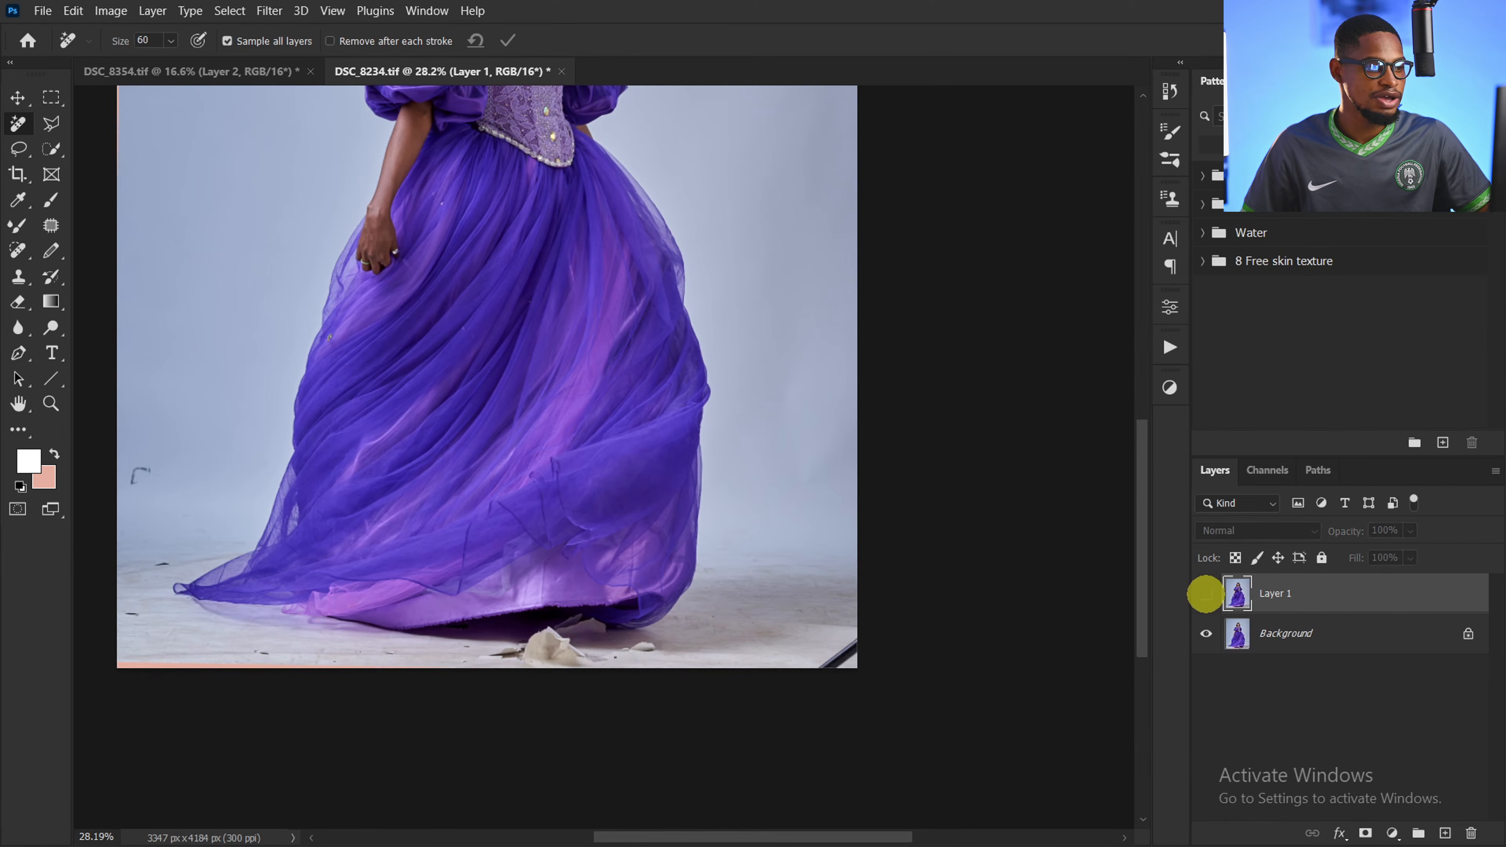
pyautogui.click(1206, 594)
pyautogui.scroll(-5, 713, 609)
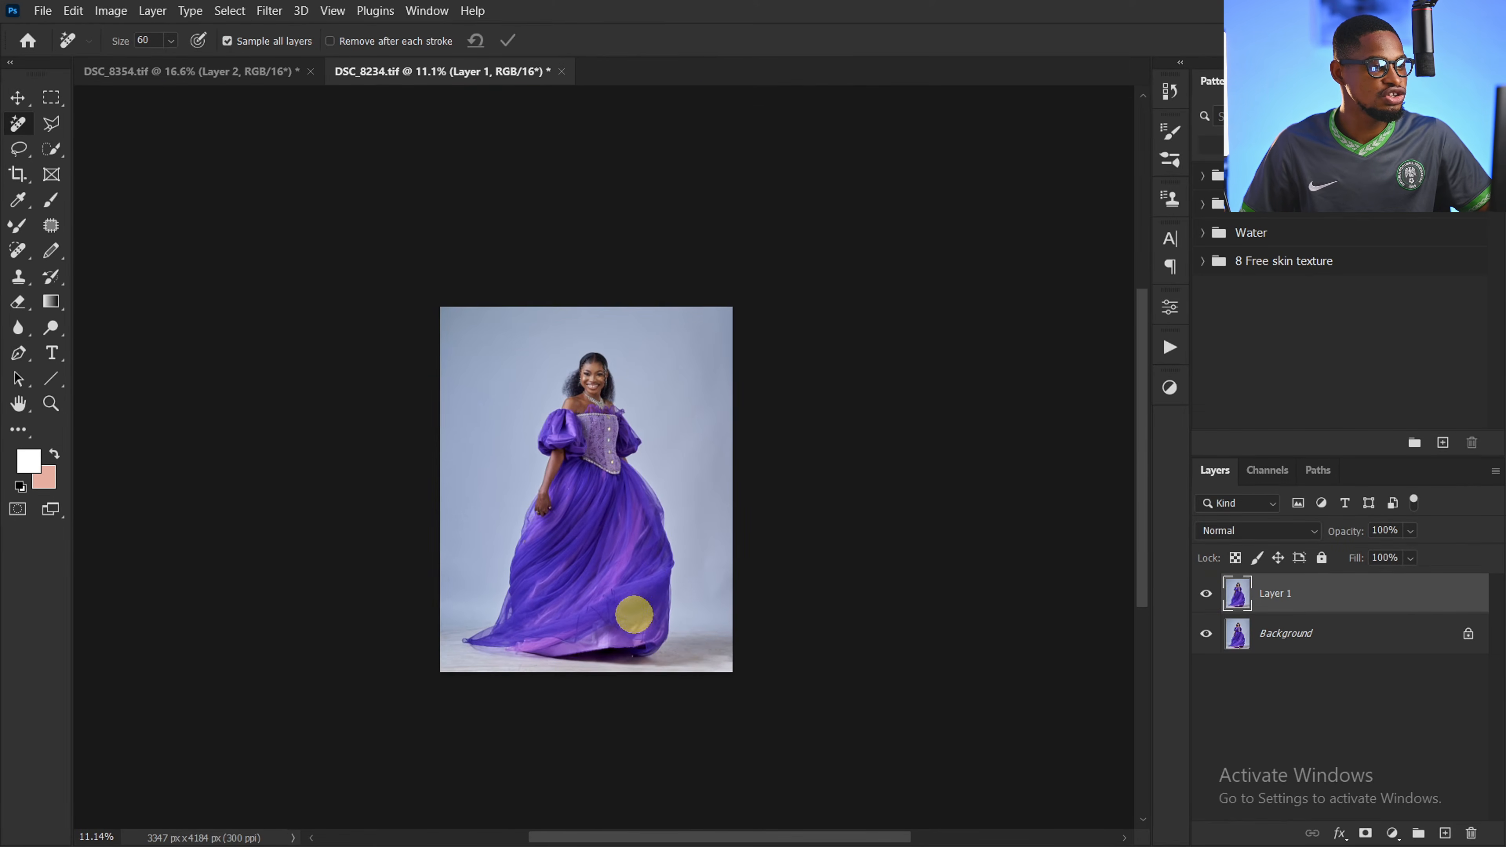
# Select the woman on Layer 1, invert the selection to the backdrop and copy the backdrop to a new layer
pyautogui.press('z')
pyautogui.moveTo(689, 675); pyautogui.dragTo(764, 626)
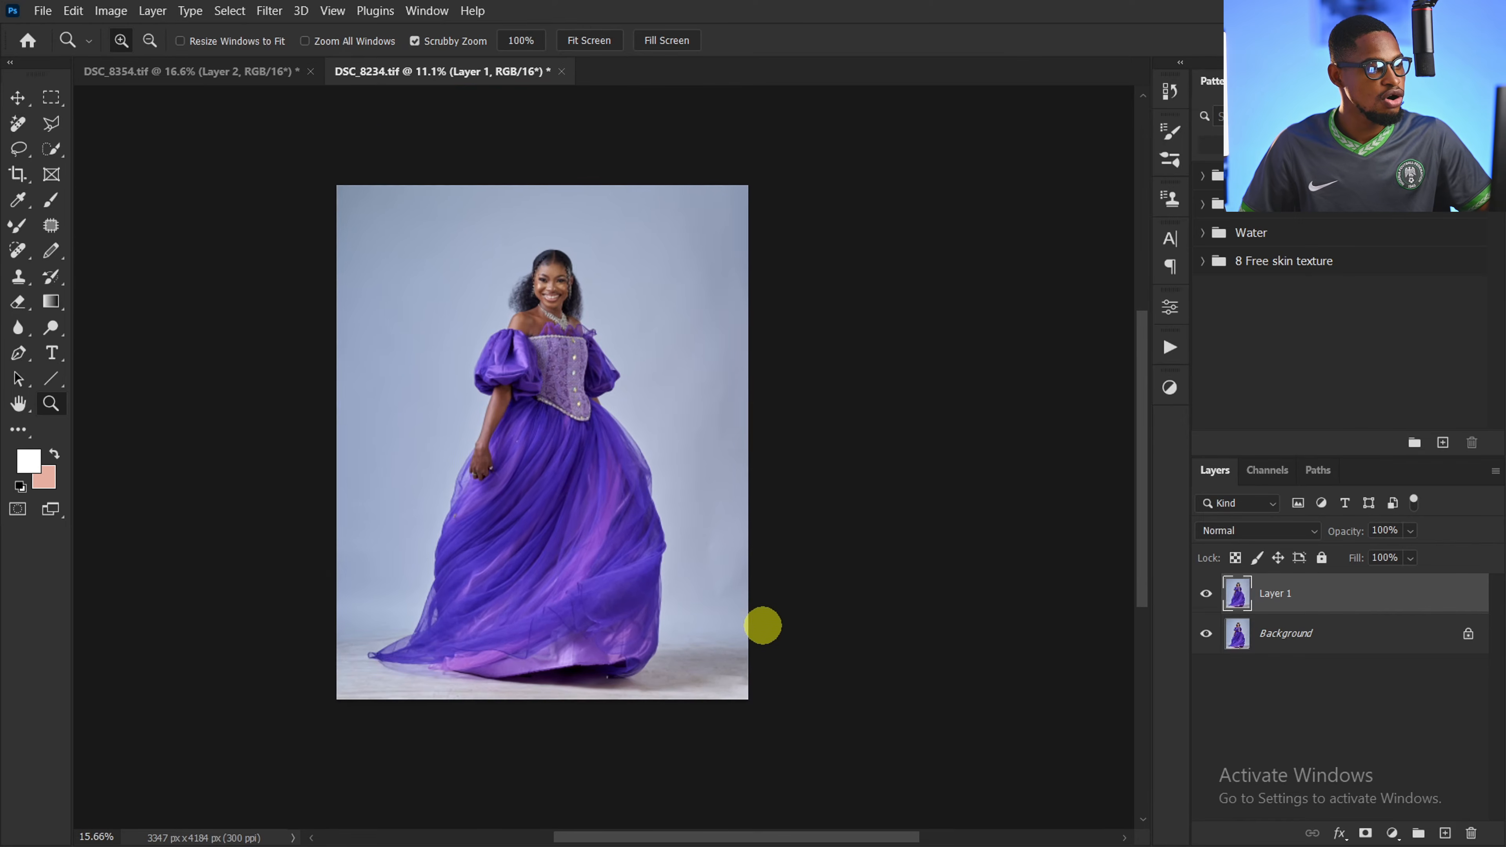
pyautogui.scroll(-1, 711, 564)
pyautogui.press('z')
pyautogui.moveTo(638, 498); pyautogui.dragTo(663, 420)
pyautogui.moveTo(617, 418); pyautogui.dragTo(645, 404)
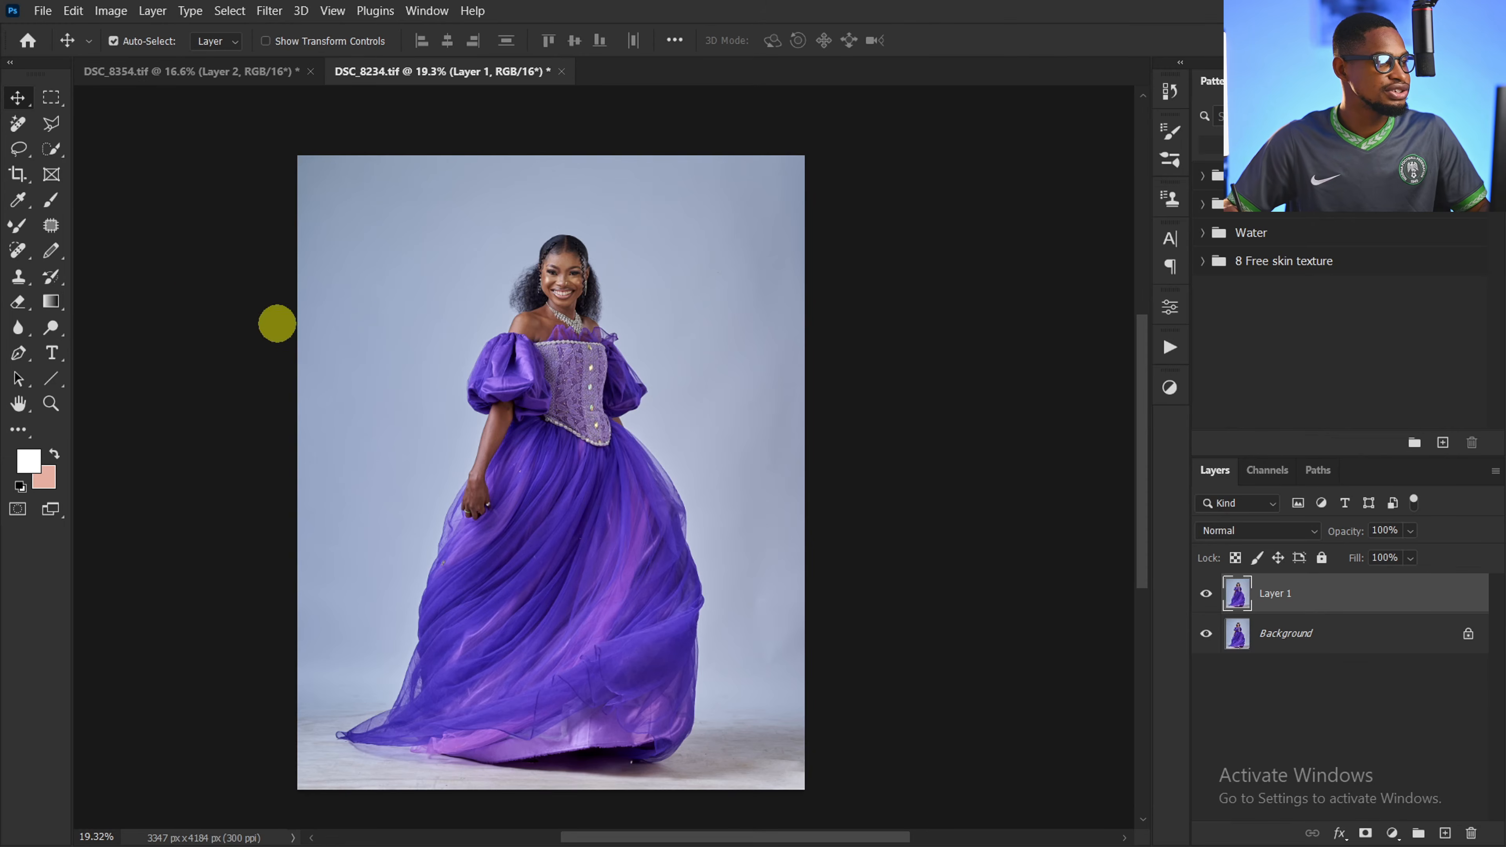
pyautogui.click(48, 148)
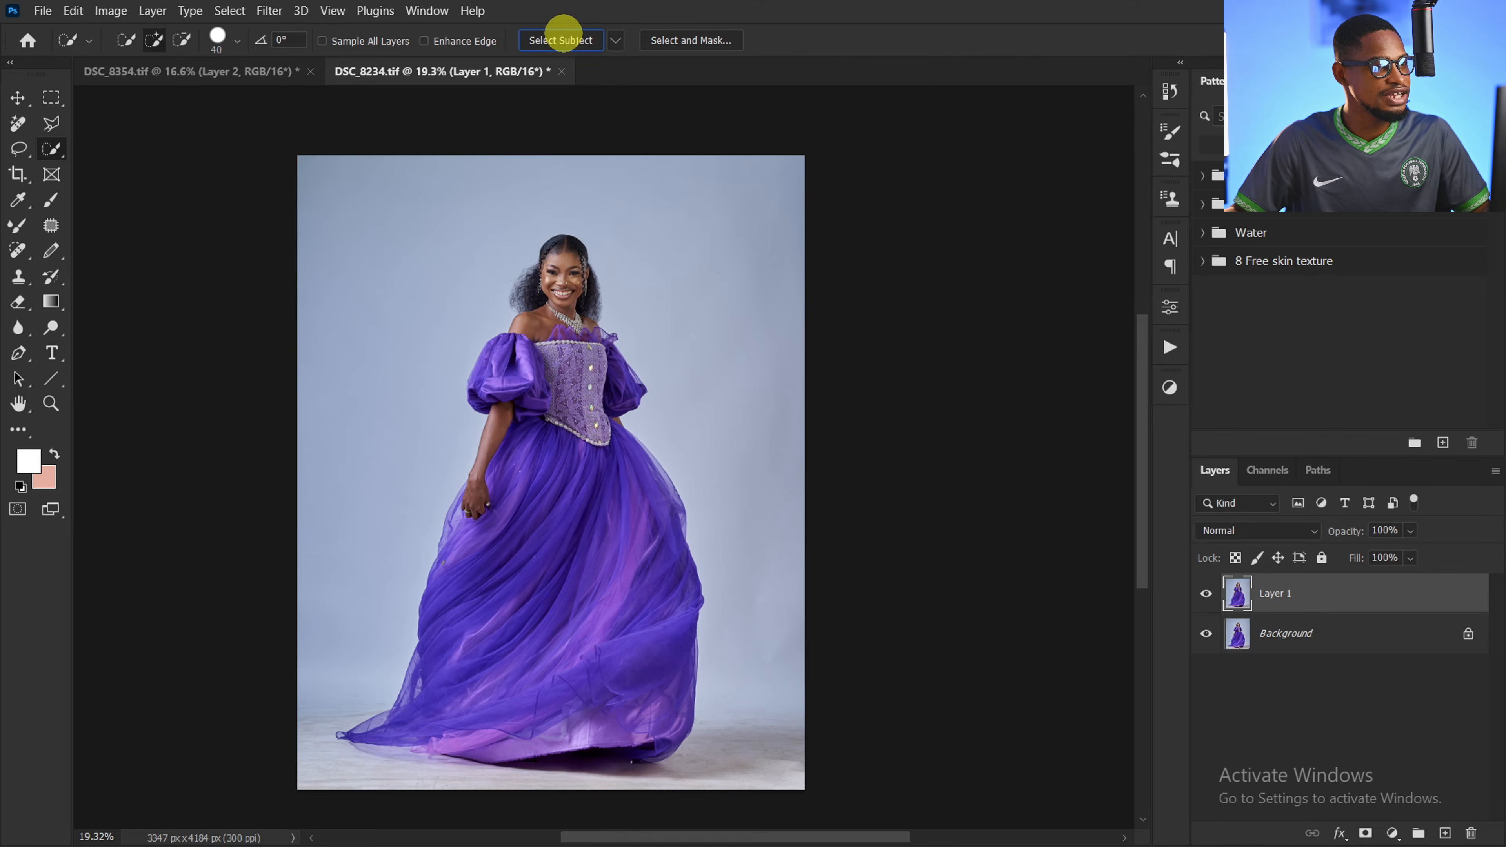
pyautogui.click(561, 36)
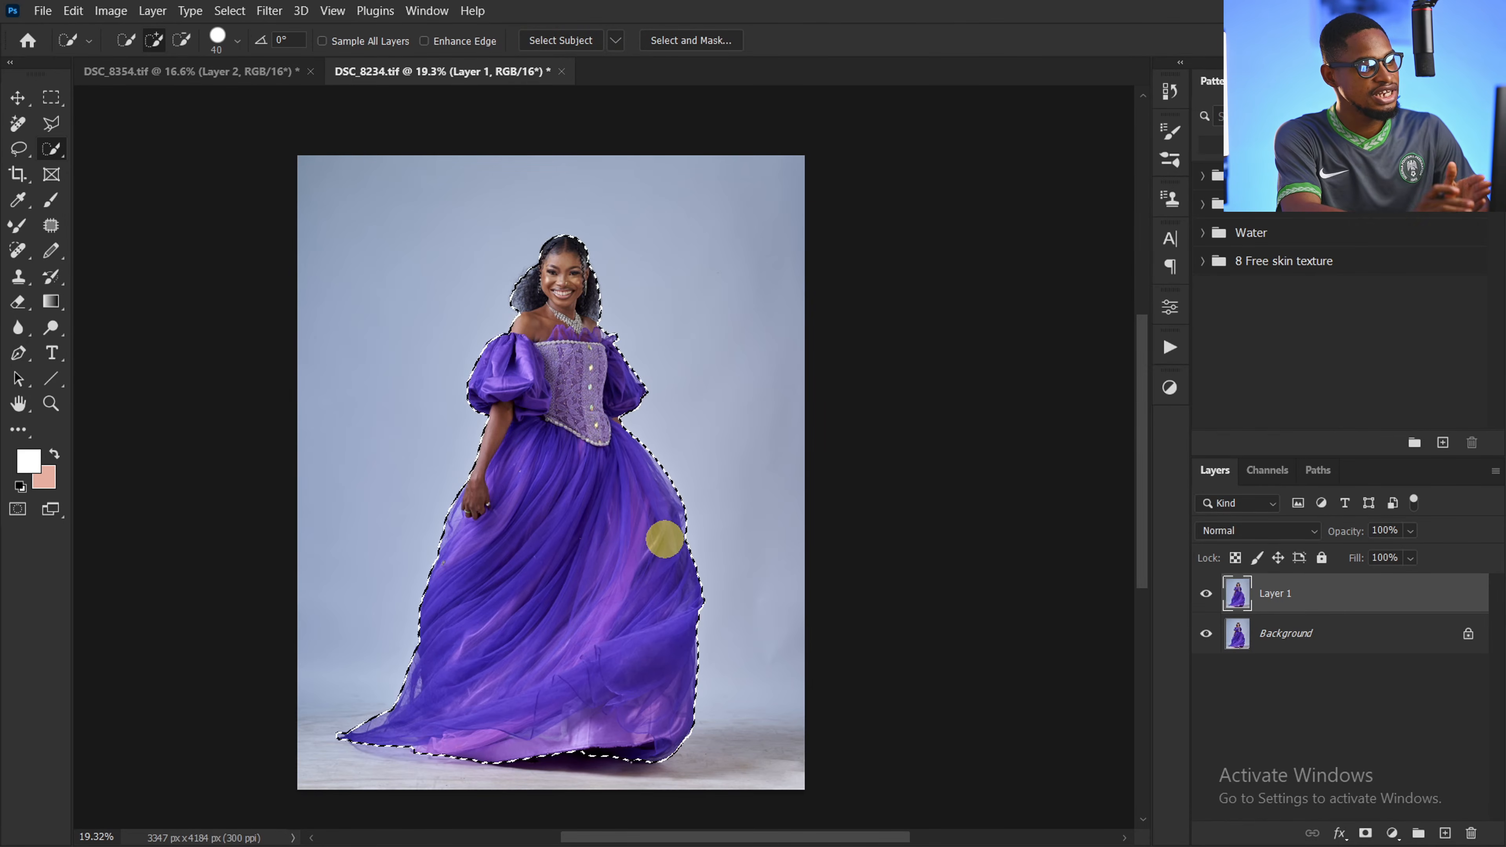
pyautogui.hotkey('ctrl', 'shift', 'i')
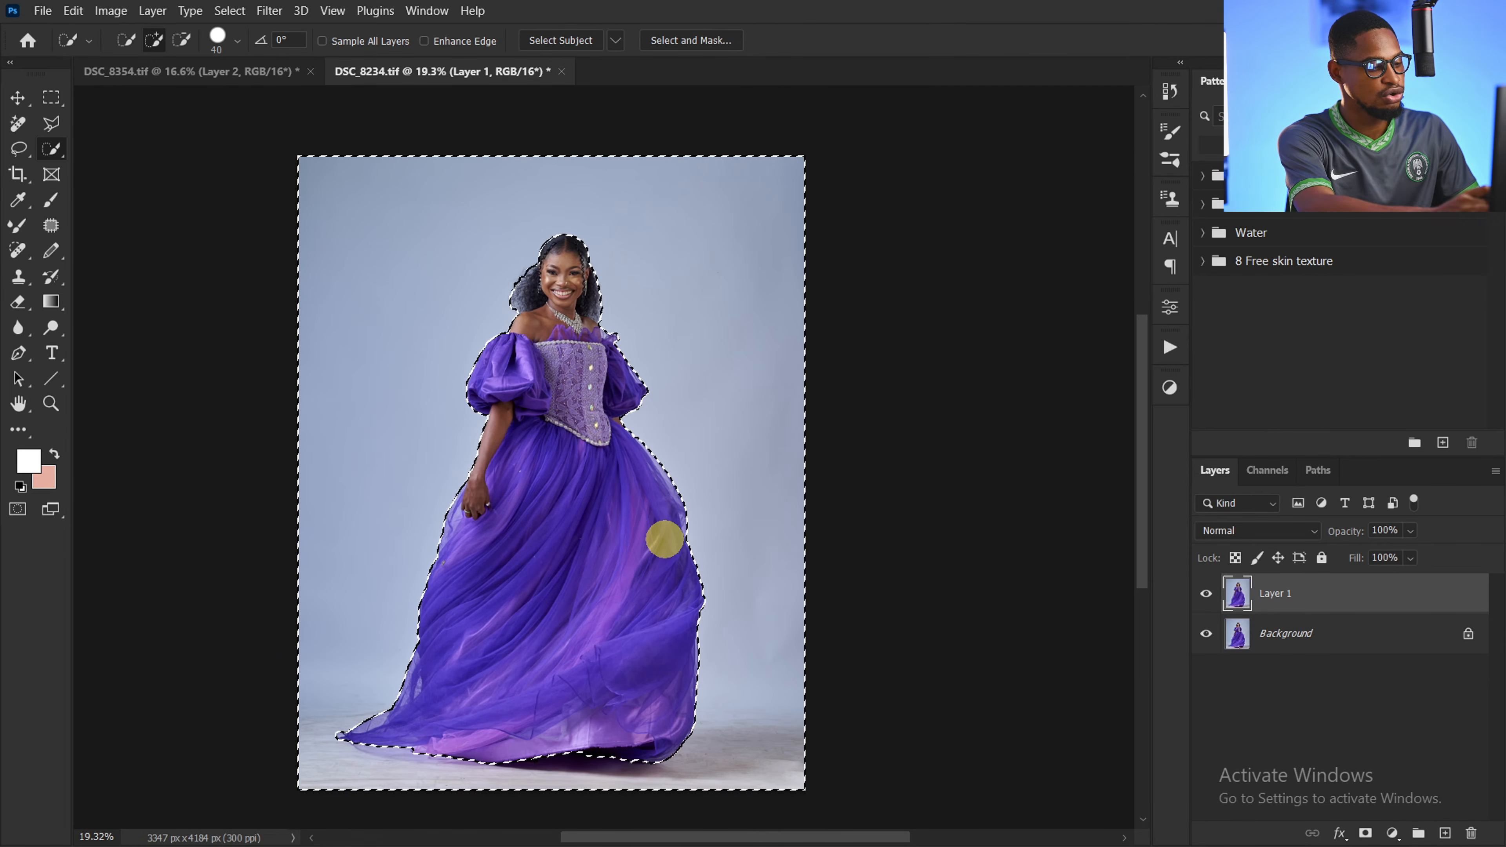
pyautogui.hotkey('ctrl', 'd')
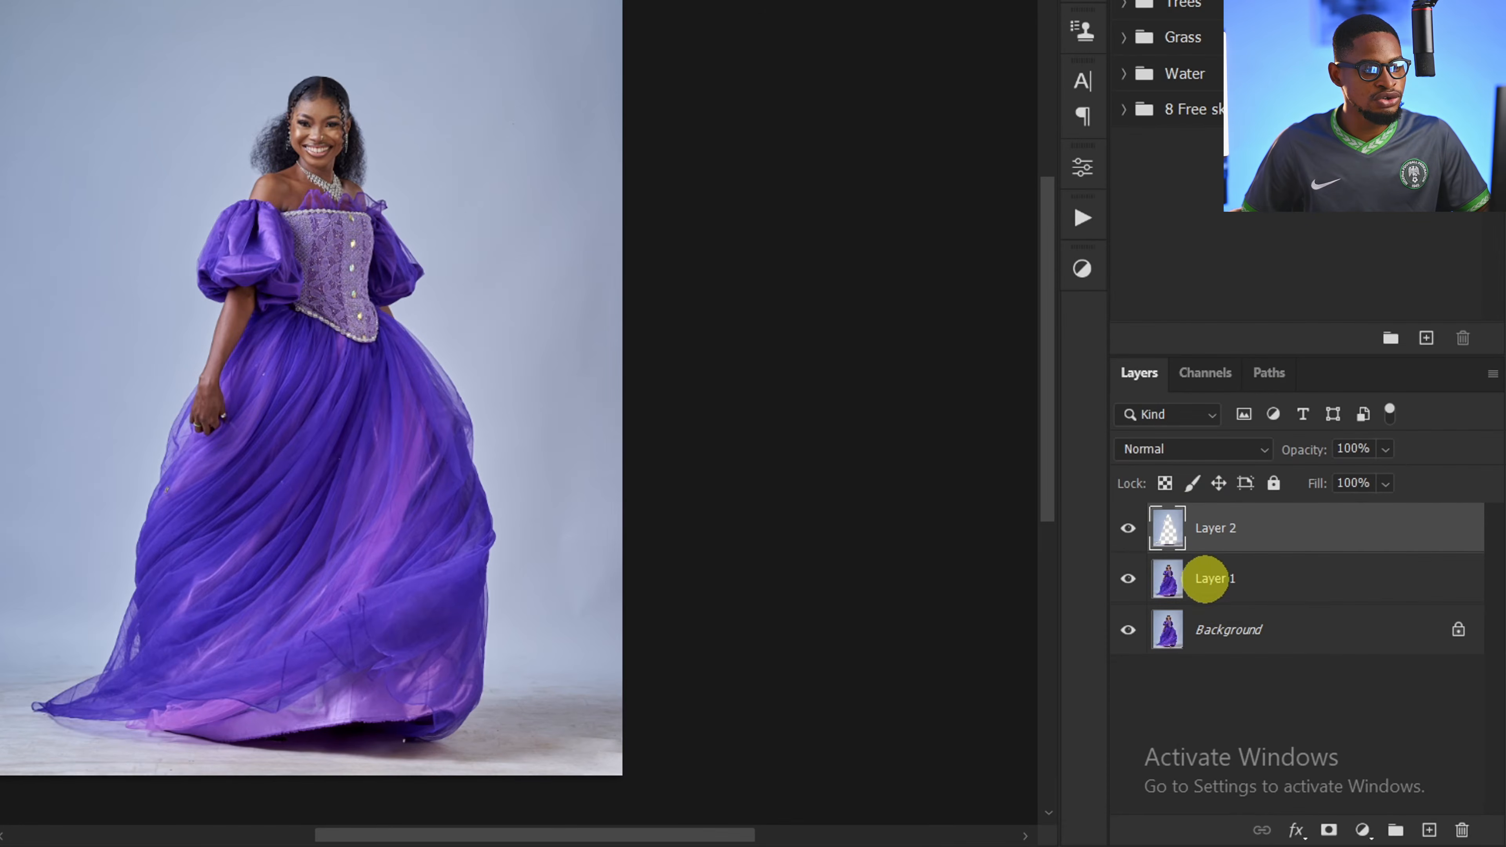
# Rename Layer 1 as subject and the backdrop-only layer above it as background
pyautogui.click(1274, 593)
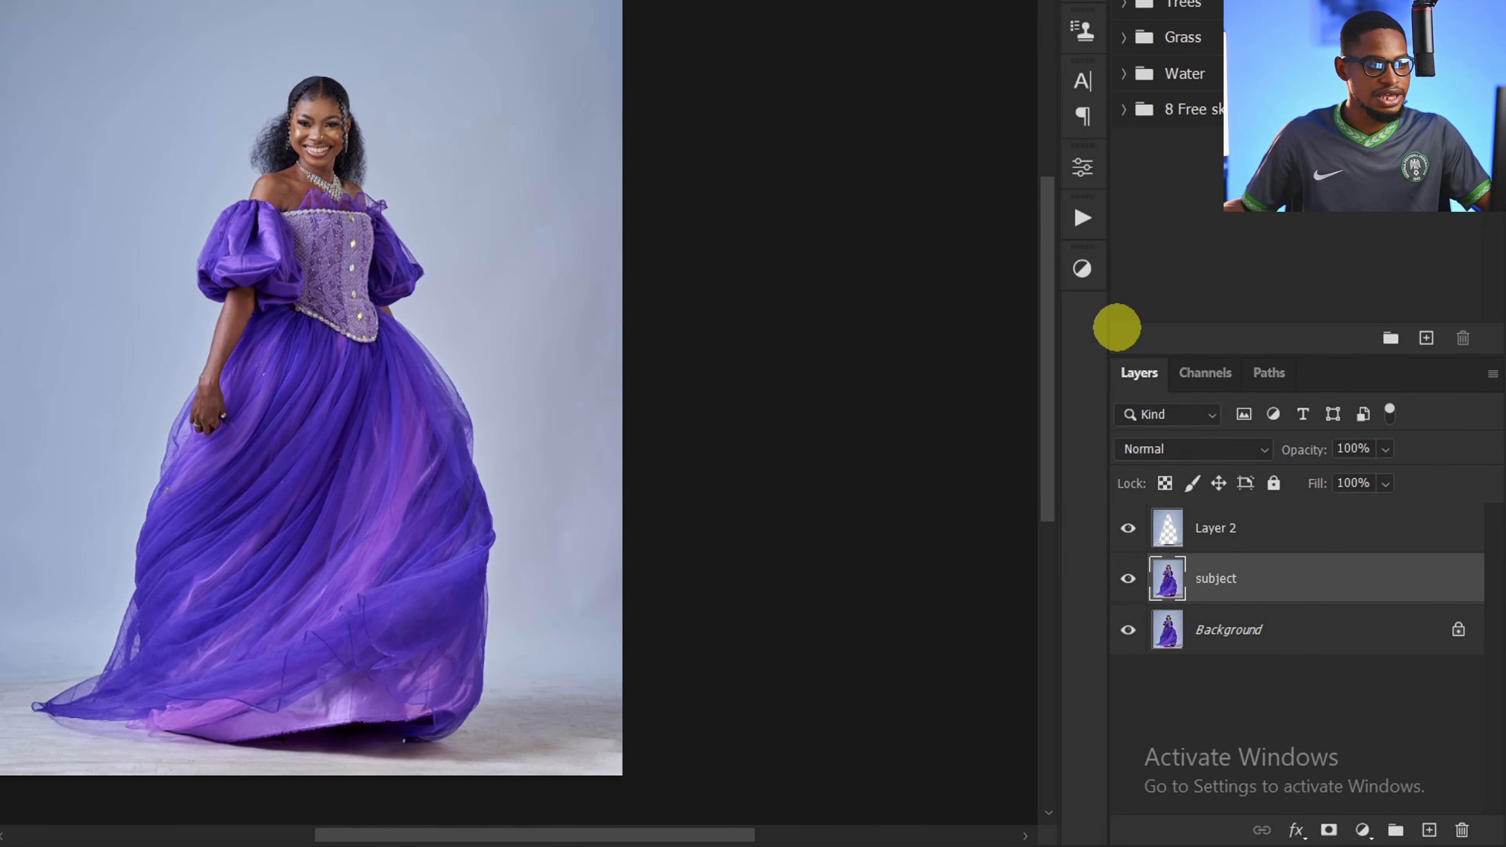
pyautogui.click(1214, 529)
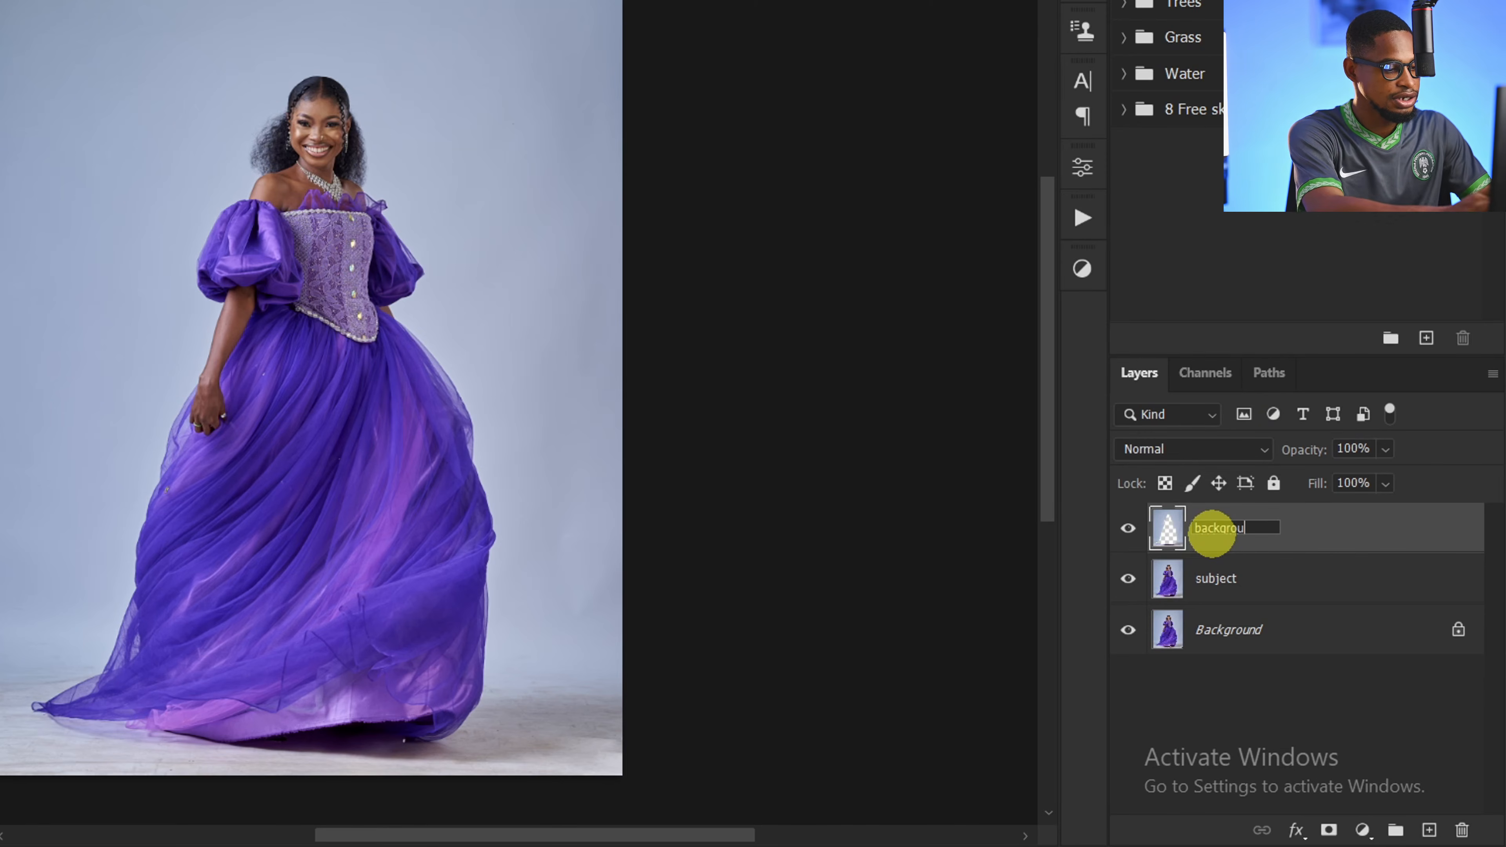
pyautogui.click(1208, 581)
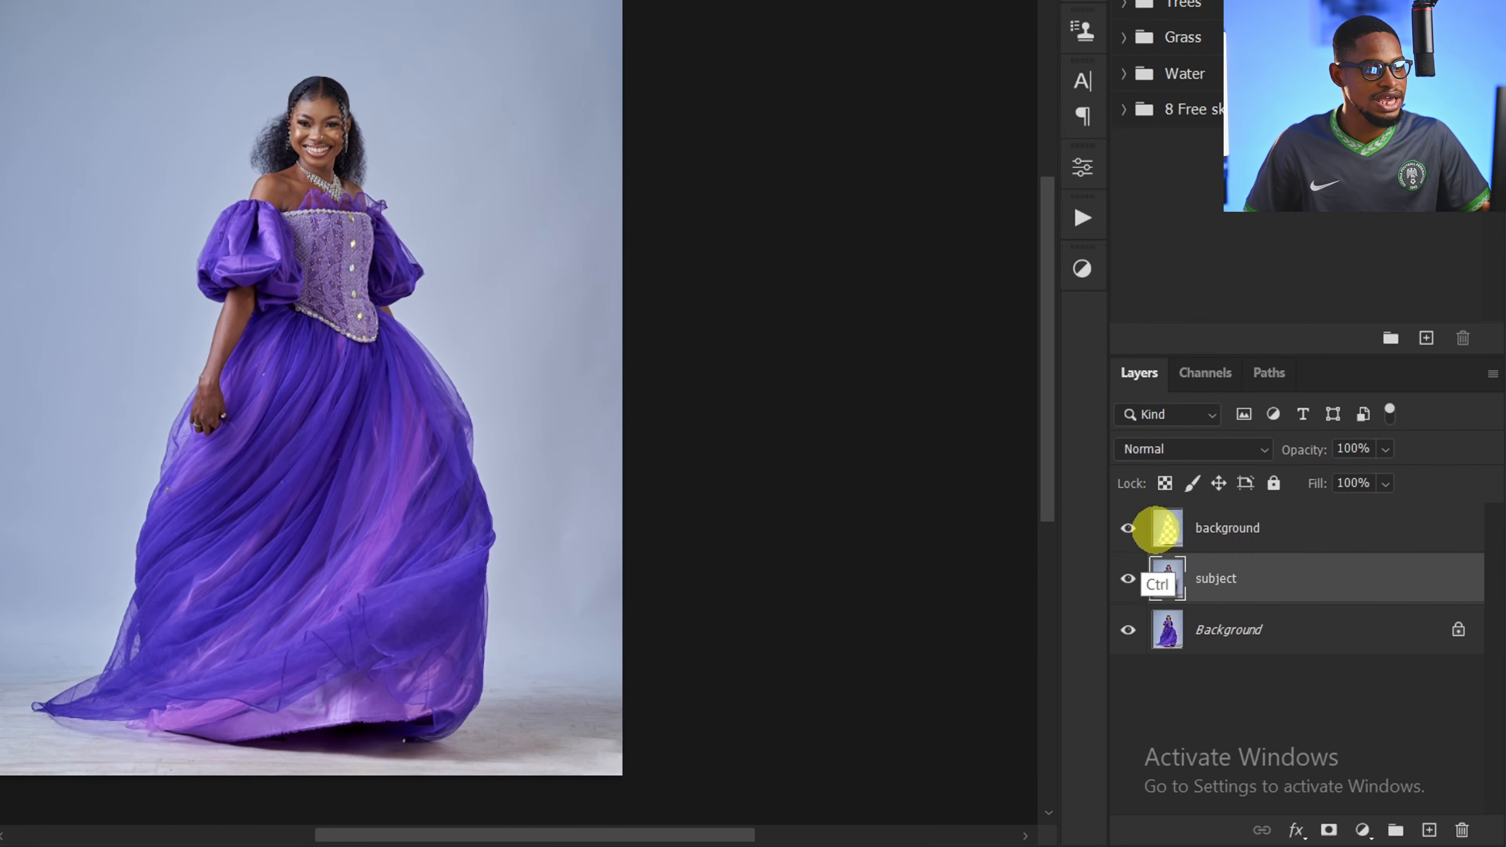
# Mask the subject layer with the inverse of the background layer's selection, and move the background layer beneath the subject
pyautogui.keyDown('ctrl'); pyautogui.click(1167, 529); pyautogui.keyUp('ctrl')
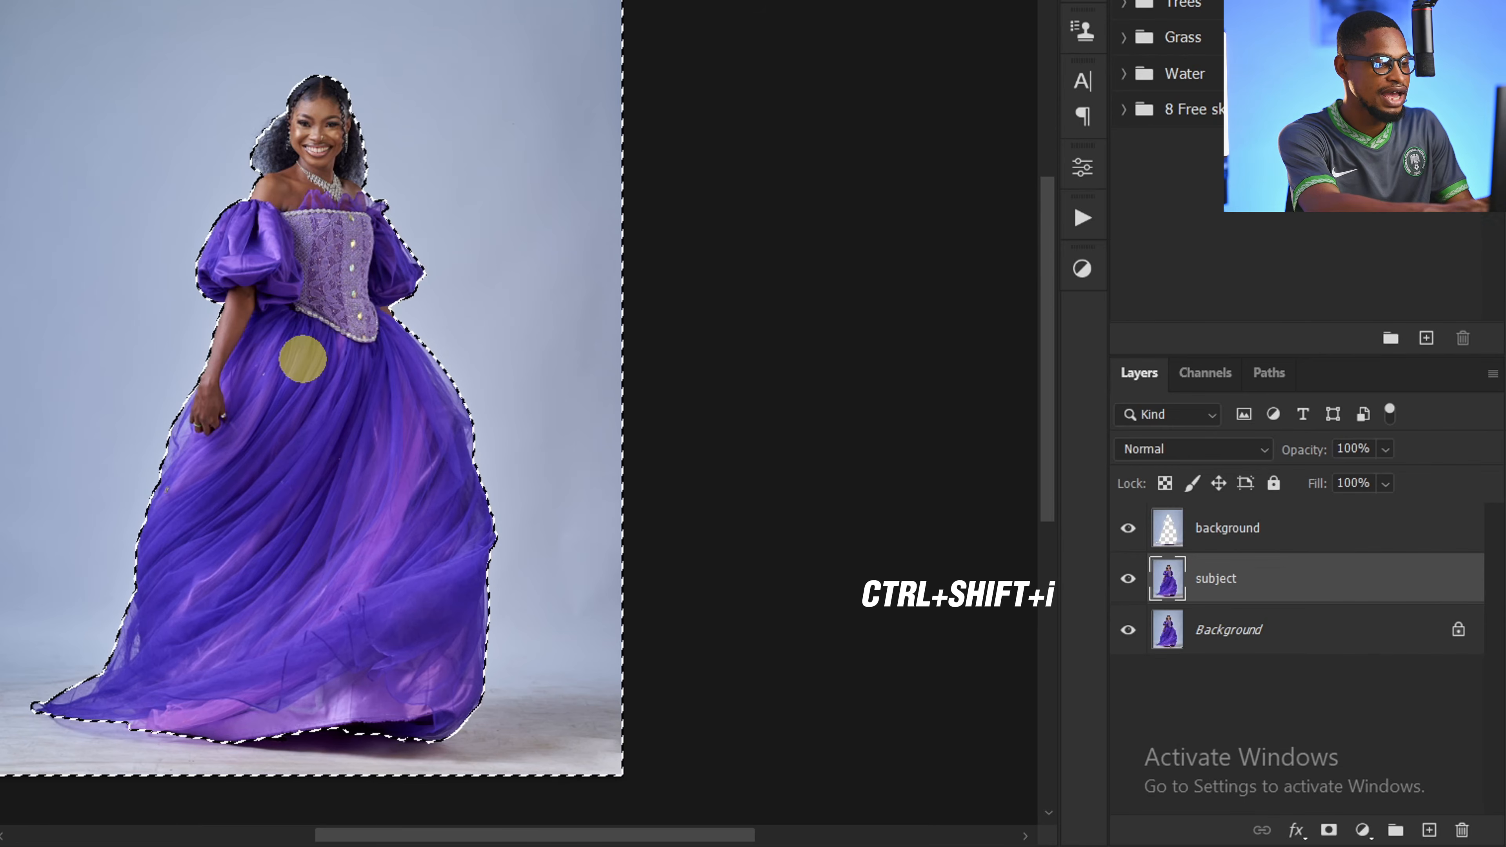
pyautogui.hotkey('ctrl', 'shift', 'i')
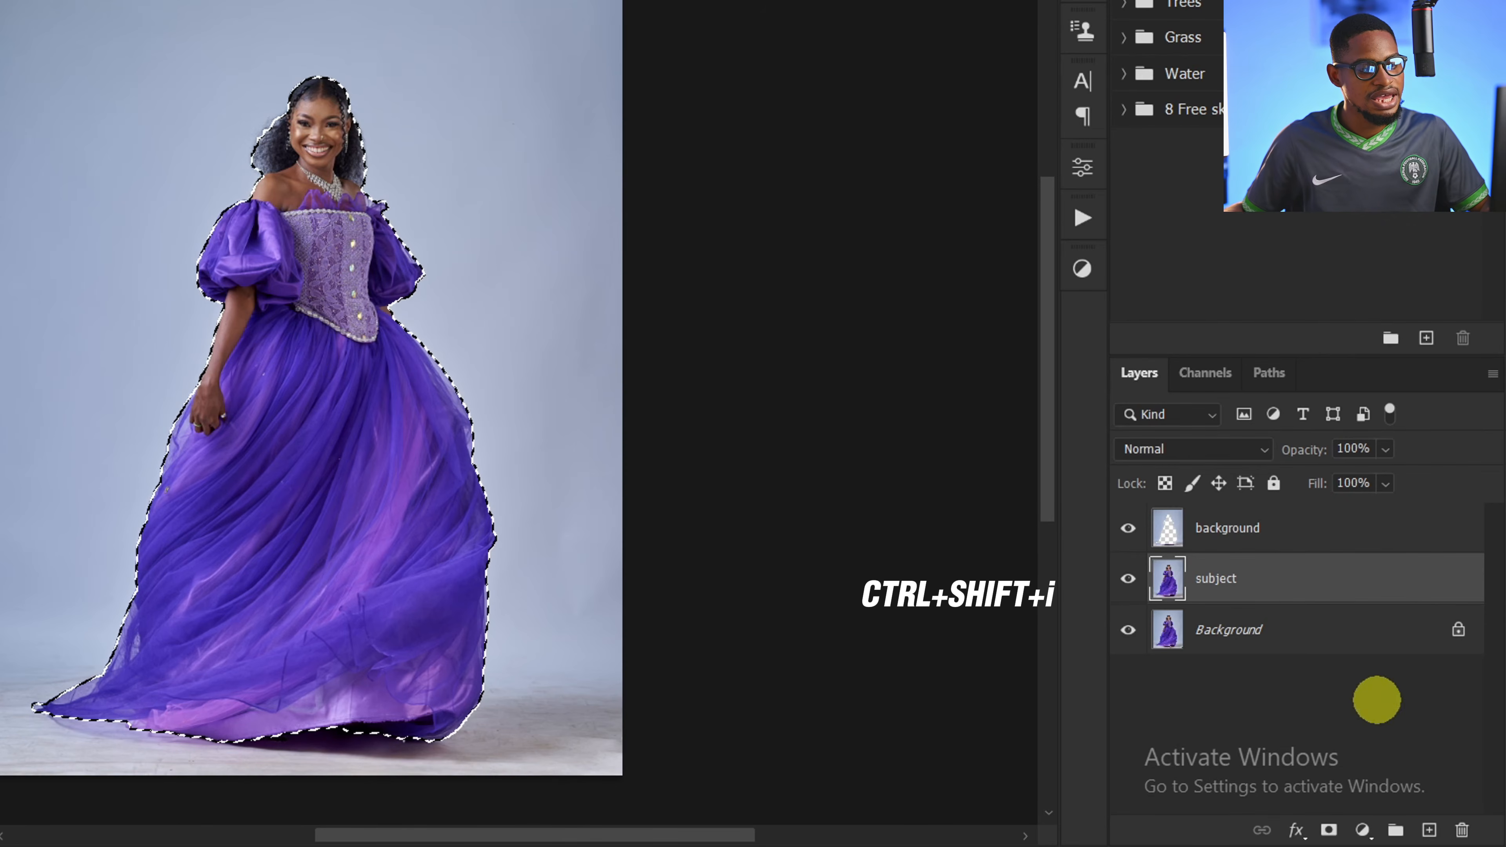
pyautogui.click(1328, 828)
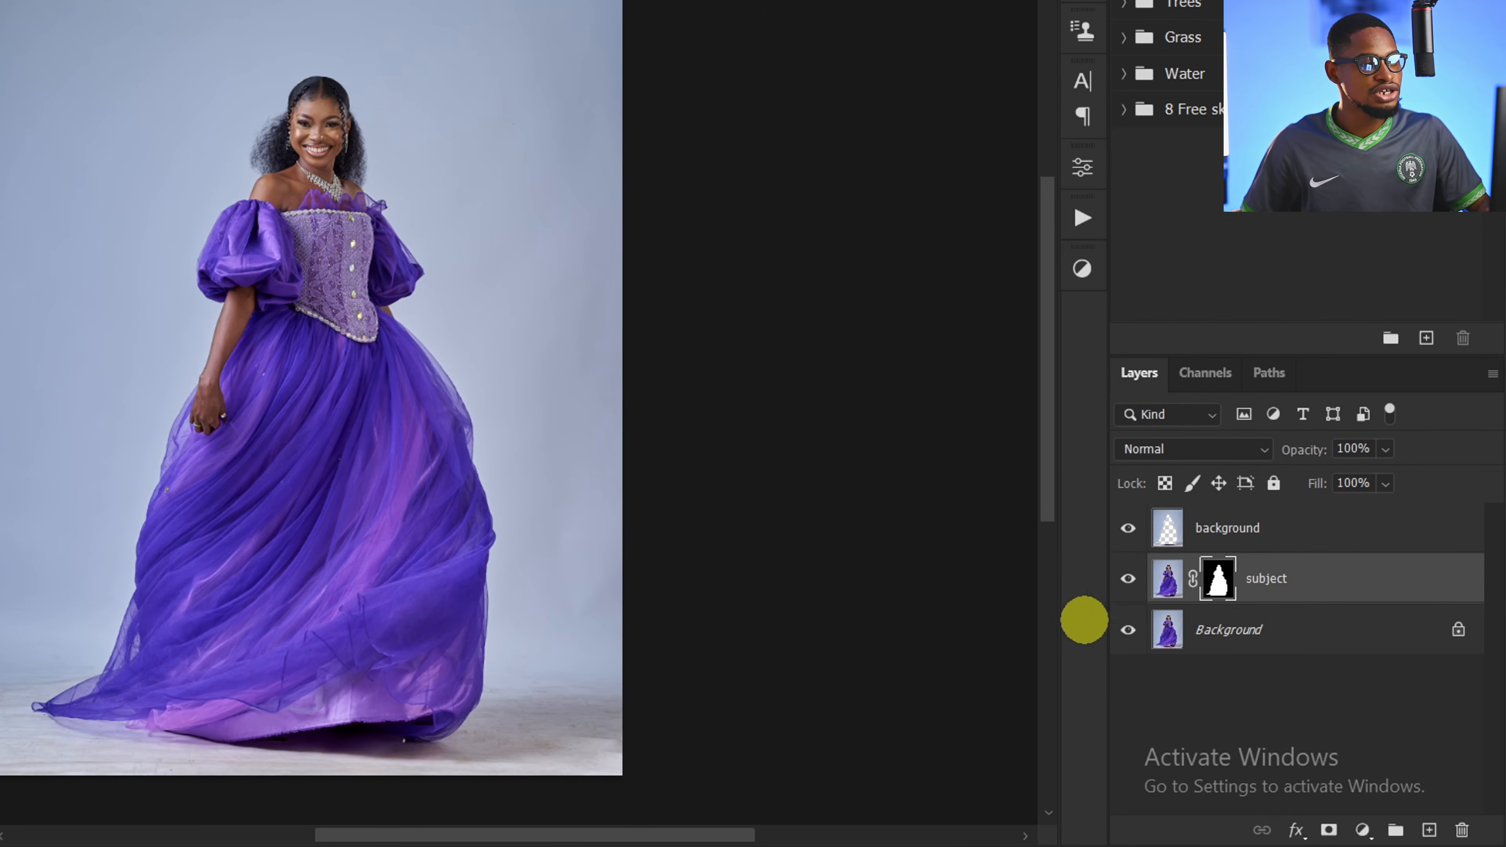
pyautogui.click(1240, 526)
pyautogui.moveTo(1249, 526); pyautogui.dragTo(1354, 598)
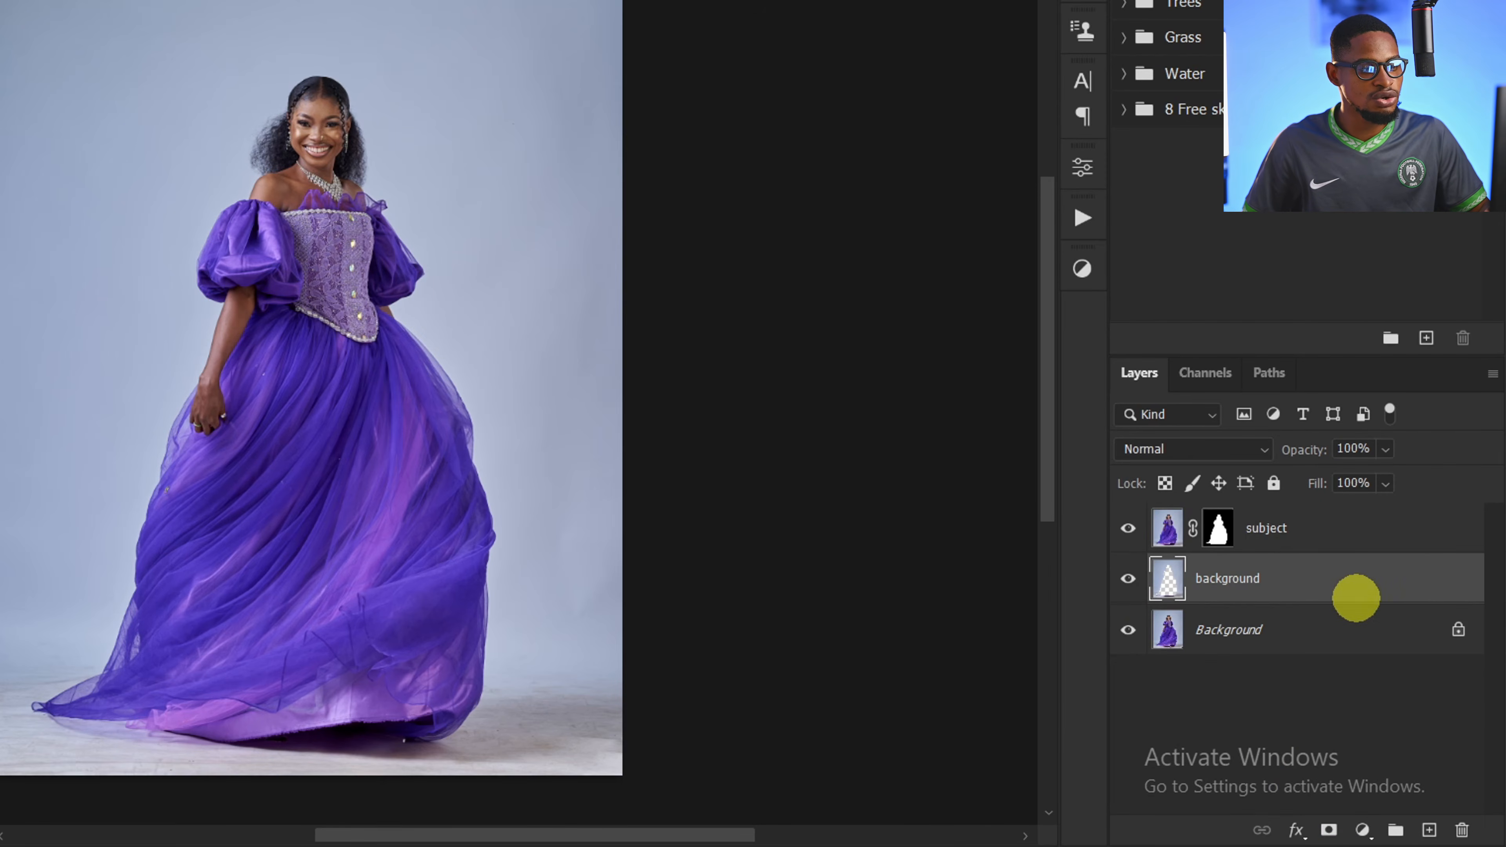
# Convert the background layer for smart filters and apply a Gaussian Blur with a radius of 33.2 pixels
pyautogui.click(1166, 580)
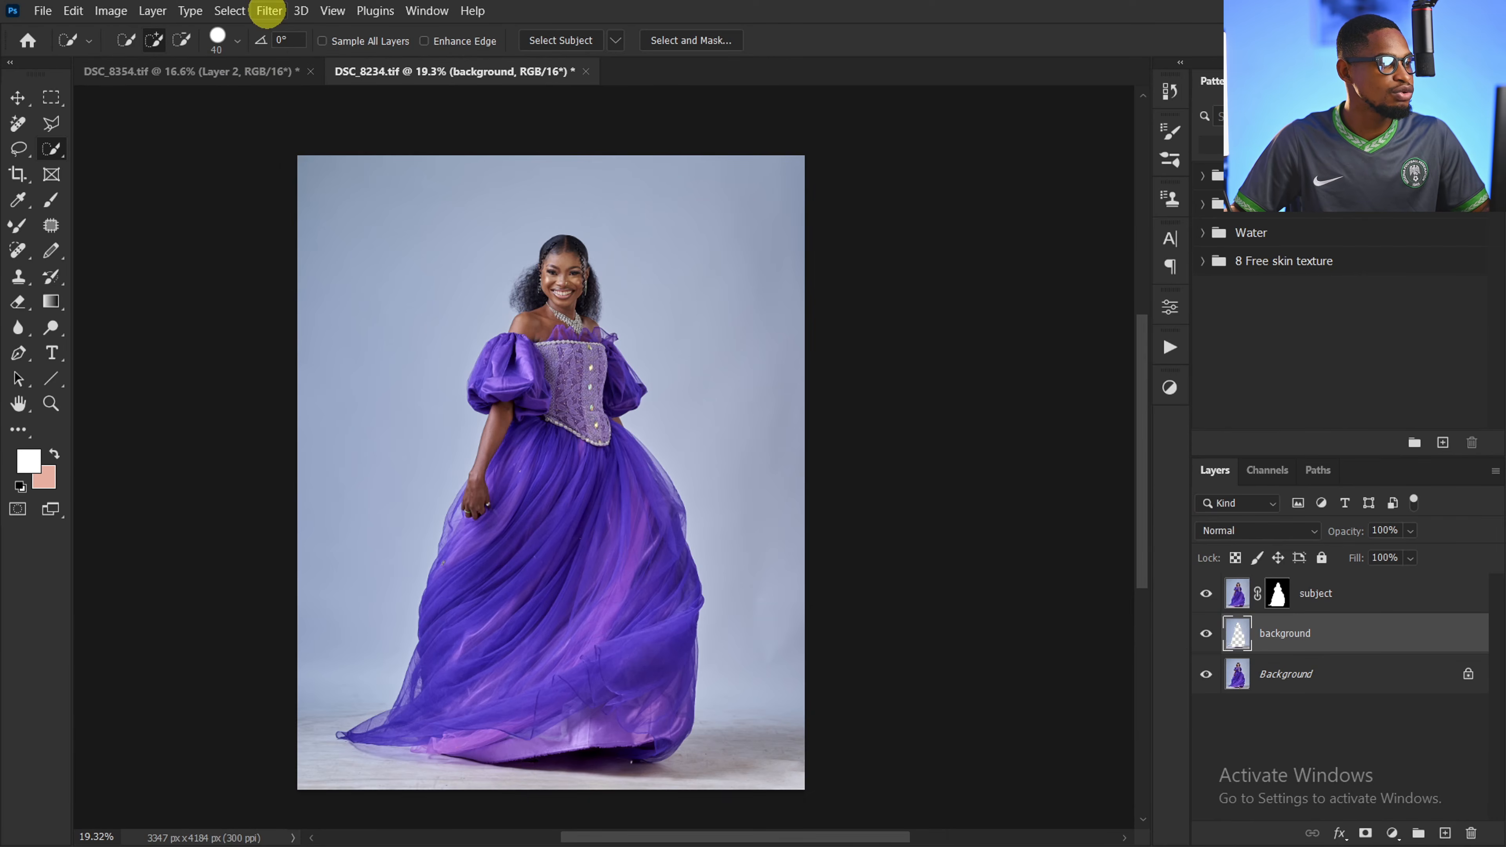
pyautogui.click(267, 11)
pyautogui.click(328, 56)
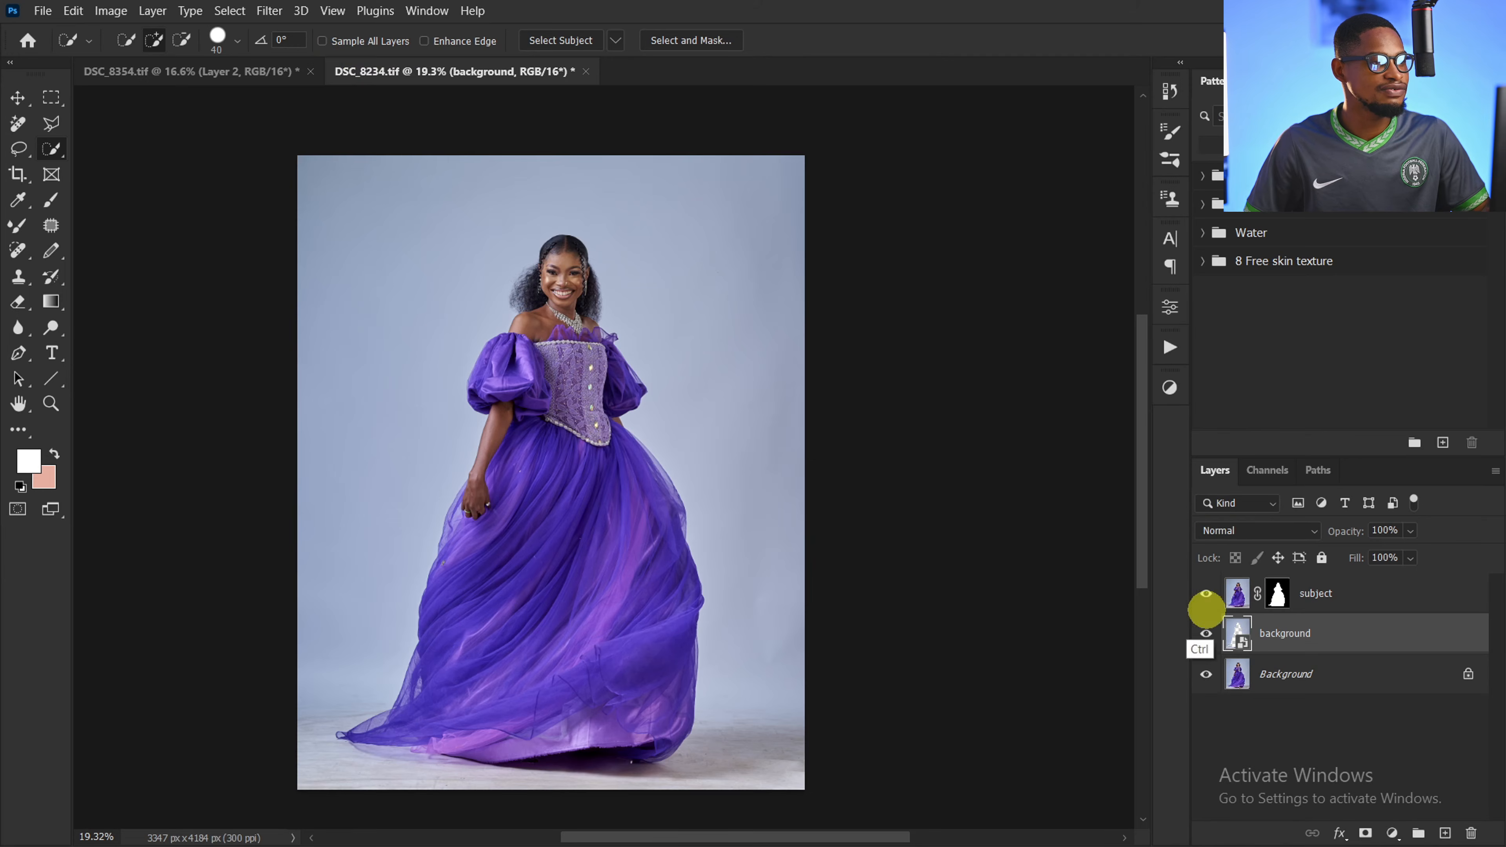
pyautogui.click(267, 10)
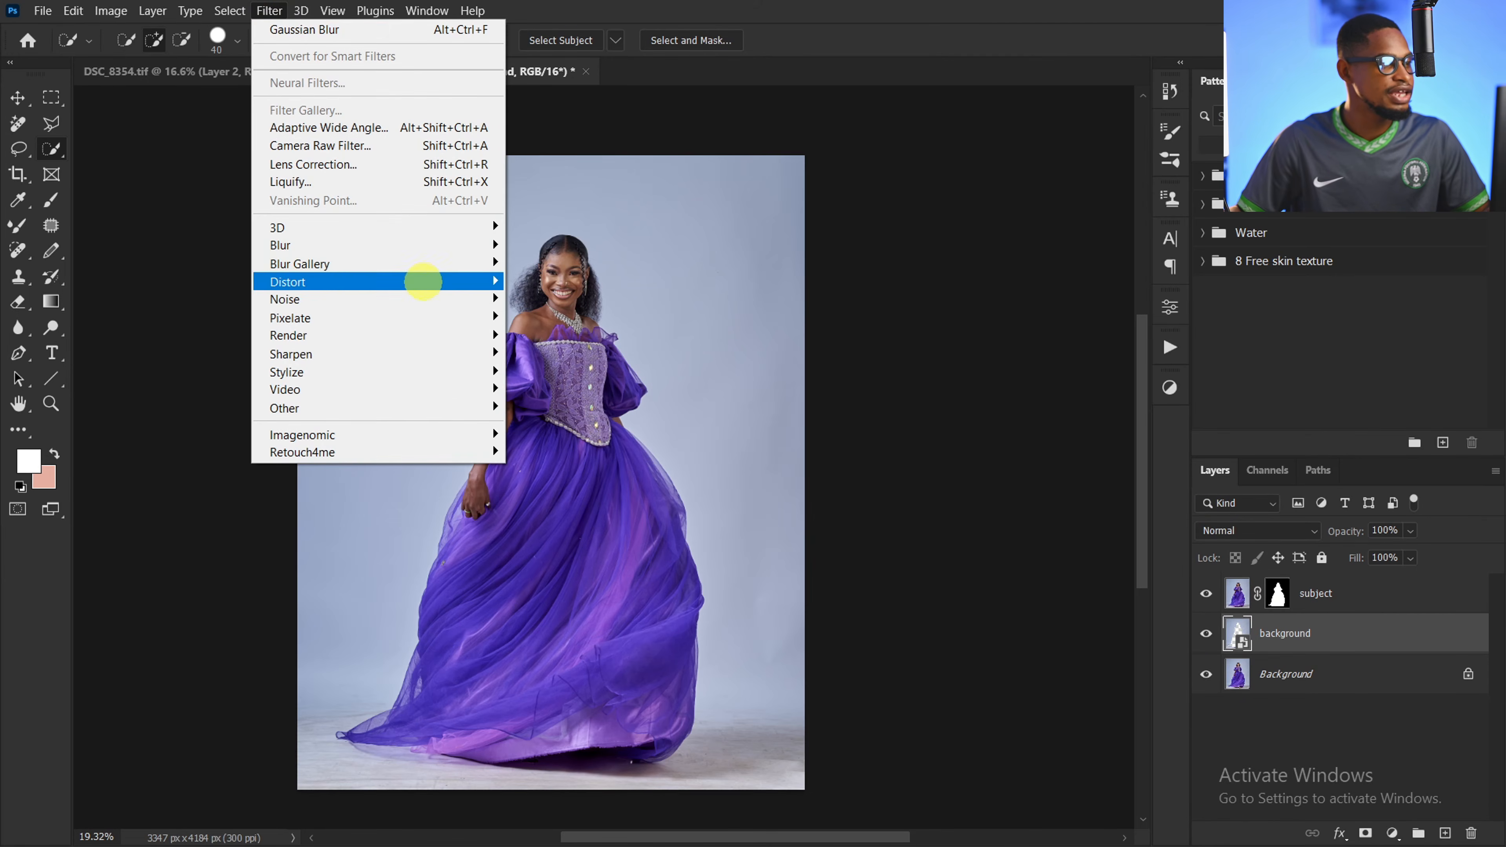
pyautogui.moveTo(356, 245)
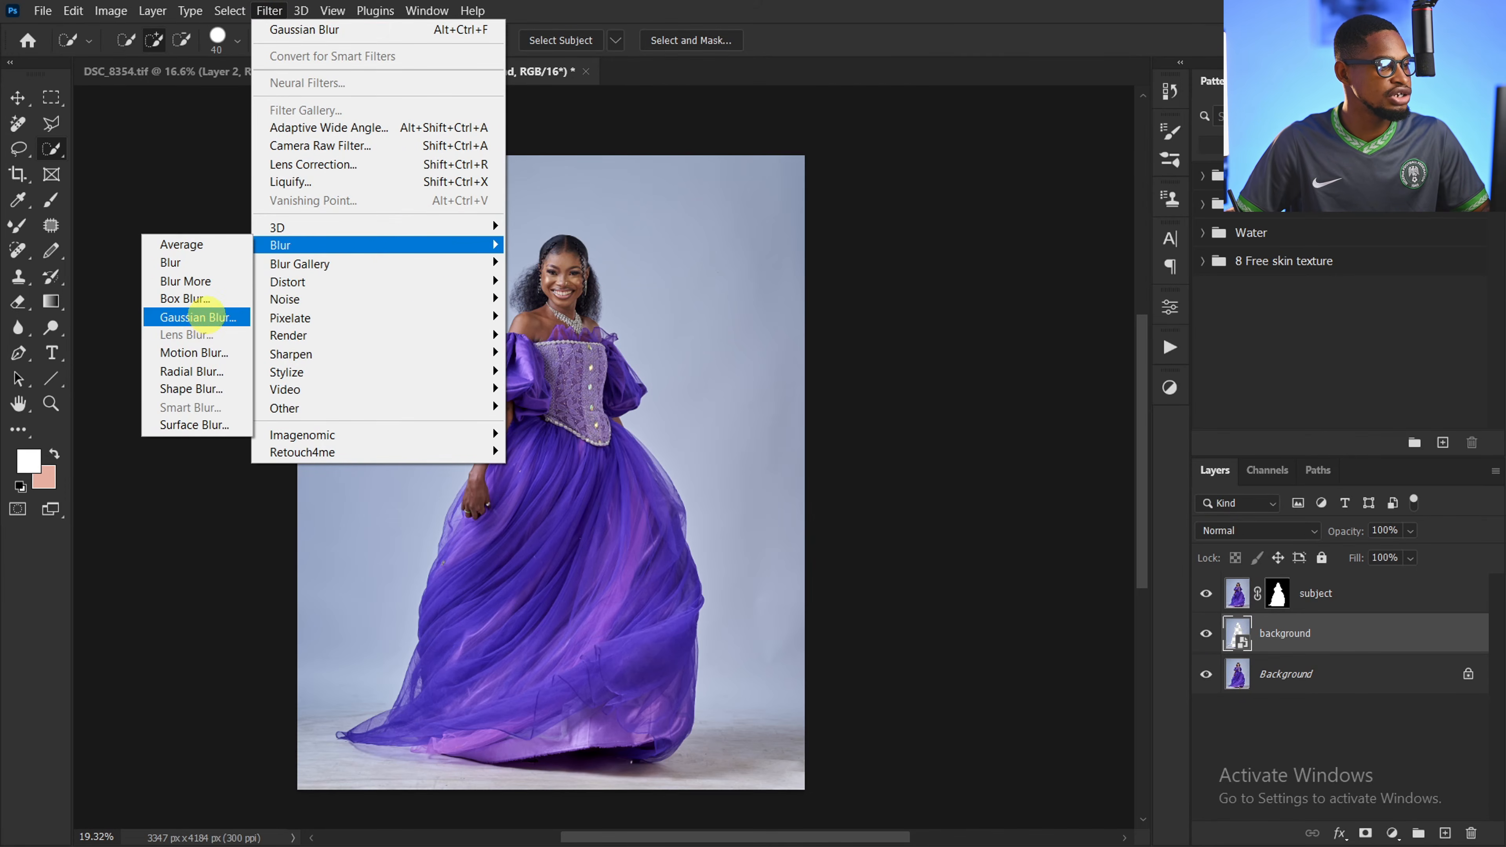
pyautogui.click(197, 317)
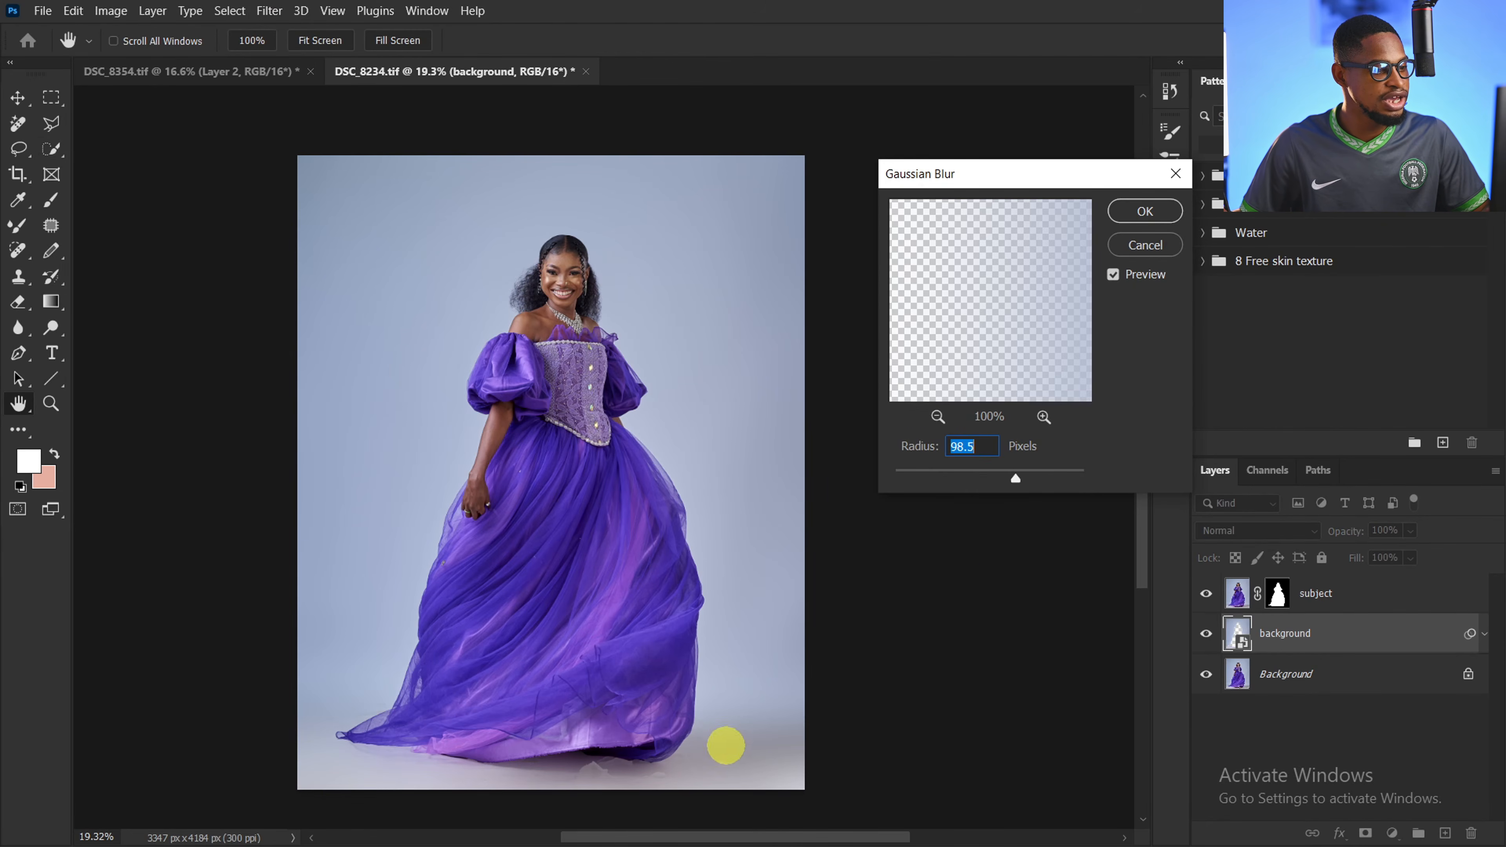
pyautogui.moveTo(989, 471); pyautogui.dragTo(991, 477)
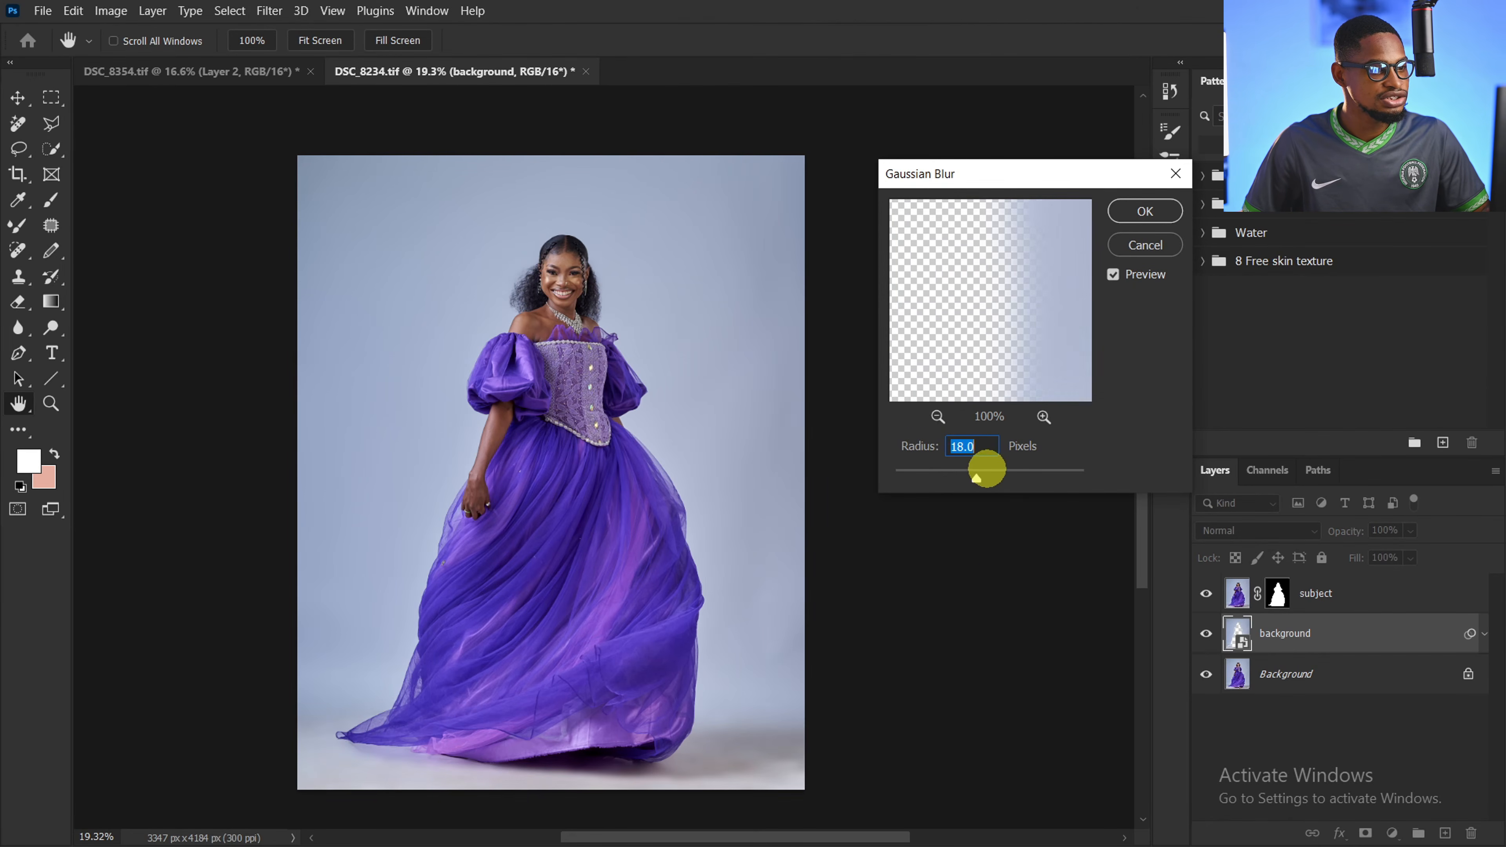
pyautogui.moveTo(987, 469); pyautogui.dragTo(989, 470)
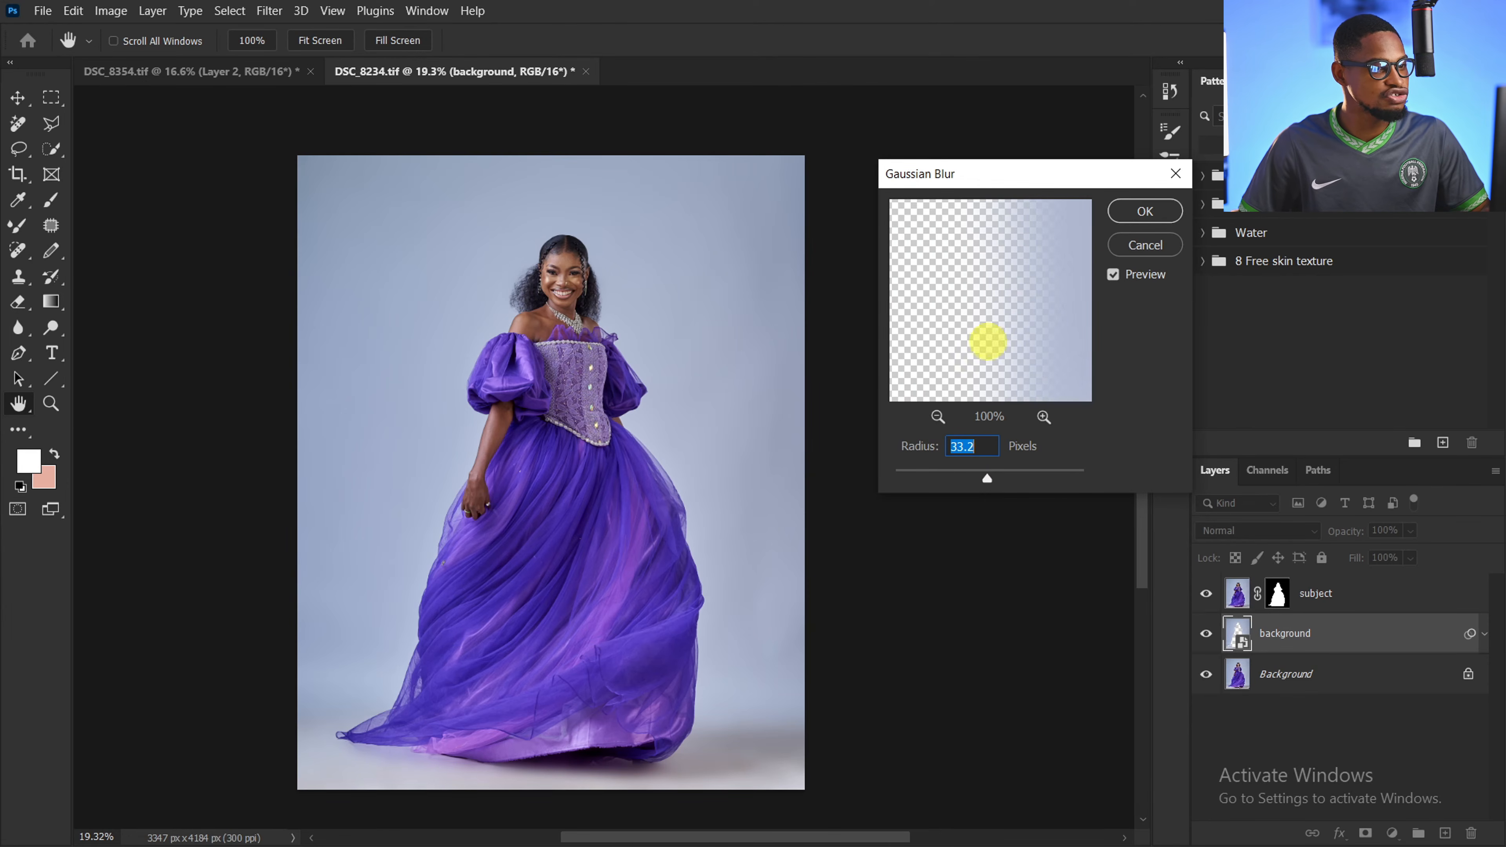
pyautogui.click(1144, 212)
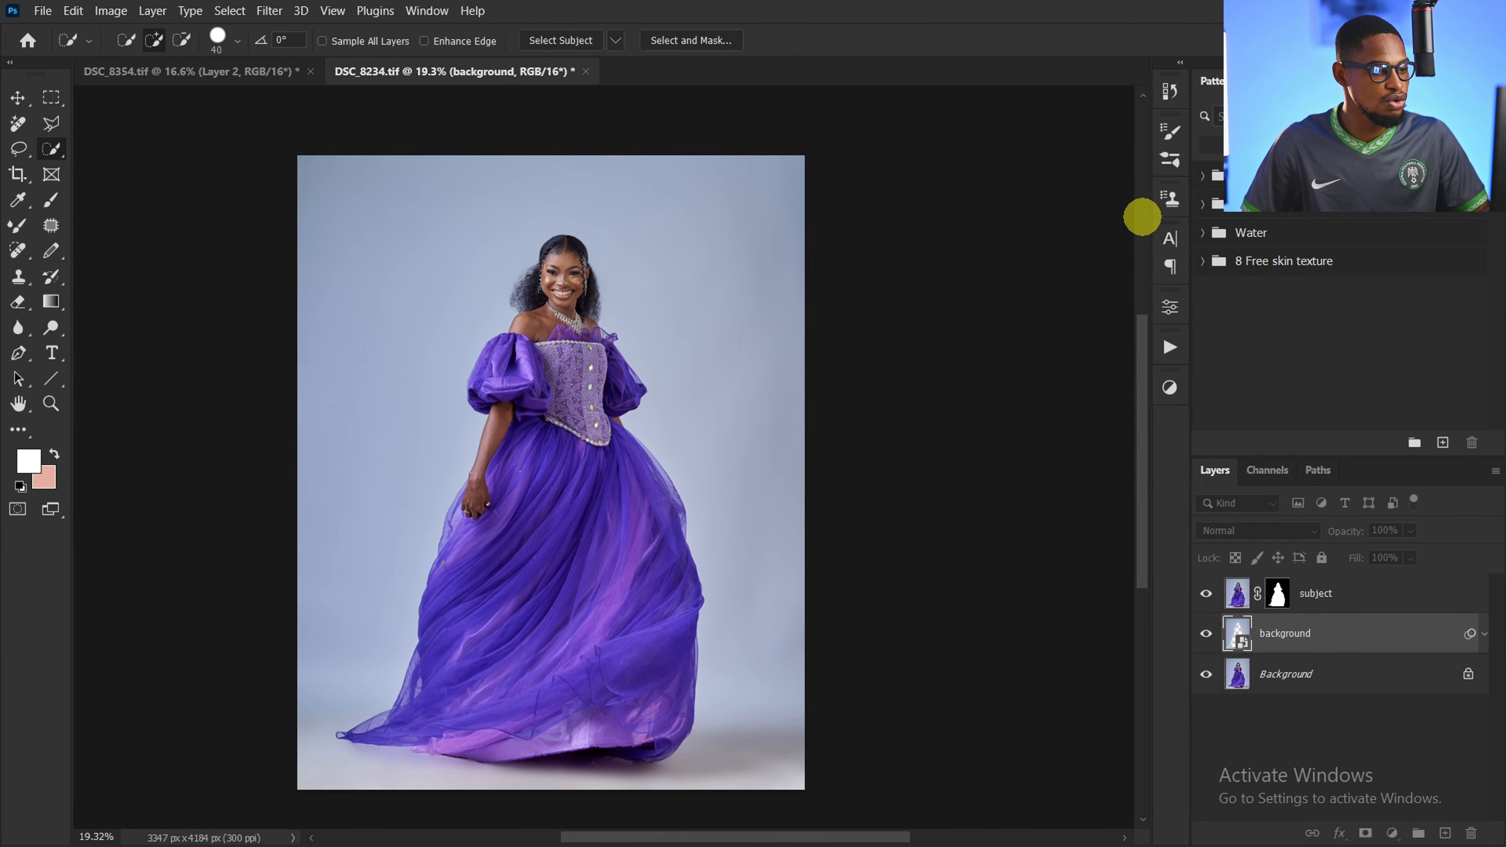
# Compare the blurred backdrop with the original by hiding and showing the background layer
pyautogui.click(1206, 633)
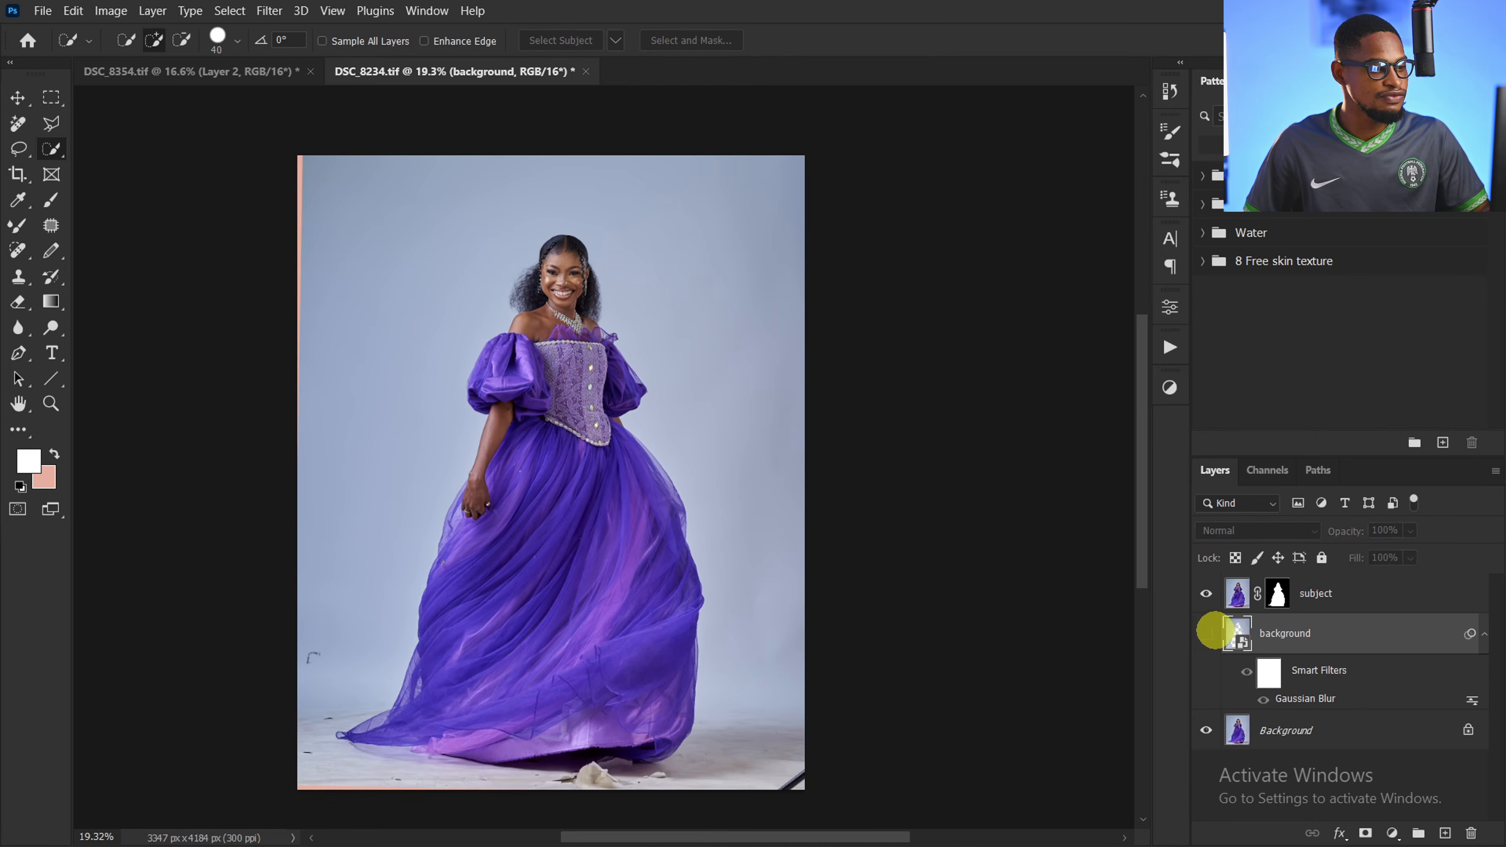
pyautogui.click(1209, 632)
pyautogui.press('z')
pyautogui.moveTo(712, 495); pyautogui.dragTo(605, 464)
pyautogui.press('w')
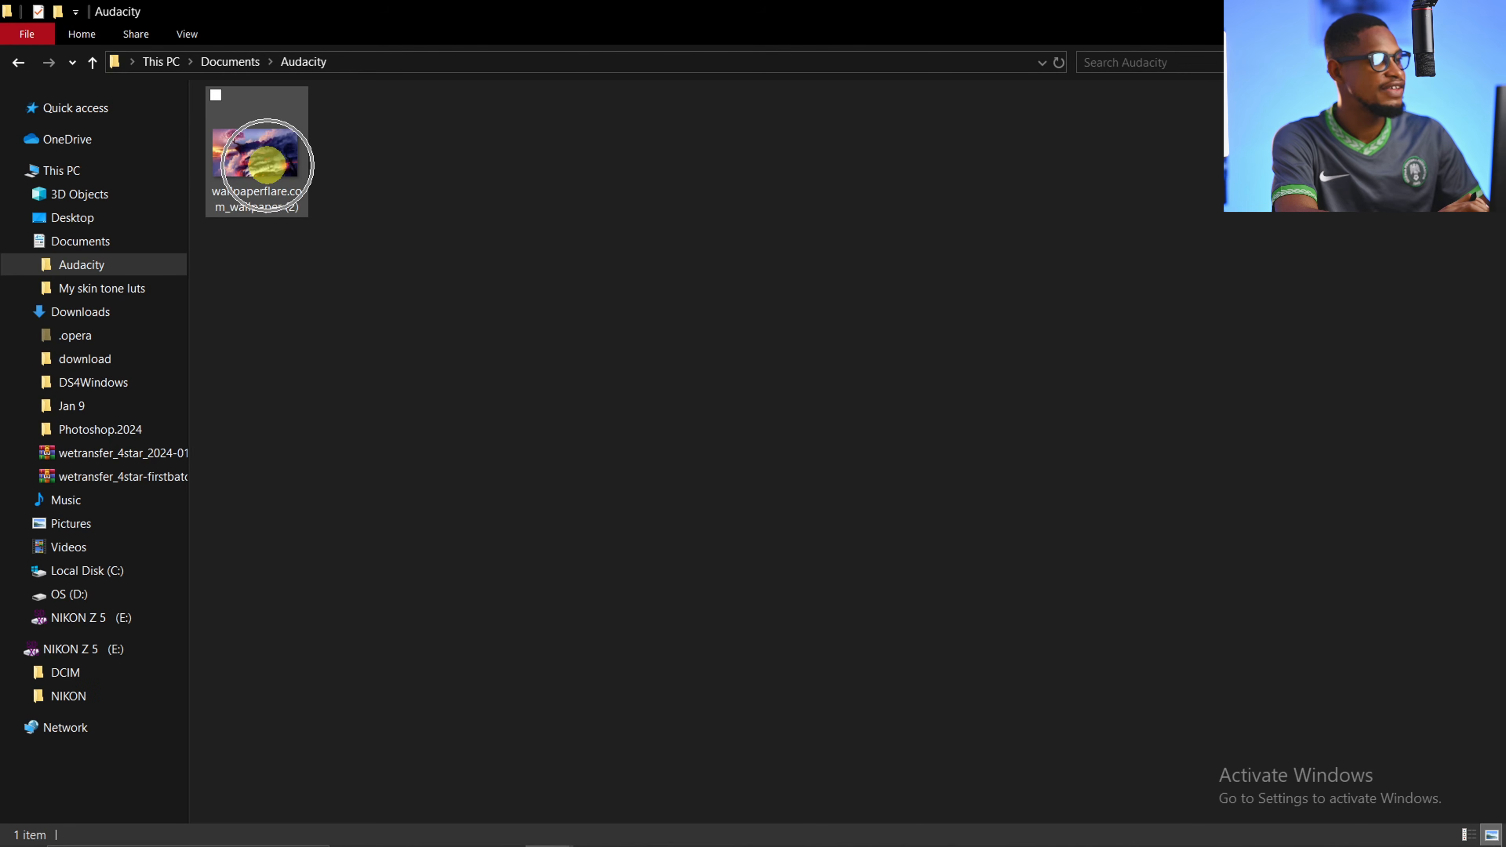
# Place wallpaperflare.com_wallpaper (2) from the Audacity folder above the background layer, scaled to about 93% to fill the canvas with the pink tree beside the woman
pyautogui.moveTo(246, 142); pyautogui.dragTo(609, 505)
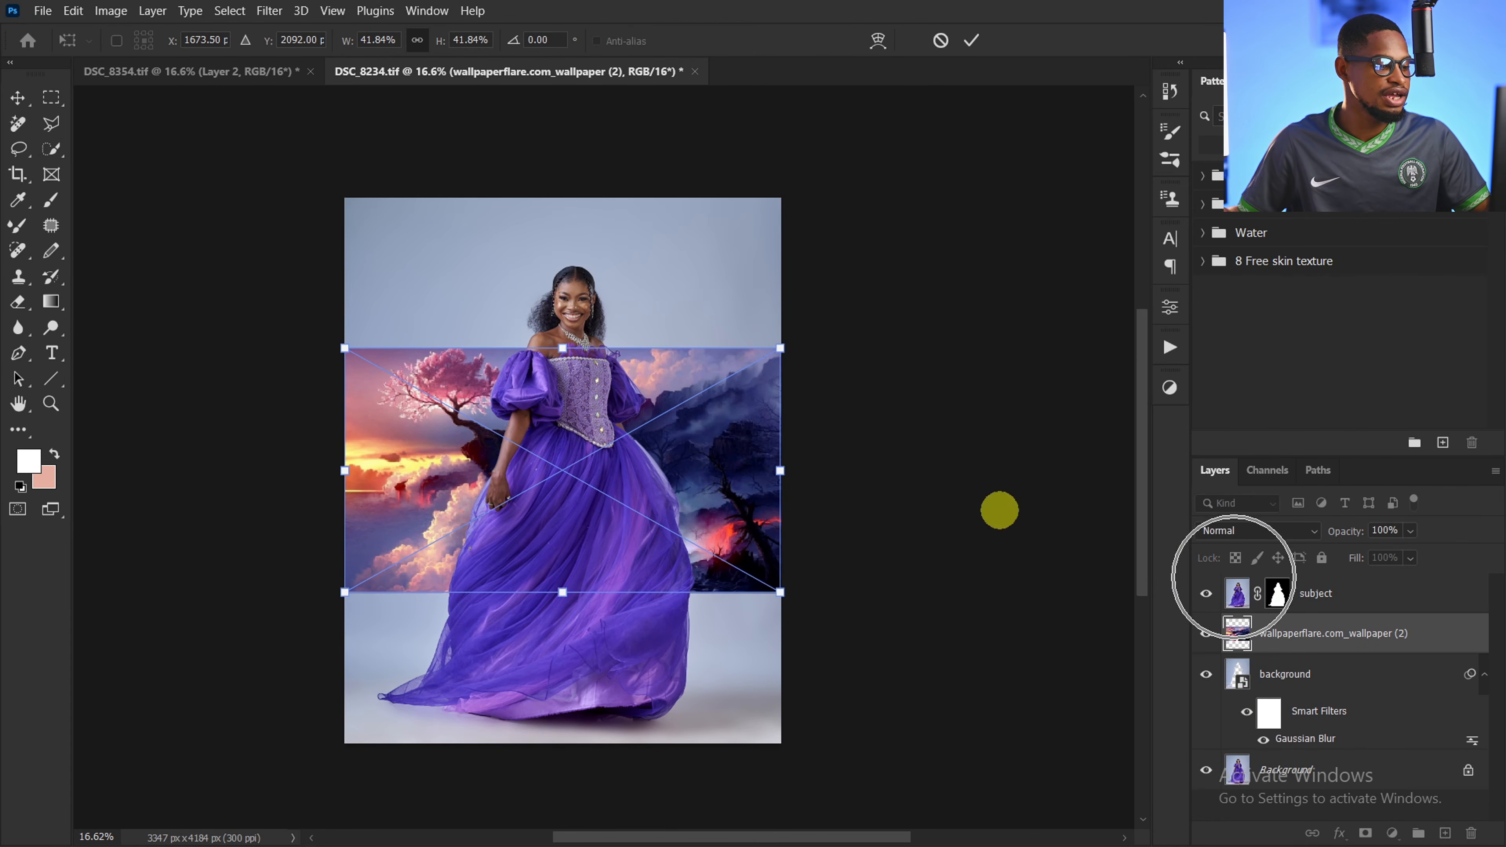
pyautogui.moveTo(563, 348); pyautogui.dragTo(533, 200)
pyautogui.moveTo(763, 421); pyautogui.dragTo(871, 426)
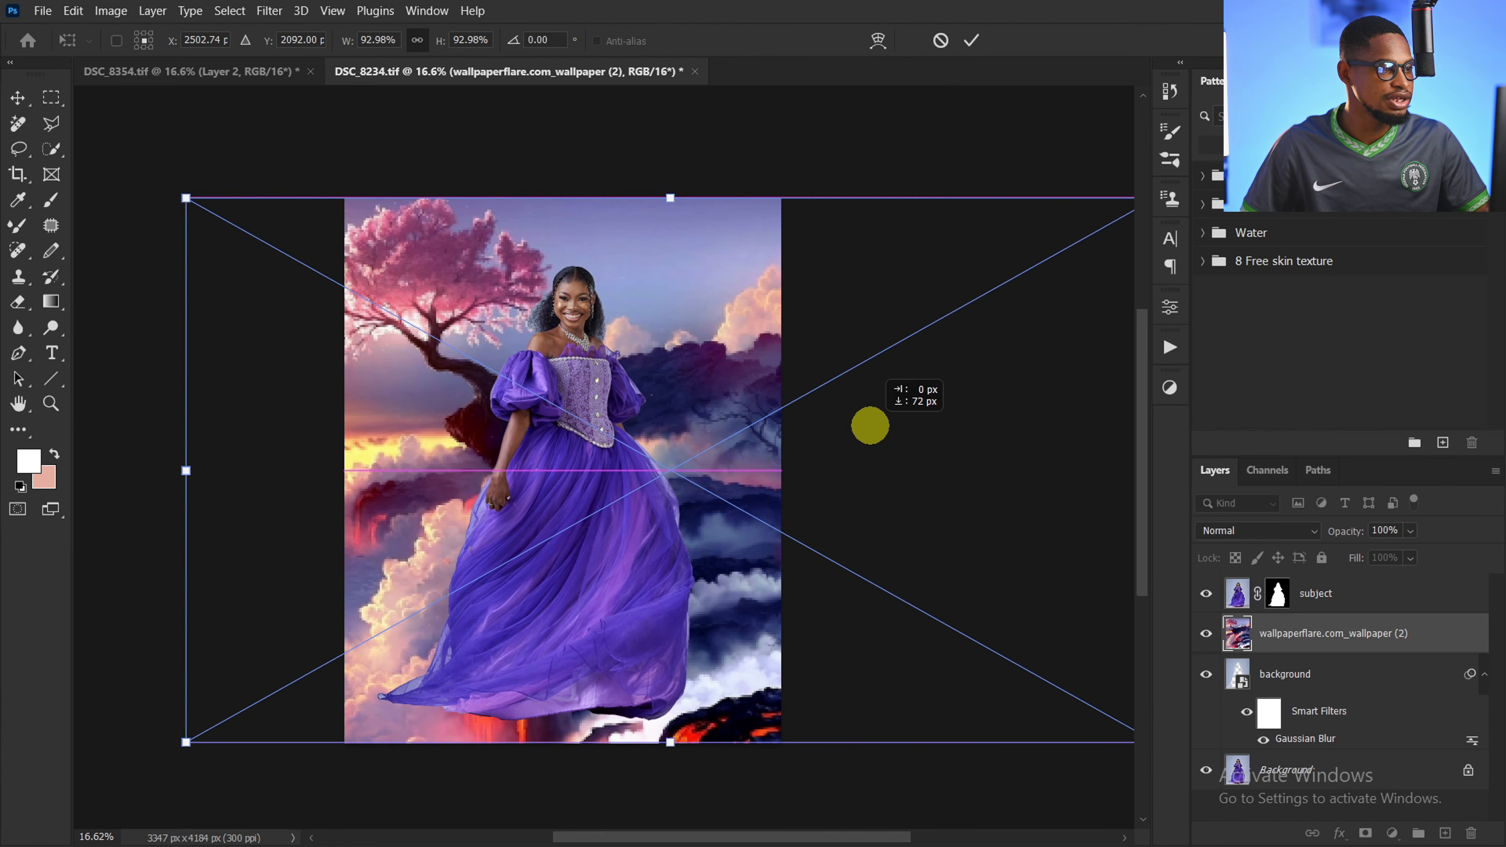
pyautogui.click(971, 41)
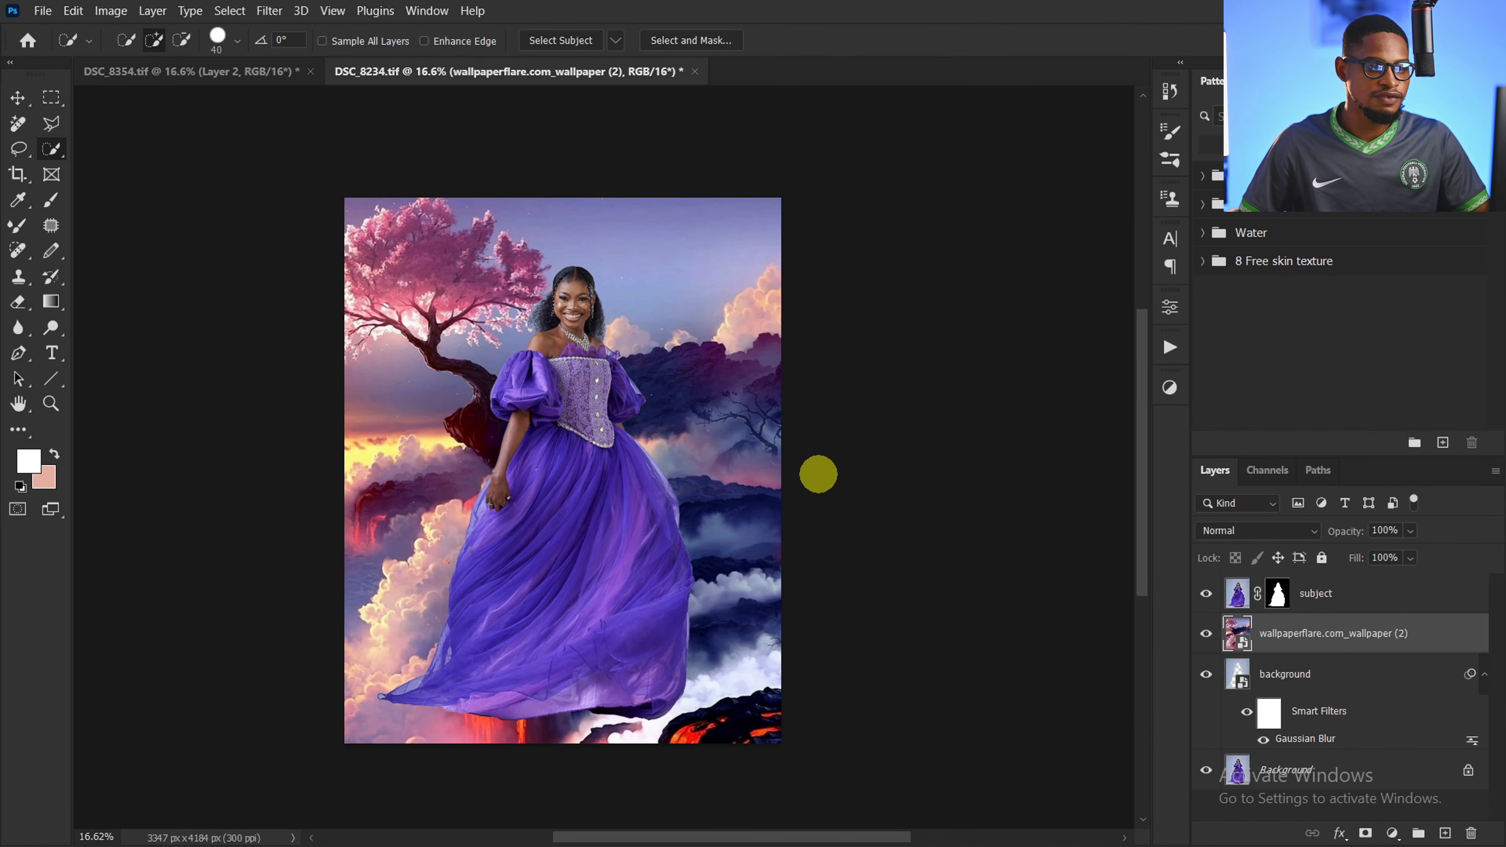
# Blend the wallpaper layer into the backdrop with Soft Light at 10% opacity
pyautogui.click(1276, 532)
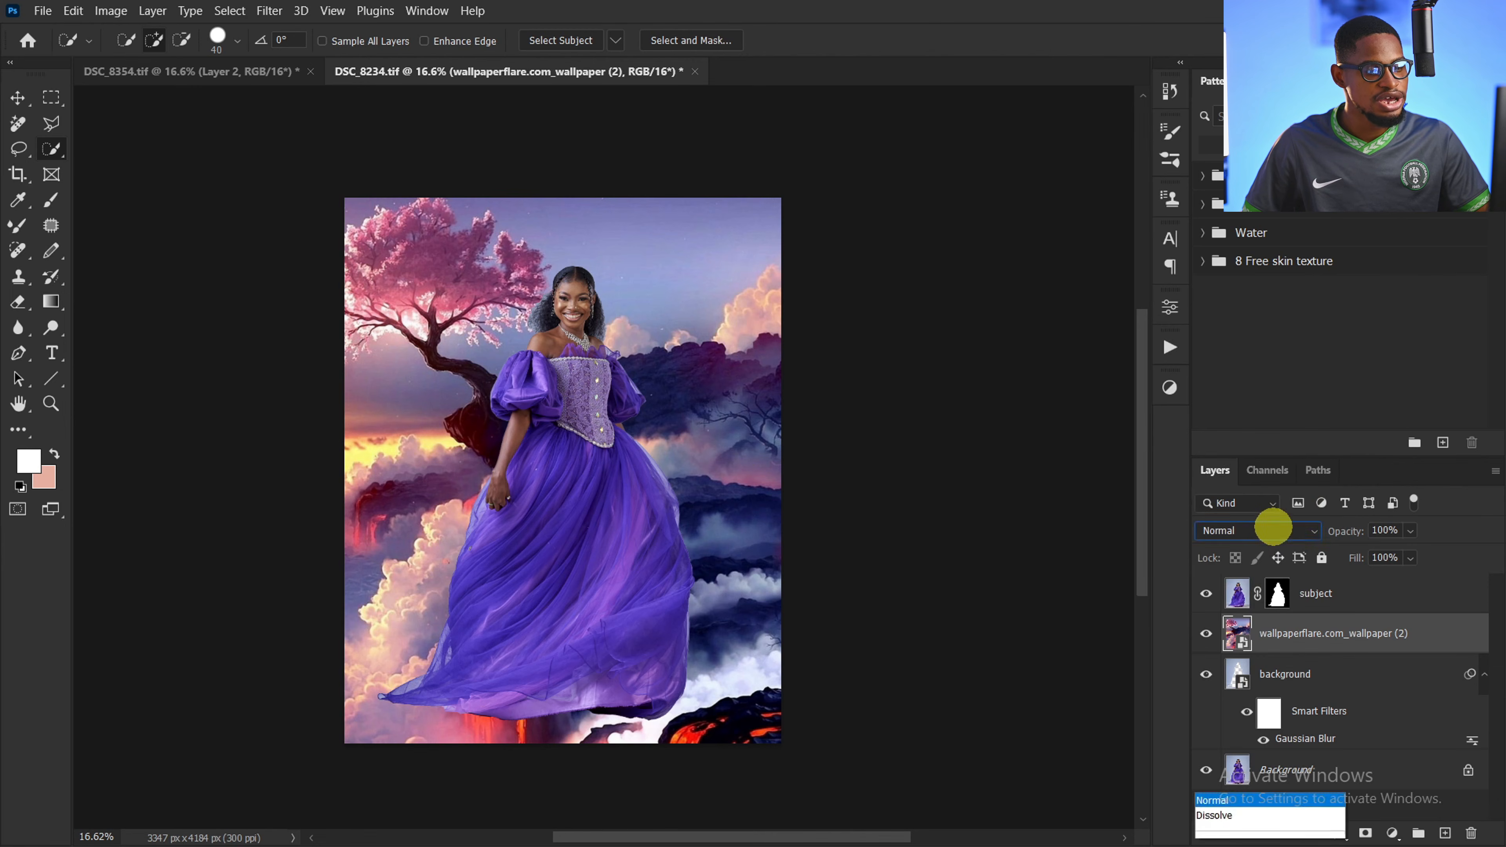
pyautogui.click(1242, 604)
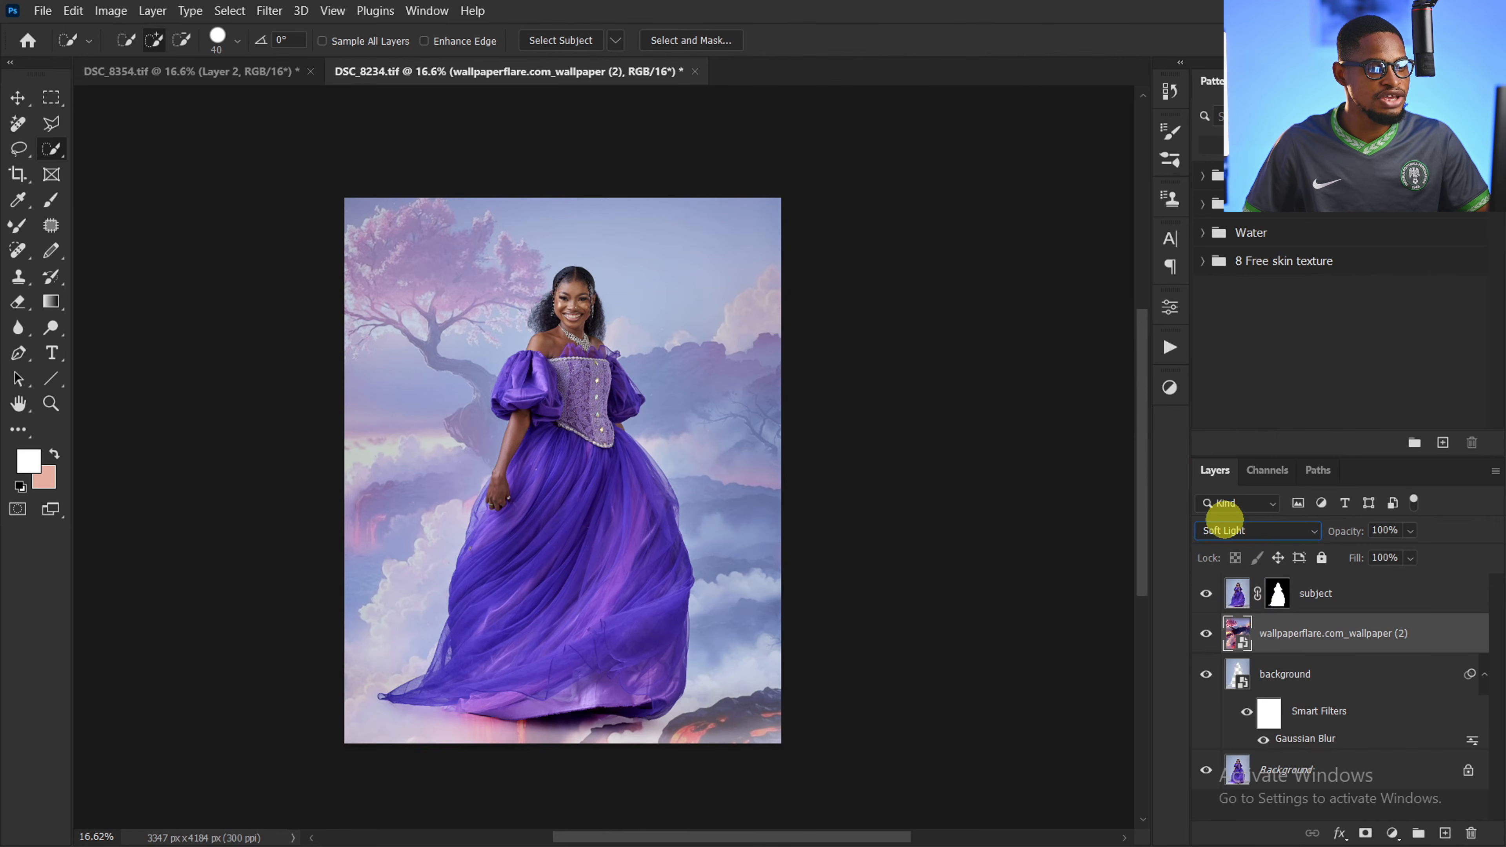
pyautogui.click(1243, 530)
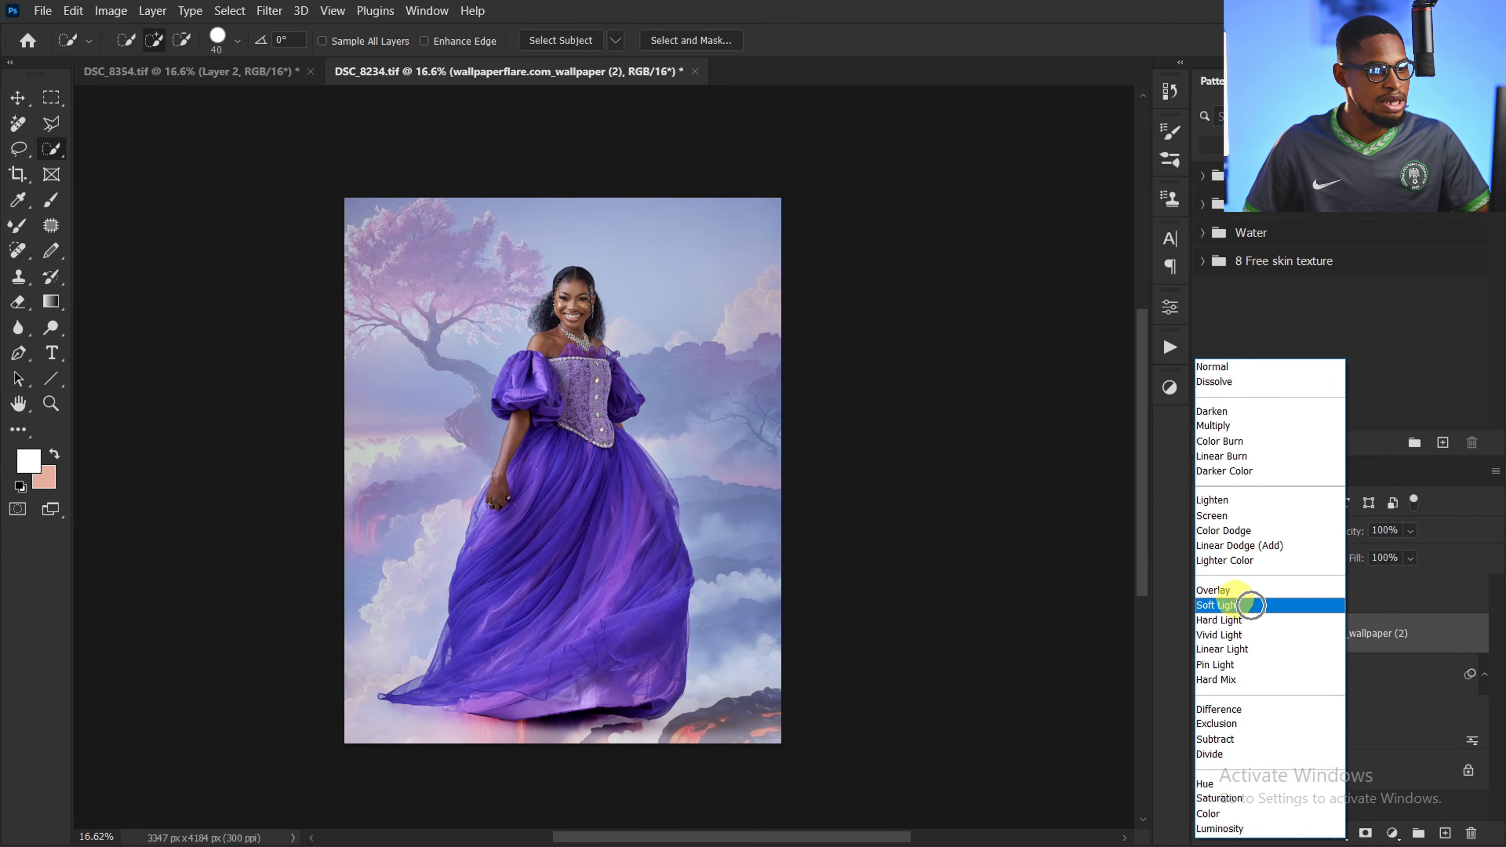
pyautogui.click(1255, 605)
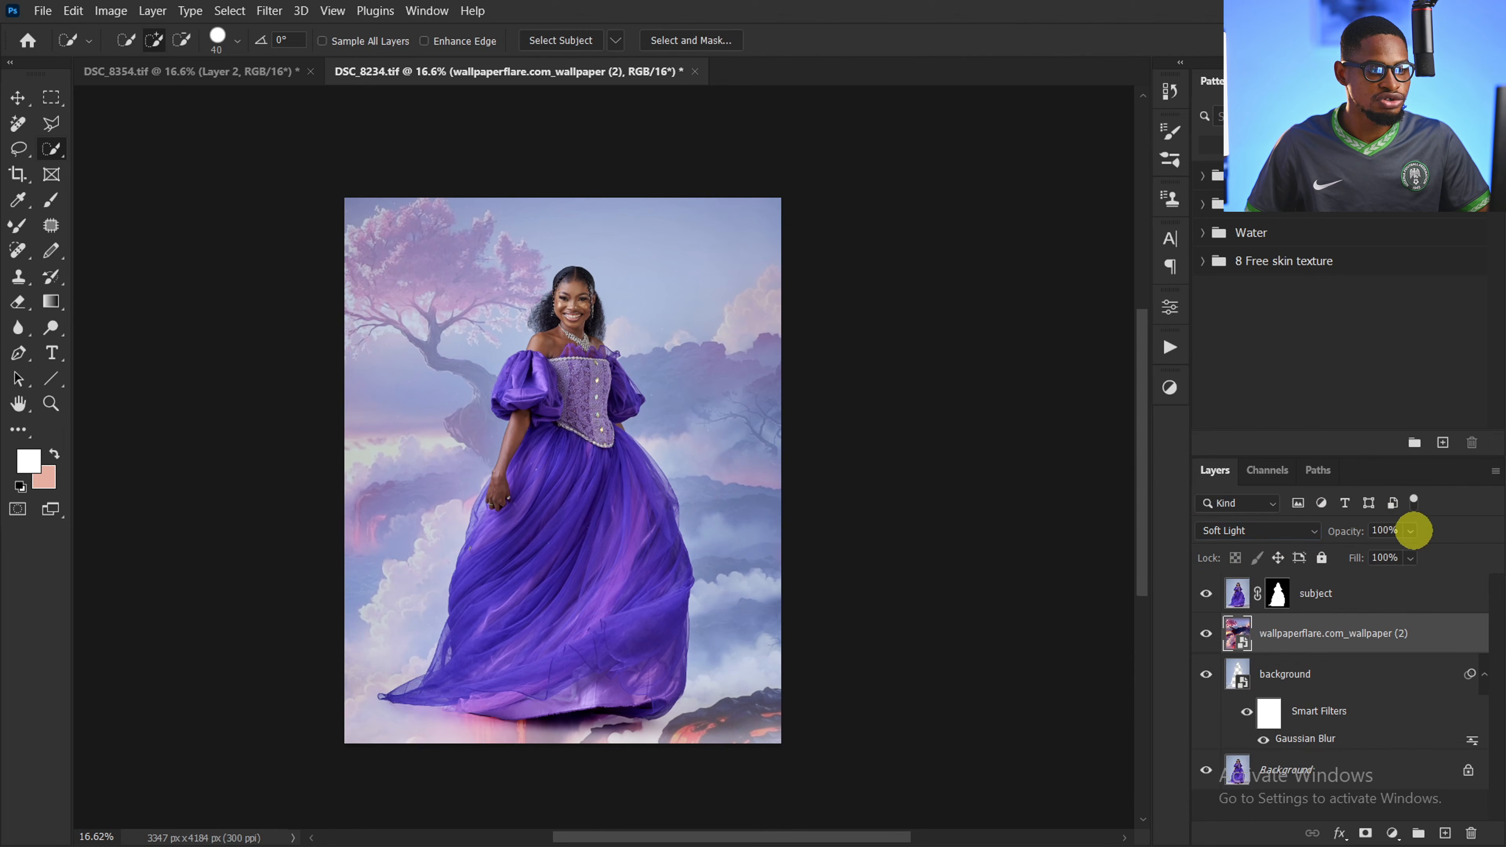
pyautogui.click(1411, 531)
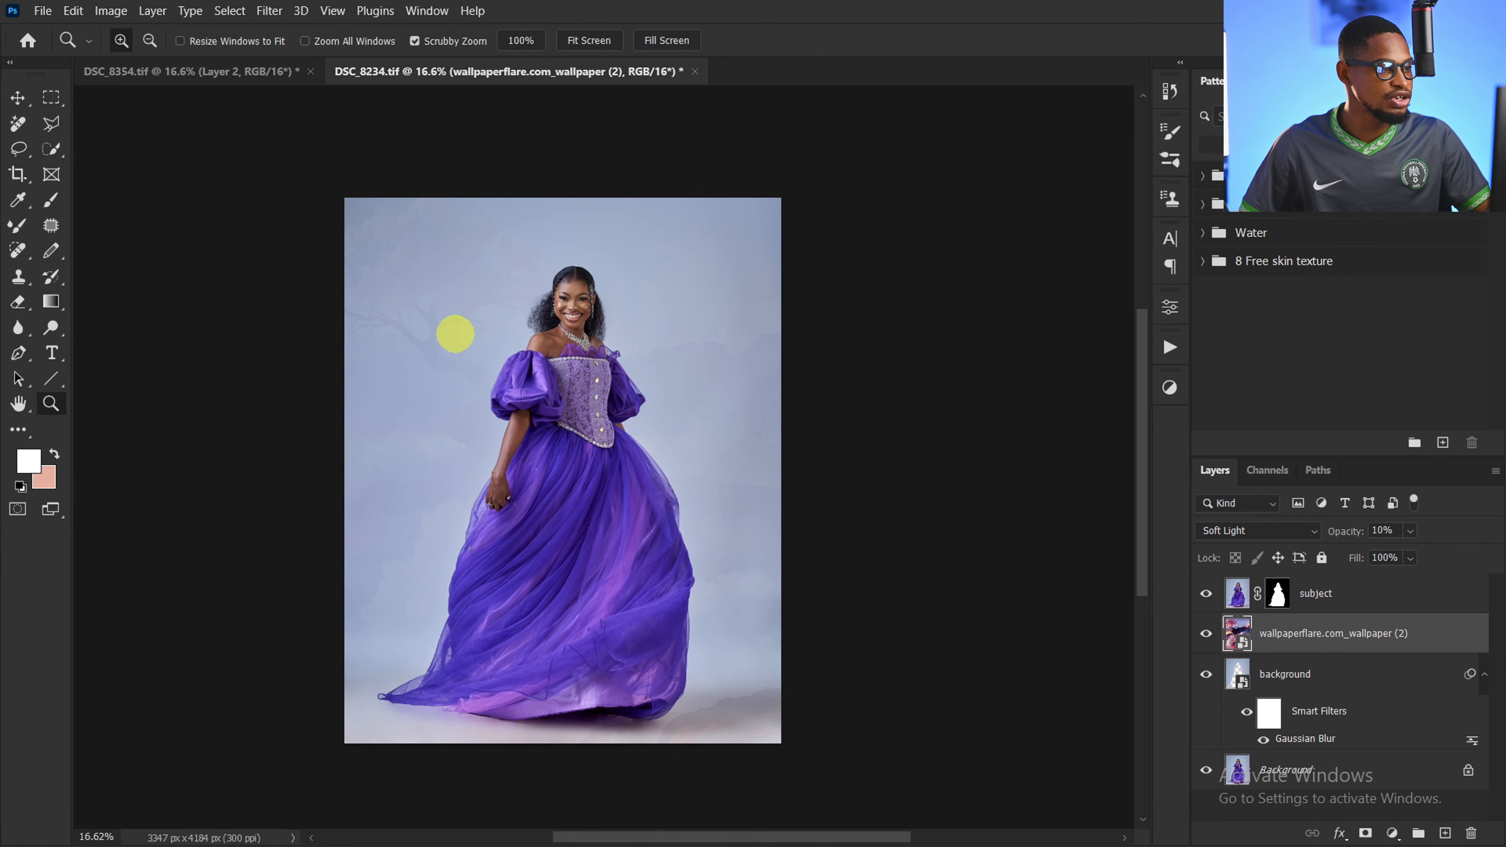
# Inspect the wallpaper texture around the woman up close, comparing the backdrop with the wallpaper layer hidden and shown
pyautogui.keyDown('ctrl'); pyautogui.click(454, 330); pyautogui.keyUp('ctrl')
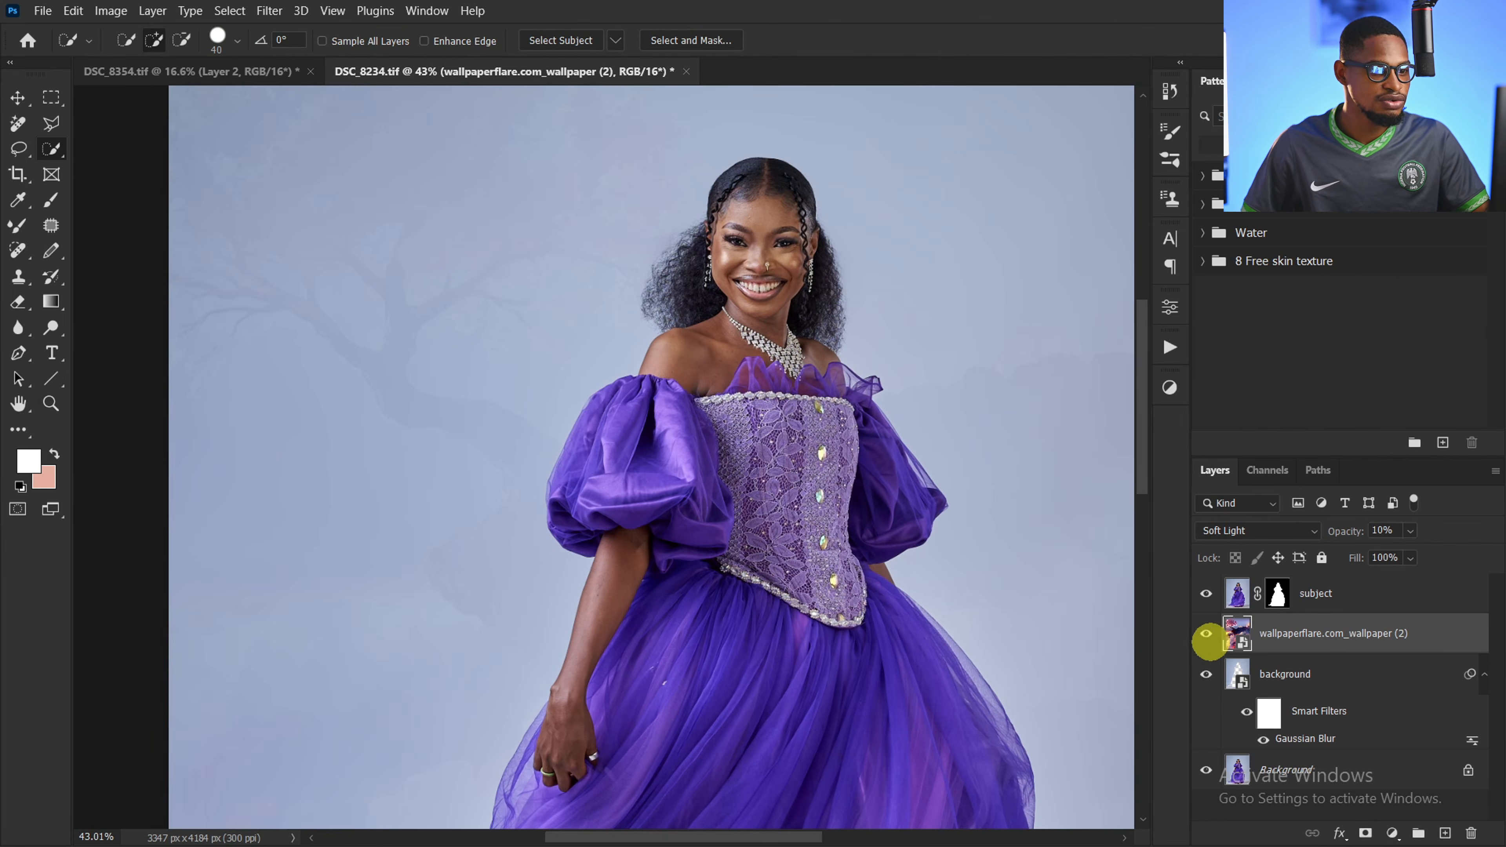
pyautogui.click(1206, 634)
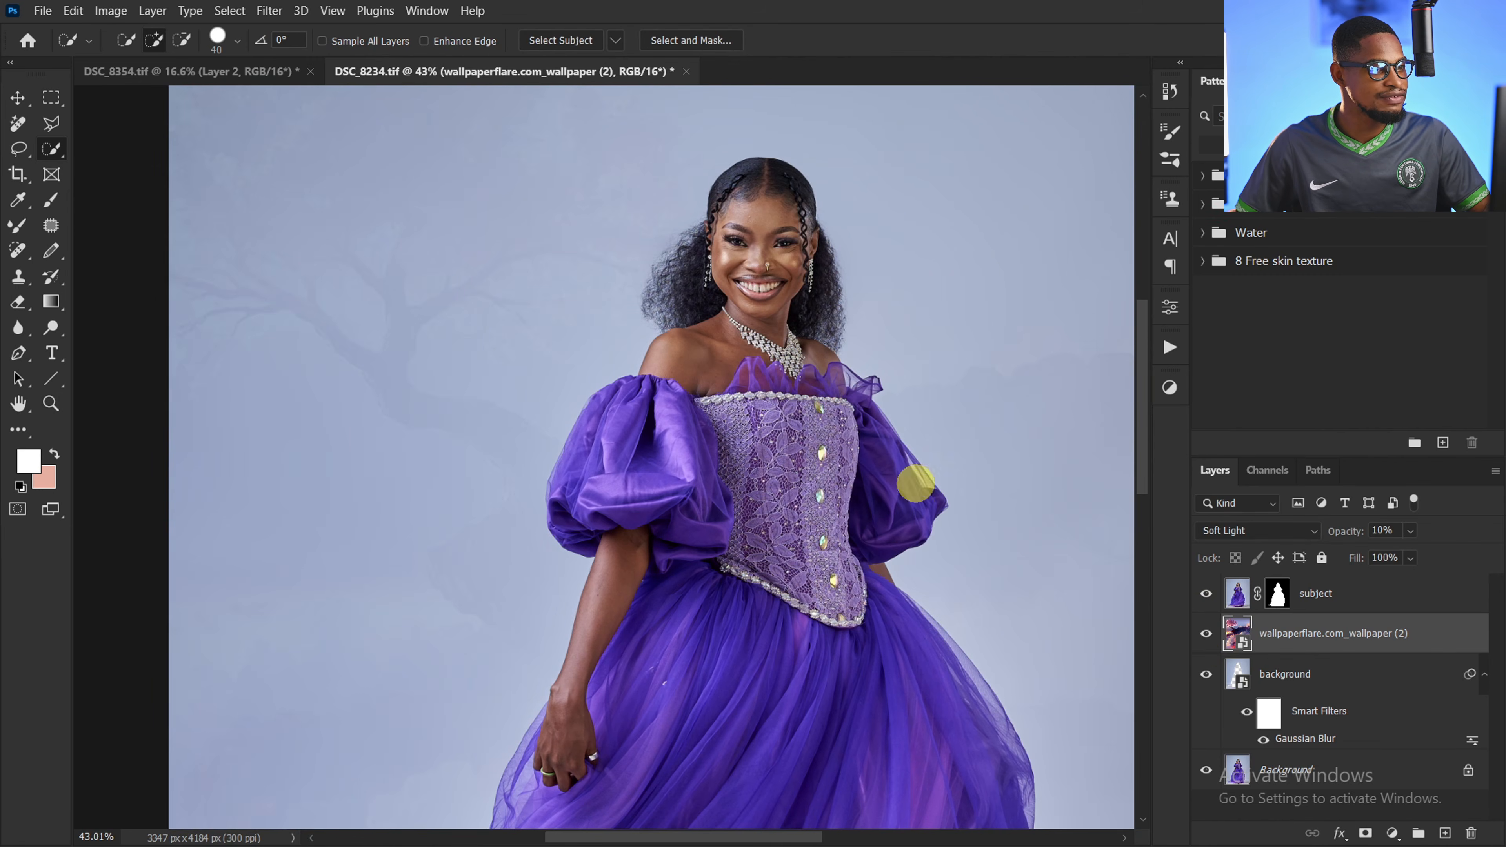
pyautogui.moveTo(916, 484); pyautogui.dragTo(652, 353)
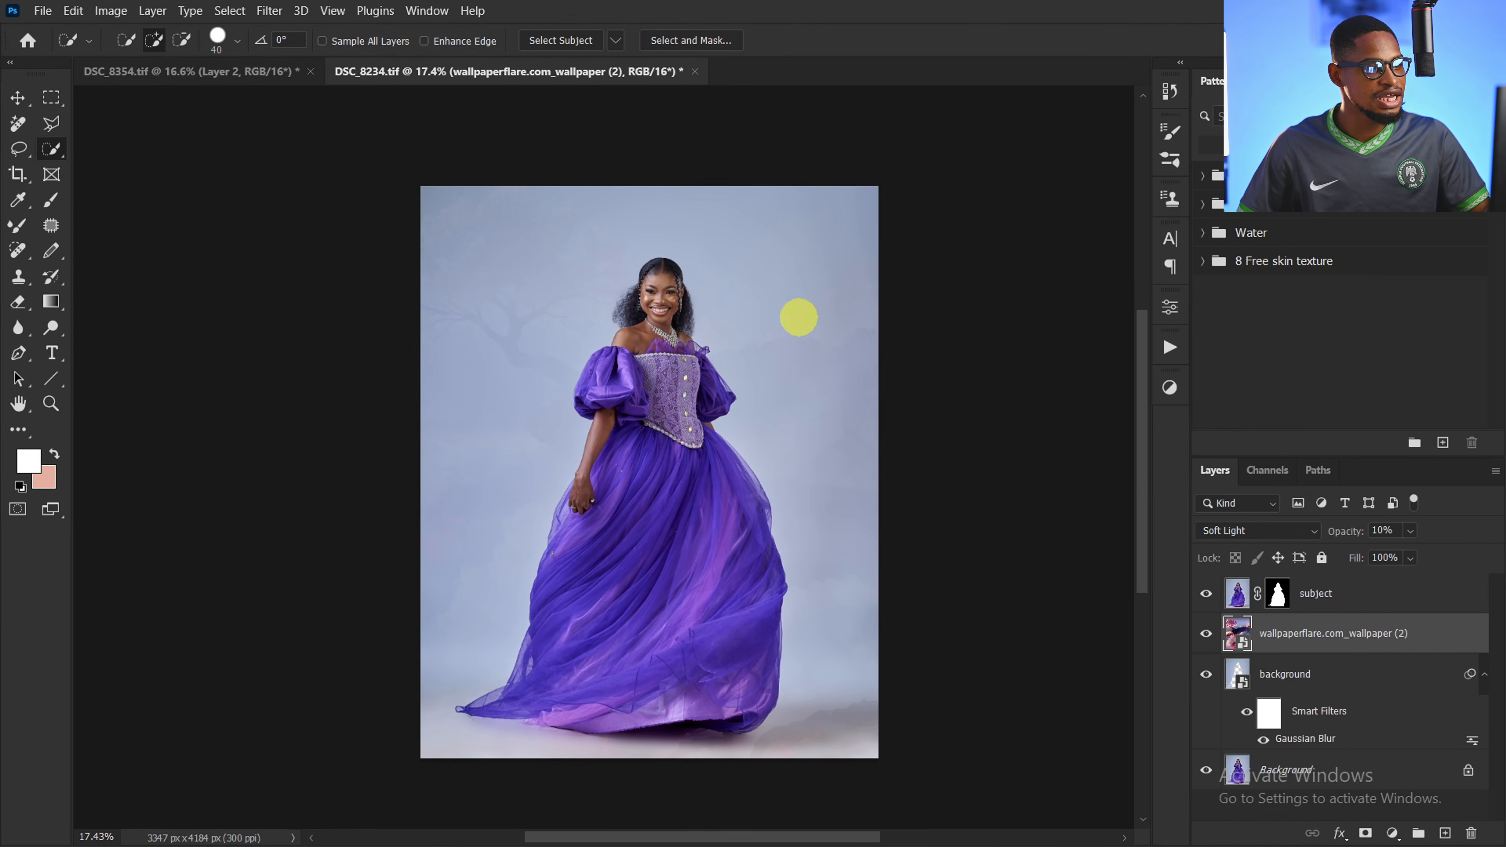
pyautogui.keyDown('ctrl'); pyautogui.click(563, 315); pyautogui.keyUp('ctrl')
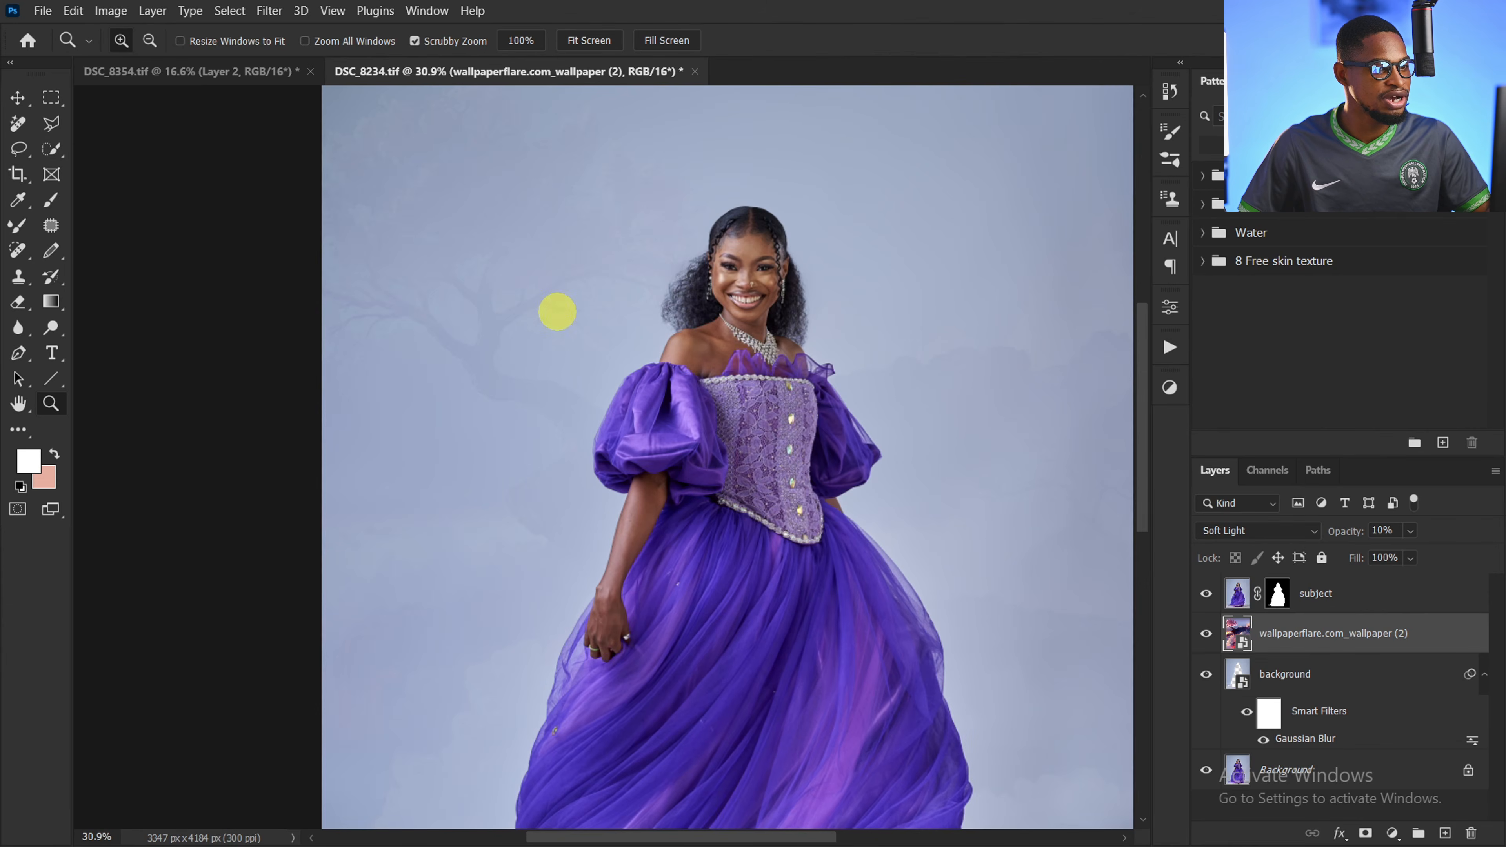
# Run the recorded Noise action to add a noise layer above the wallpaper layer
pyautogui.click(1168, 347)
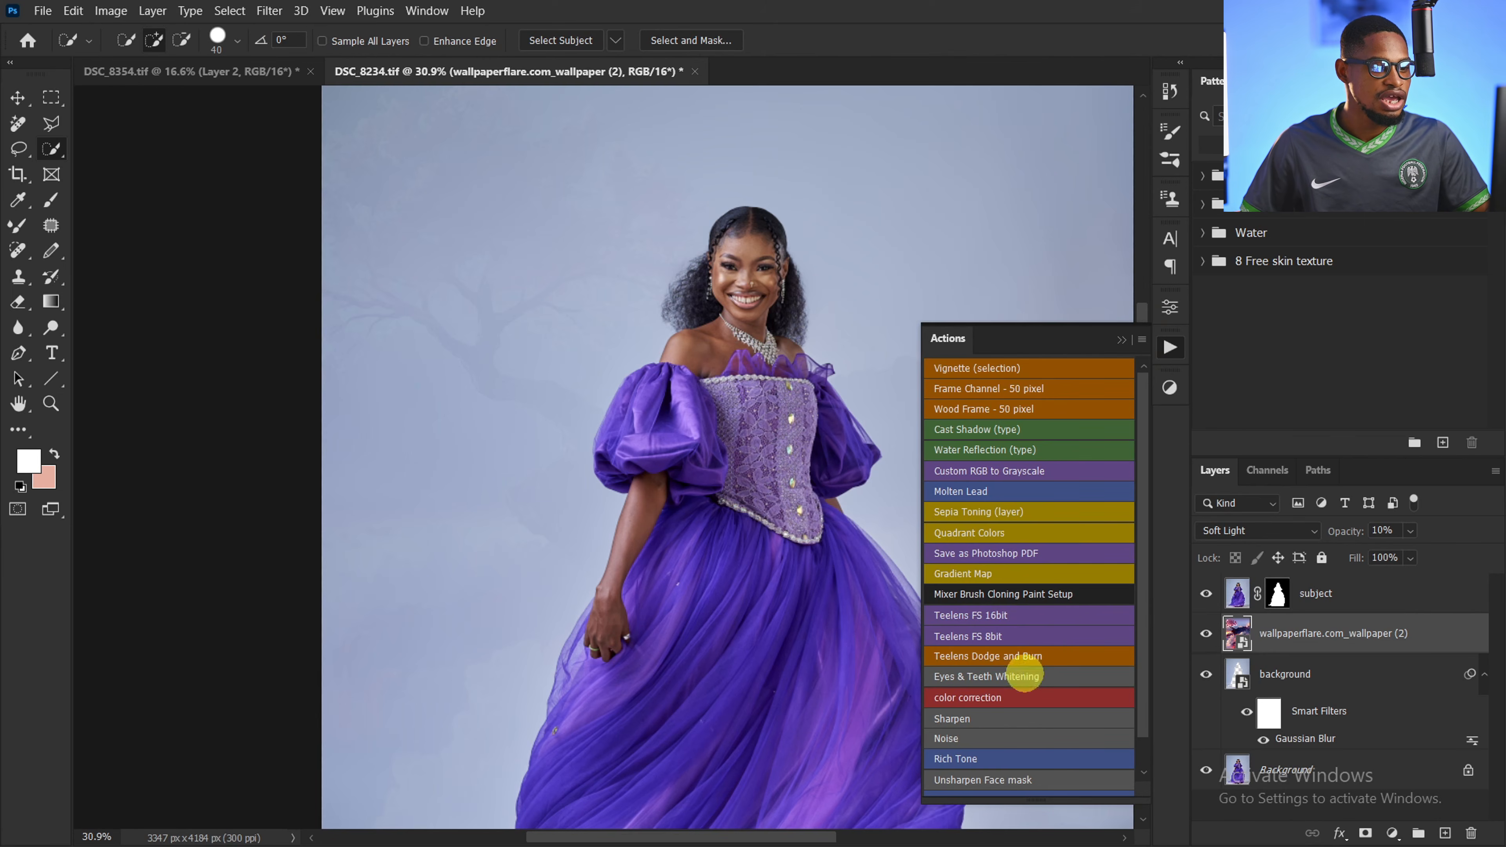
pyautogui.click(966, 735)
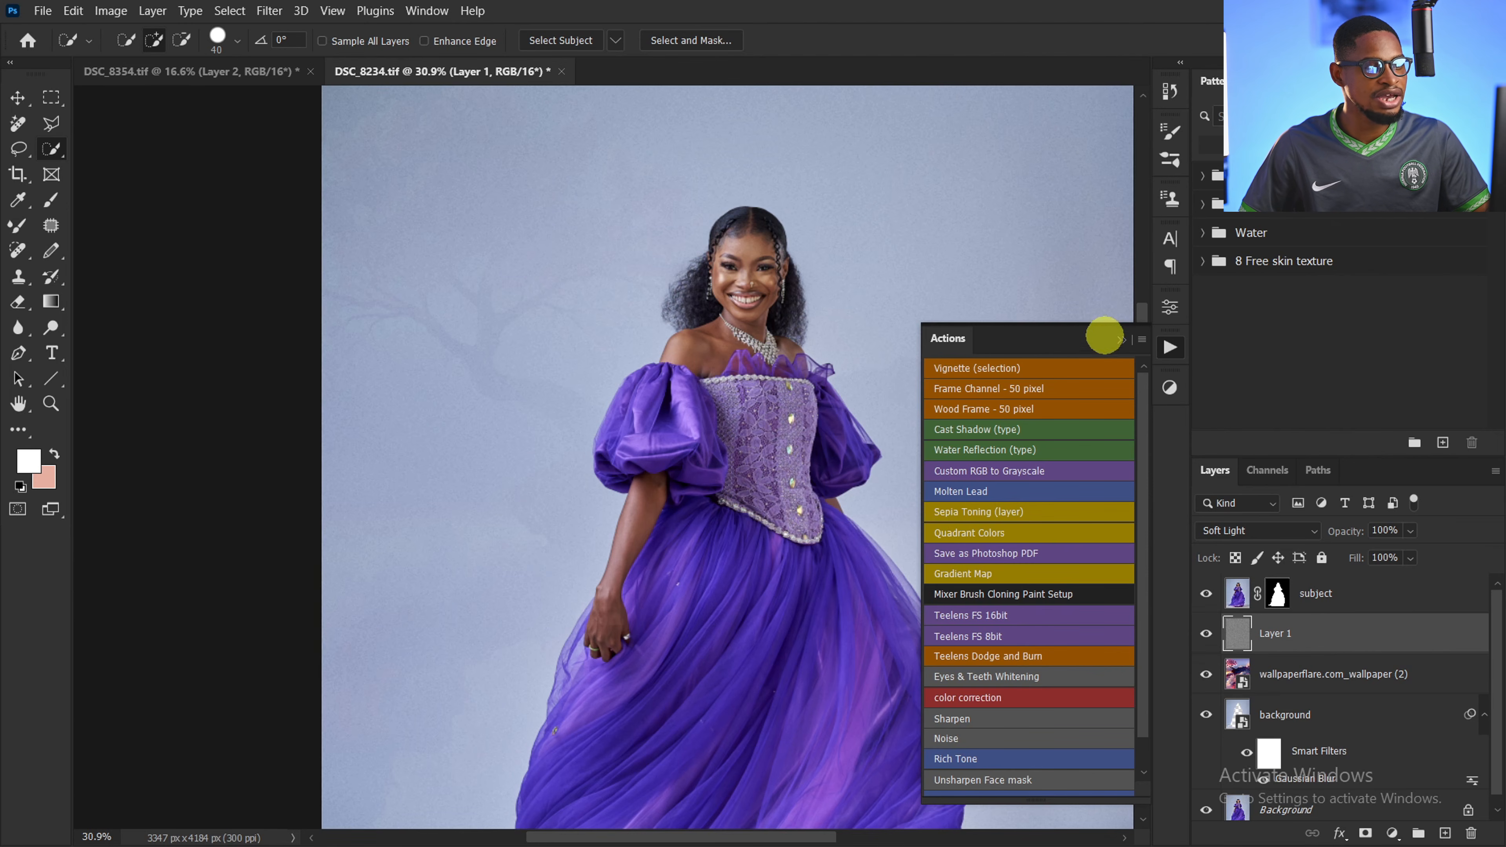
pyautogui.click(1121, 339)
# Lower the noise layer's opacity to 47% while checking the grain on the backdrop up close
pyautogui.press('z')
pyautogui.moveTo(617, 374); pyautogui.dragTo(576, 284)
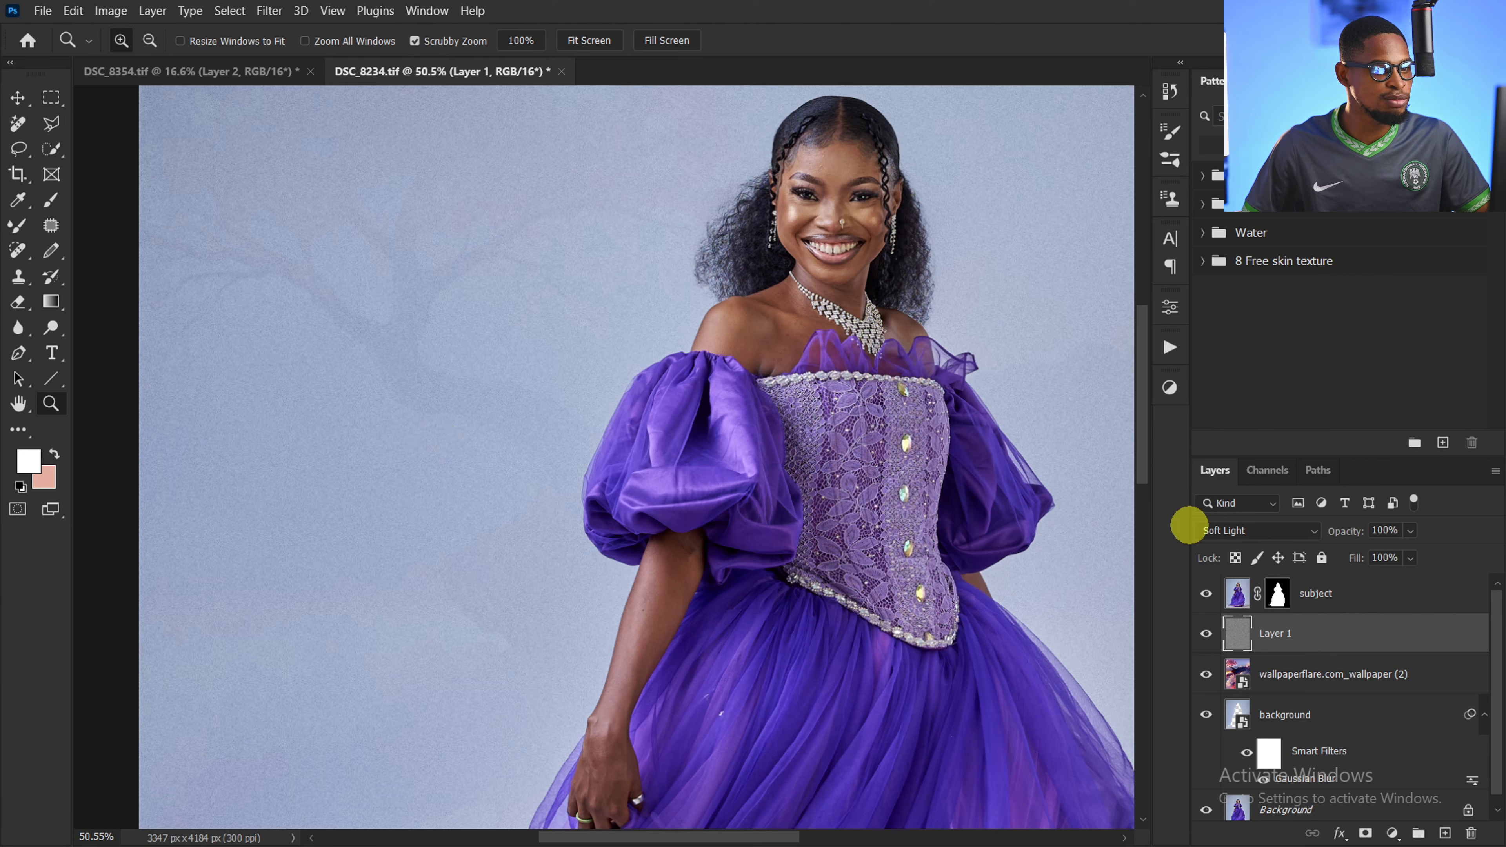
pyautogui.click(1410, 531)
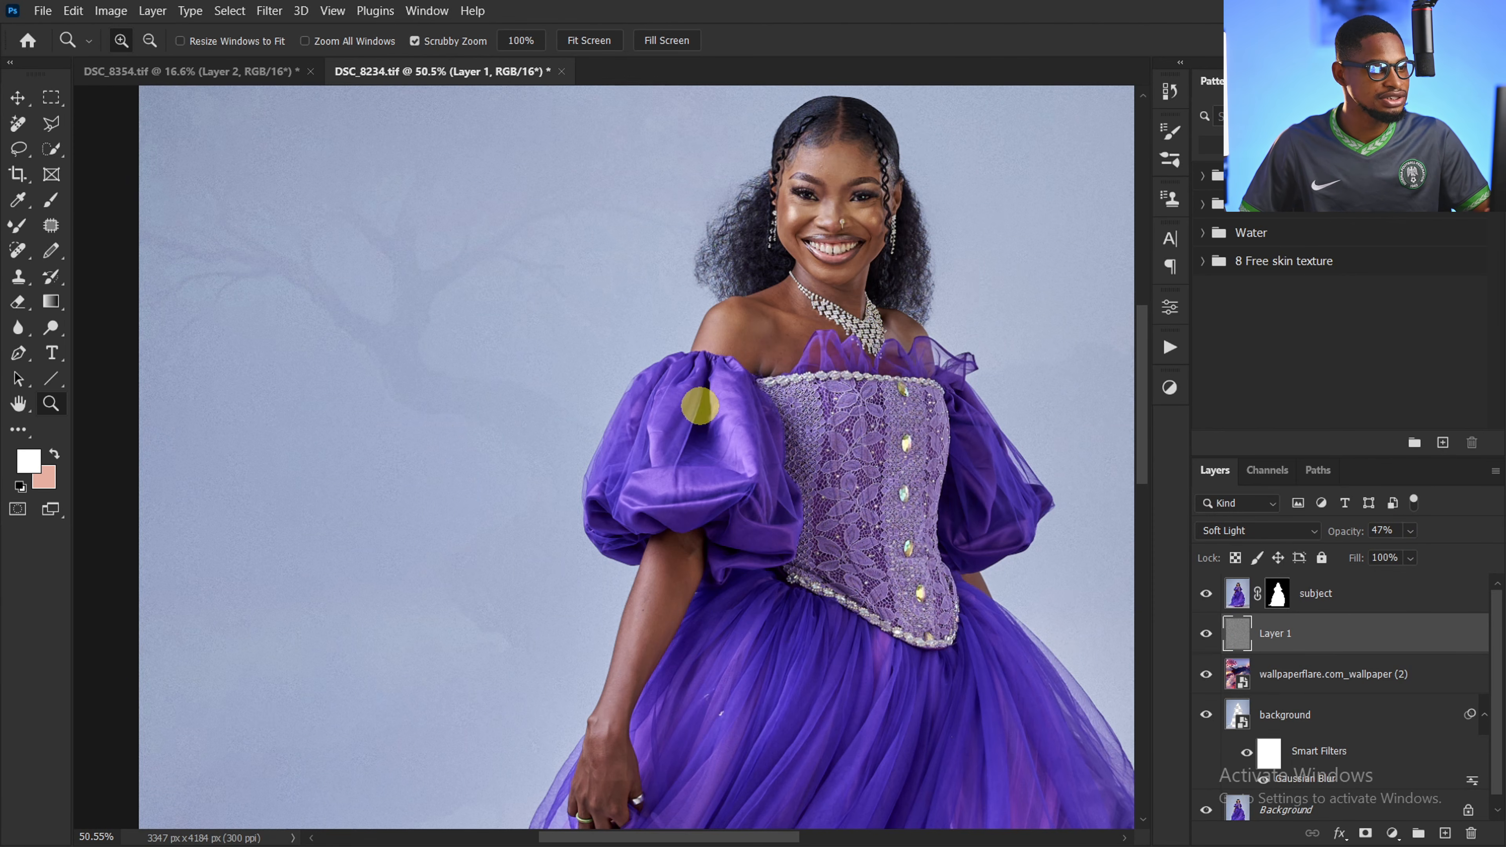
pyautogui.moveTo(700, 406); pyautogui.dragTo(606, 436)
pyautogui.moveTo(764, 457); pyautogui.dragTo(664, 437)
# Group the subject, noise, wallpaper and blurred background layers, leaving the locked Background layer outside the group
pyautogui.click(1328, 594)
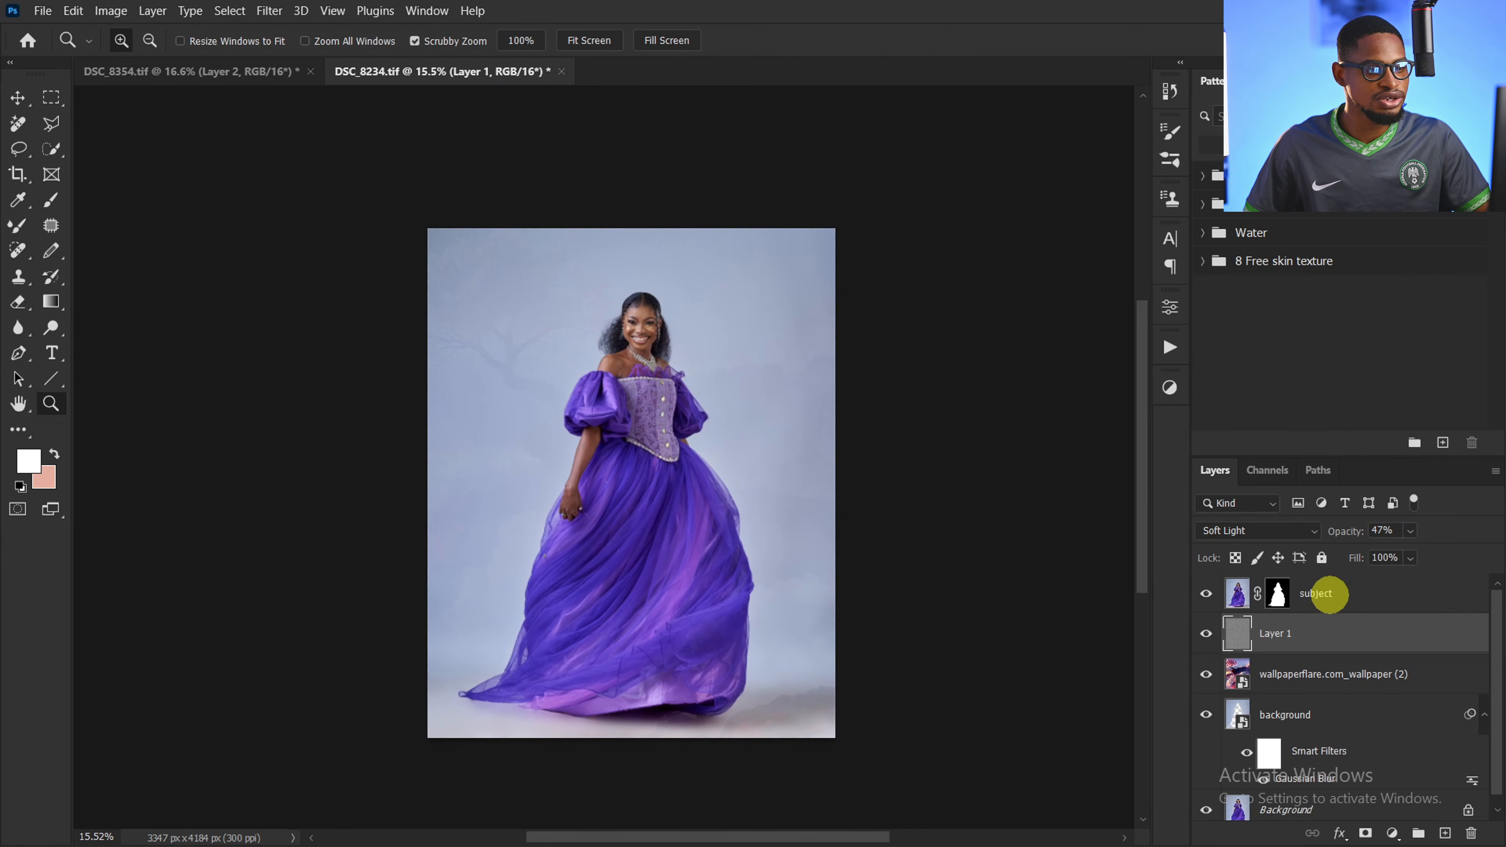
pyautogui.scroll(-1, 1491, 634)
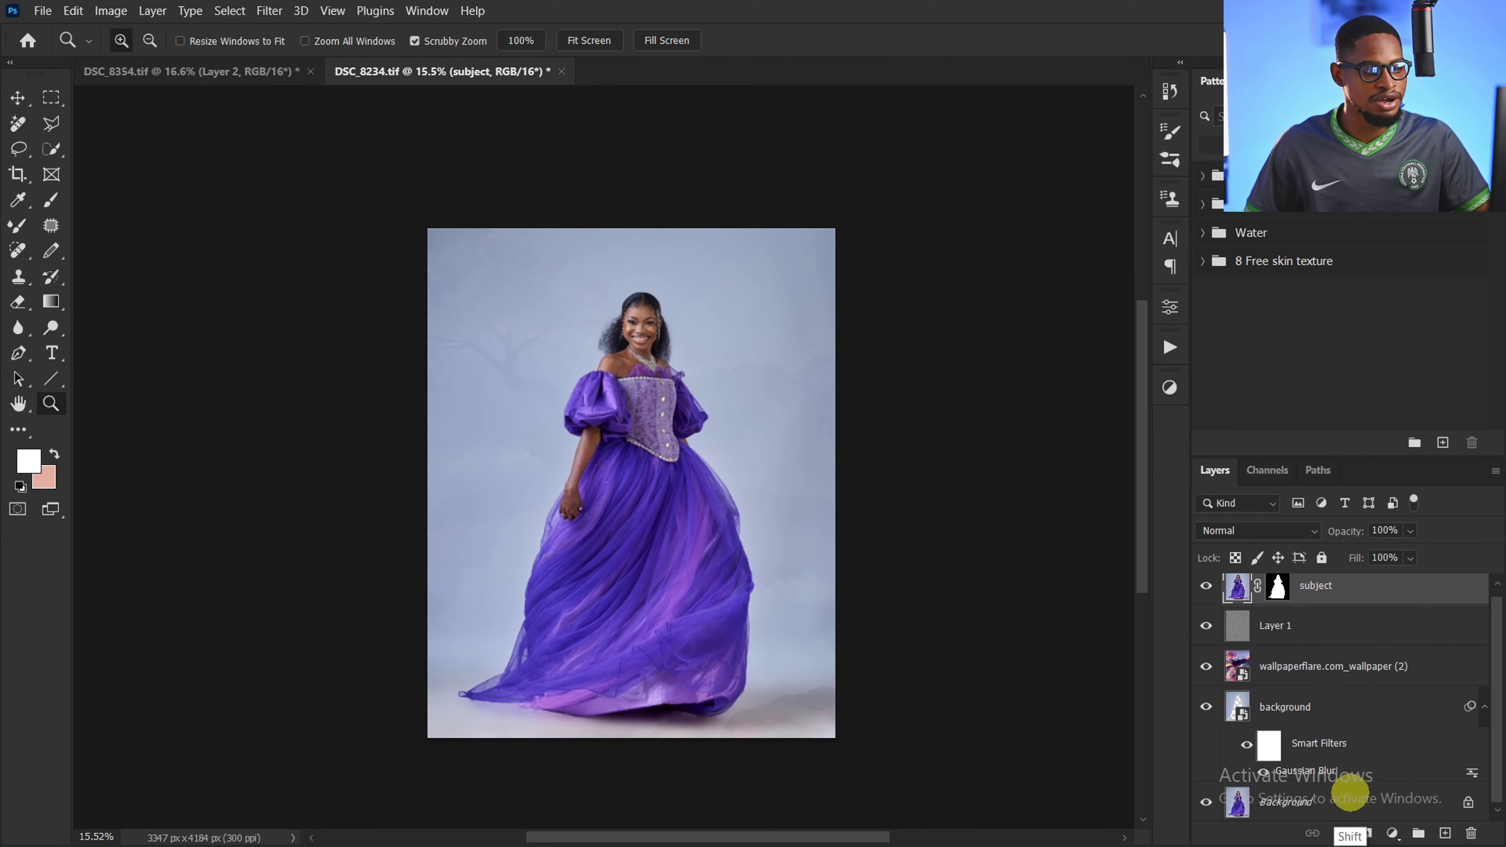
pyautogui.keyDown('shift'); pyautogui.click(1336, 779); pyautogui.keyUp('shift')
pyautogui.hotkey('ctrl', 'g')
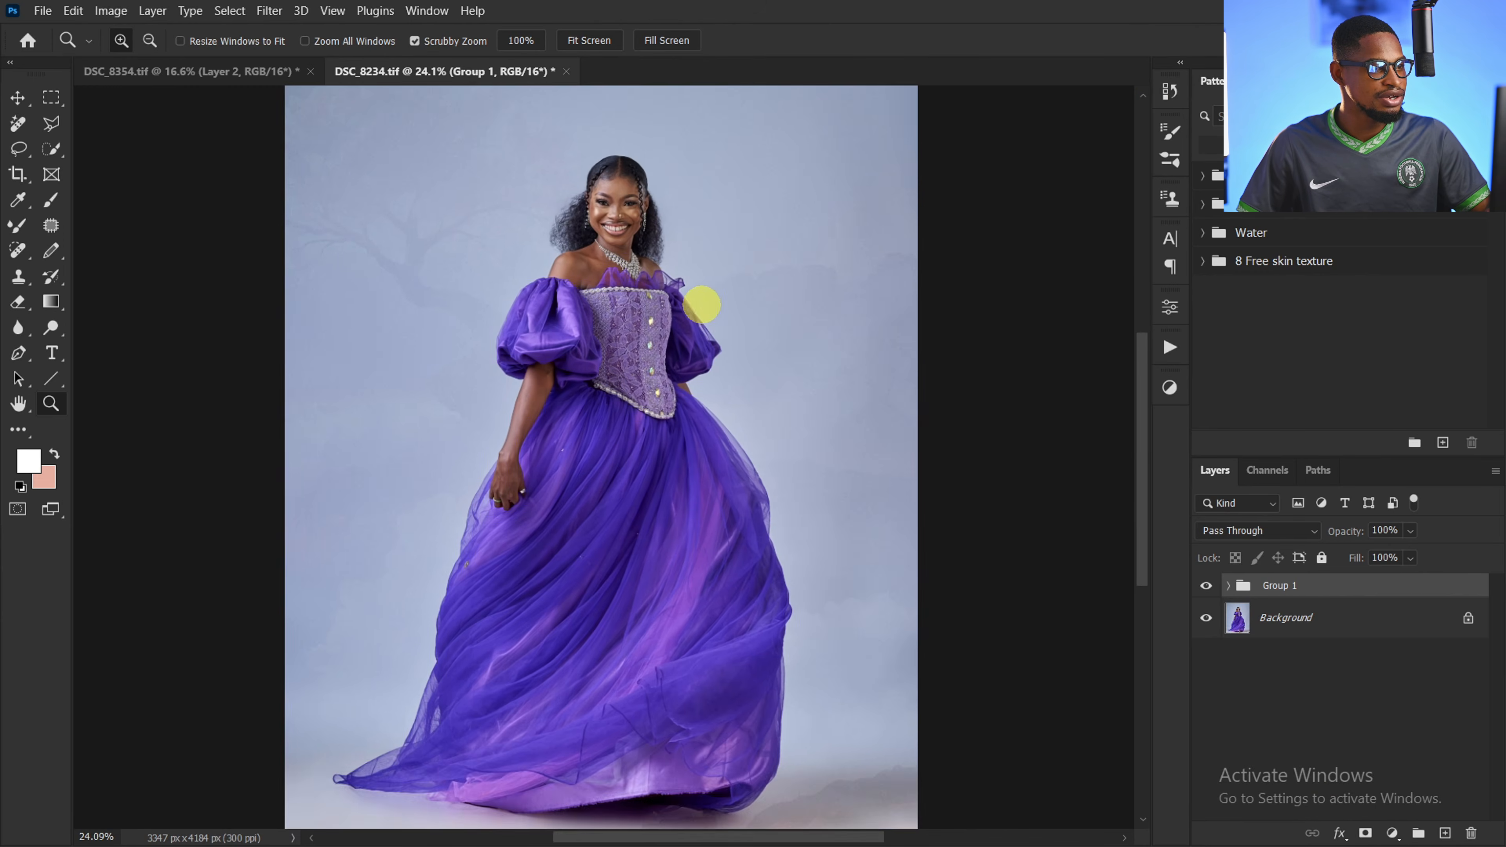
pyautogui.moveTo(699, 296); pyautogui.dragTo(788, 372)
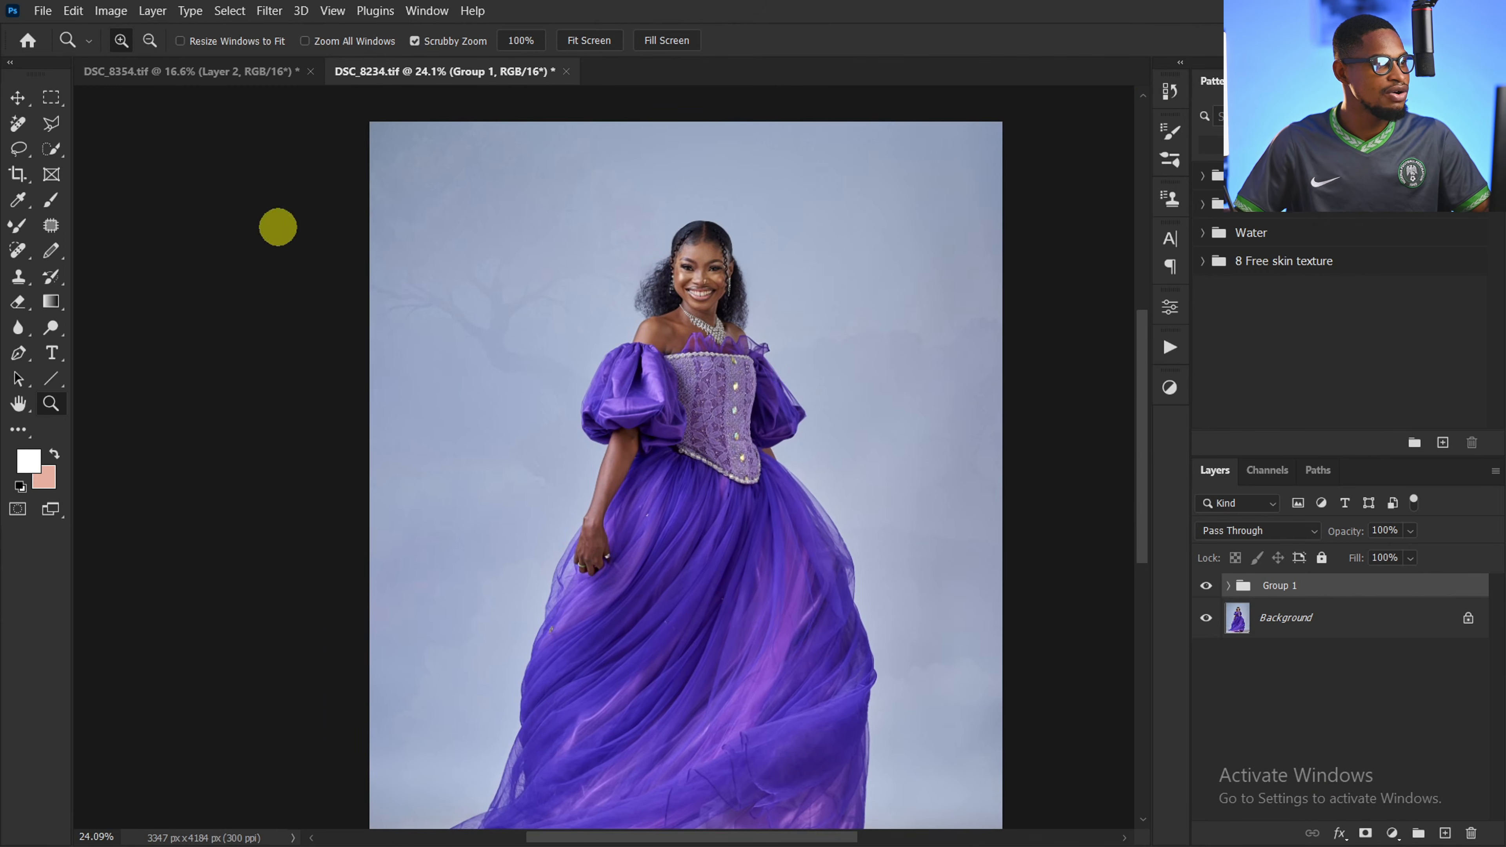
# Switch to DSC_8354.tif and compare the retouched portrait with its original by showing only the Background layer, then all layers
pyautogui.click(201, 72)
pyautogui.keyDown('alt'); pyautogui.click(1206, 658); pyautogui.keyUp('alt')
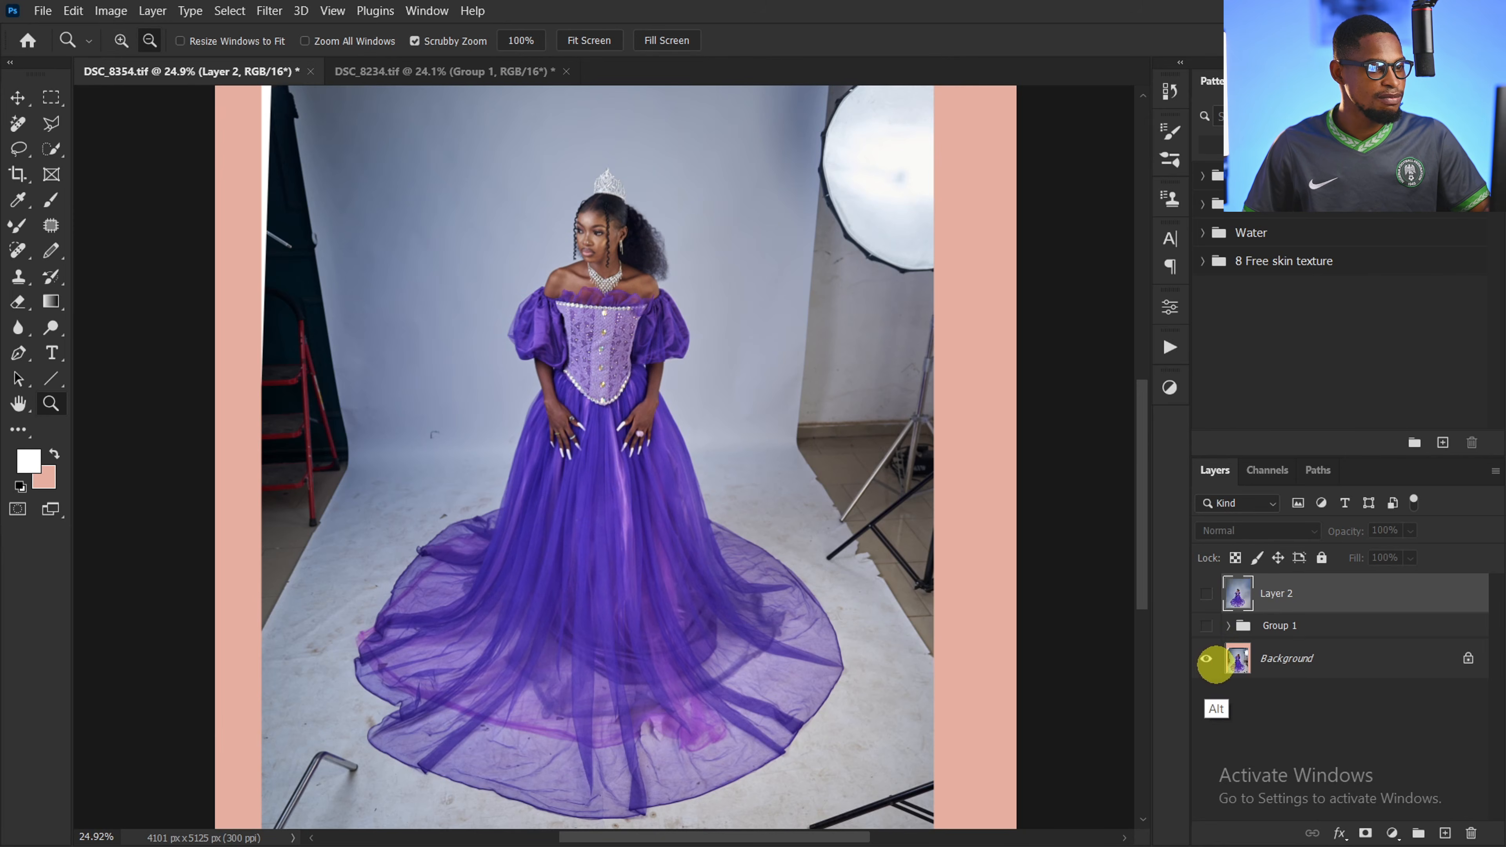
pyautogui.keyDown('alt'); pyautogui.click(1206, 658); pyautogui.keyUp('alt')
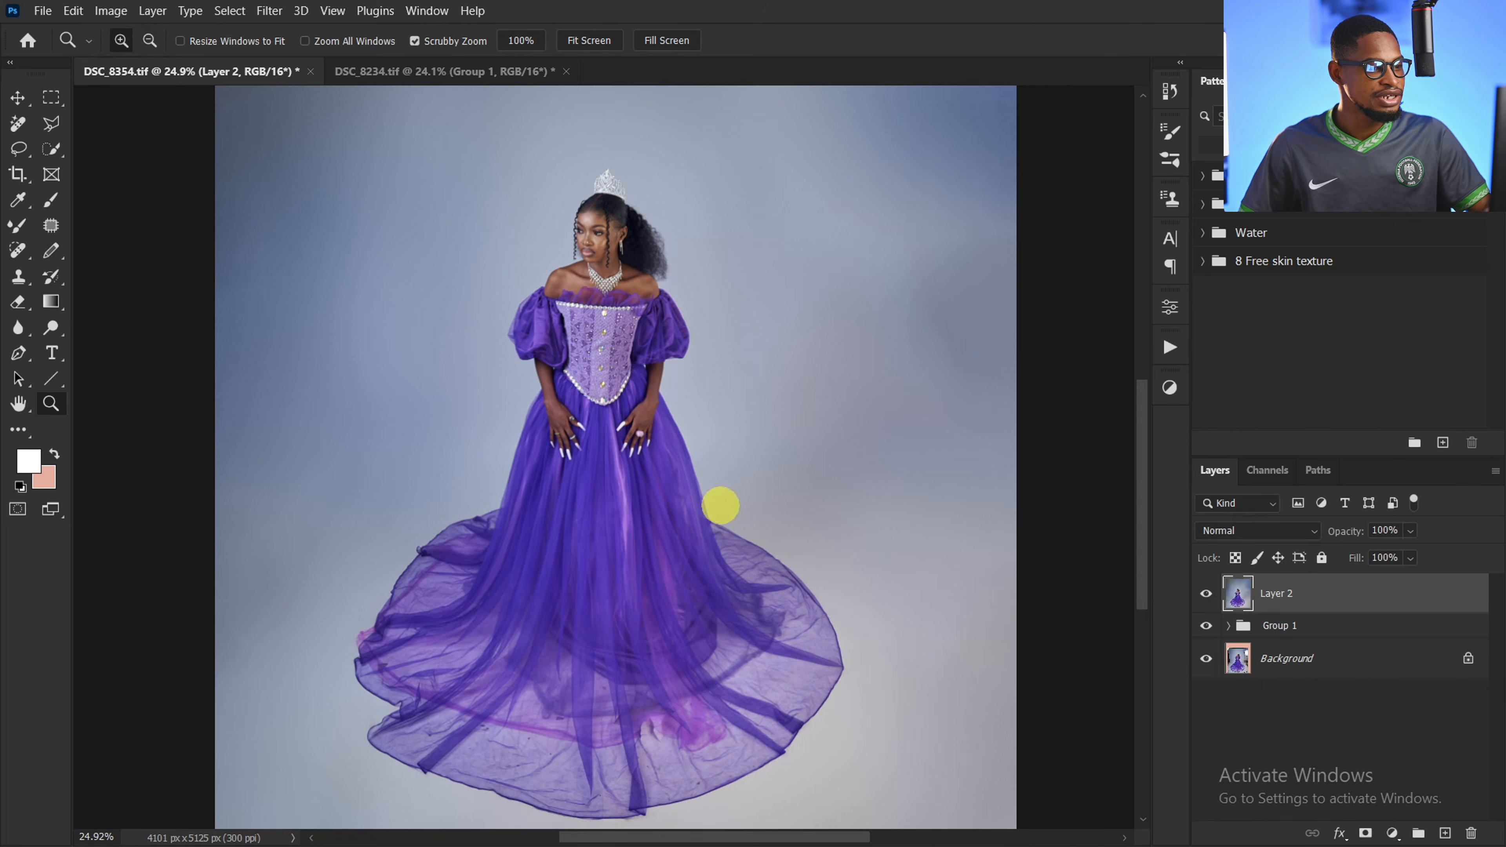